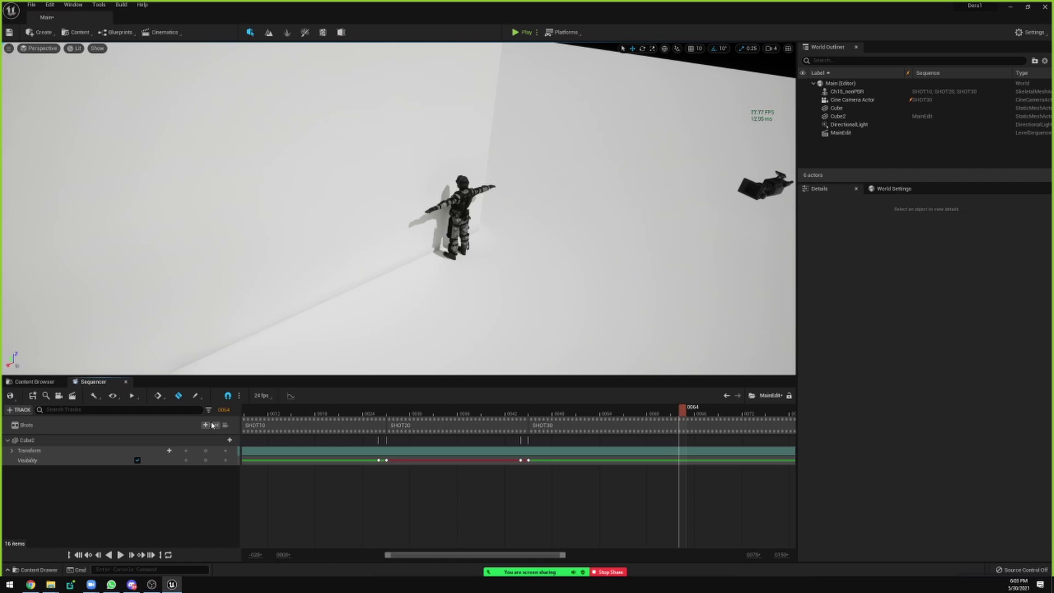
Step: Scrub MainEdit from frame 15 through SHOT10 and SHOT20, stepping back to frame 33
click(214, 425)
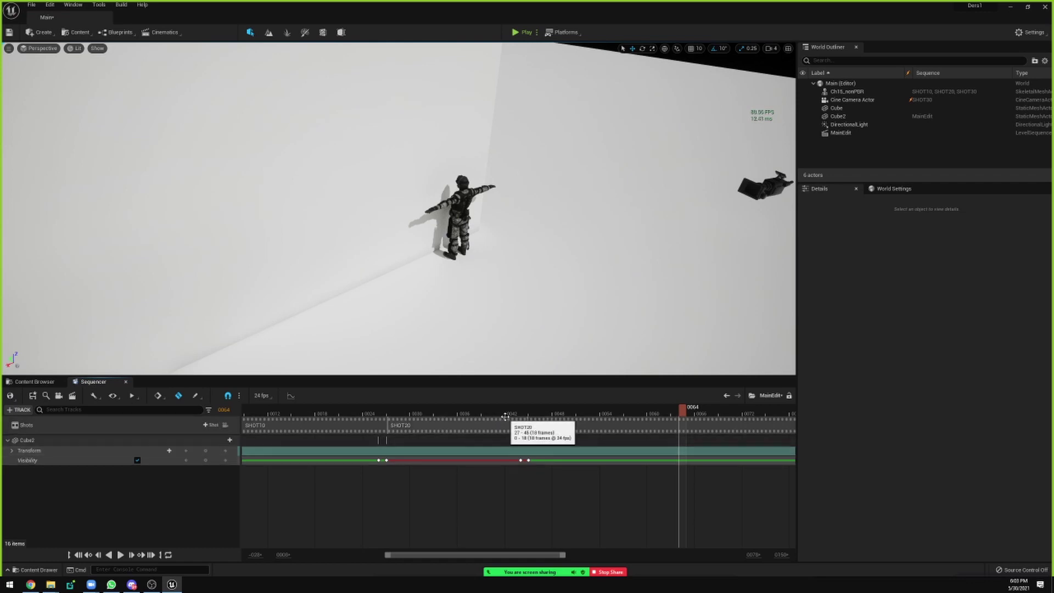
mouse_move(494, 413)
mouse_down()
mouse_move(289, 411)
mouse_move(519, 416)
mouse_move(422, 421)
mouse_move(453, 420)
mouse_up()
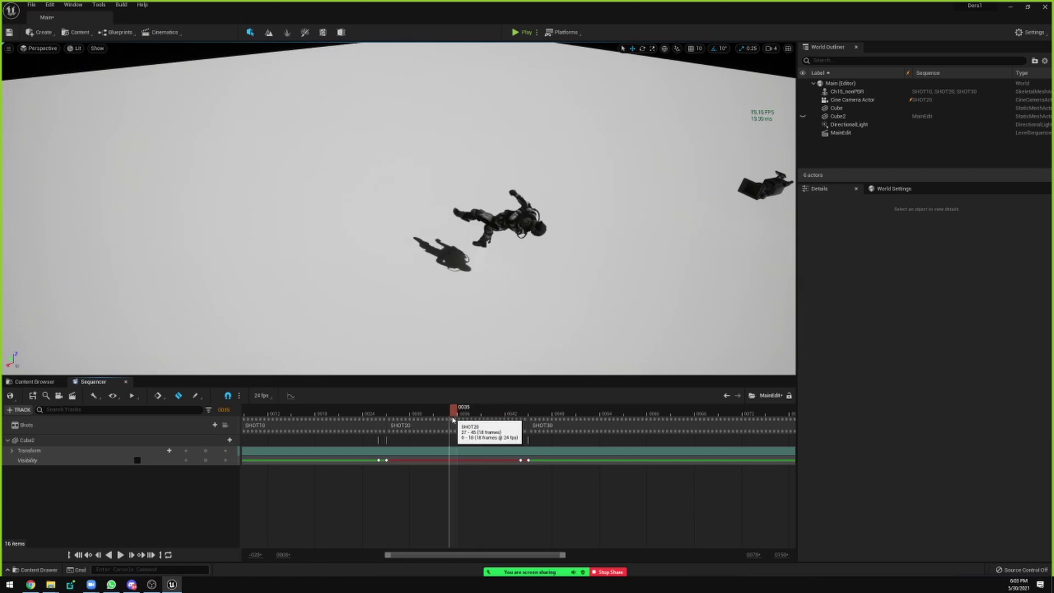
drag(453, 420, 440, 434)
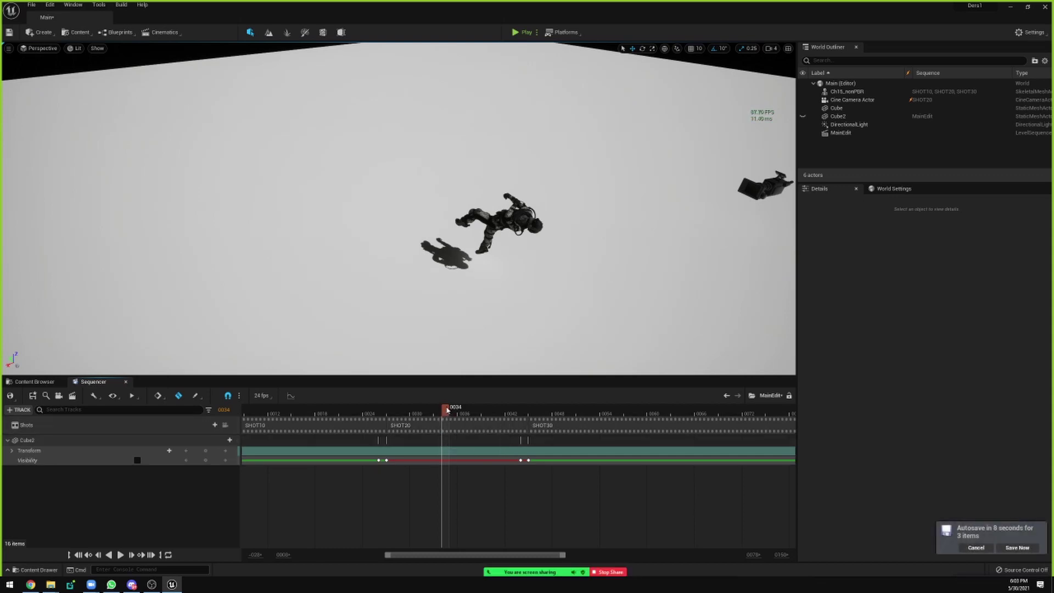
drag(447, 411, 365, 417)
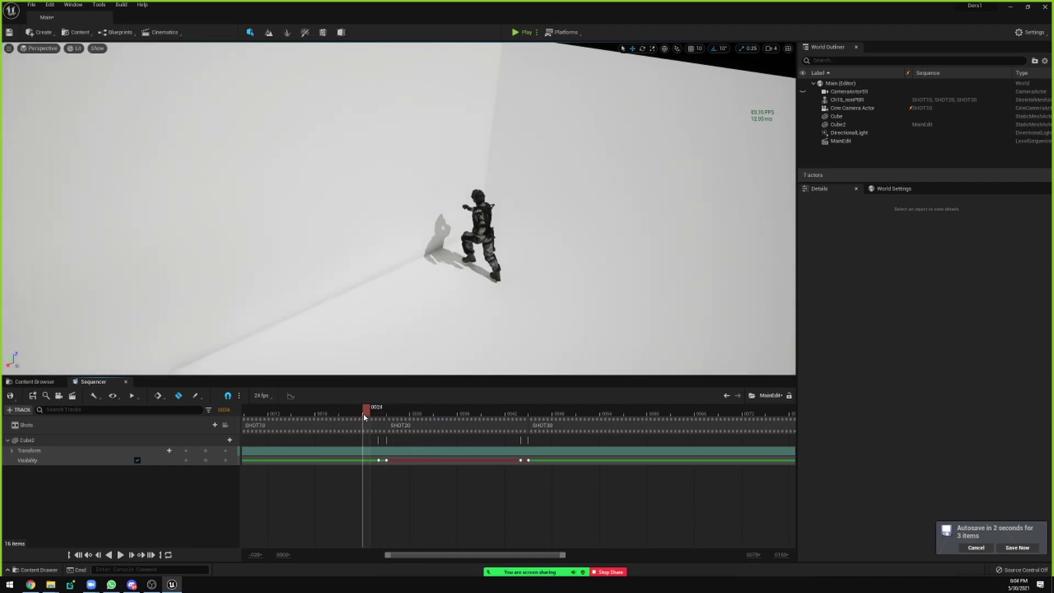
Step: View the whole set from frame 20, check wall Cube2, and scrub to frames 32–38 where it vanishes
click(340, 412)
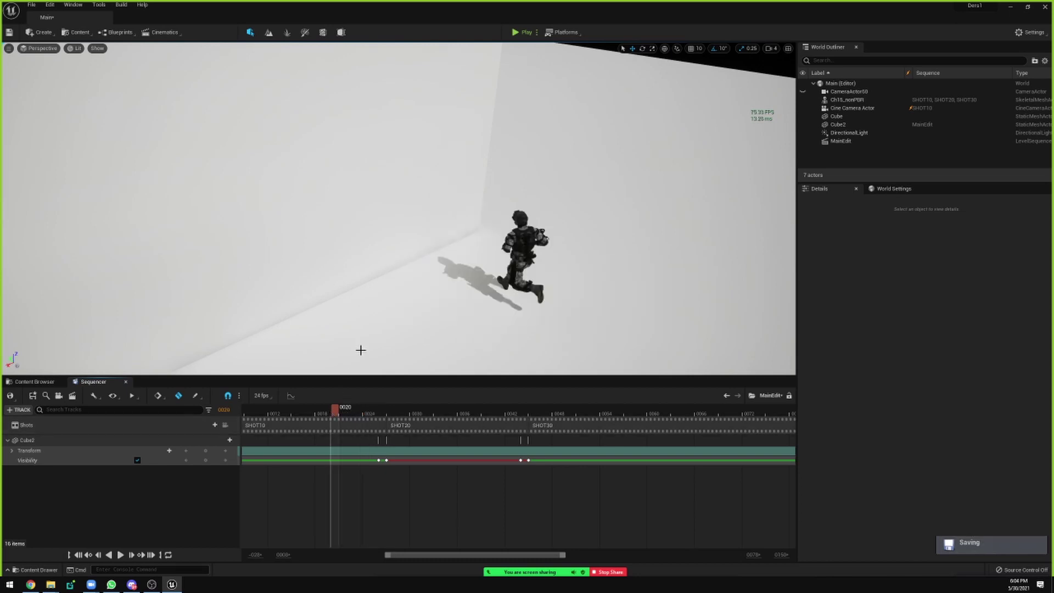
drag(360, 350, 307, 202)
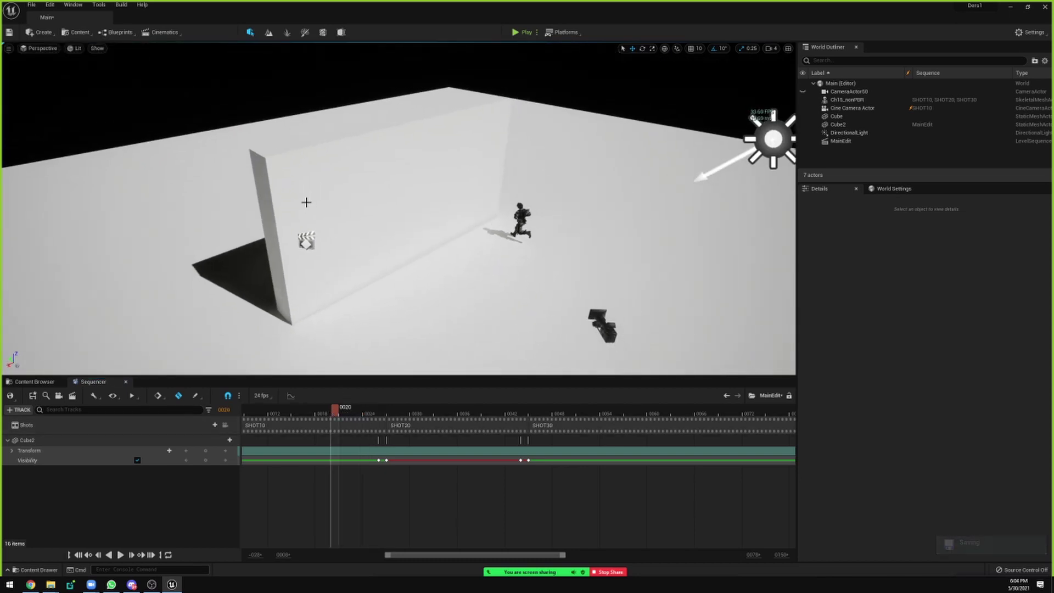
click(297, 179)
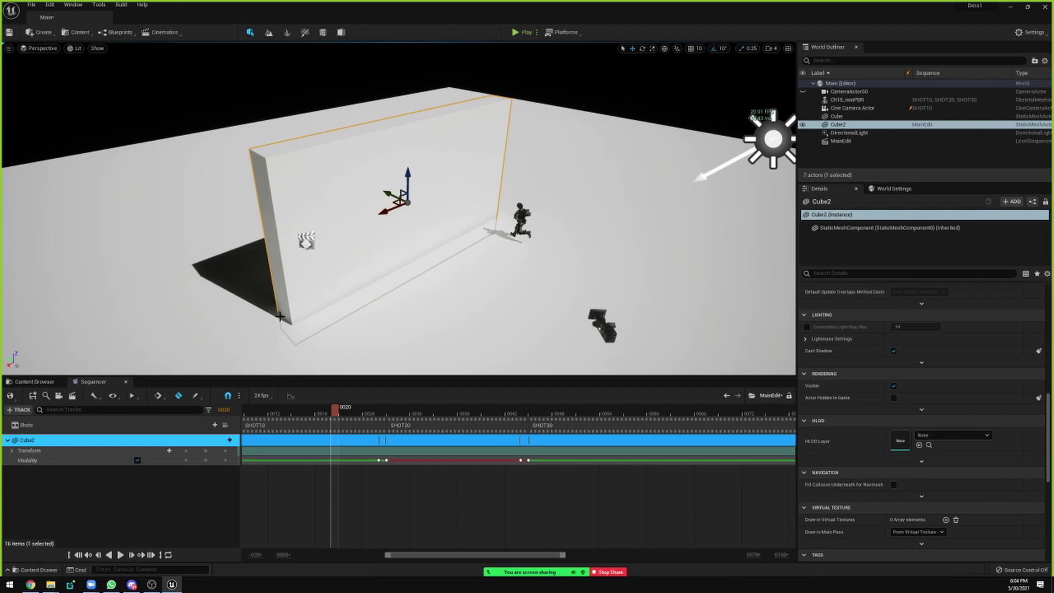
click(618, 87)
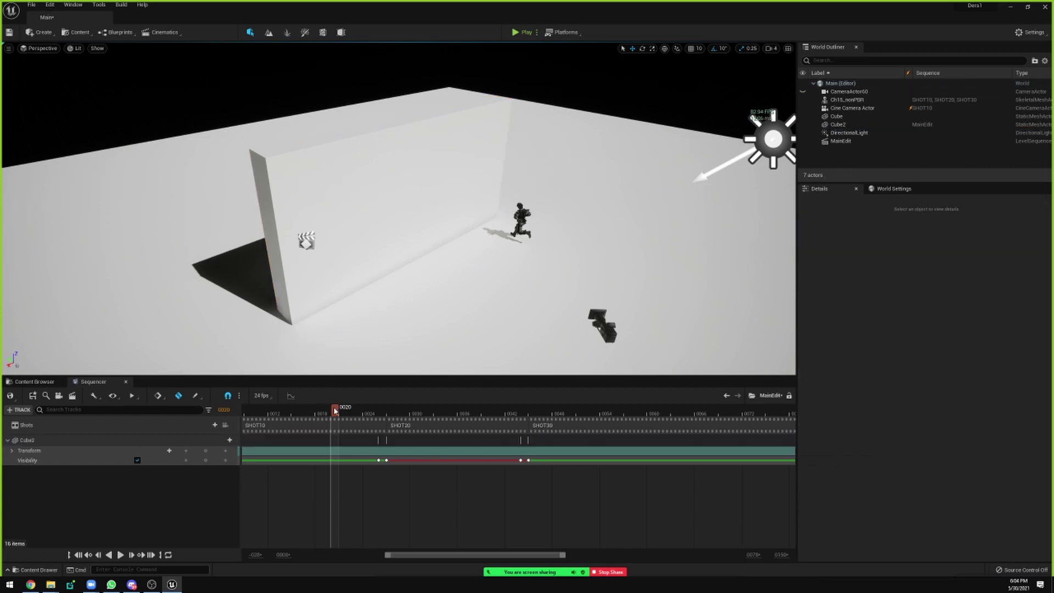
drag(335, 410, 430, 409)
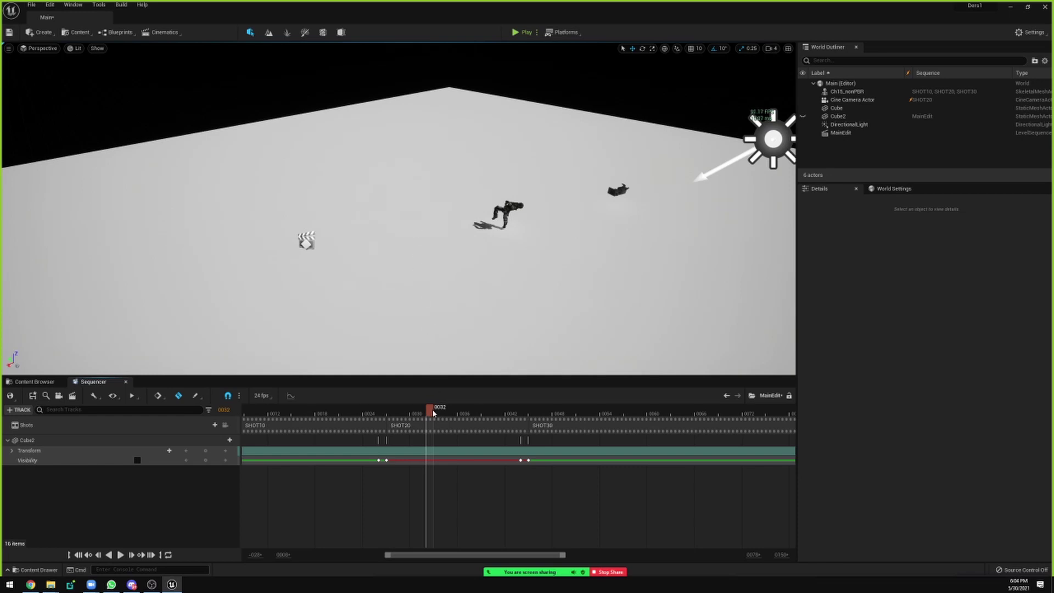
mouse_move(433, 412)
mouse_down()
mouse_move(478, 415)
mouse_move(445, 417)
mouse_up()
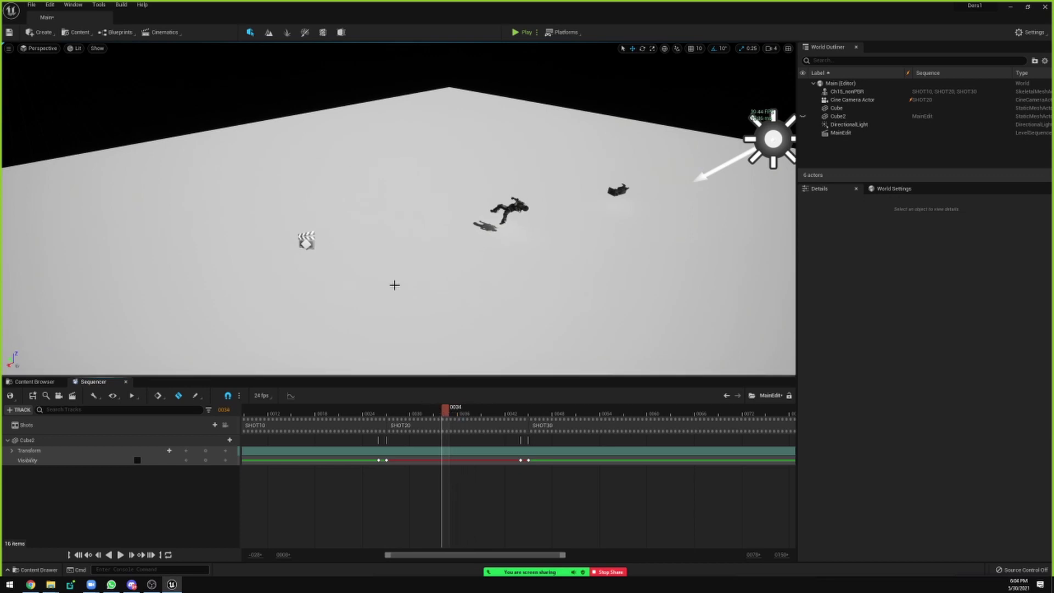
Step: Inspect the SHOT10 and SHOT20 sequences, save the level and MainEdit, and close the Sequencer
double_click(332, 420)
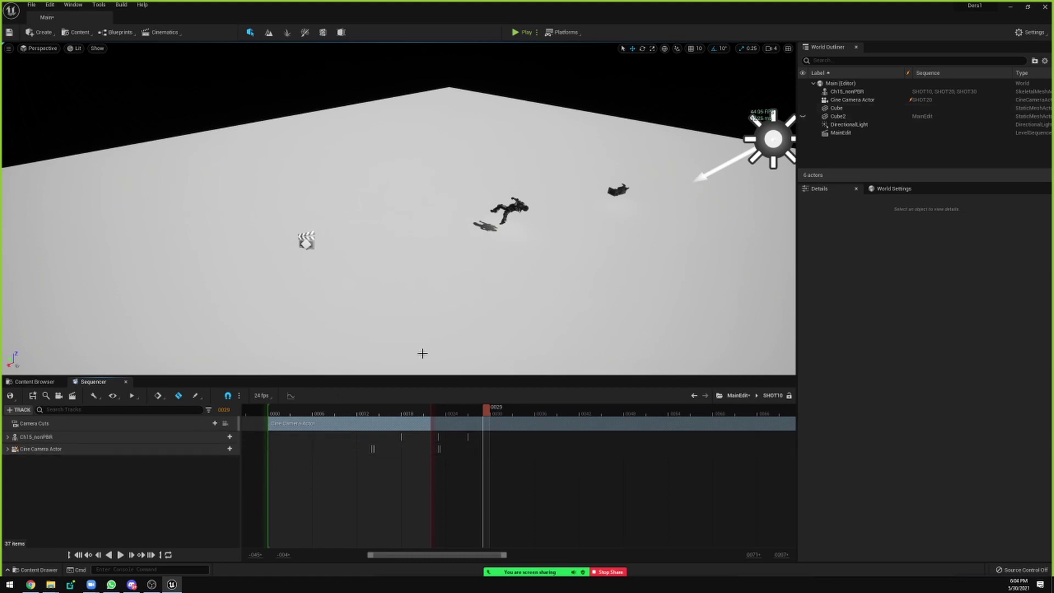
click(736, 395)
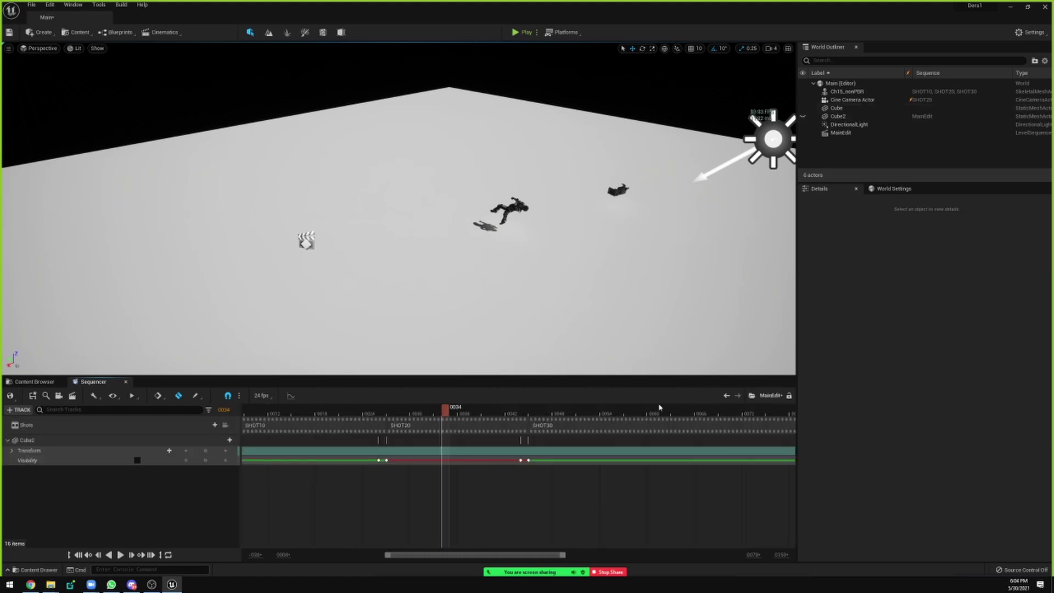
double_click(466, 423)
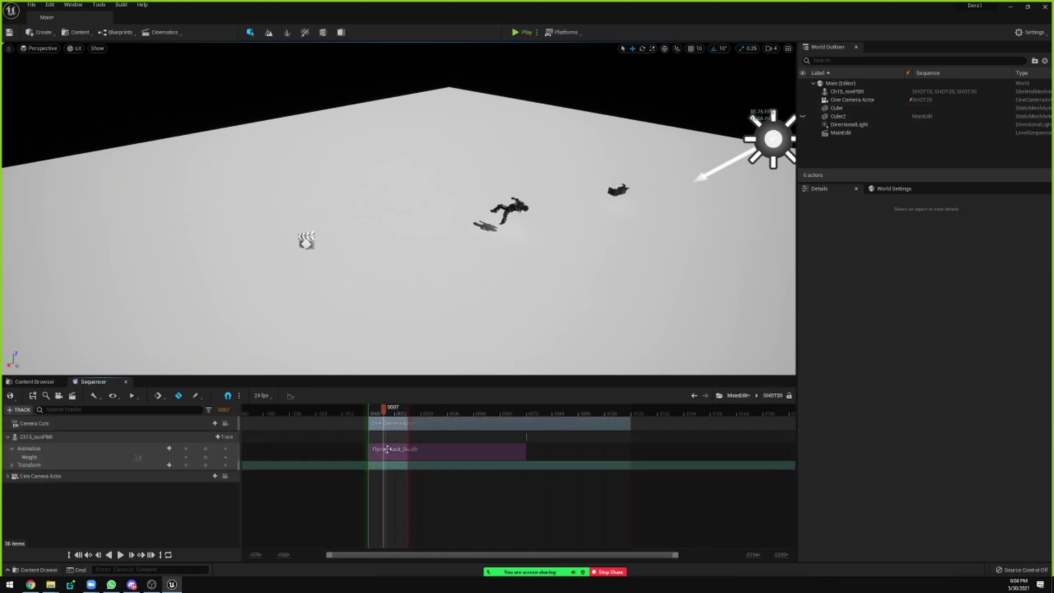
click(738, 395)
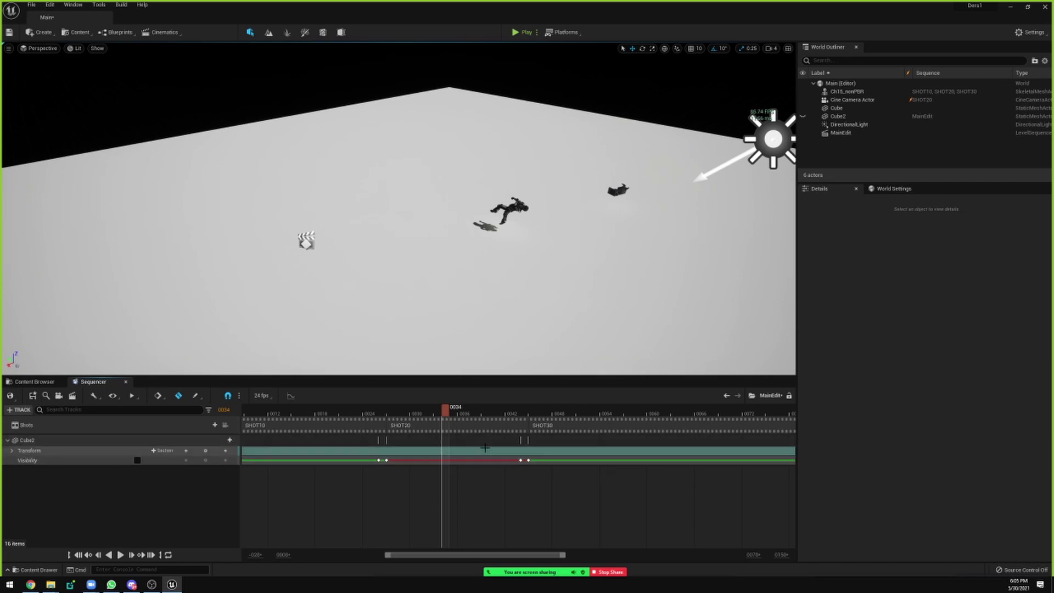
key(ctrl+s)
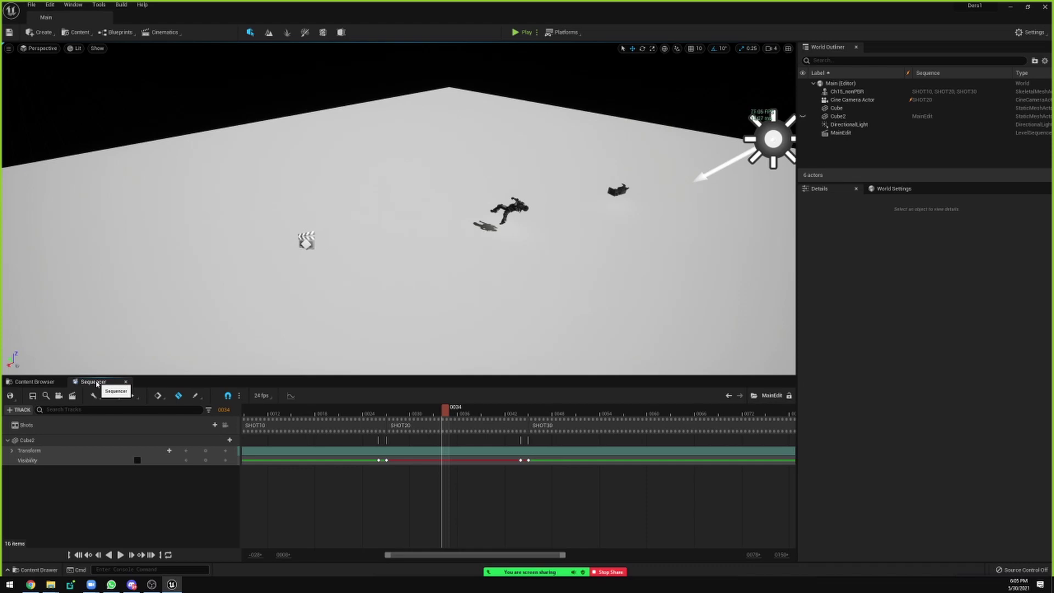
middle_click(96, 383)
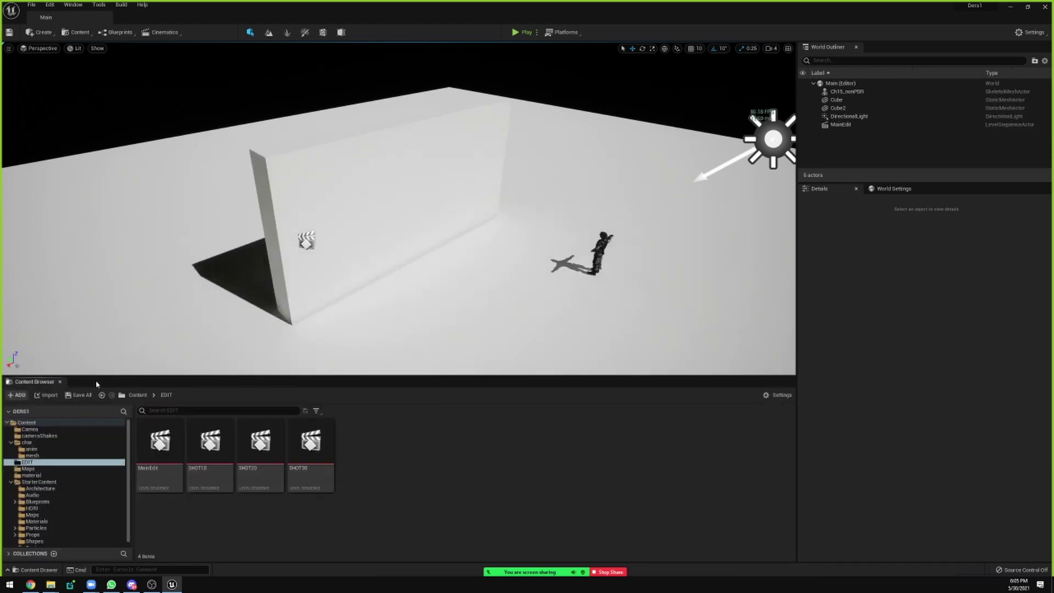
Step: Reopen MainEdit, select Cube2's Visibility track, and scrub past frame 37 to frame 60 where the wall reappears
click(385, 216)
key(Escape)
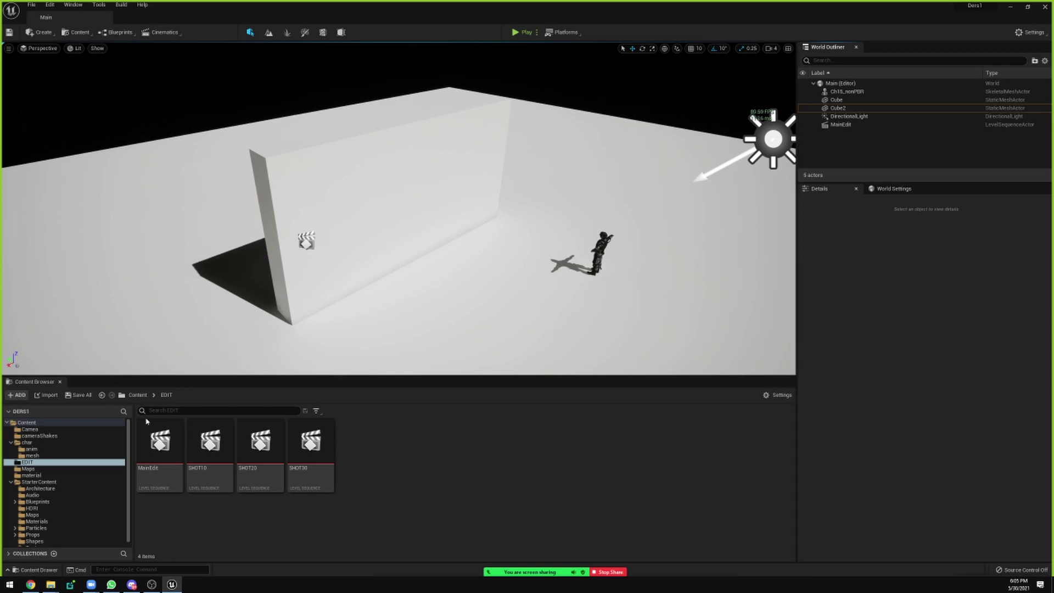
double_click(163, 453)
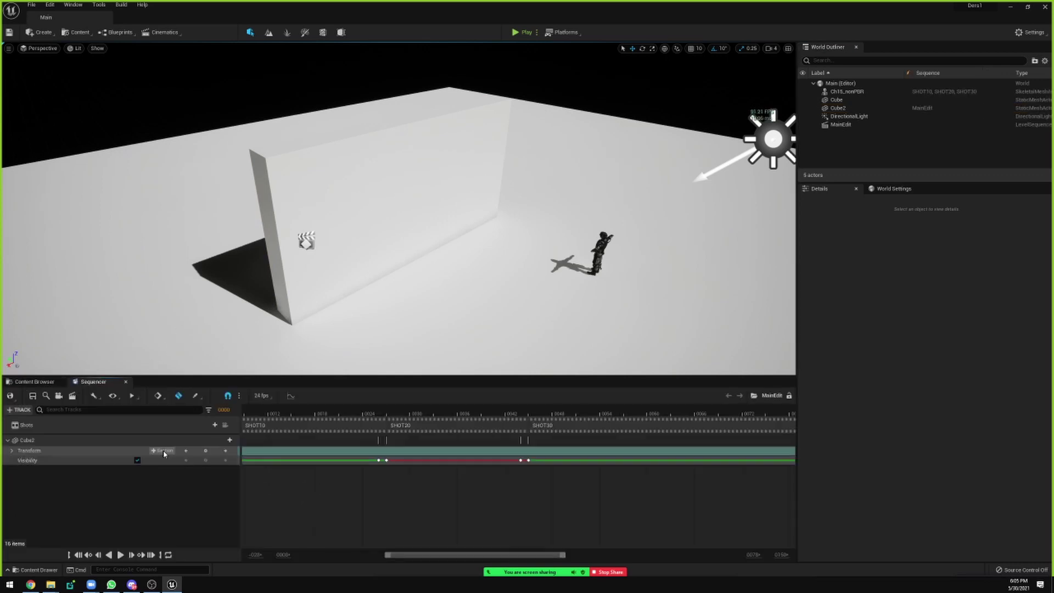
drag(266, 409, 427, 439)
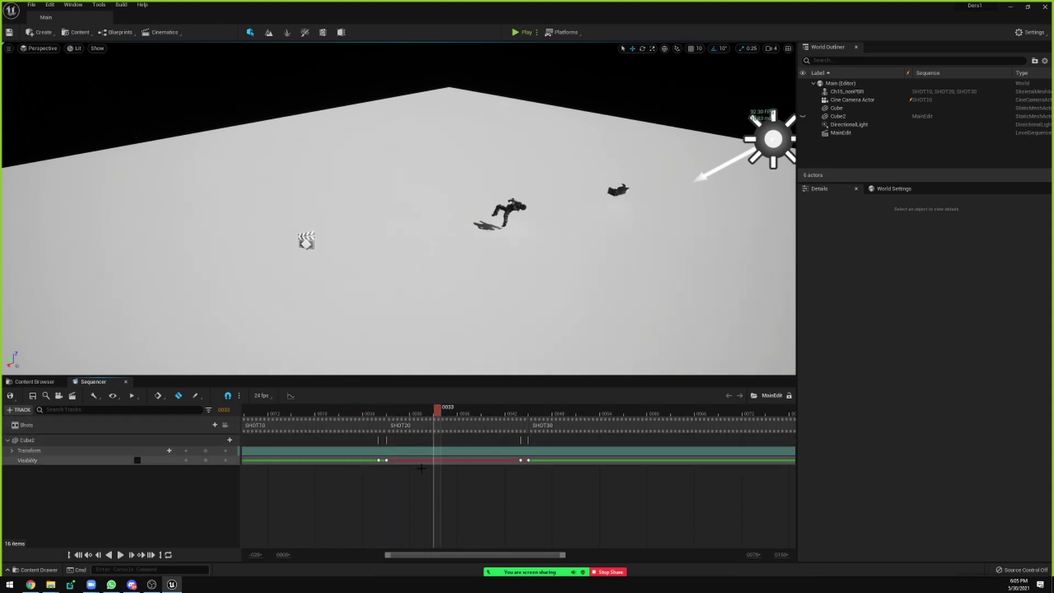
click(65, 464)
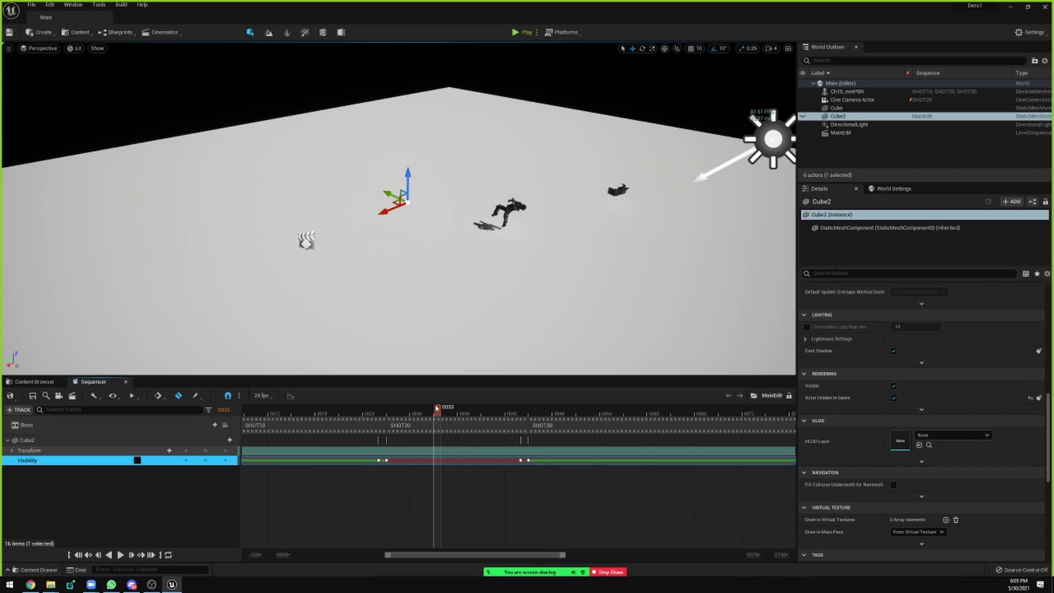
drag(438, 409, 468, 413)
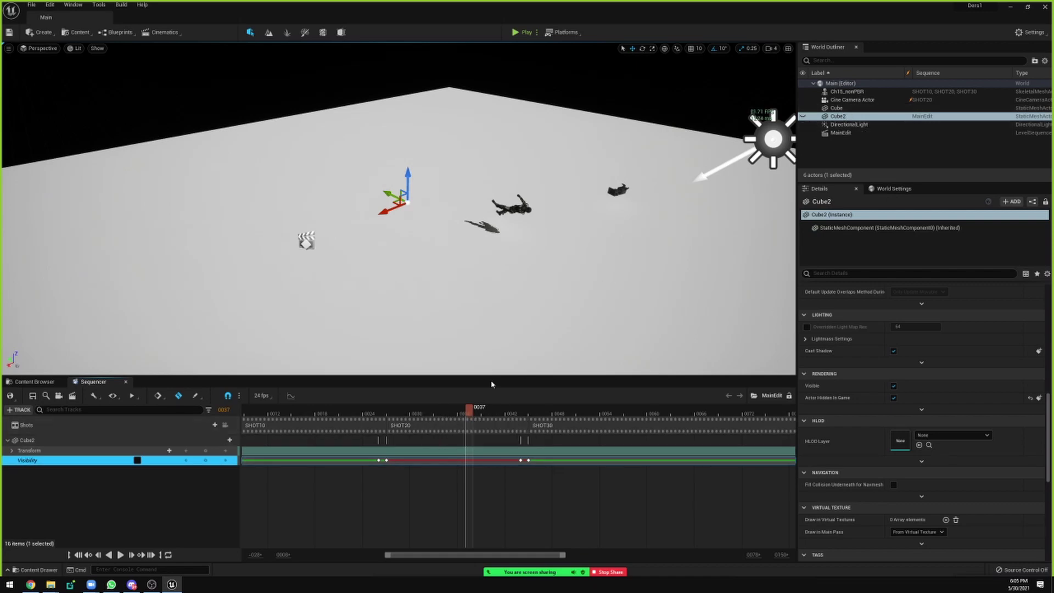
scroll(465, 508, right, 3)
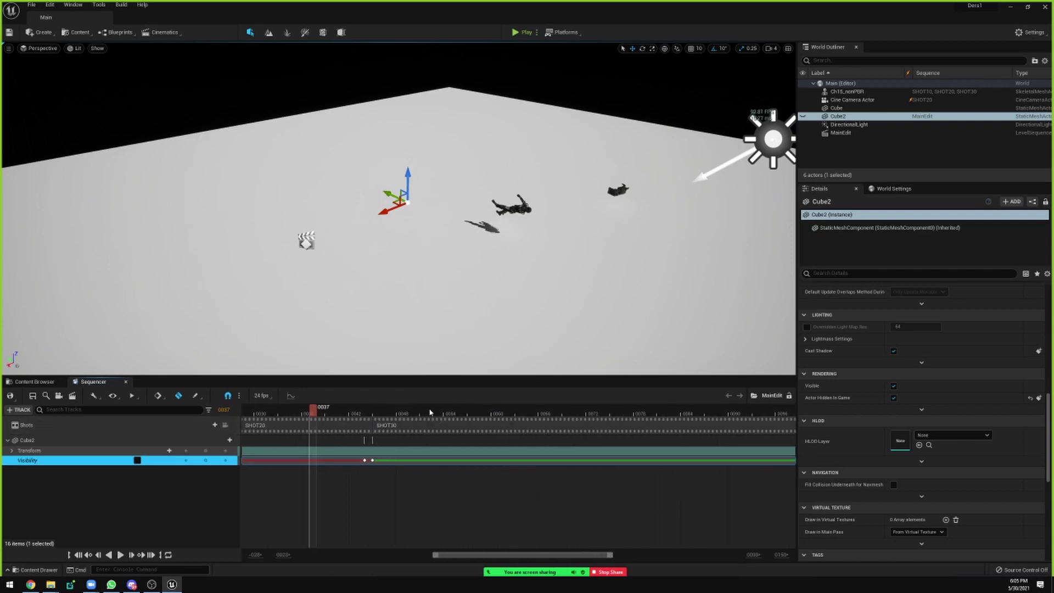
drag(430, 412, 497, 411)
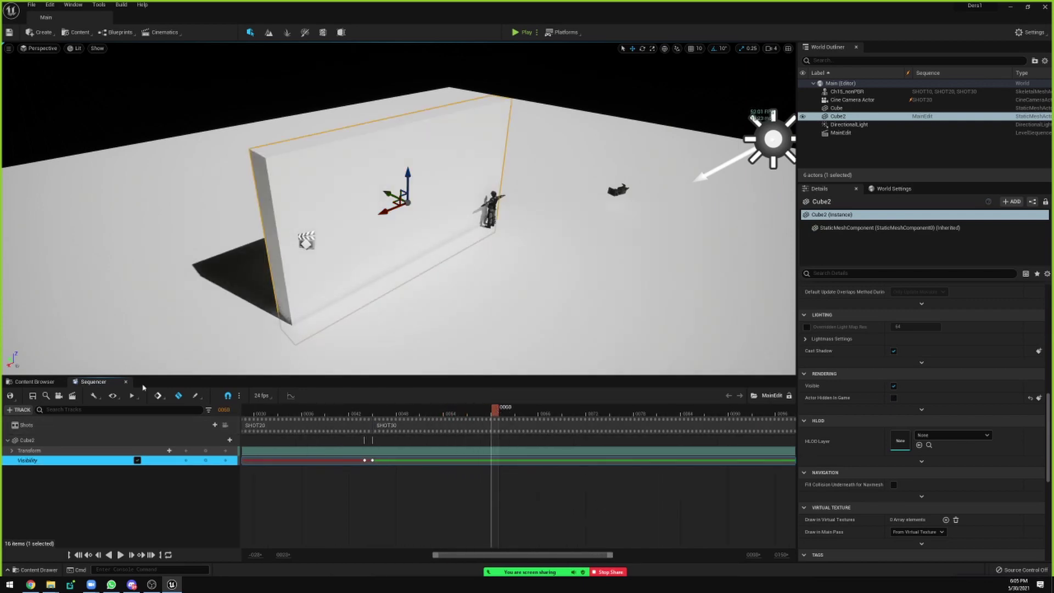
Step: Duplicate SHOT30 in the EDIT folder as SHOT40 and return to the MainEdit Sequencer
click(34, 381)
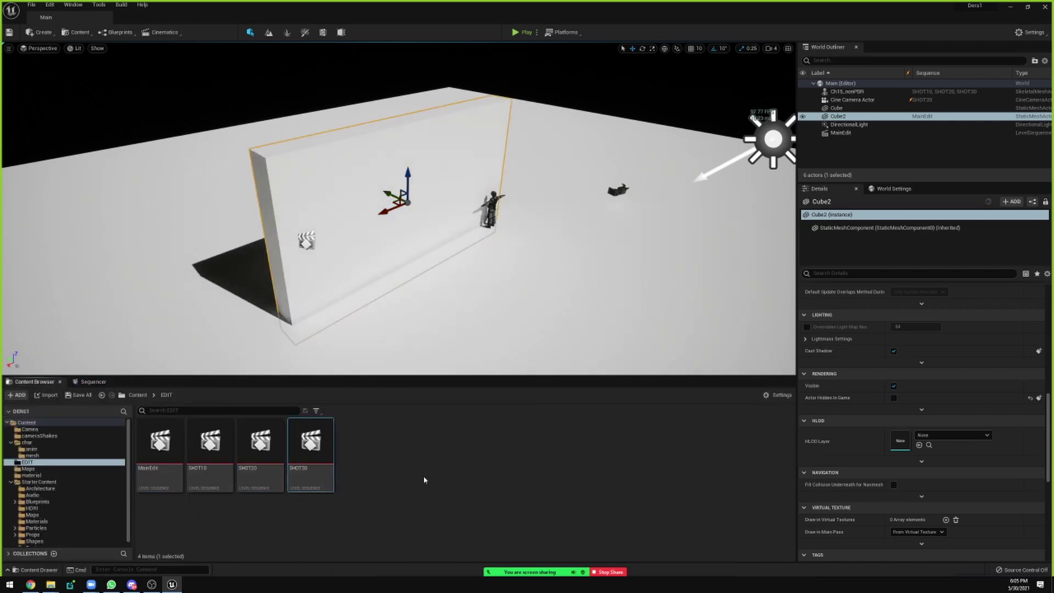
key(ctrl+d)
text(SHOT40)
key(Return)
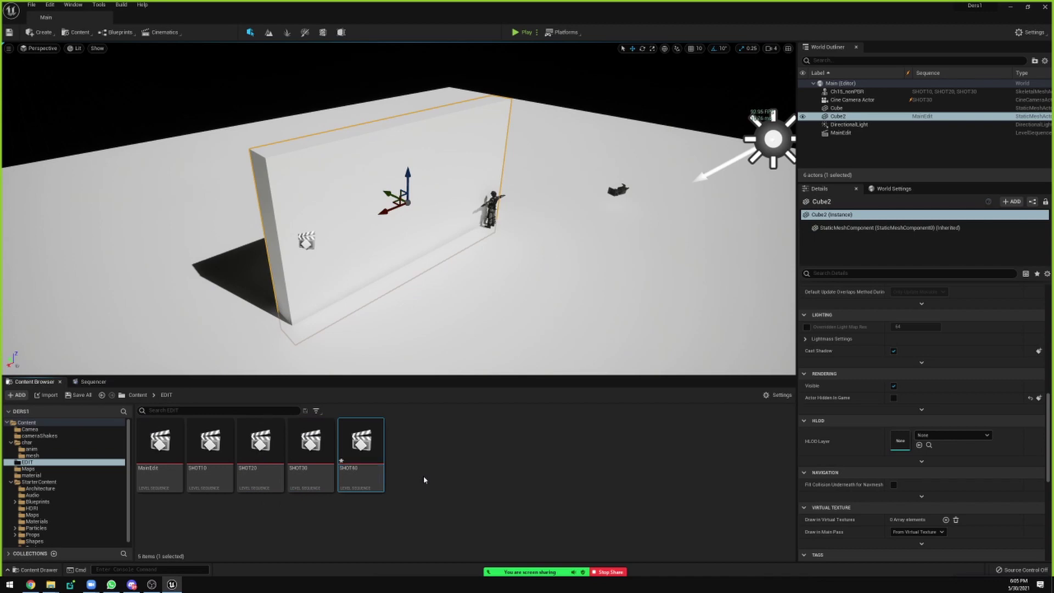
click(93, 381)
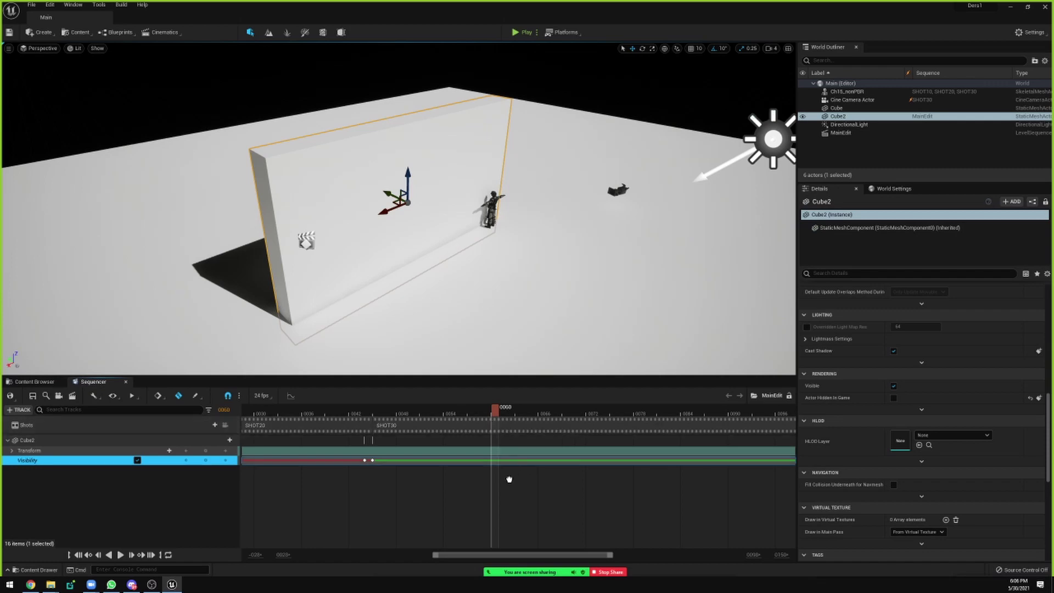
mouse_move(509, 479)
right_down()
mouse_move(308, 479)
mouse_move(568, 459)
right_up()
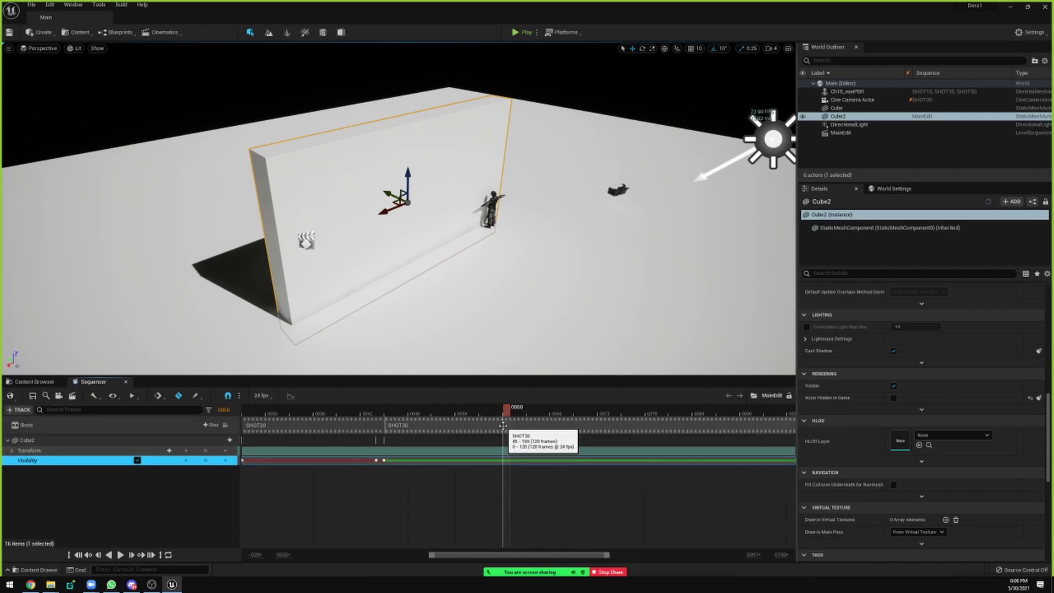
Step: Insert SHOT40 into MainEdit at the playhead
click(211, 425)
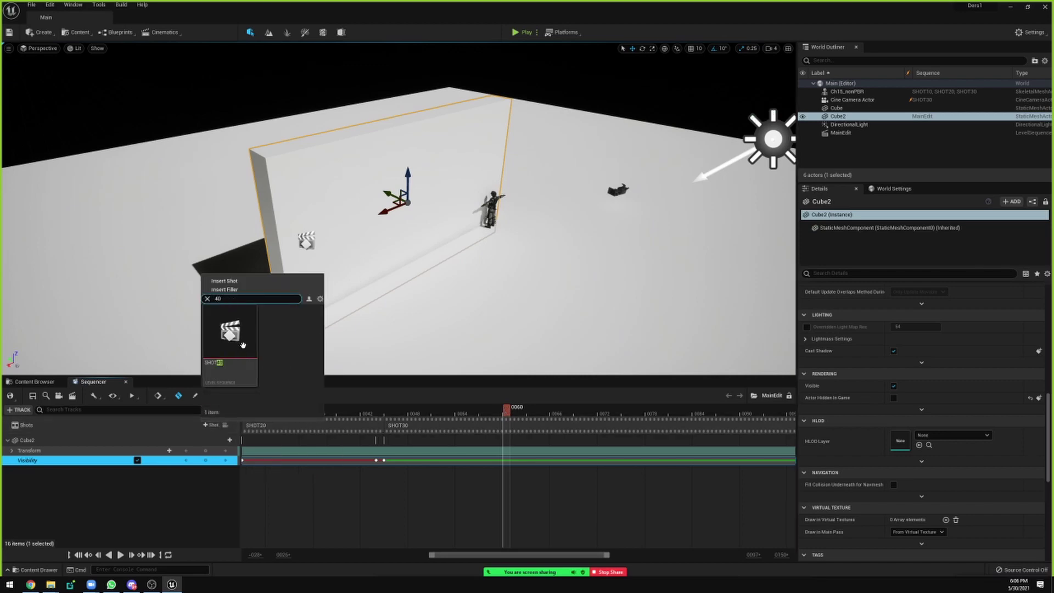
click(224, 280)
click(367, 452)
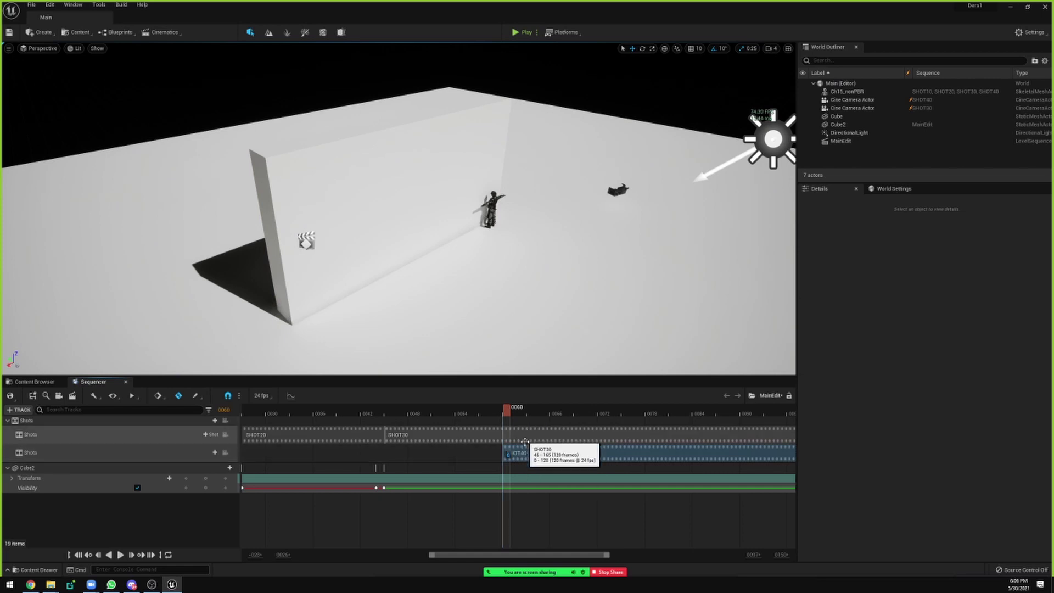
ctrl+scroll(604, 439, down, 2)
ctrl+scroll(593, 436, down, 1)
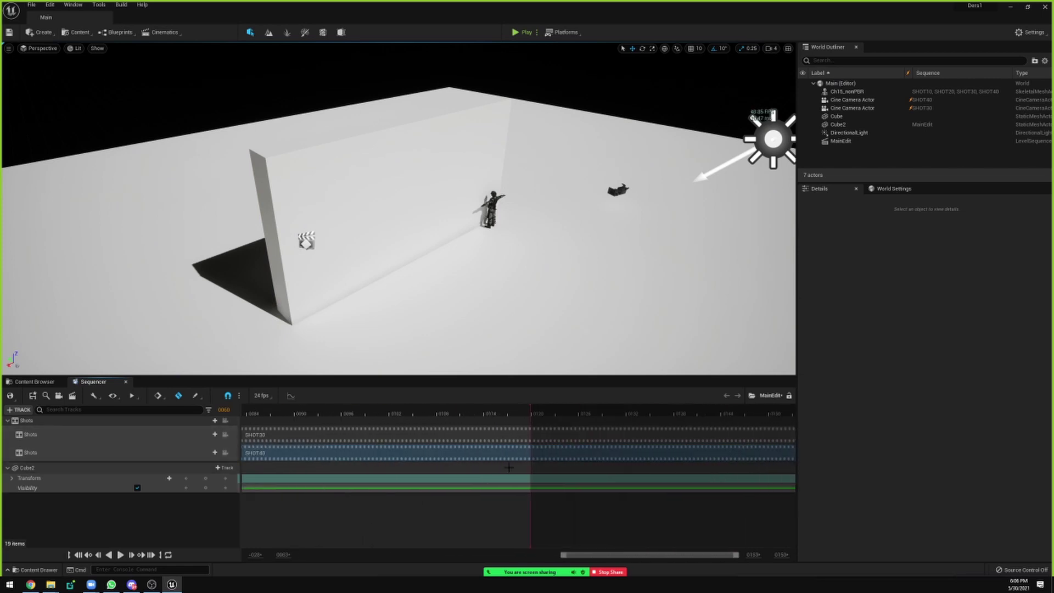
ctrl+scroll(582, 434, down, 2)
ctrl+scroll(574, 431, down, 1)
Step: Trim SHOT30 on the right so it ends at frame 60
click(575, 432)
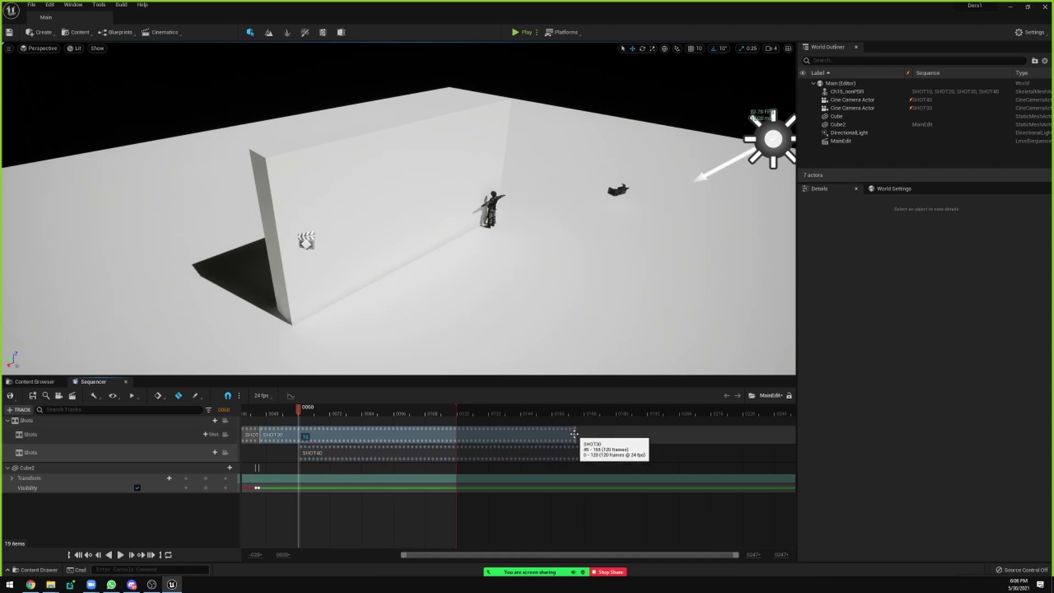
shift+scroll(410, 454, left, 3)
right_click(410, 454)
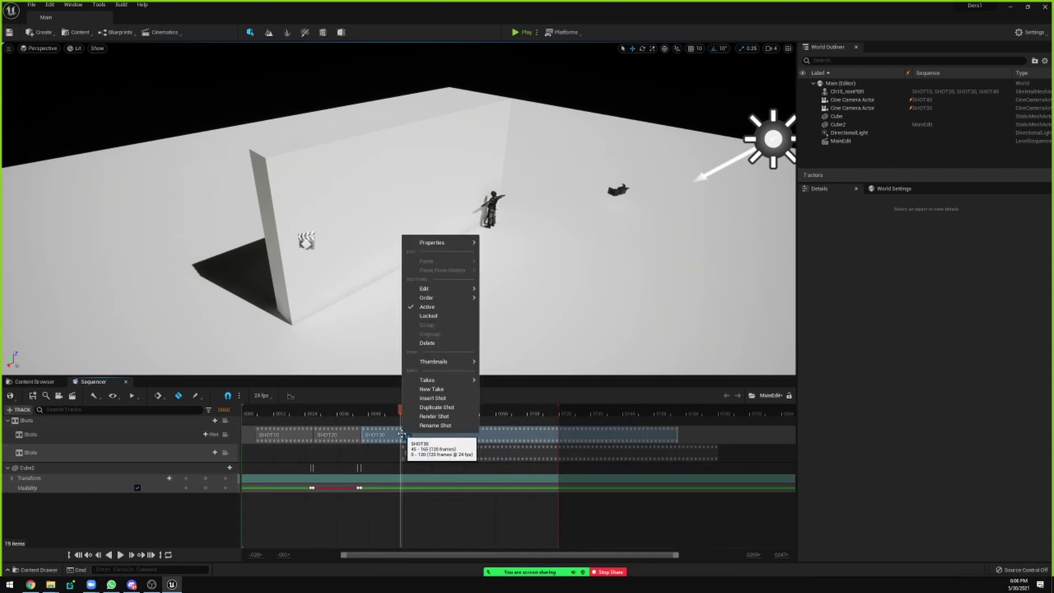
mouse_move(437, 292)
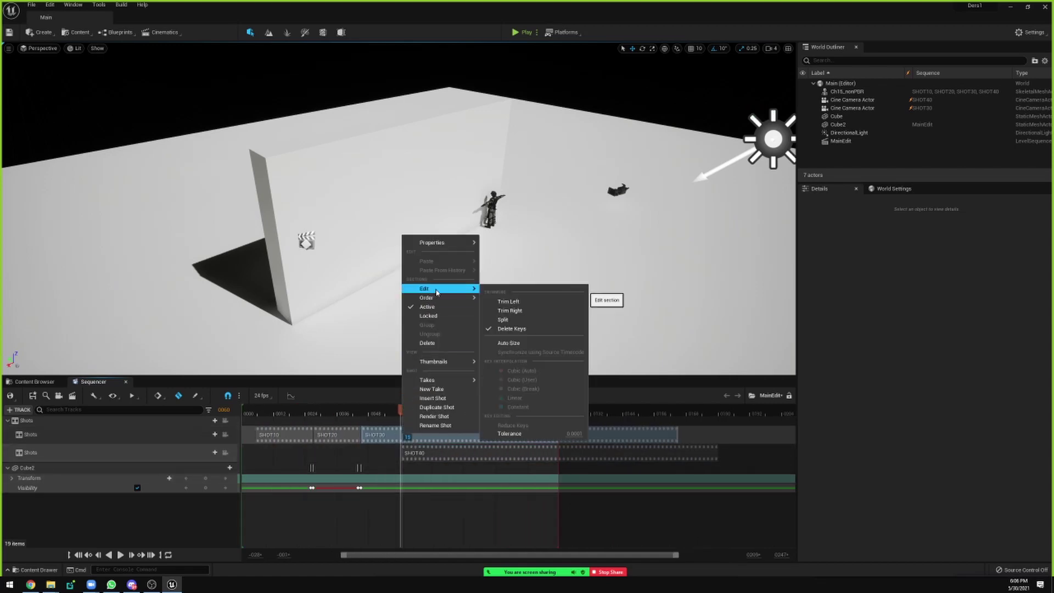
click(506, 311)
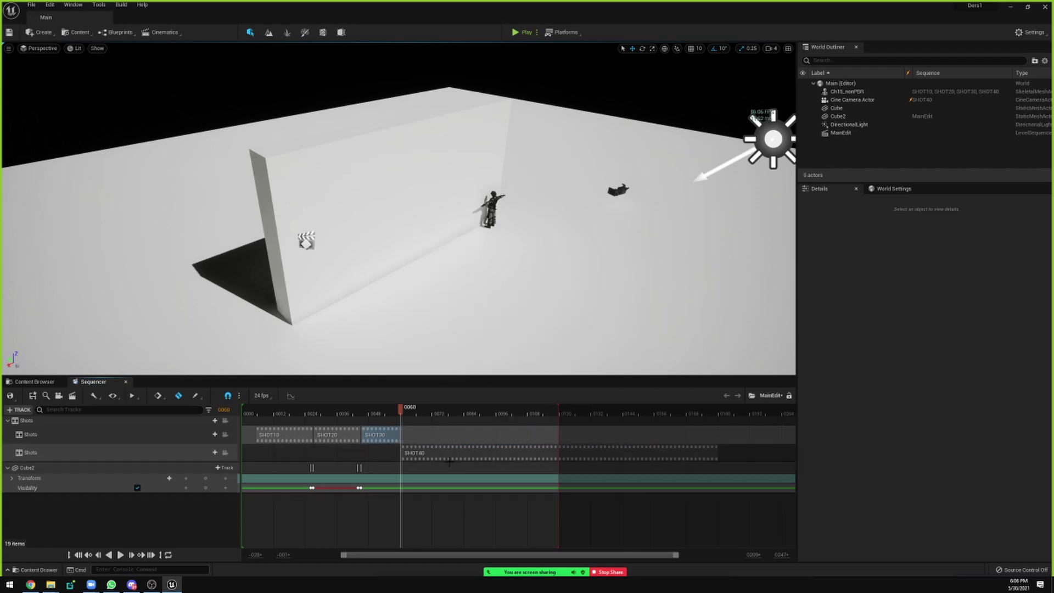
Step: Move SHOT40 onto the first shots row after SHOT30 and play back the new cut
drag(431, 455, 412, 436)
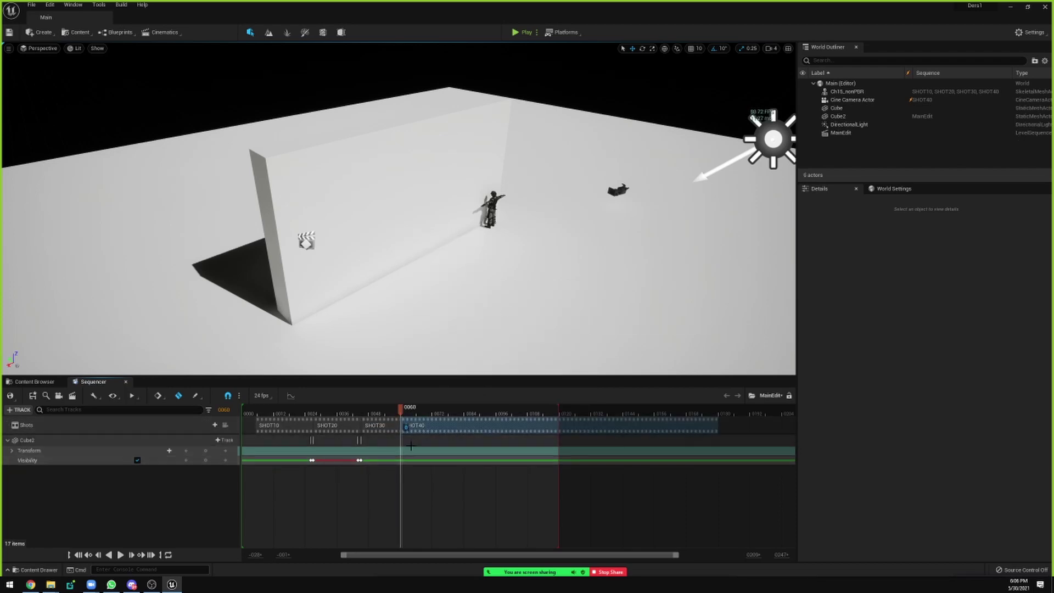
key(space)
key(space)
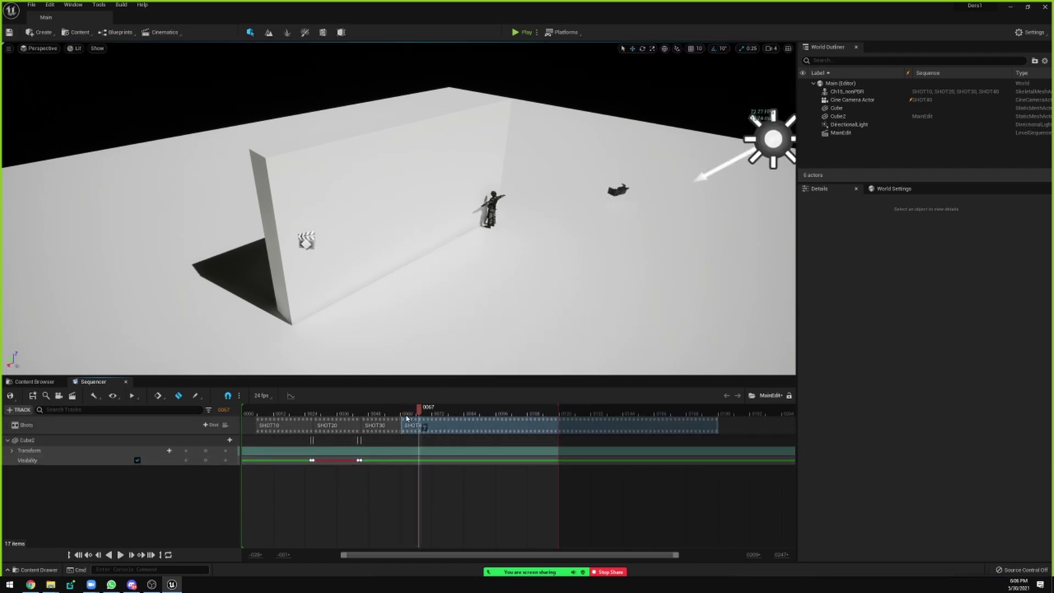
scroll(390, 483, left, 3)
click(231, 429)
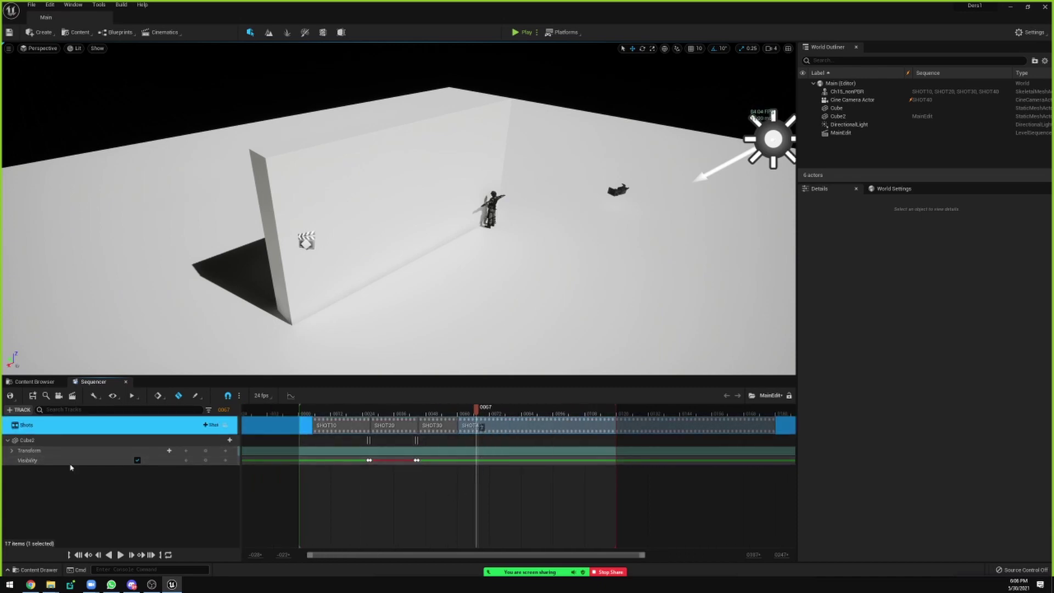
click(30, 584)
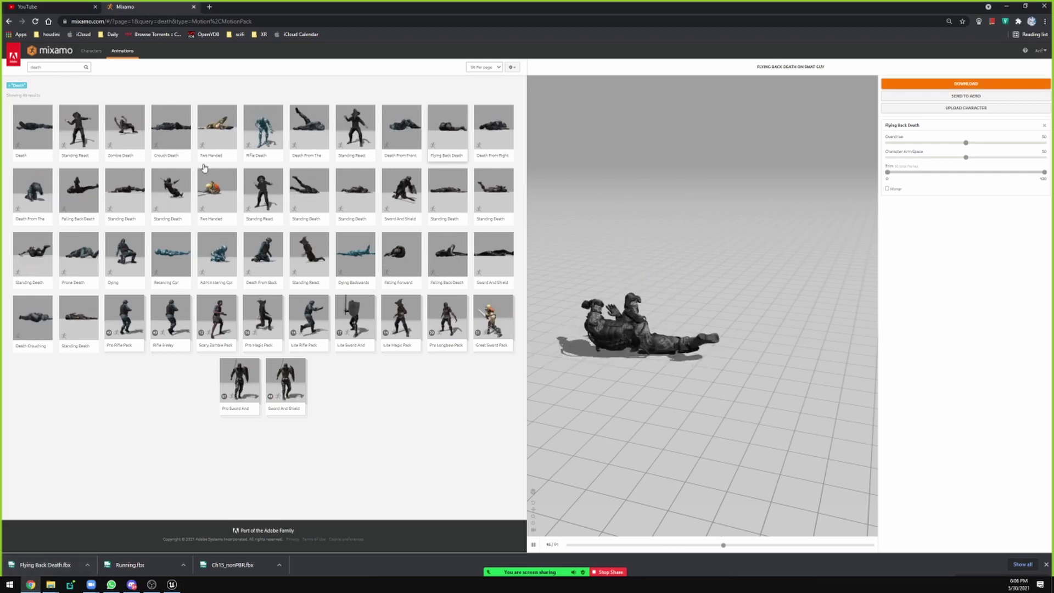
Step: Put the Flying Back Death animation on the orange-suited female character, clearing the Death filter
click(95, 55)
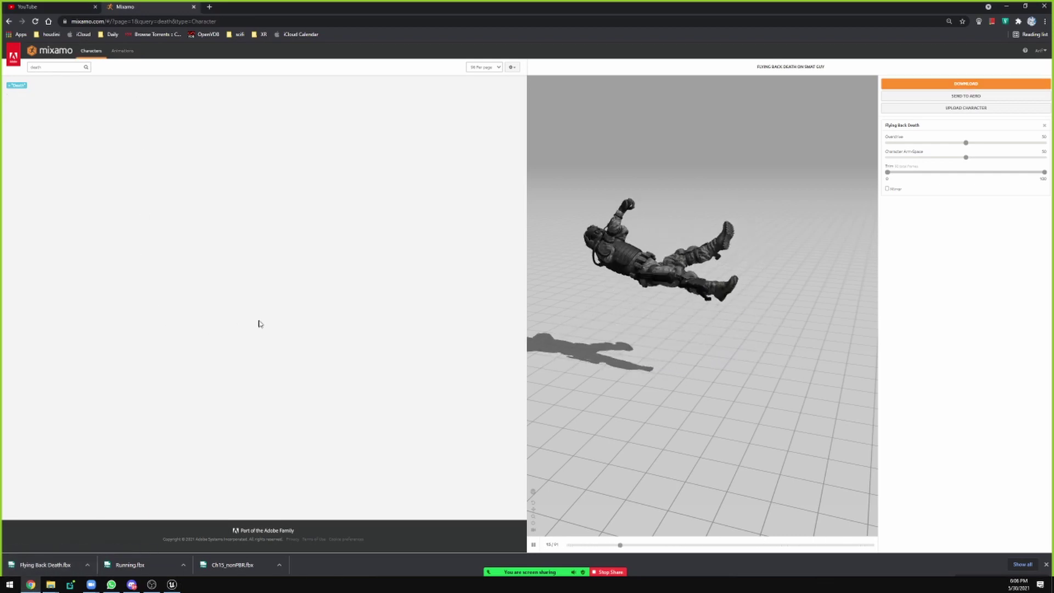
click(12, 85)
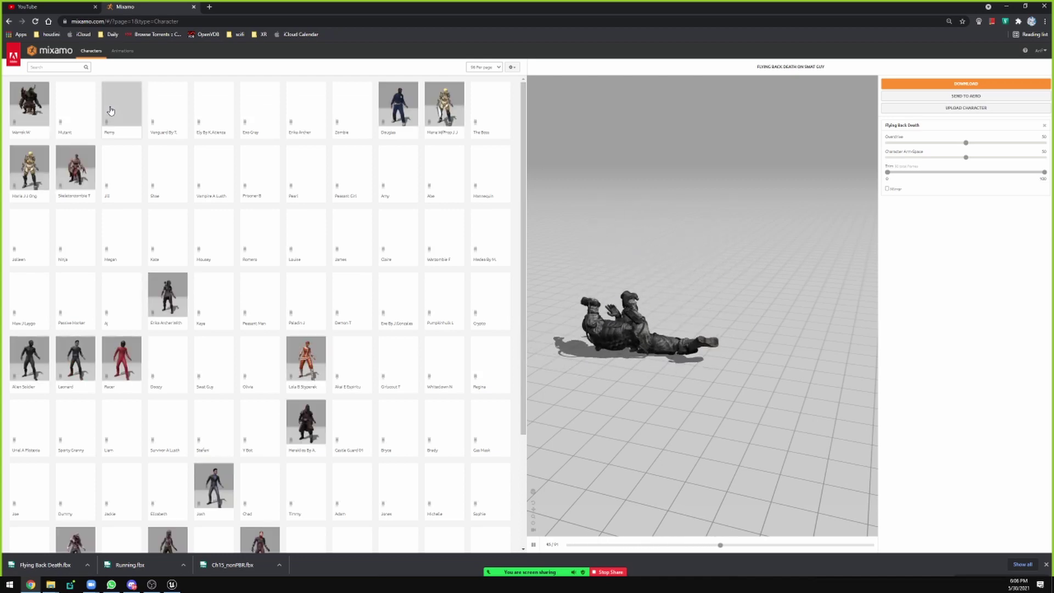
click(314, 363)
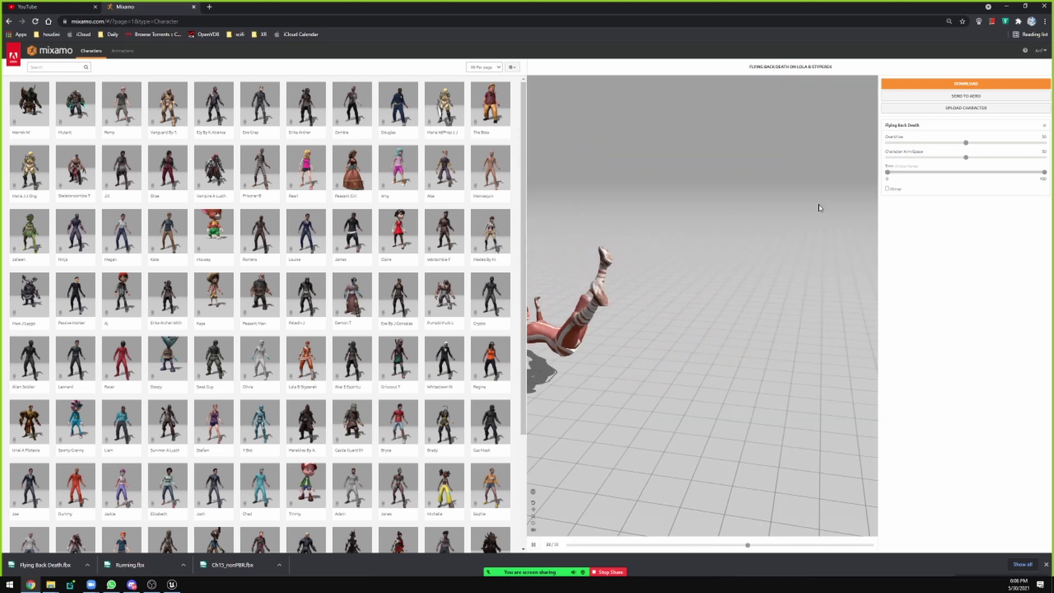
click(116, 53)
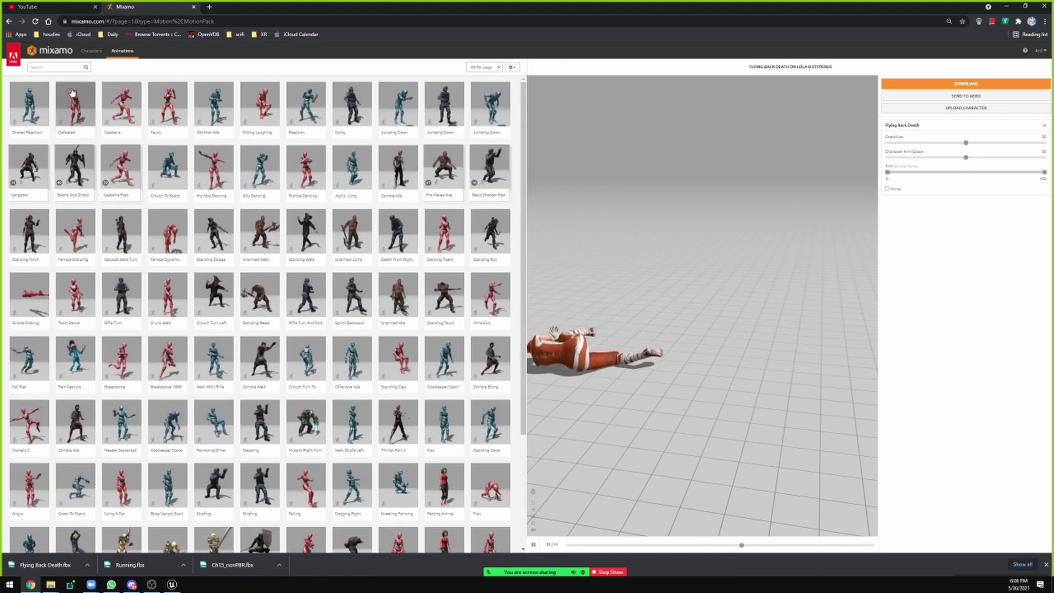
click(59, 68)
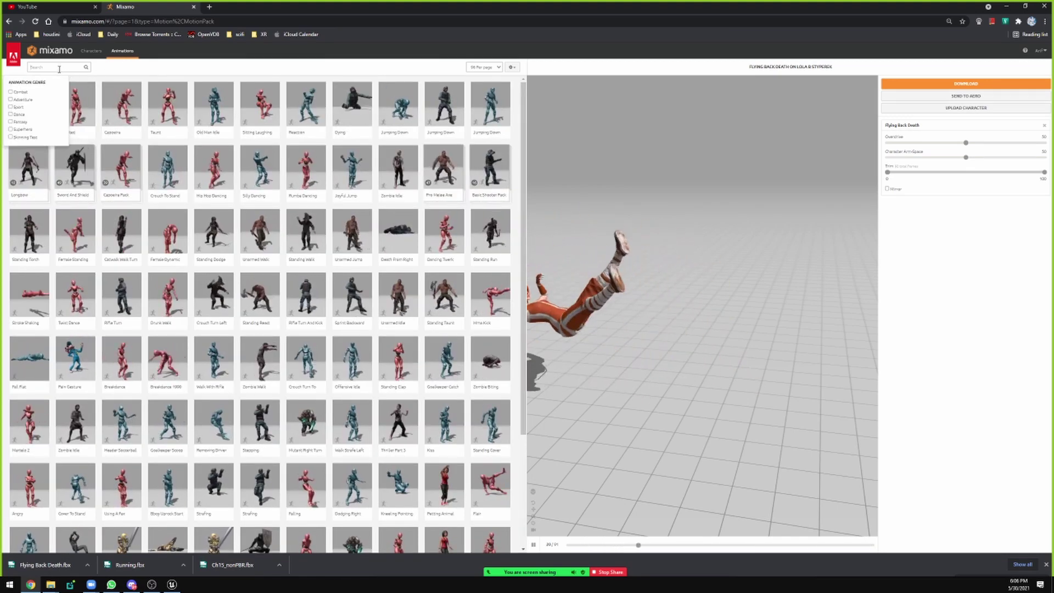
click(566, 326)
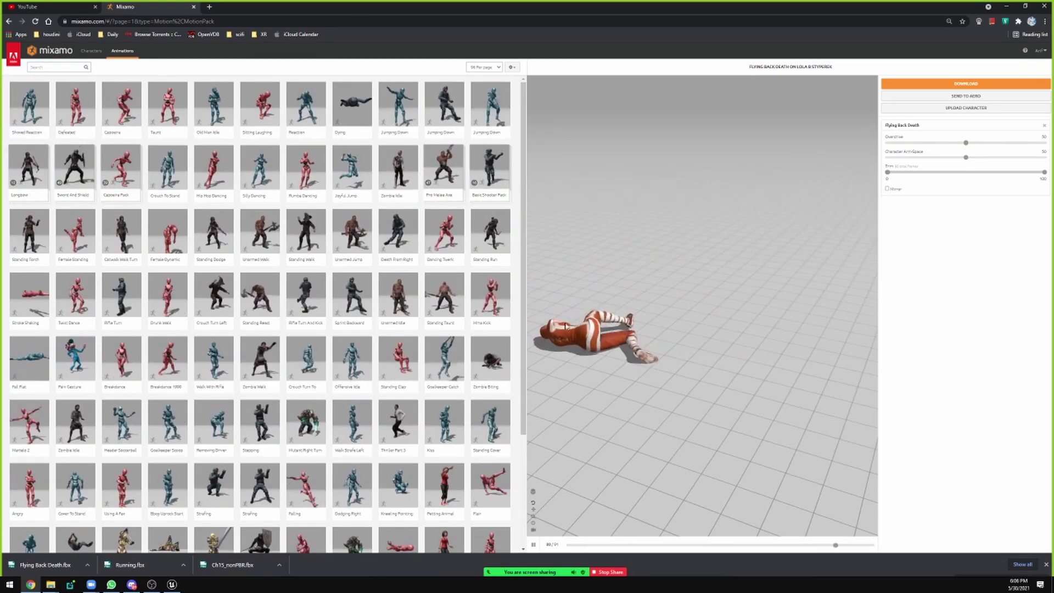
Step: Download the animation as an FBX With Skin and bring it to the Unreal editor
click(965, 84)
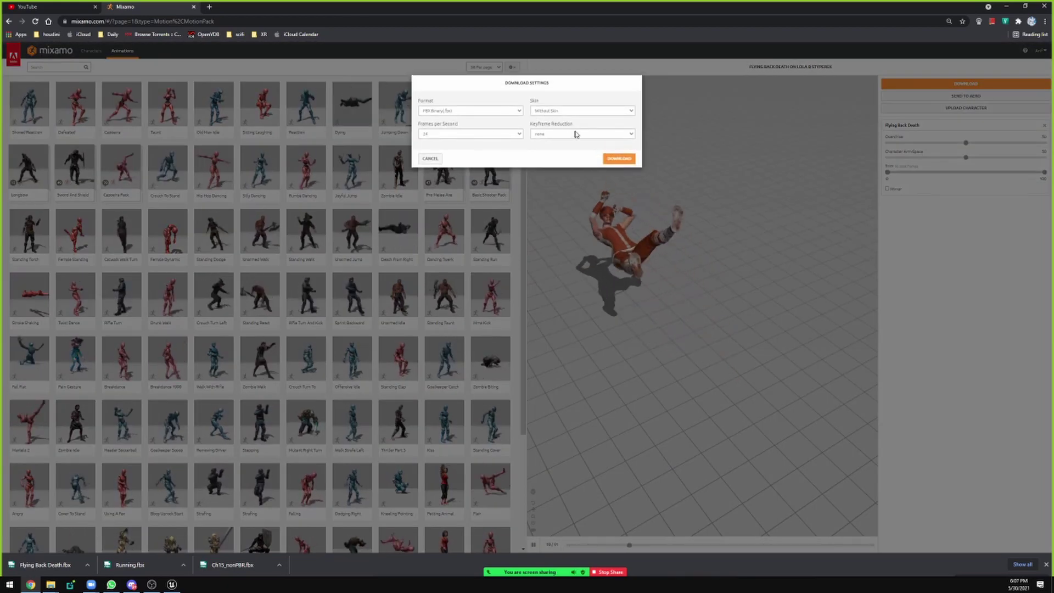
click(579, 111)
click(557, 122)
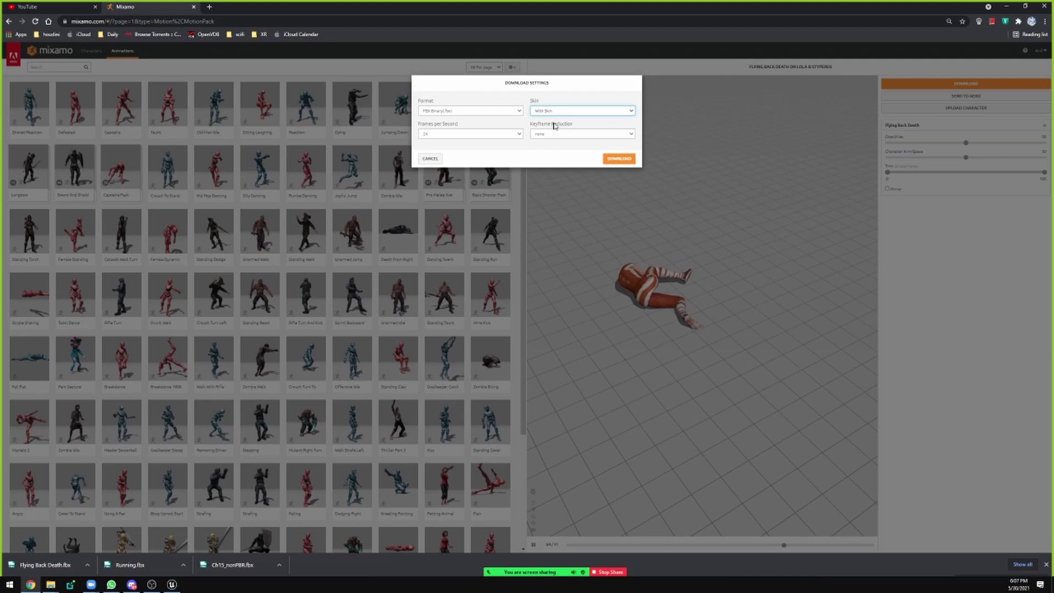
click(616, 160)
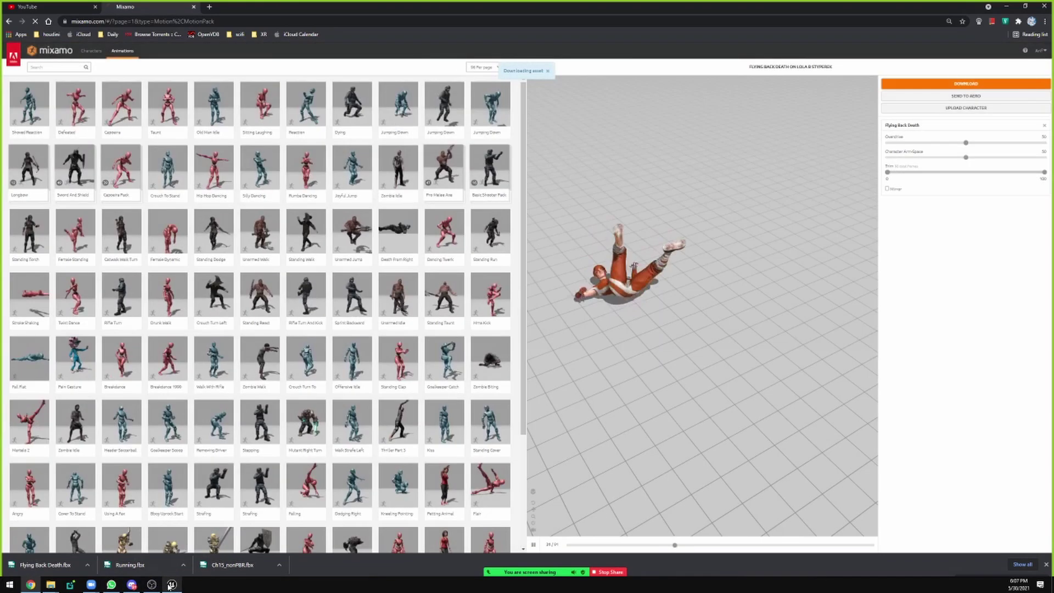
mouse_move(170, 585)
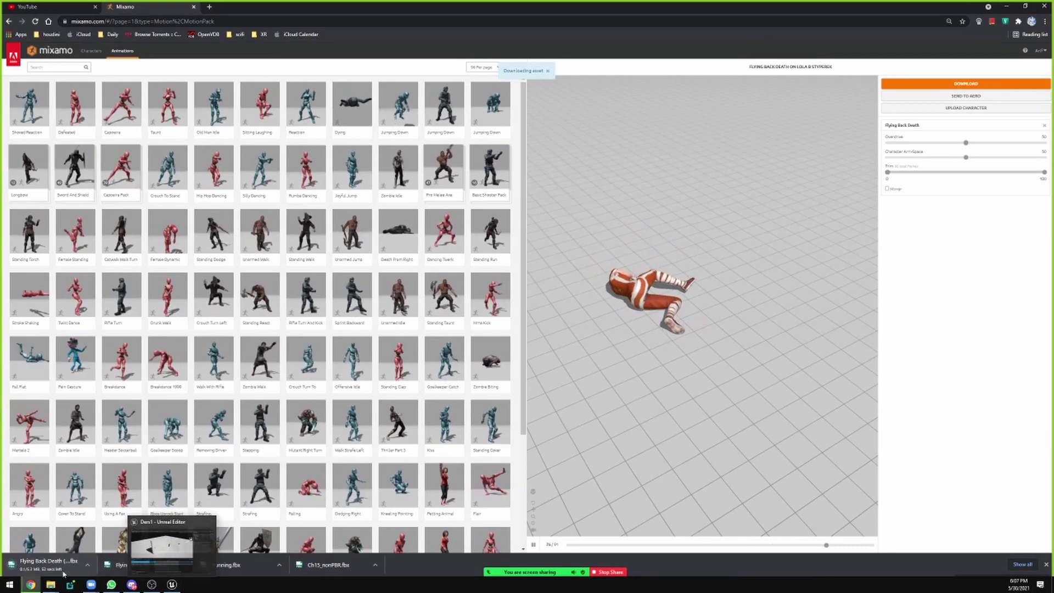
mouse_move(63, 572)
mouse_down()
mouse_move(592, 326)
mouse_move(357, 340)
mouse_up()
key(alt+Tab)
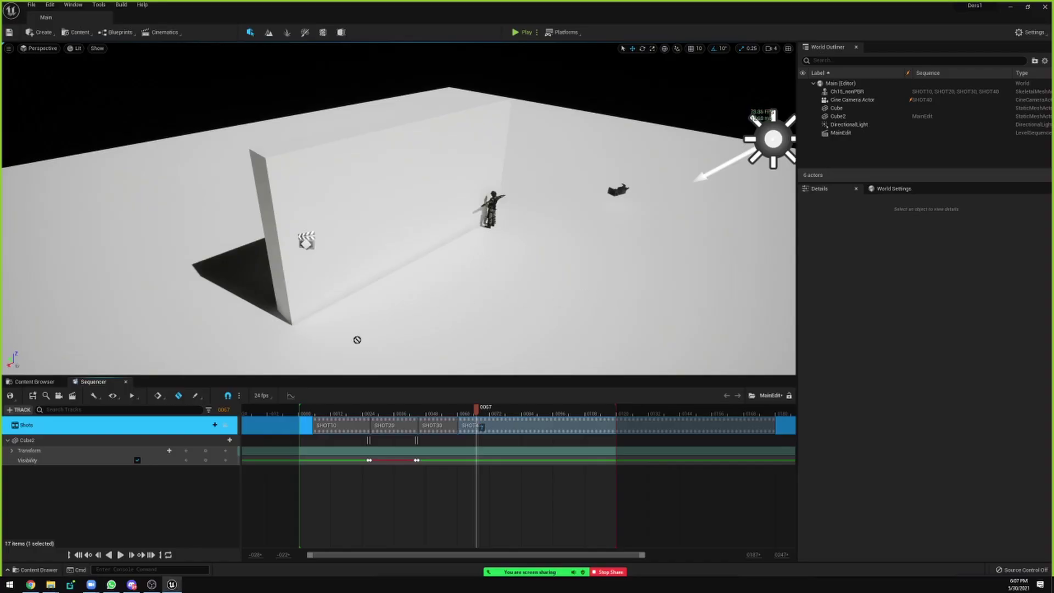
Step: Create a new orangeGirl folder inside the char folder and open it
click(37, 380)
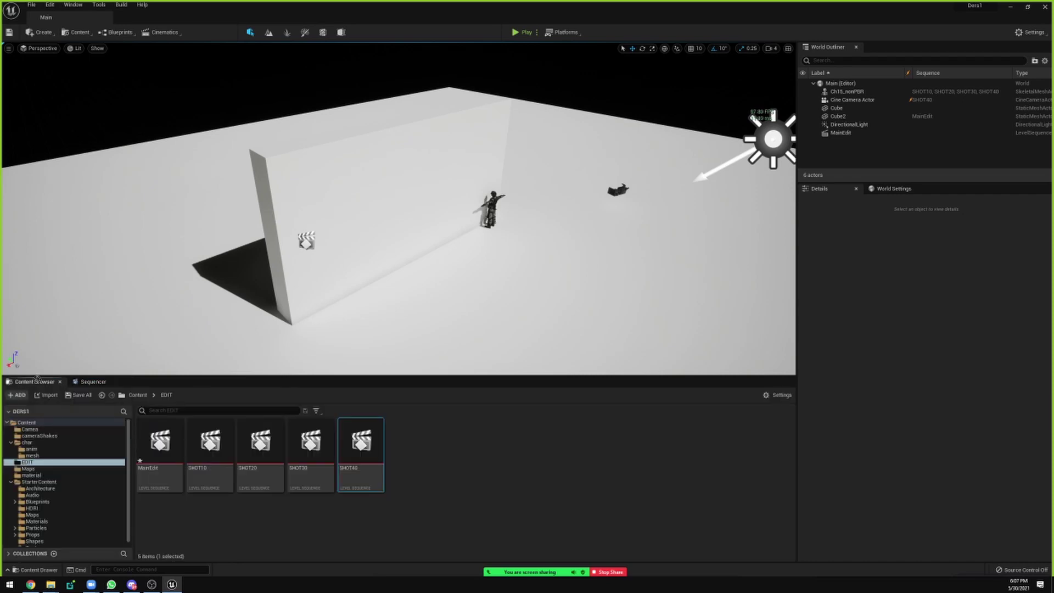
click(26, 442)
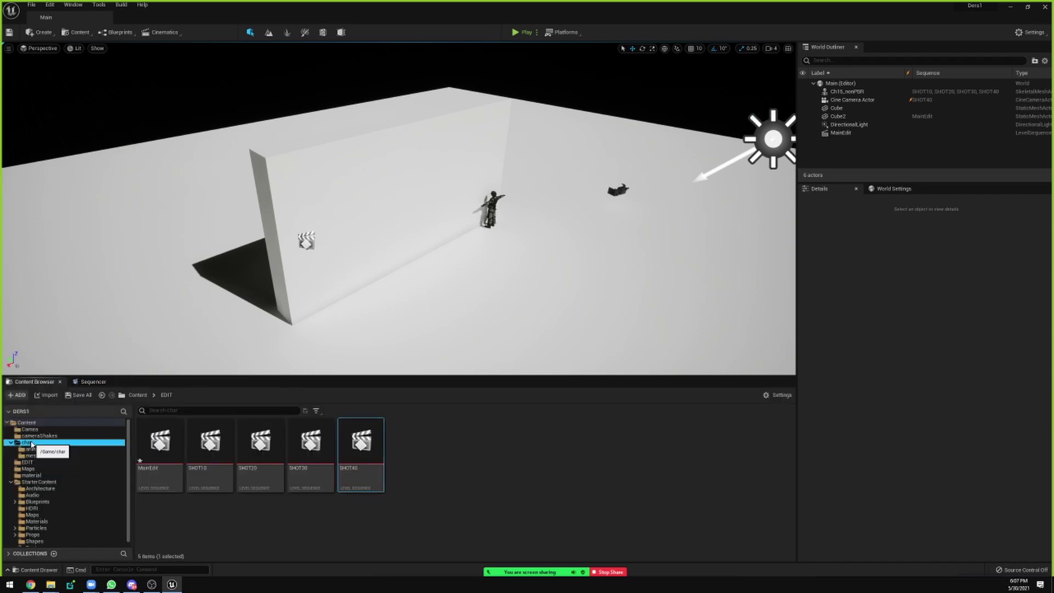
right_click(455, 480)
click(488, 231)
text(d)
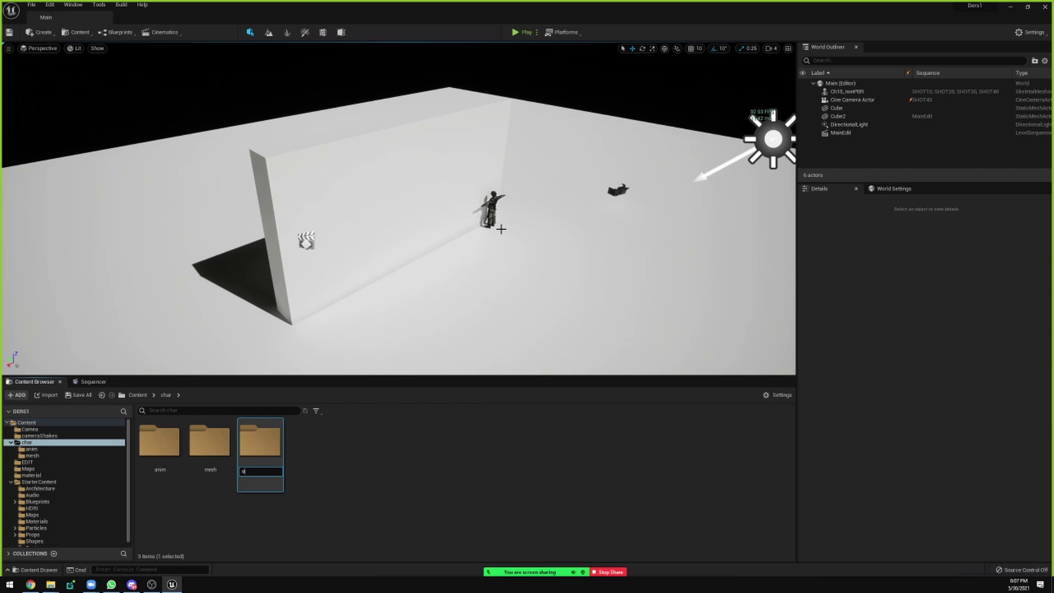
text(irl)
key(Return)
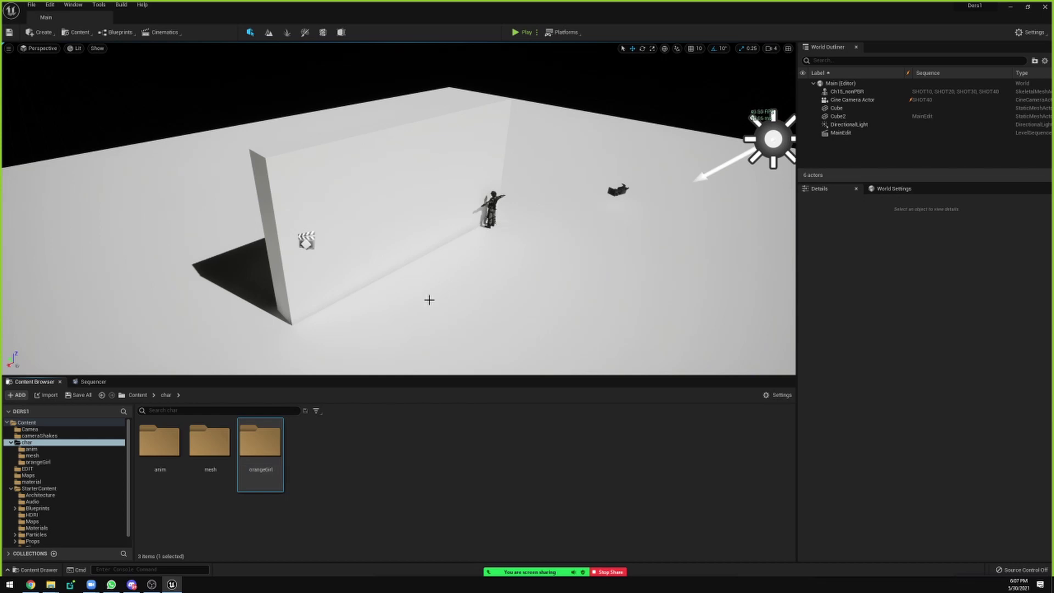
double_click(258, 447)
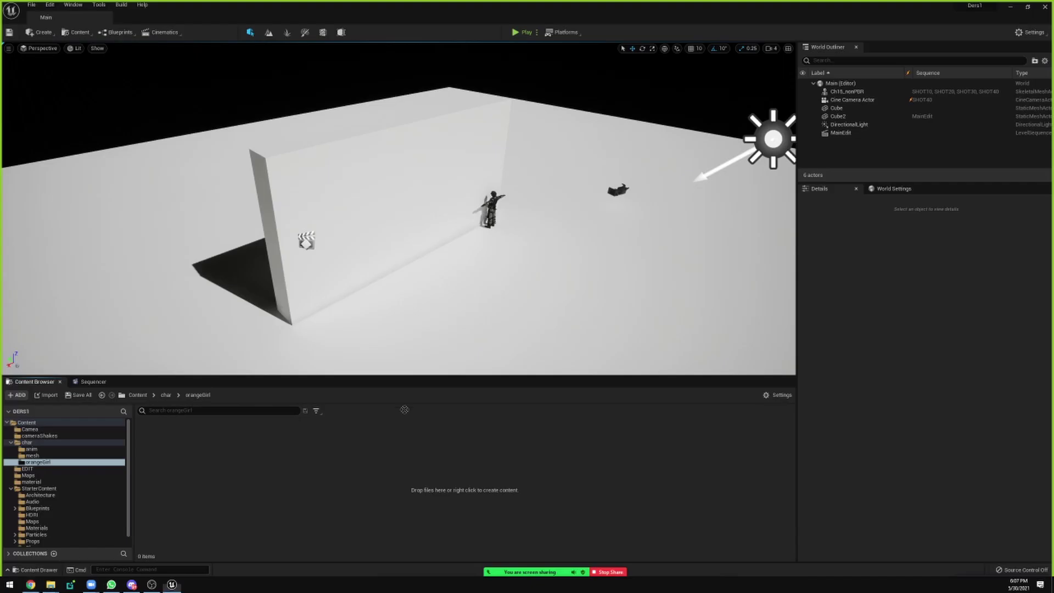
Step: Import the Flying Back Death FBX into orangeGirl with Import All and save the assets
drag(405, 410, 406, 447)
drag(324, 465, 324, 466)
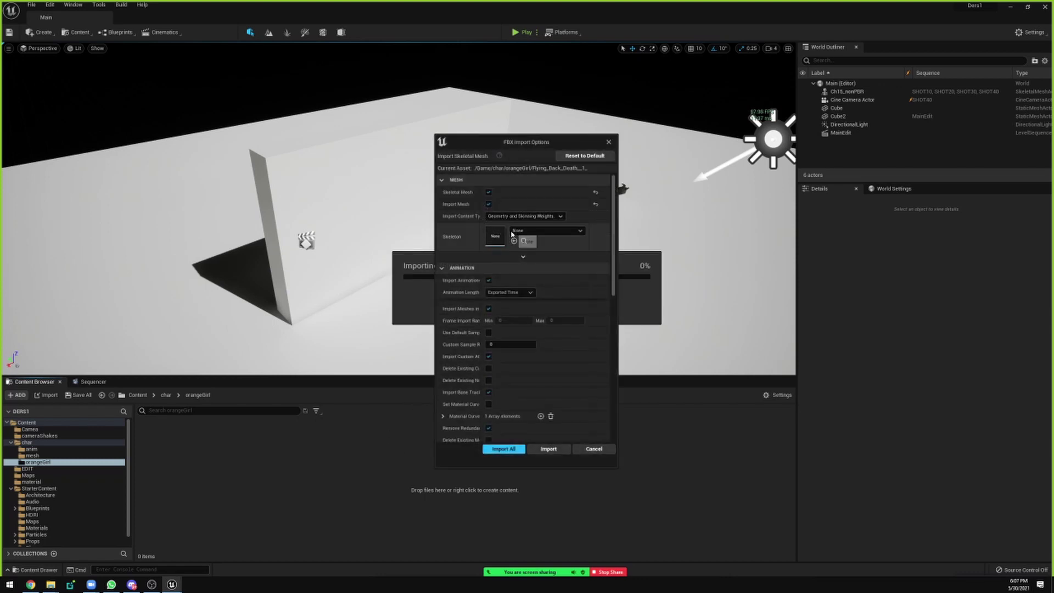
click(503, 449)
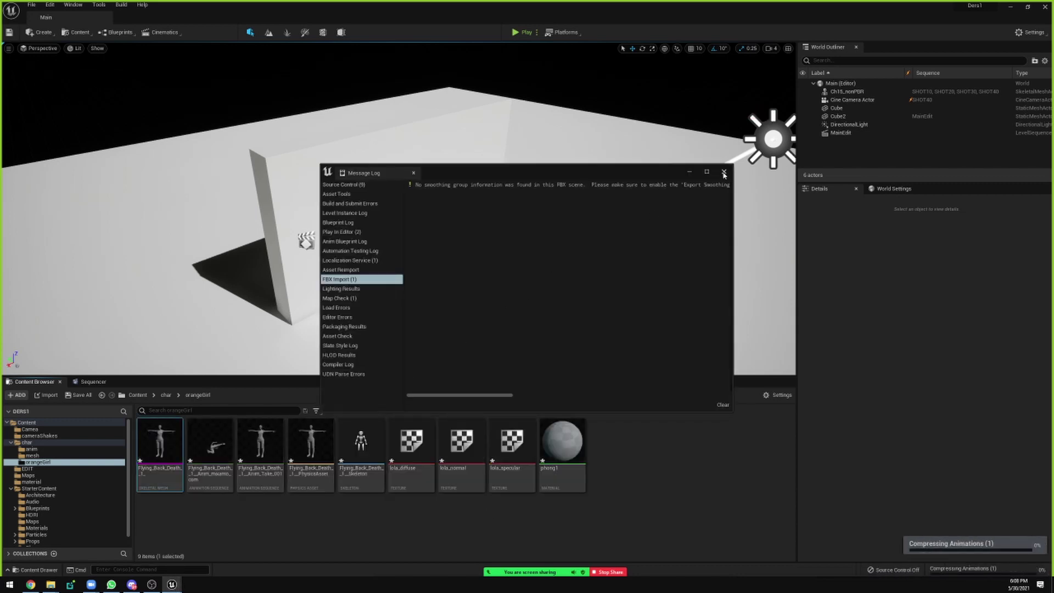
click(723, 171)
key(ctrl+s)
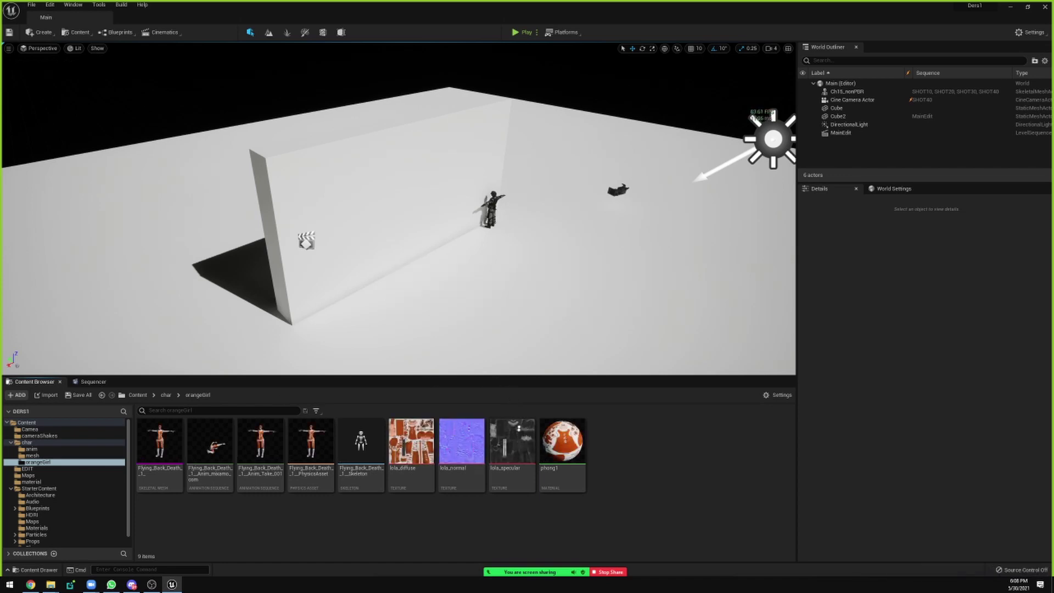
Step: Scrub the SHOT30-to-SHOT40 cut in MainEdit, then close the sequence editor
click(82, 382)
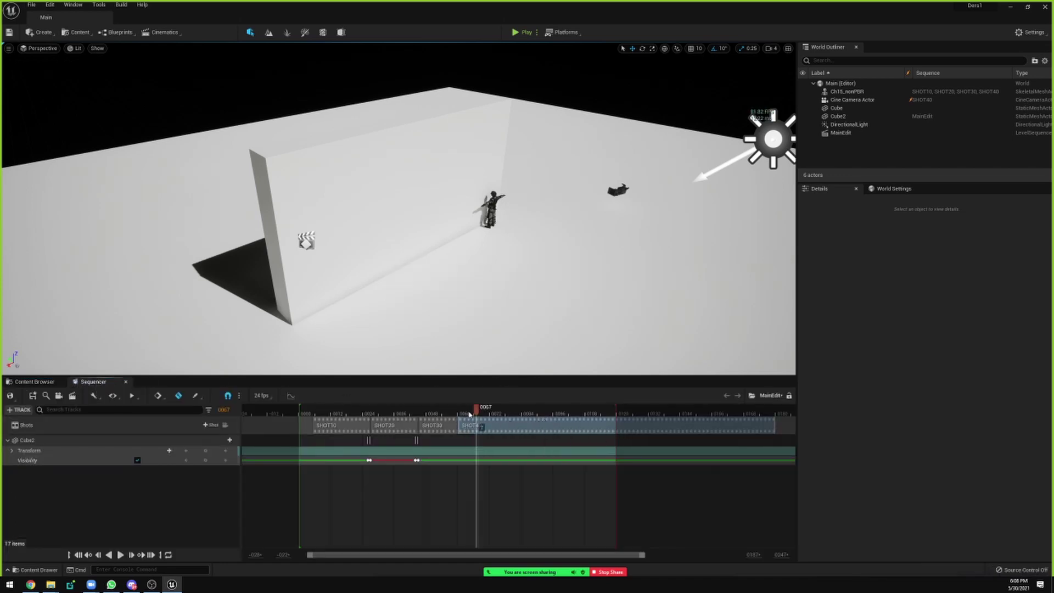
drag(477, 411, 479, 410)
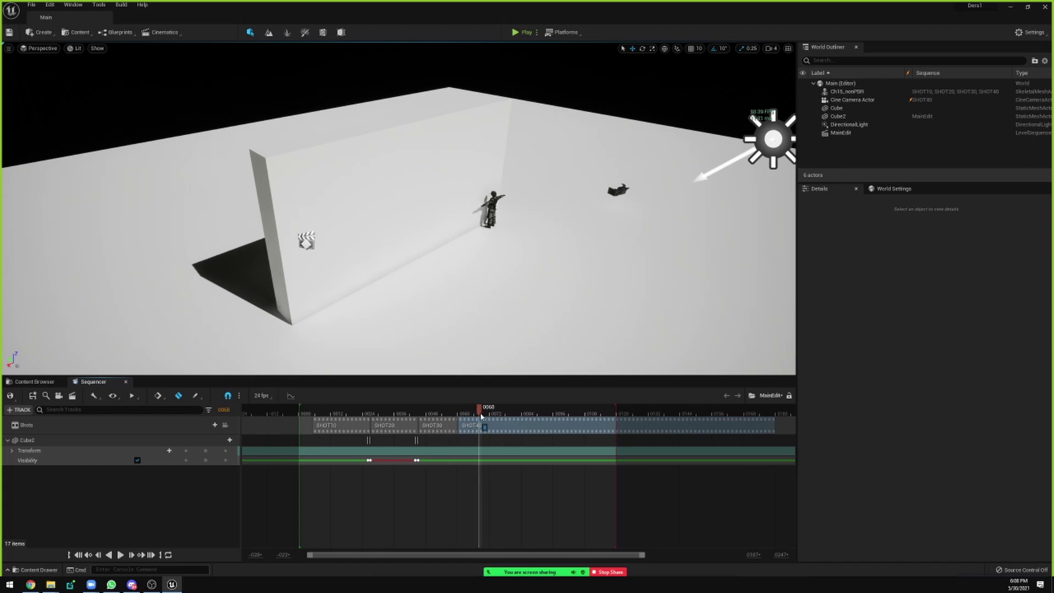
click(472, 440)
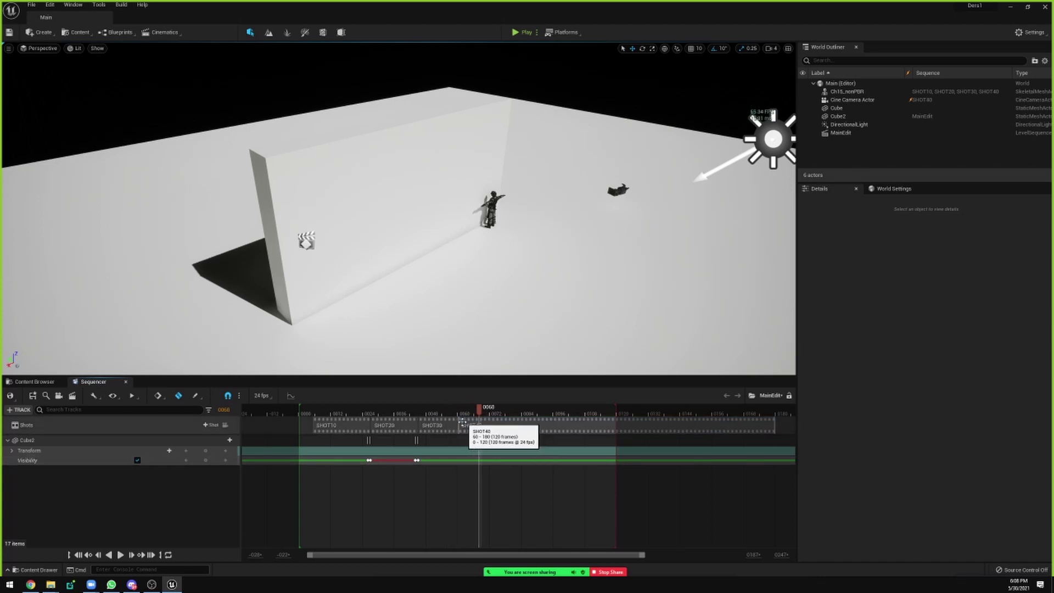
click(42, 384)
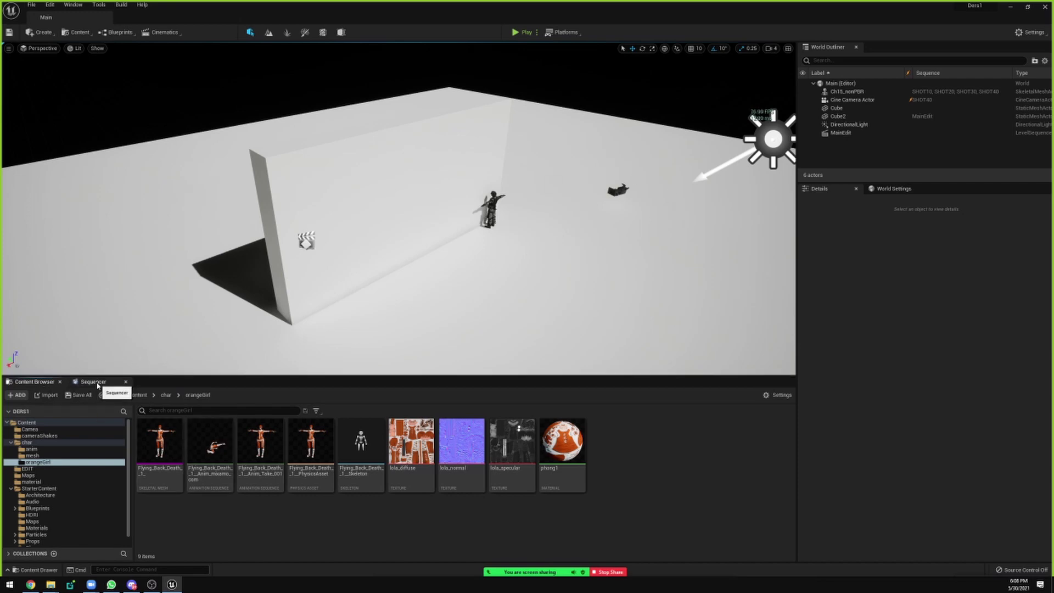
click(126, 381)
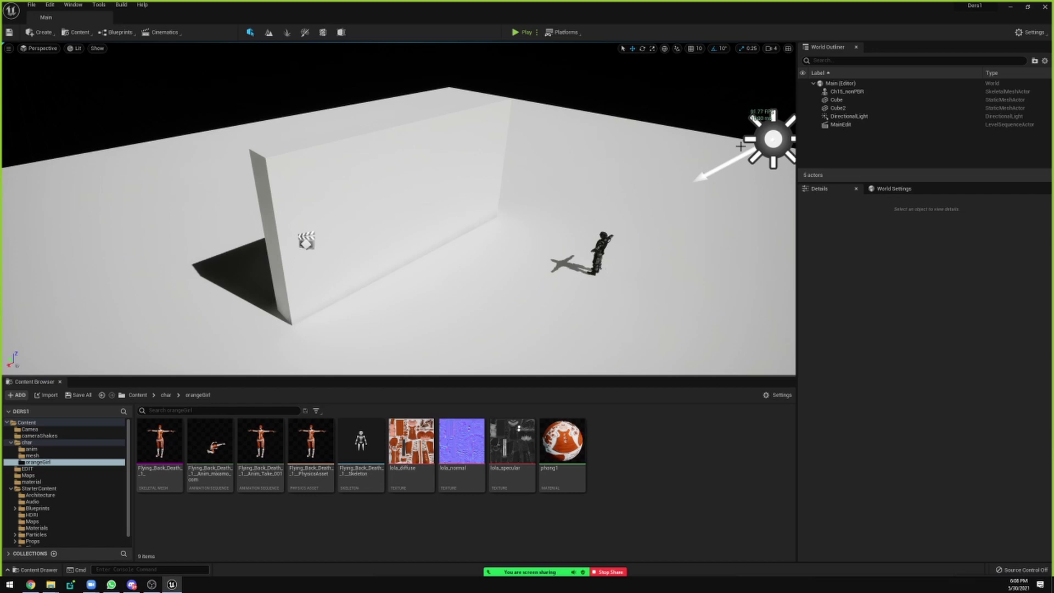
Step: Review the level's actors, then open MainEdit from the EDIT folder
click(845, 91)
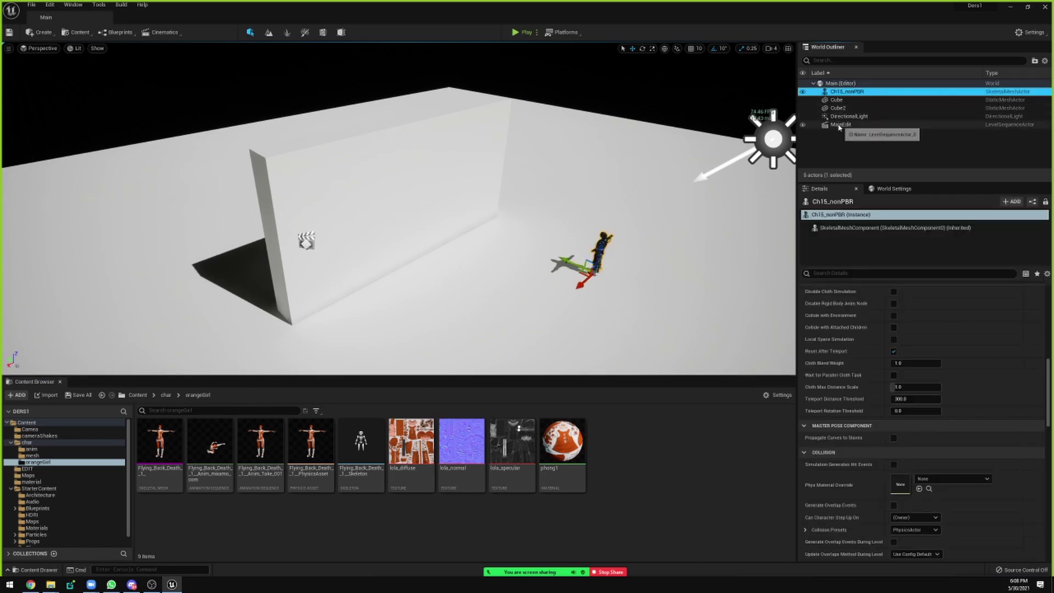
shift+click(839, 125)
key(Escape)
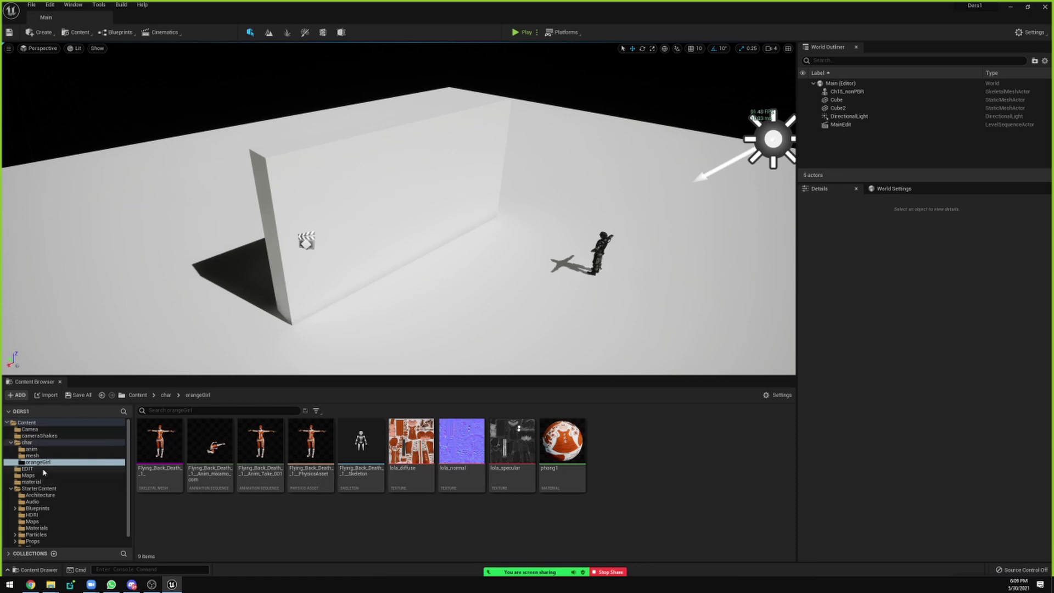
click(28, 468)
double_click(160, 444)
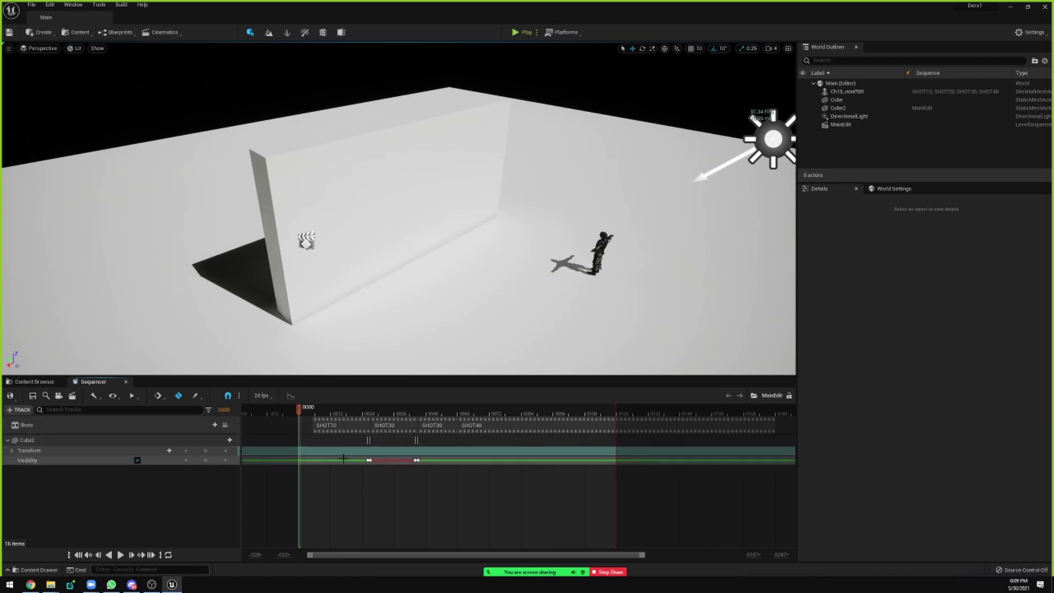
Step: Preview SHOT40 at frame 59 and place the orangeGirl character on the floor near the wall
mouse_move(350, 426)
mouse_down()
mouse_move(337, 426)
mouse_move(431, 426)
mouse_move(418, 425)
mouse_up()
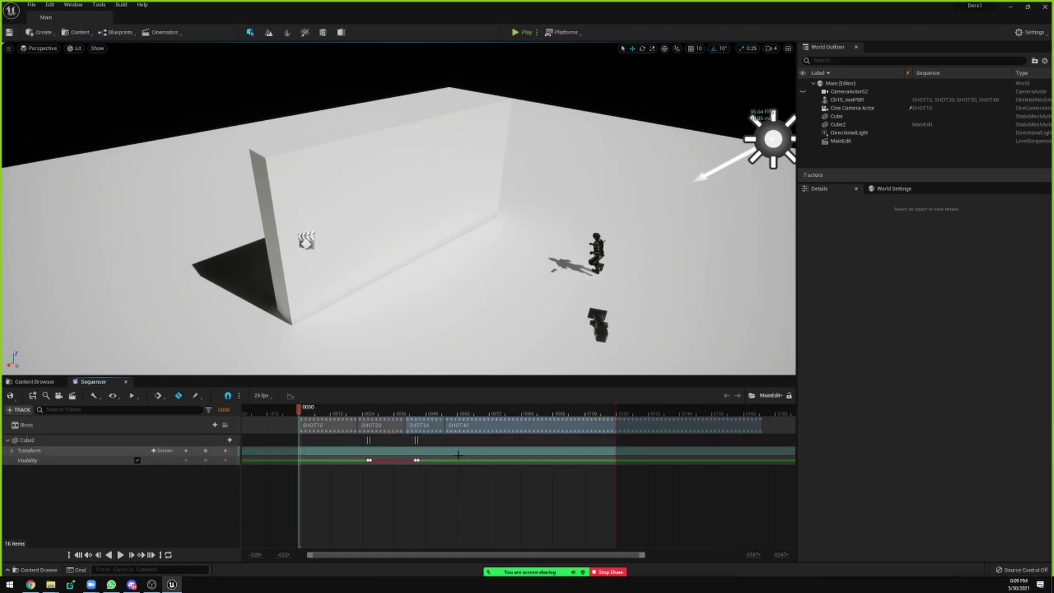
click(458, 413)
click(460, 426)
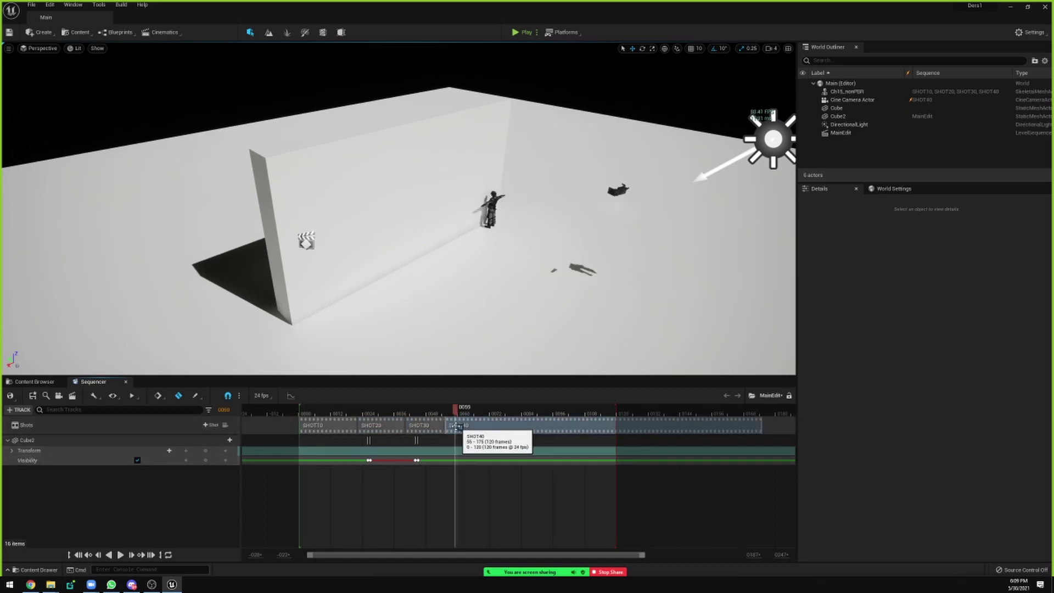
click(36, 385)
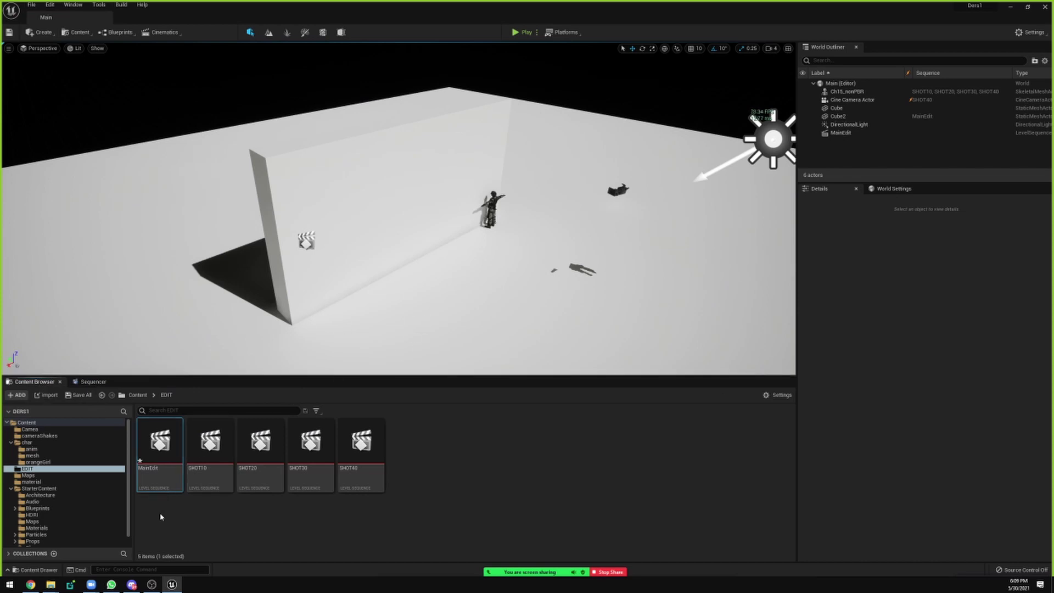
click(44, 462)
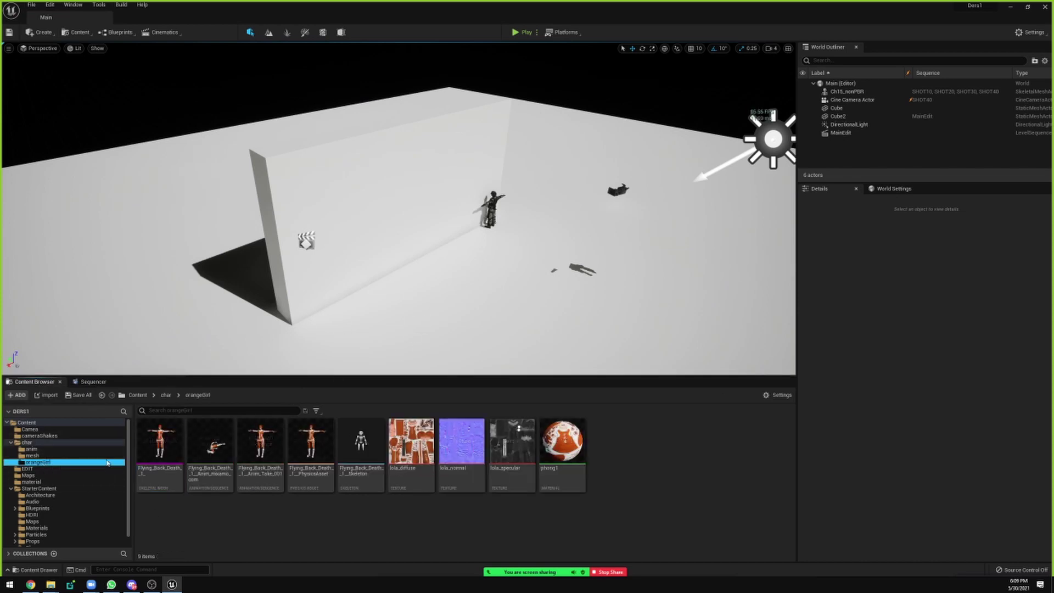
drag(159, 441, 473, 316)
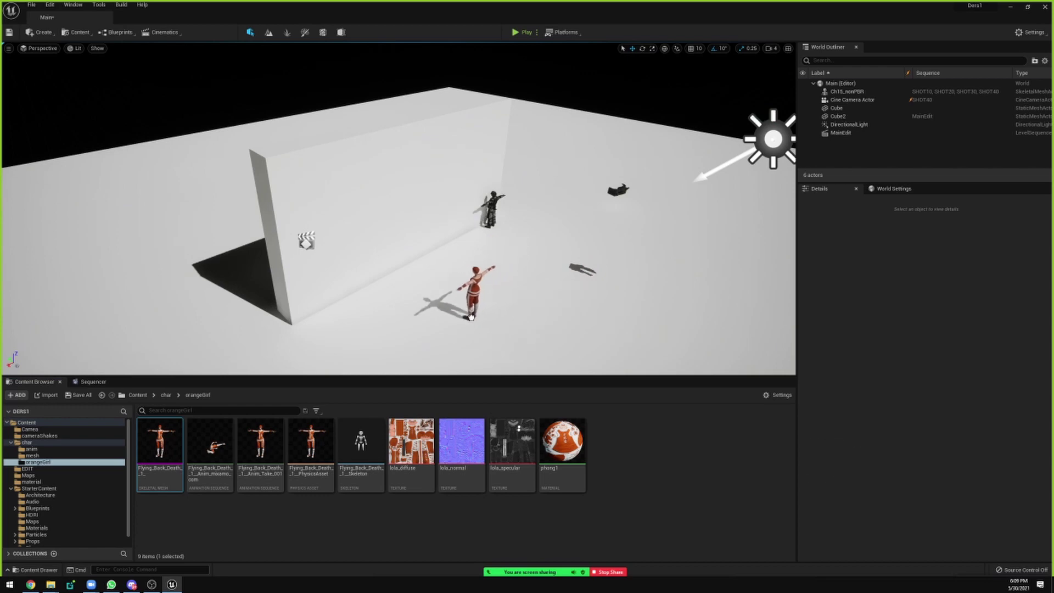
Step: Scrub MainEdit between frames 46 and 57, then open SHOT40's own sequence
click(93, 381)
click(497, 470)
mouse_move(460, 409)
mouse_down()
mouse_move(420, 409)
mouse_move(467, 408)
mouse_up()
click(470, 275)
click(447, 408)
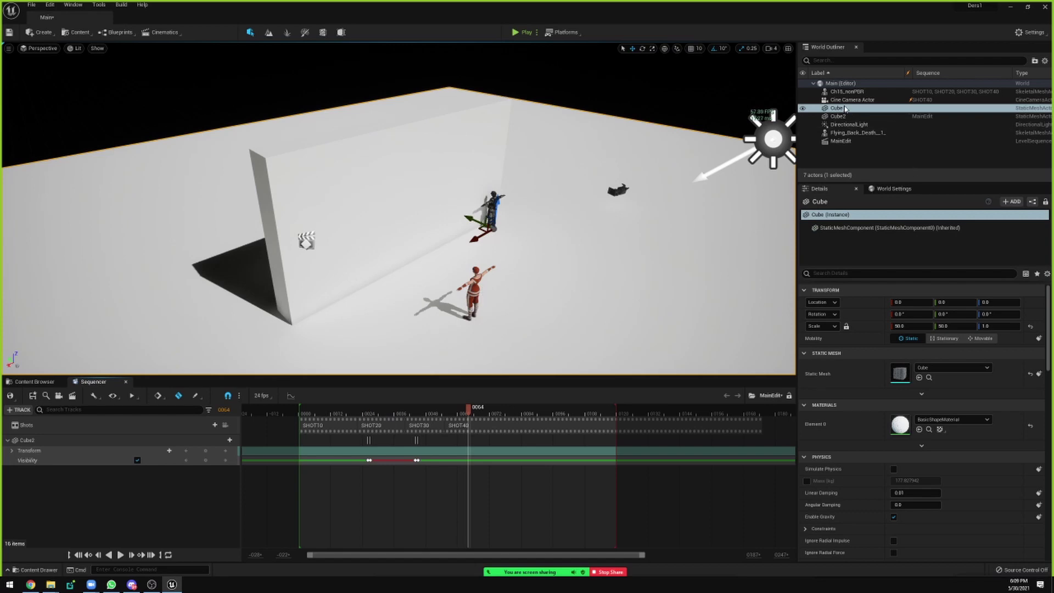
click(451, 413)
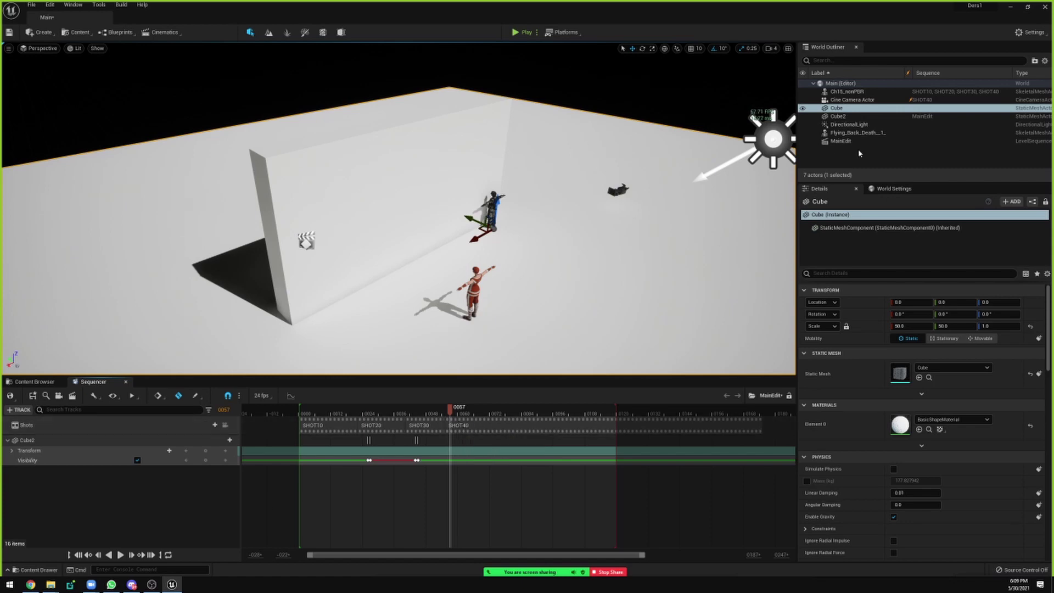
mouse_move(851, 133)
mouse_down()
mouse_move(438, 407)
mouse_move(121, 497)
mouse_up()
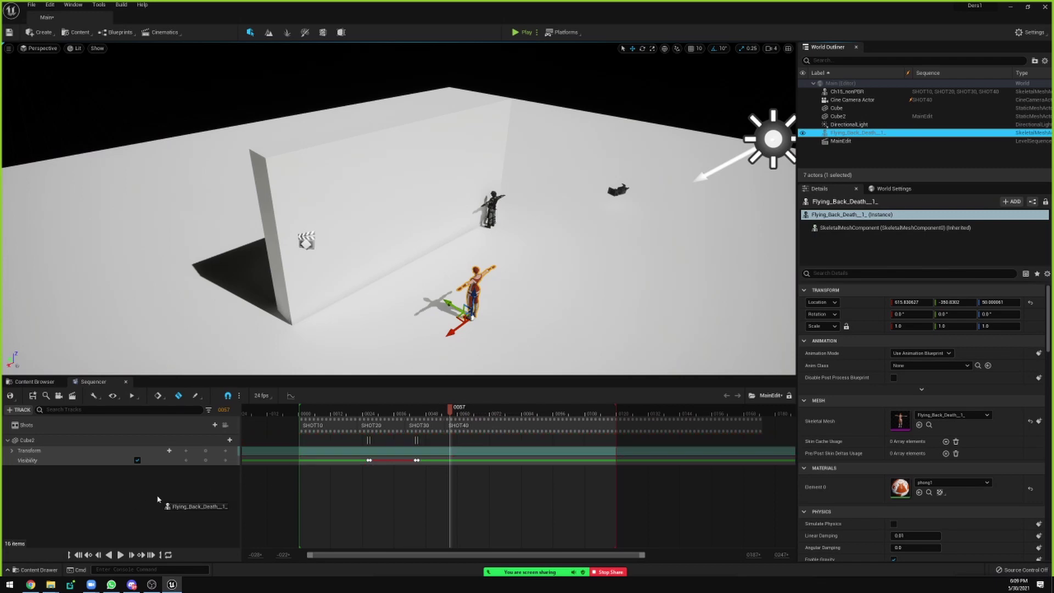
drag(121, 497, 855, 137)
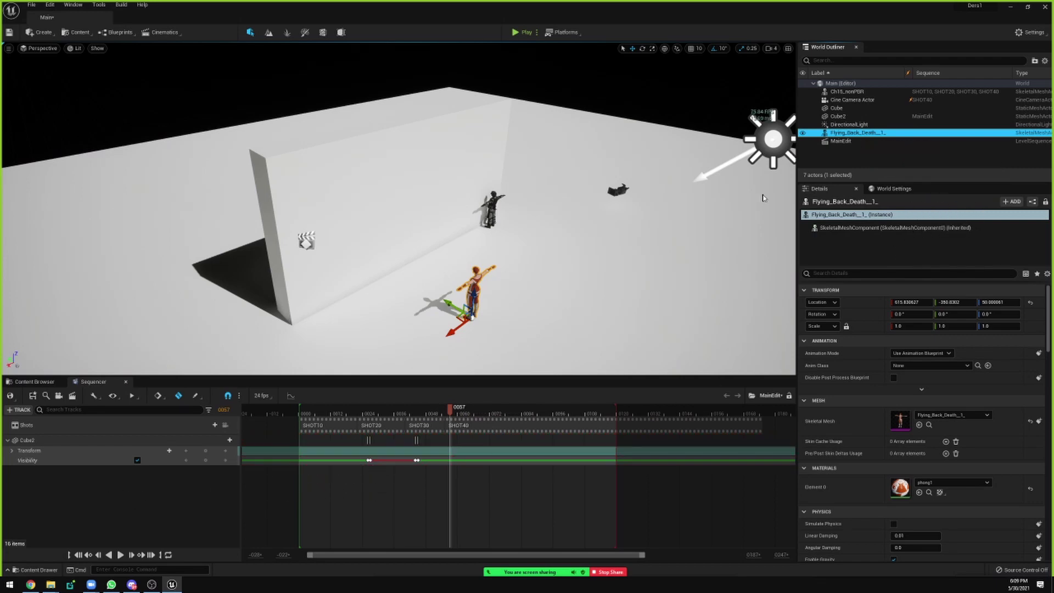
double_click(466, 426)
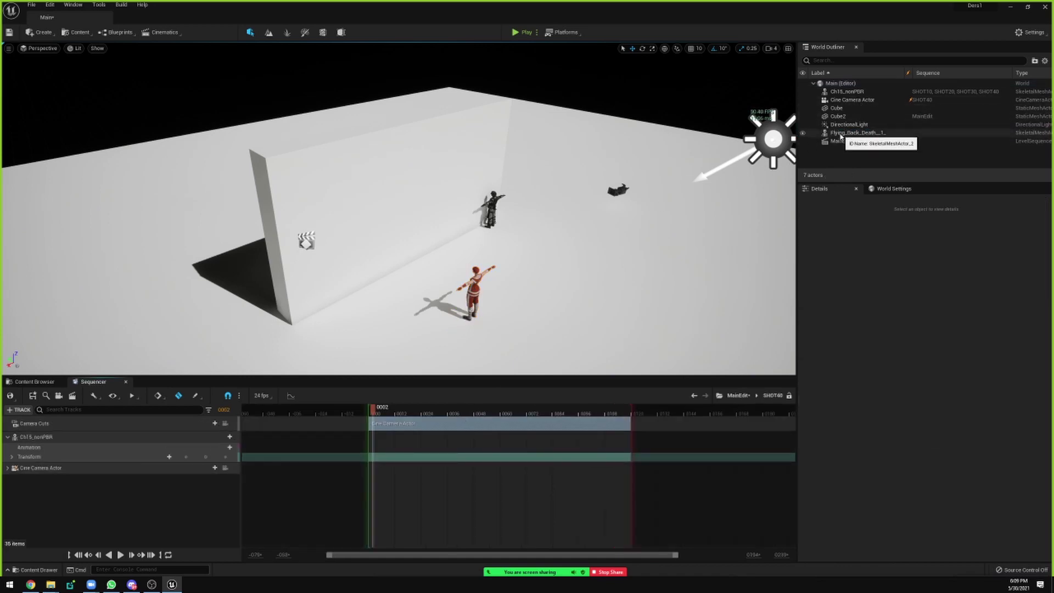
Step: Drag orangeGirl from the World Outliner into SHOT40 and convert its track to Spawnable
drag(855, 134, 116, 501)
right_click(159, 481)
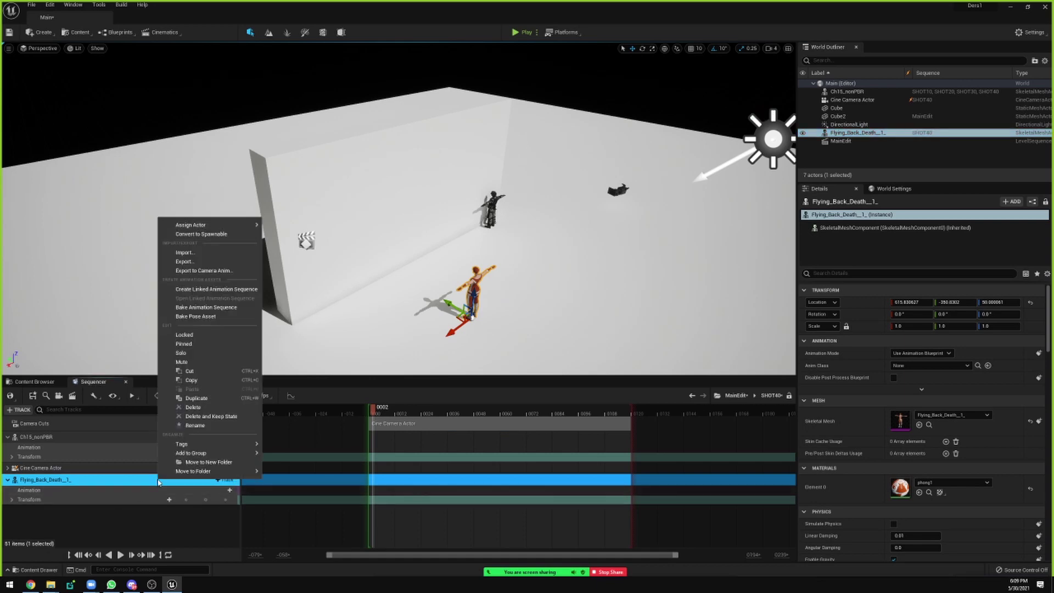
click(208, 235)
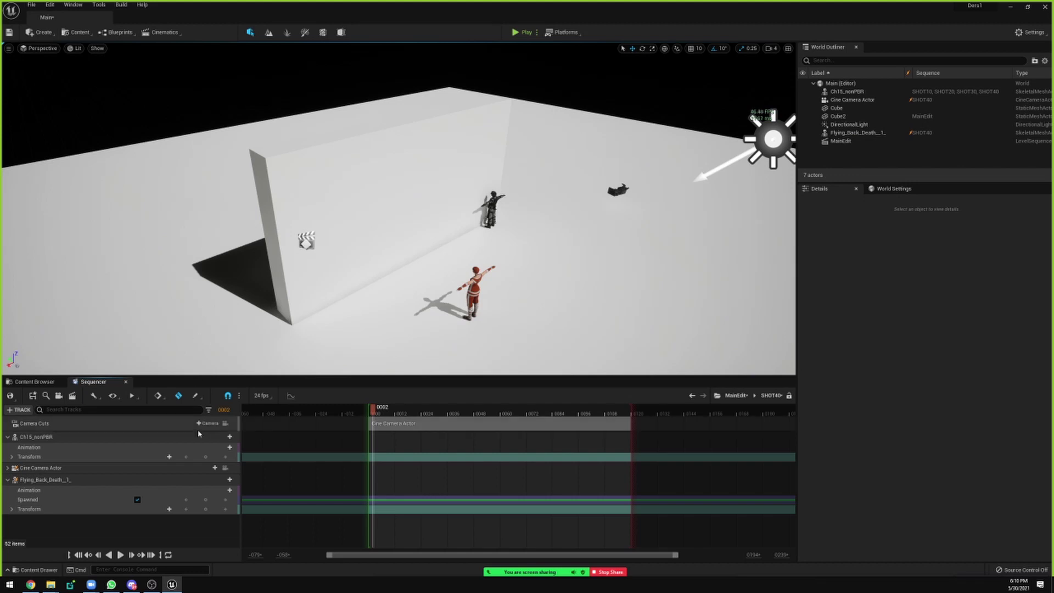
Step: Scrub MainEdit to check the character, shifting SHOT40 later, then back to follow SHOT30
click(734, 395)
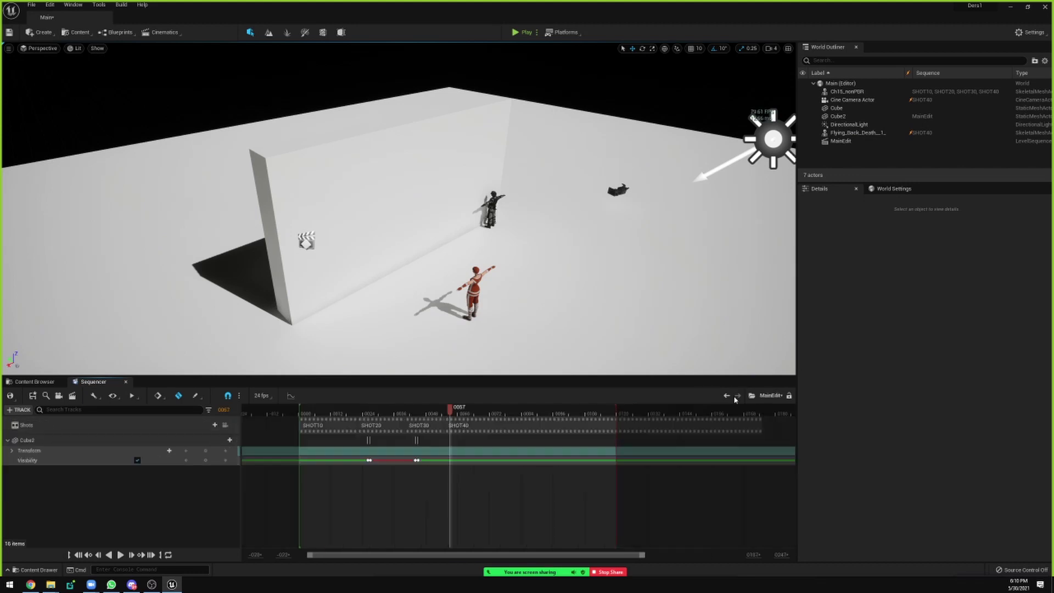
mouse_move(455, 408)
mouse_down()
mouse_move(334, 410)
mouse_move(468, 408)
mouse_up()
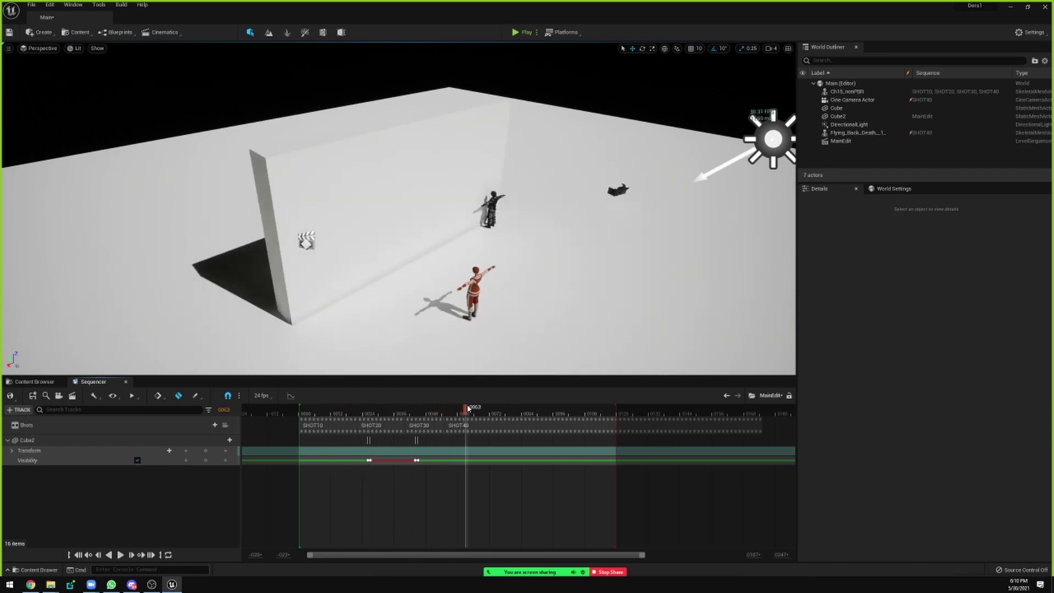
mouse_move(468, 408)
mouse_down()
mouse_move(556, 425)
mouse_move(766, 426)
mouse_up()
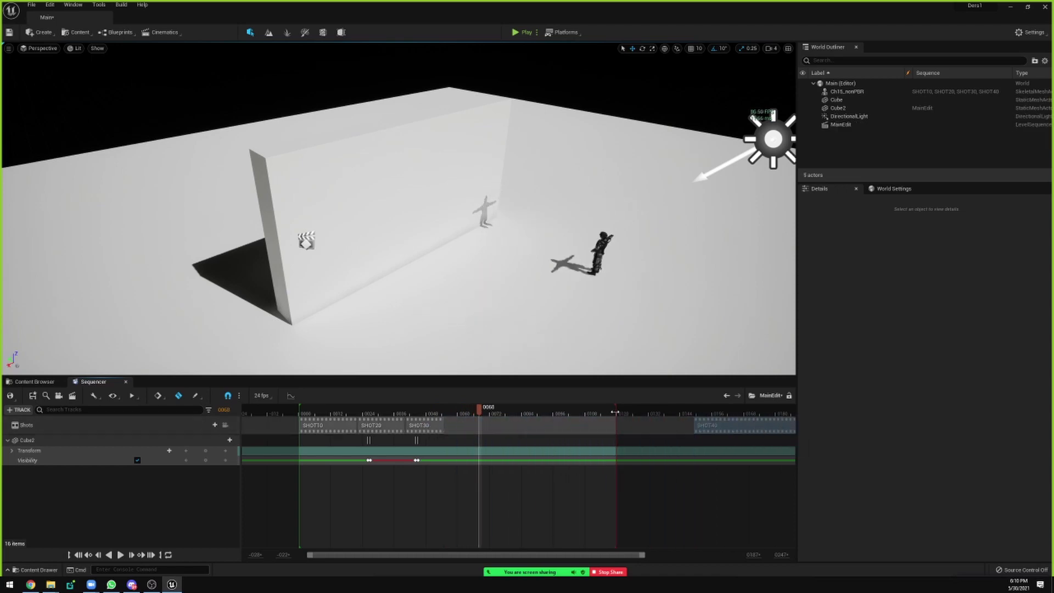
drag(674, 411, 731, 409)
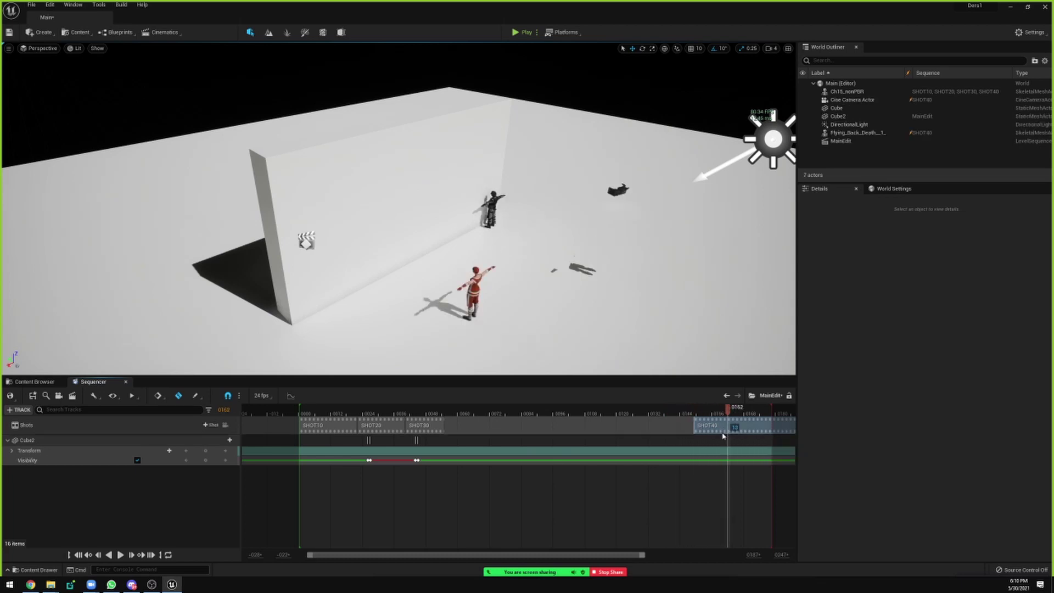
double_click(723, 432)
click(64, 500)
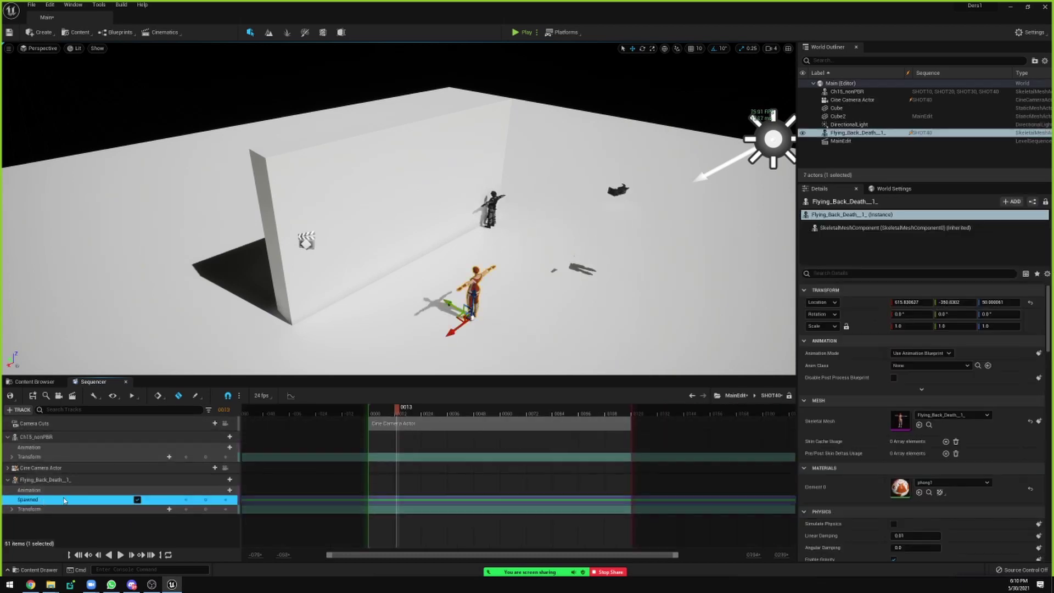
click(739, 399)
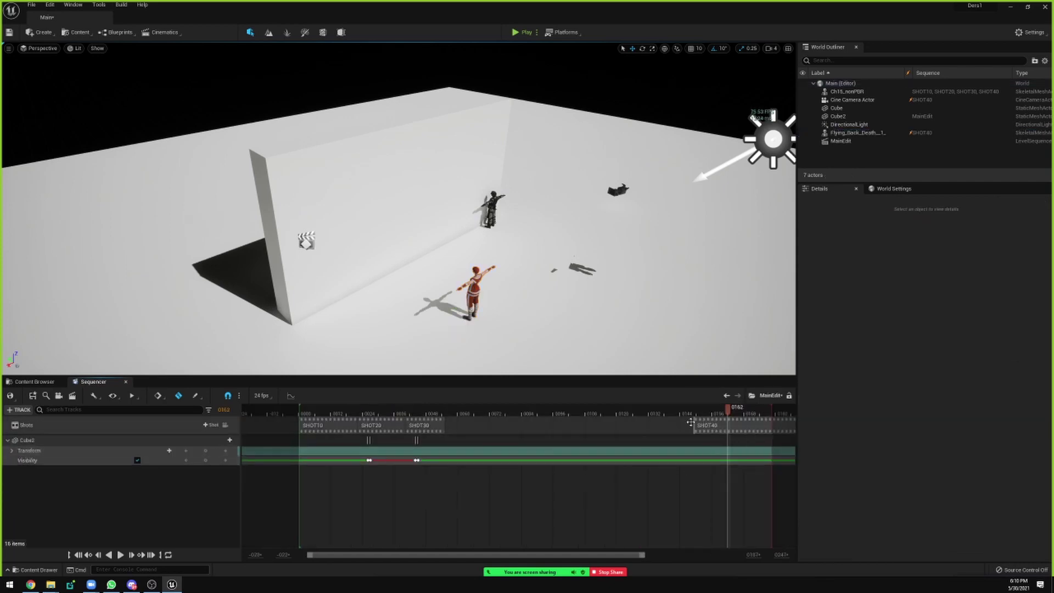
mouse_move(481, 424)
mouse_down()
mouse_move(452, 424)
mouse_move(454, 411)
mouse_move(332, 412)
mouse_up()
Step: Inspect the SHOT10 and SHOT20 shots, selecting the Ch15_nonPBR character in SHOT20
double_click(332, 425)
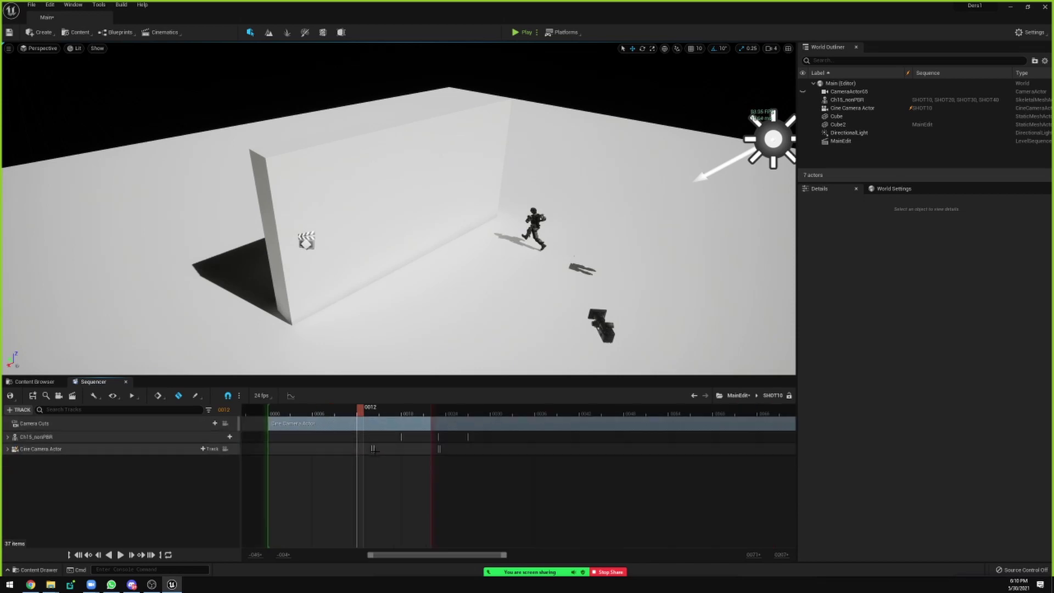
click(738, 395)
double_click(351, 424)
mouse_move(377, 410)
mouse_down()
mouse_move(401, 410)
mouse_move(390, 410)
mouse_up()
click(520, 217)
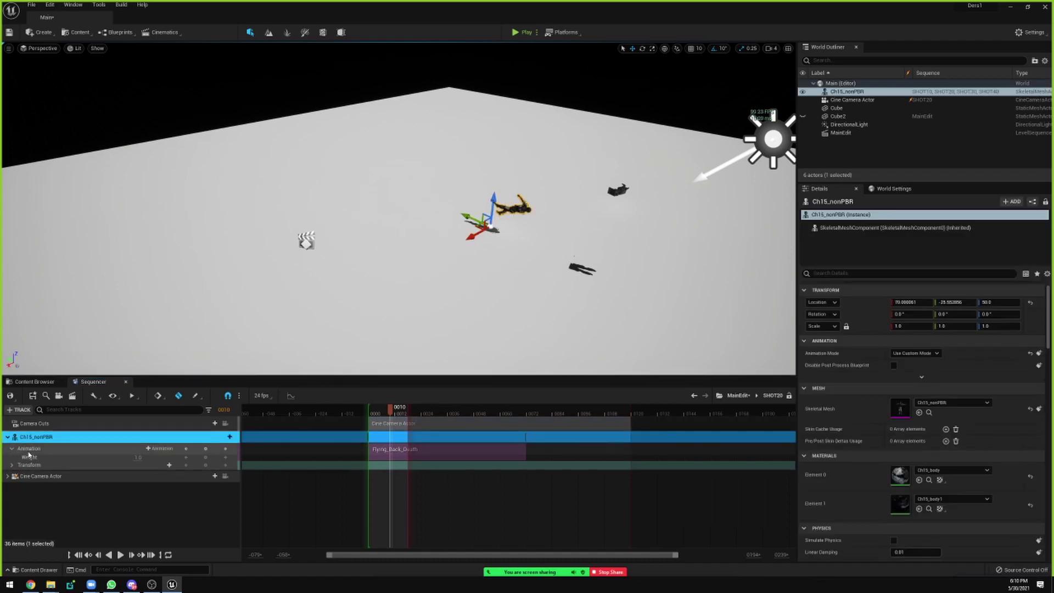
click(739, 395)
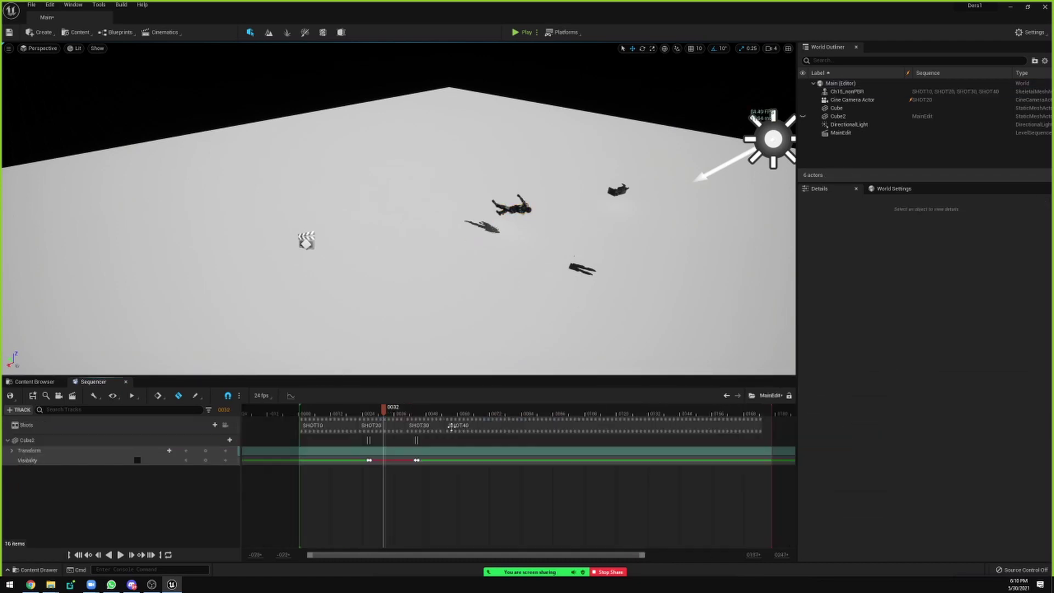
Step: Open SHOT10 and expand the Ch15_nonPBR character's tracks to show Running and Flying_Back_Death
double_click(337, 429)
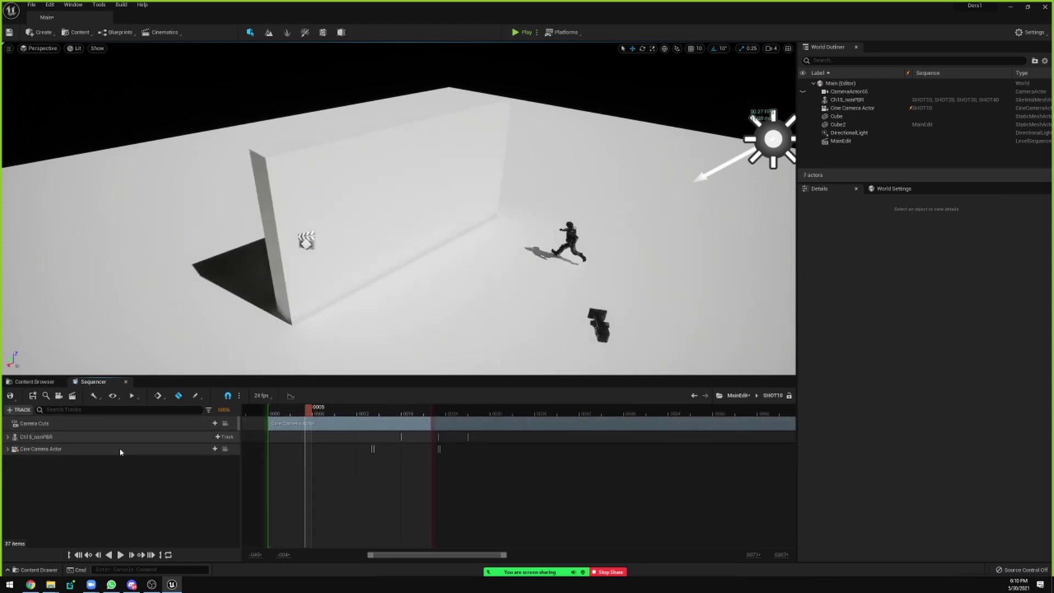
click(8, 437)
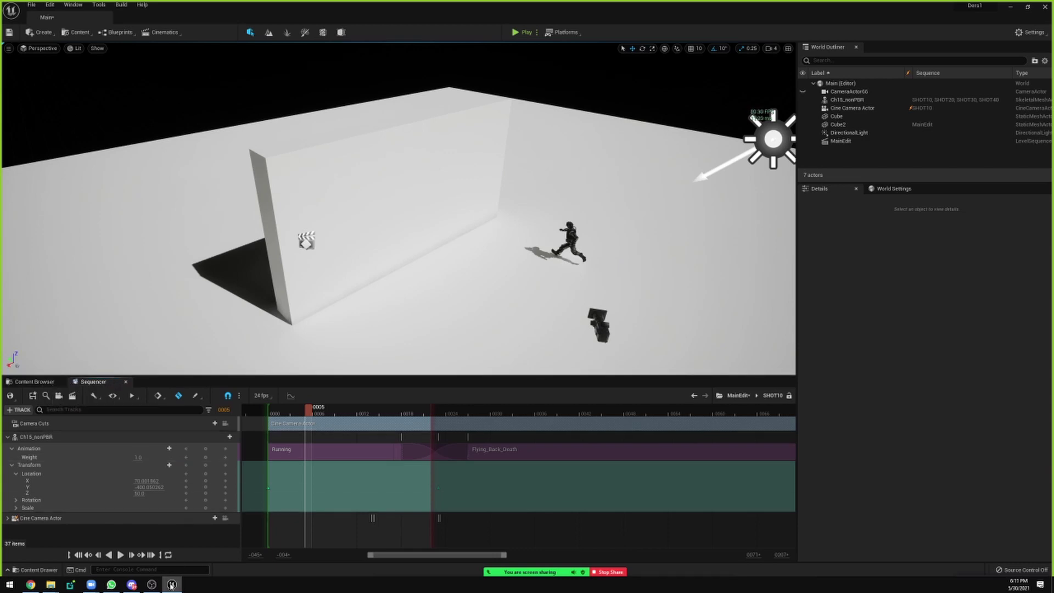
mouse_move(111, 586)
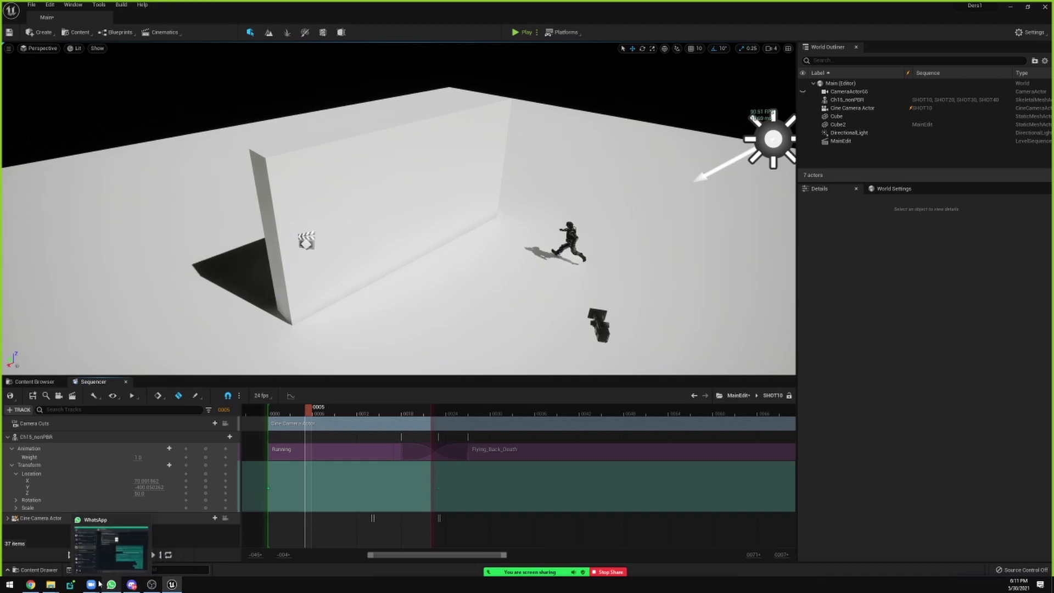
Step: Launch the Epic Games Launcher via Windows search and start MedievalGameEnvironment from the Library
key(super)
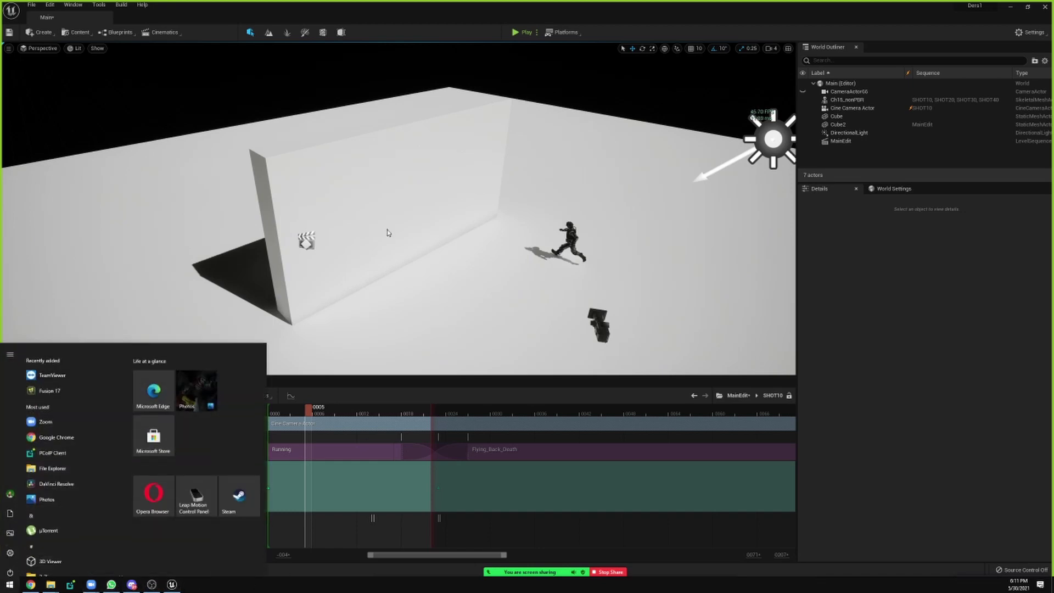
text(ep)
key(Return)
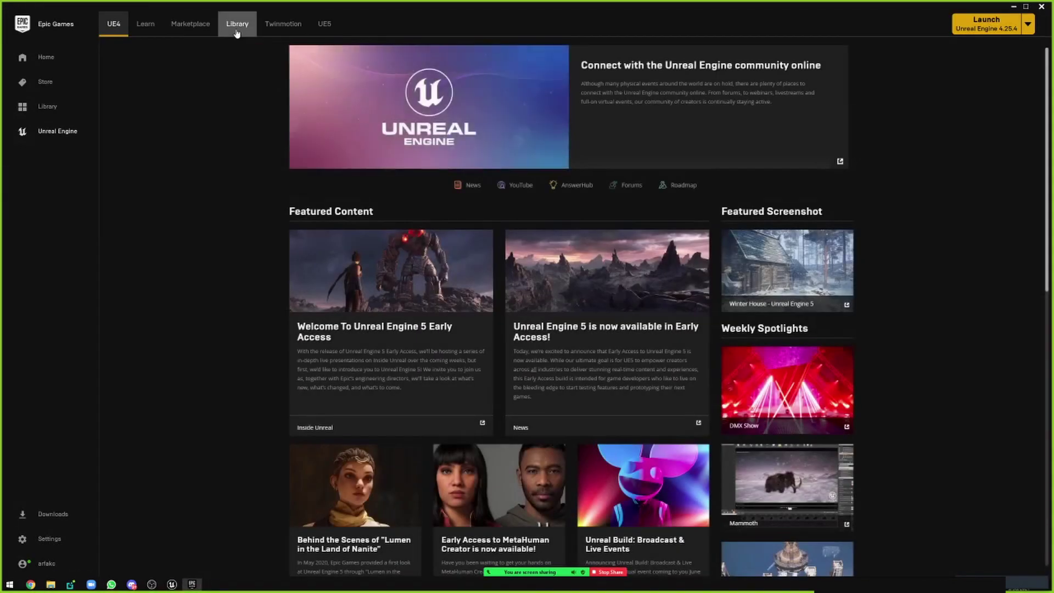
click(236, 25)
double_click(354, 235)
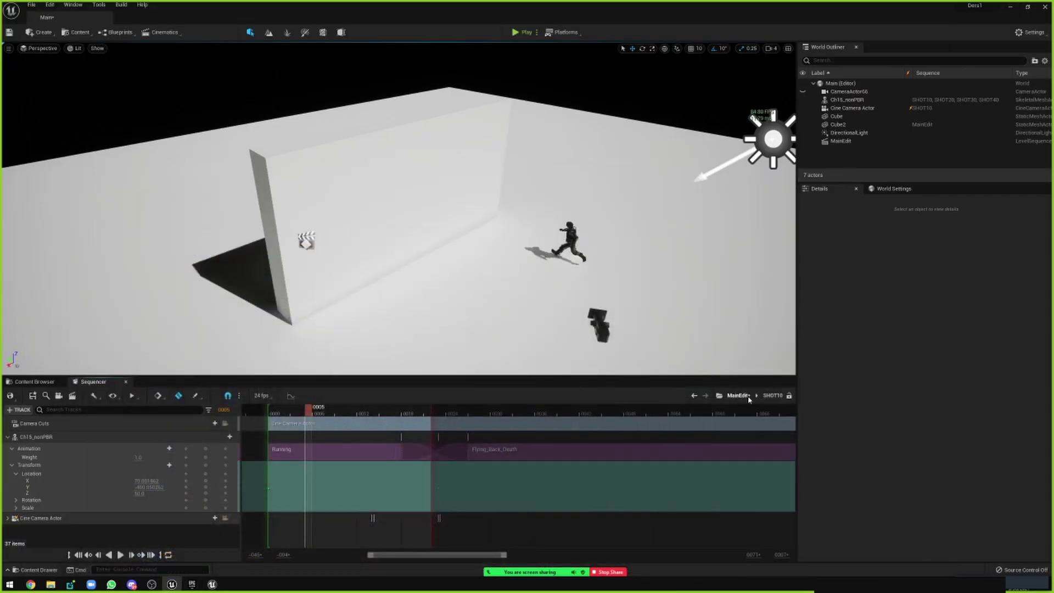
Step: Reopen SHOT10 and fly the viewport down to a low, close view beside the running character
click(748, 398)
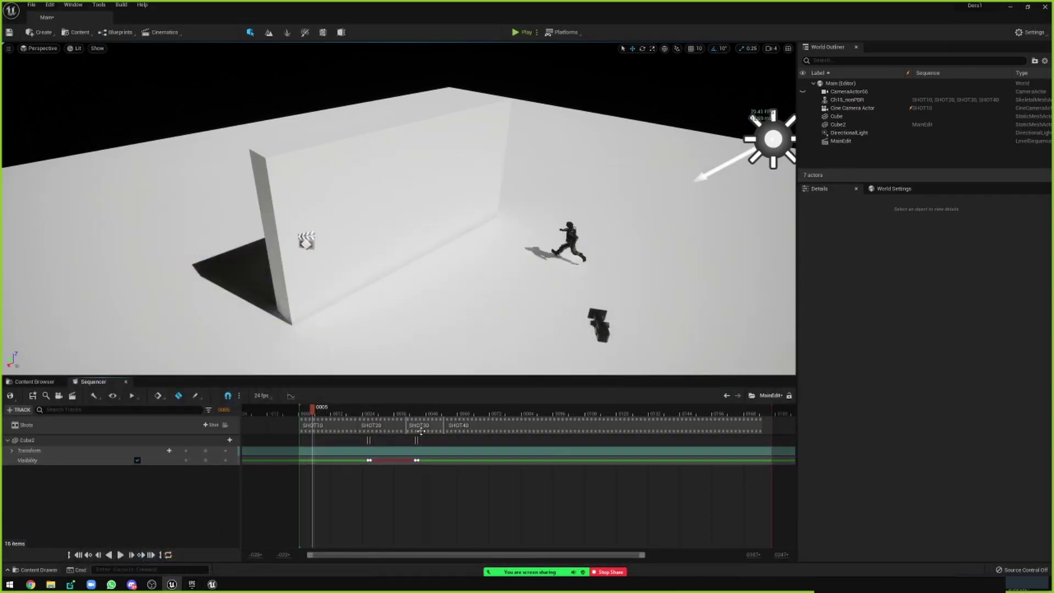
drag(316, 414, 343, 416)
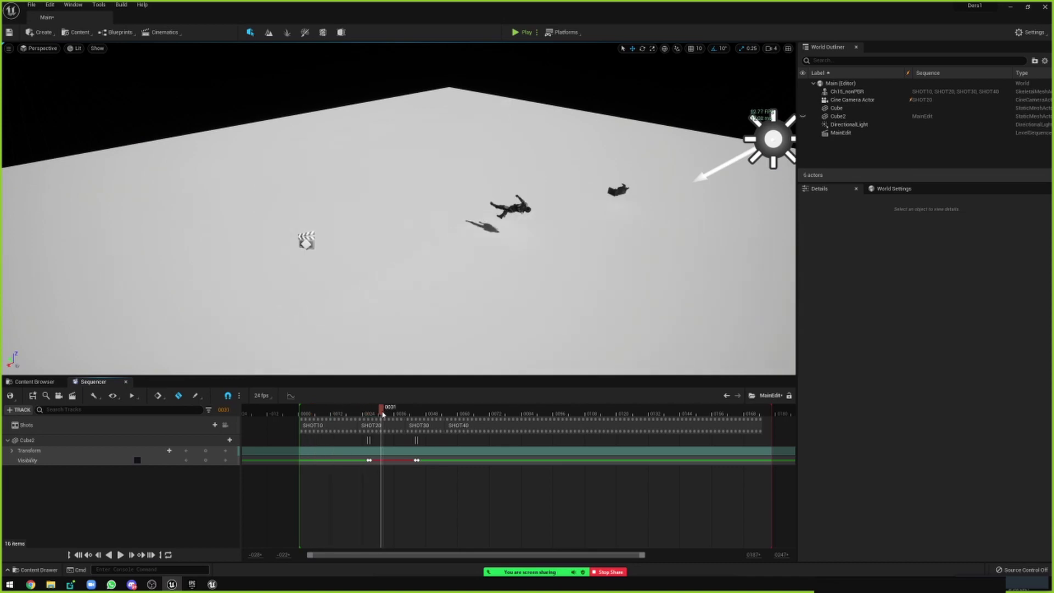
double_click(328, 430)
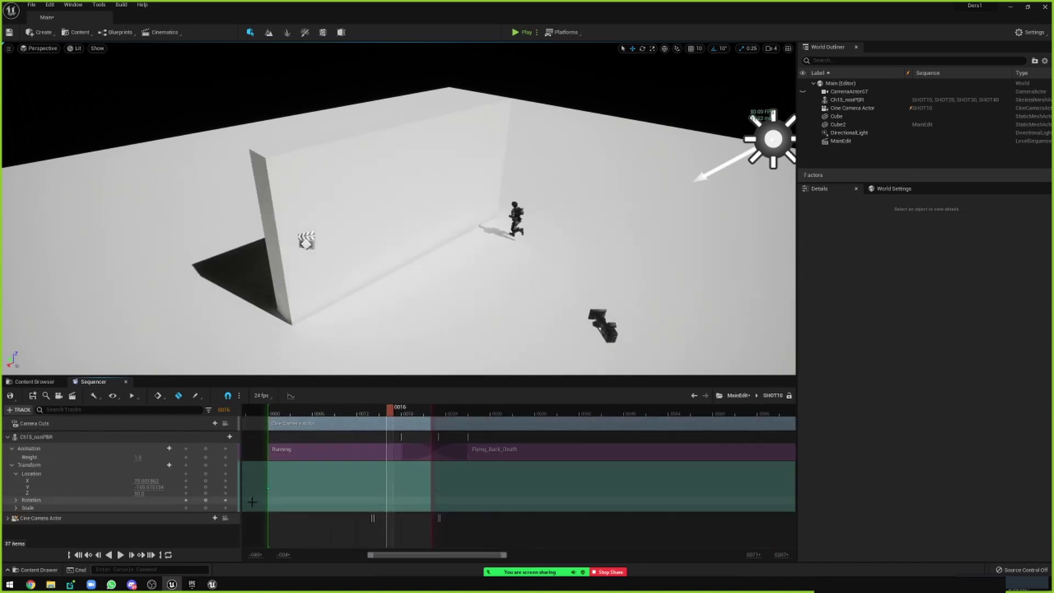
click(736, 396)
double_click(321, 440)
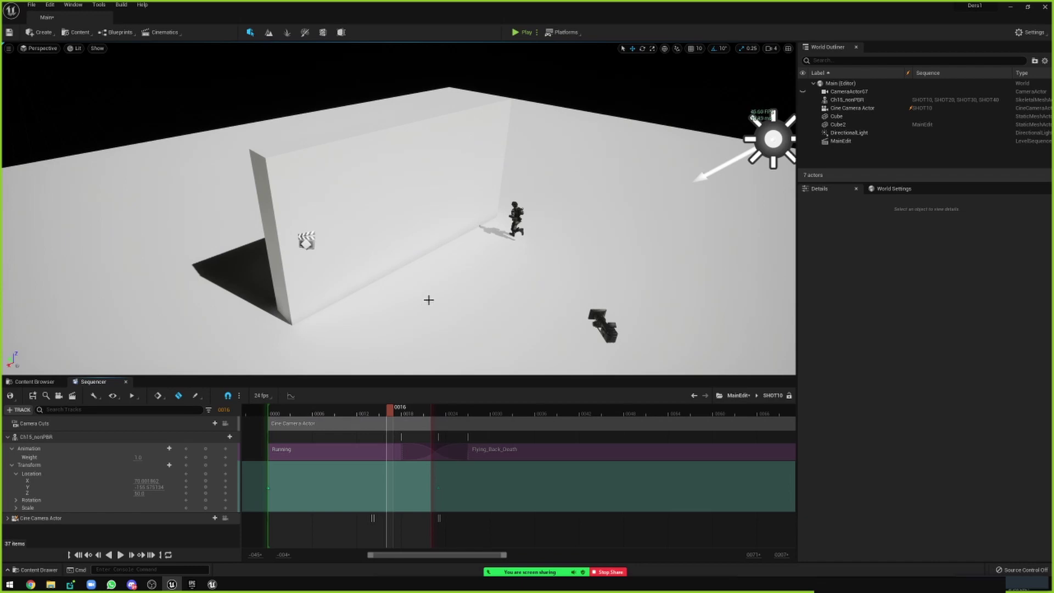
right_drag(428, 299, 429, 299)
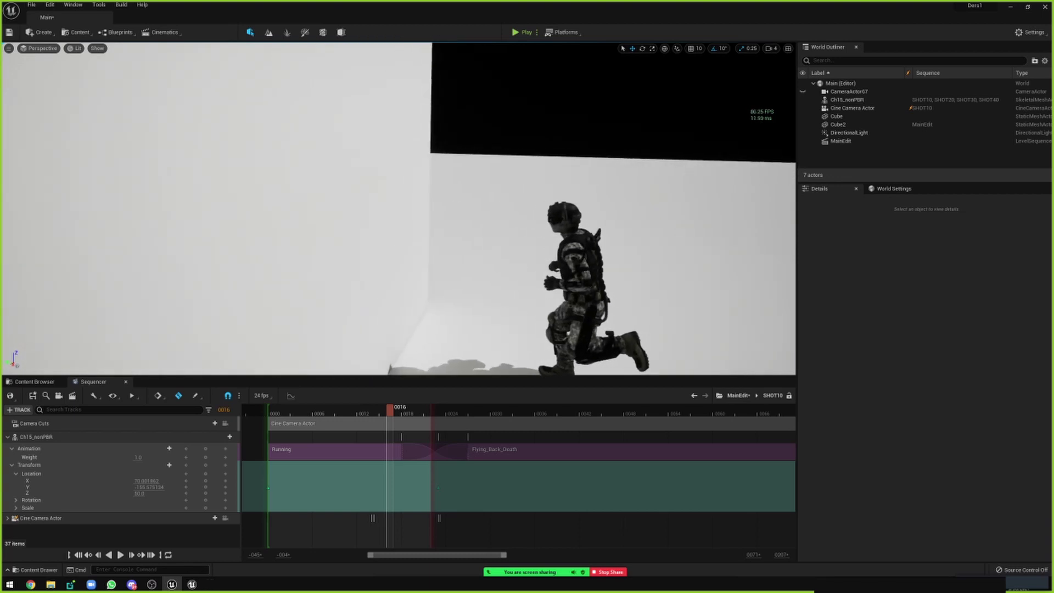
right_drag(401, 357, 400, 357)
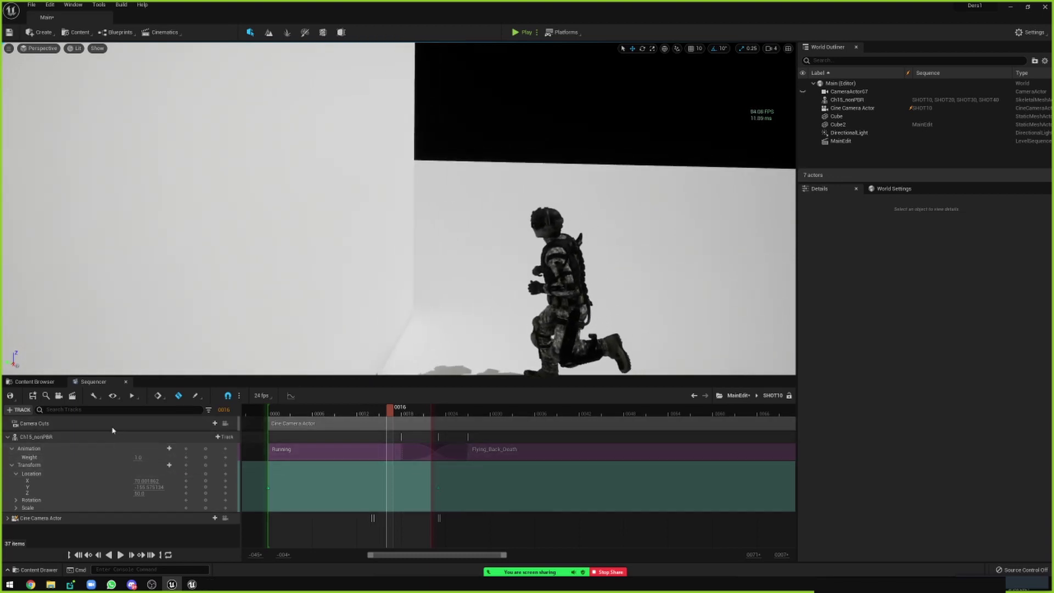
Step: Create a second camera from the current view and rename the cameras take1Camera and take2Camera
click(59, 396)
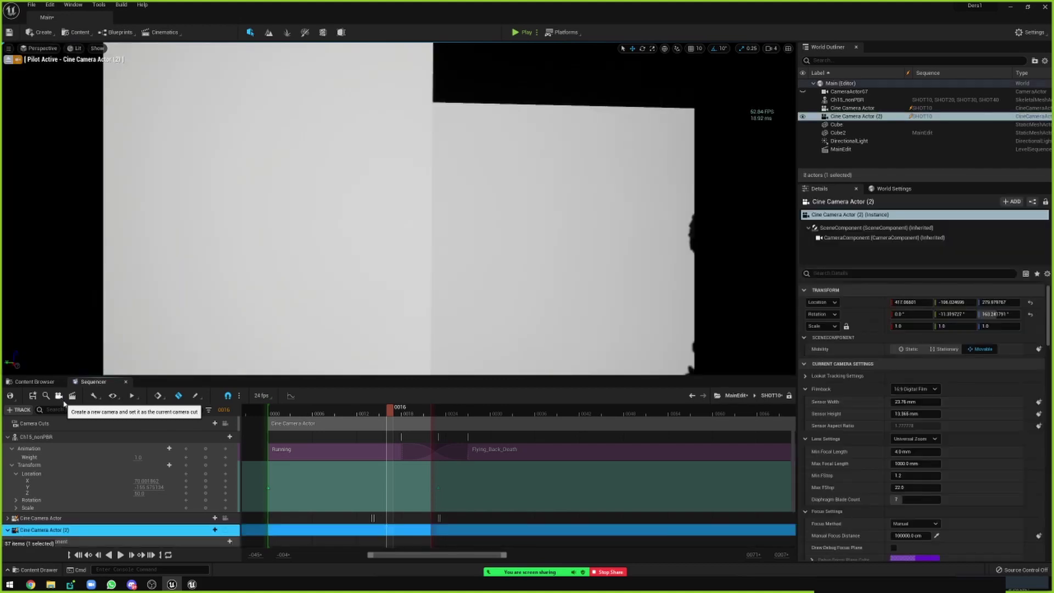
click(48, 520)
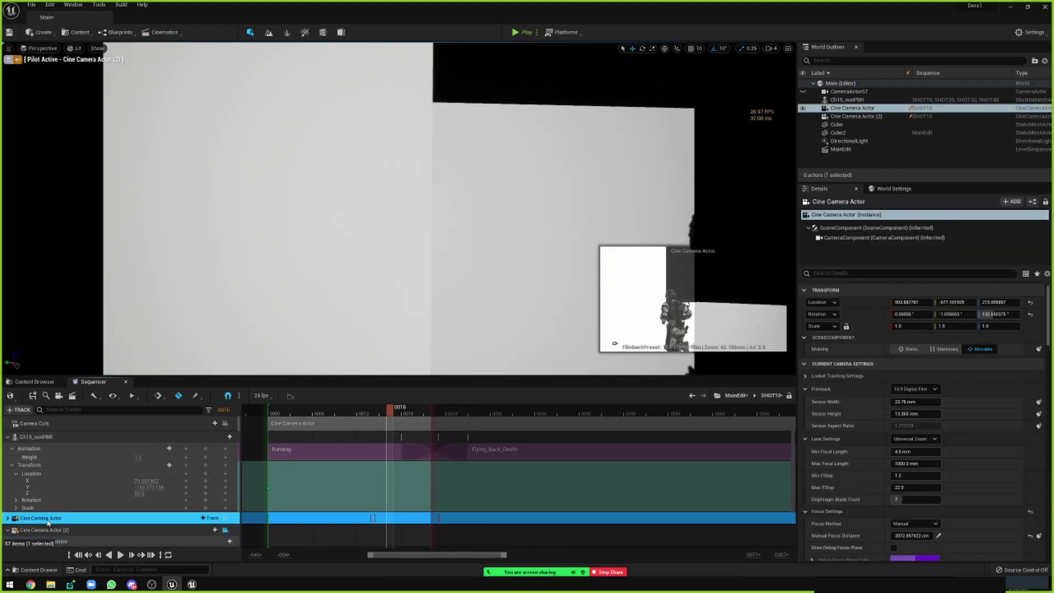
double_click(47, 519)
text(tak)
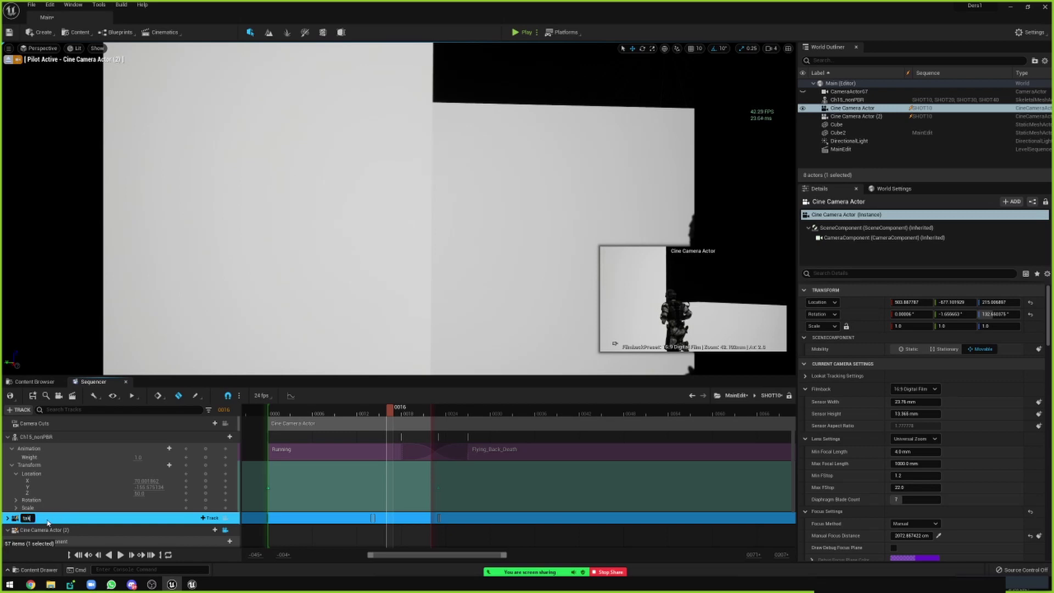
text(e1Camera)
key(Return)
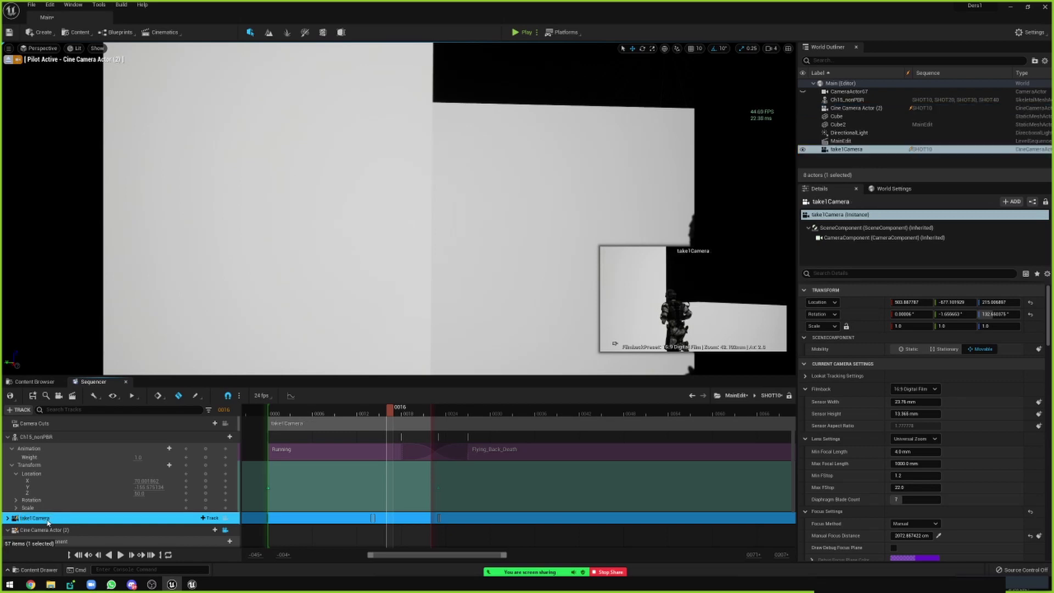
double_click(48, 530)
text(take2Camera)
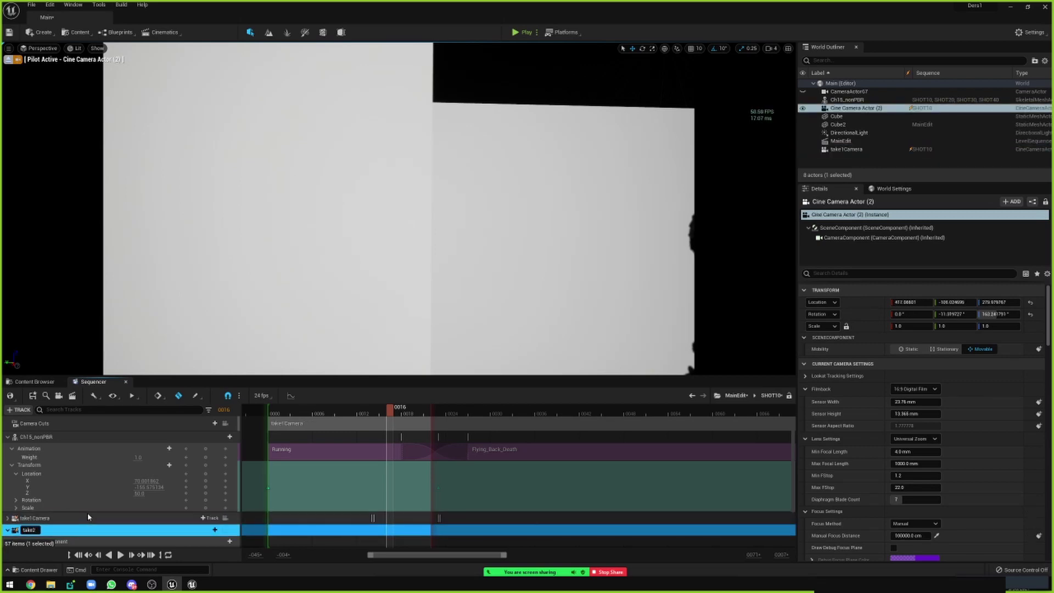
key(Return)
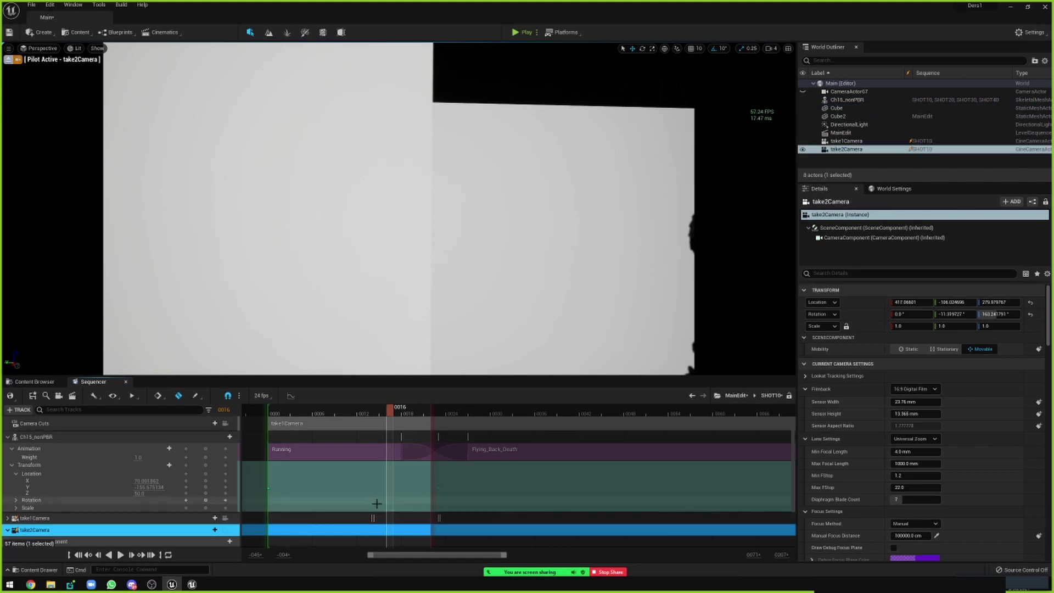
Step: Scrub SHOT10 to around frame 7 and look through take1Camera in the viewport
drag(387, 413, 329, 414)
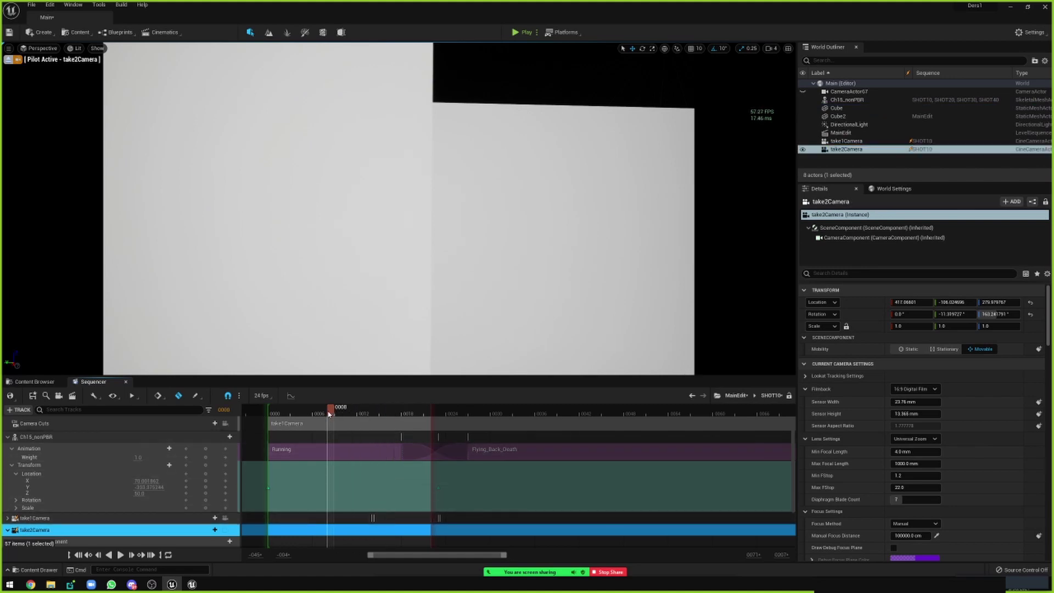
right_drag(344, 480, 385, 467)
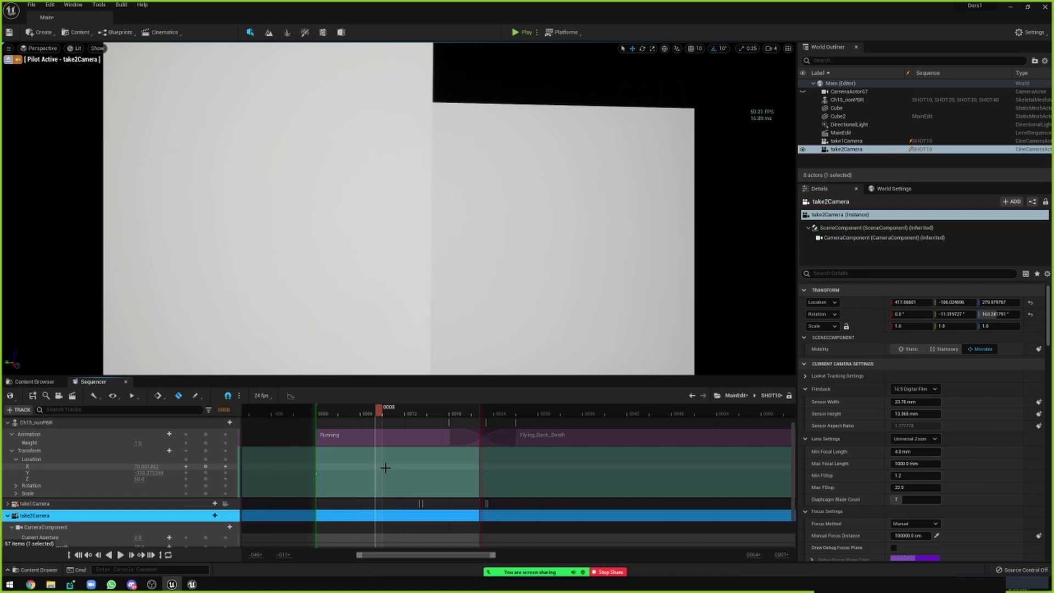
scroll(279, 428, up, 1)
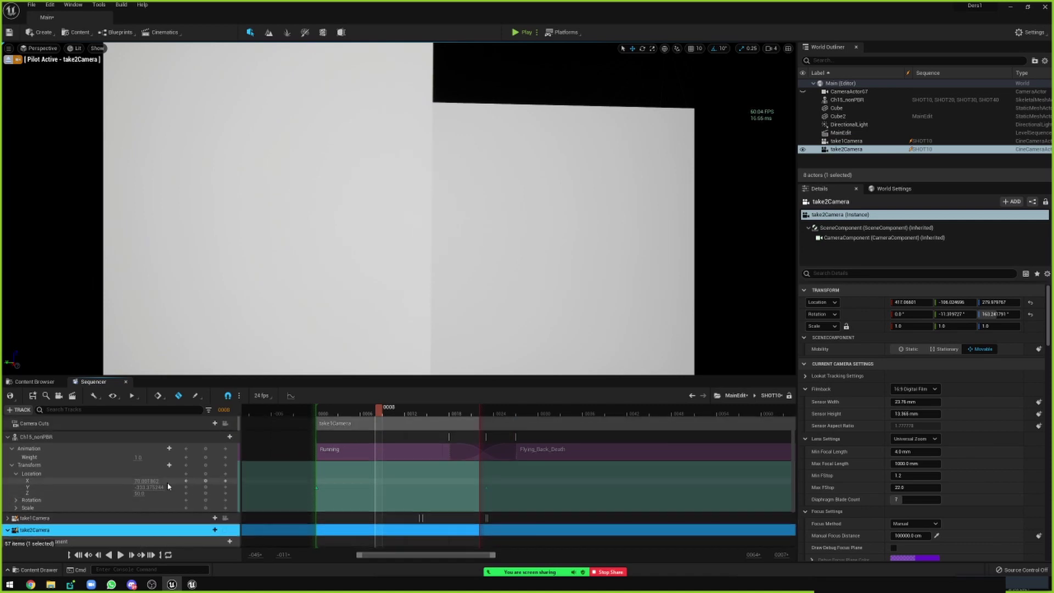
click(325, 415)
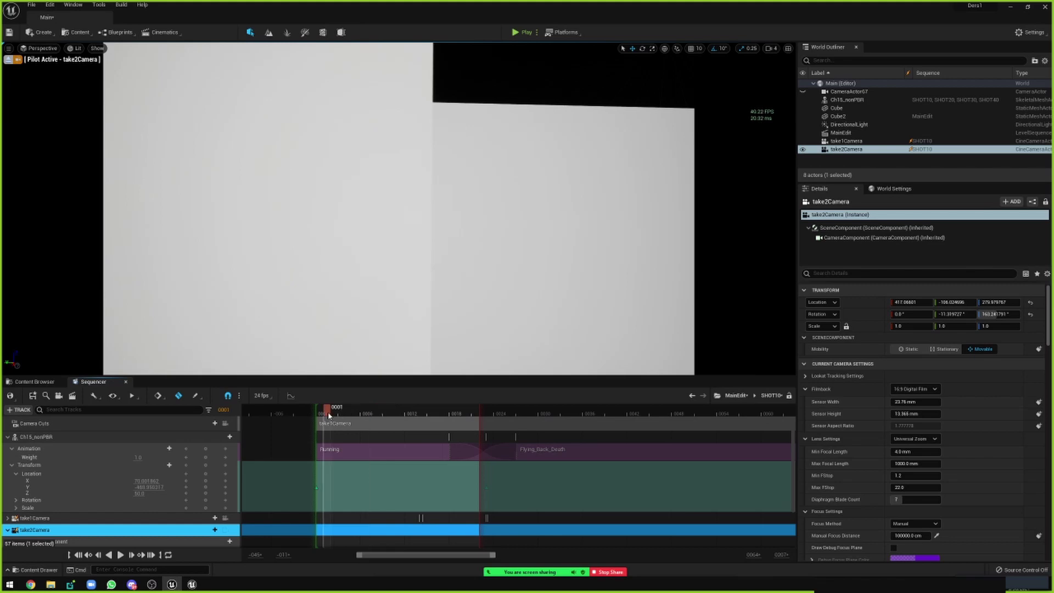
click(110, 423)
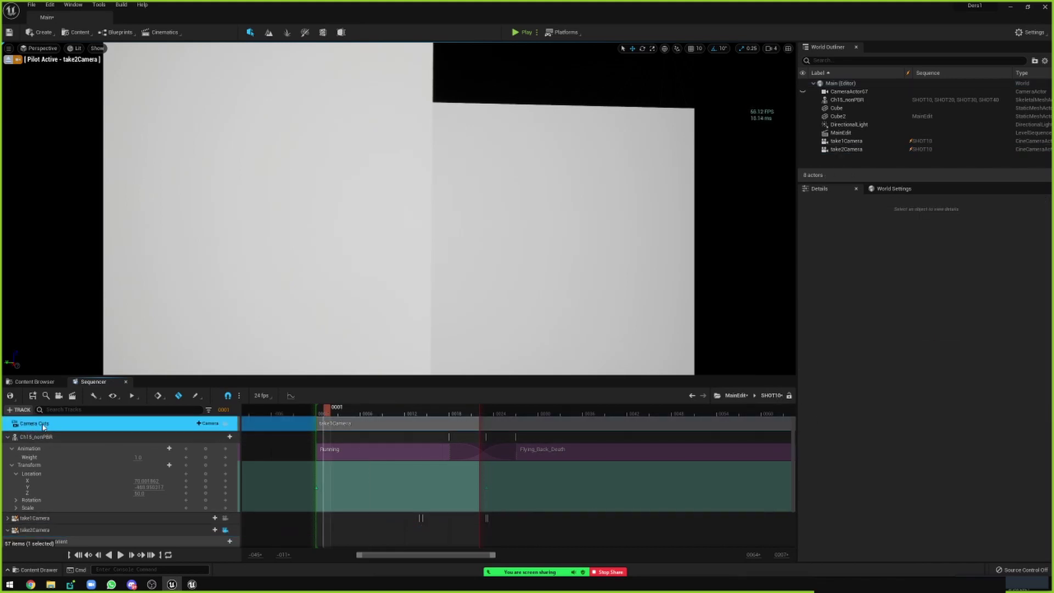
drag(325, 414, 371, 417)
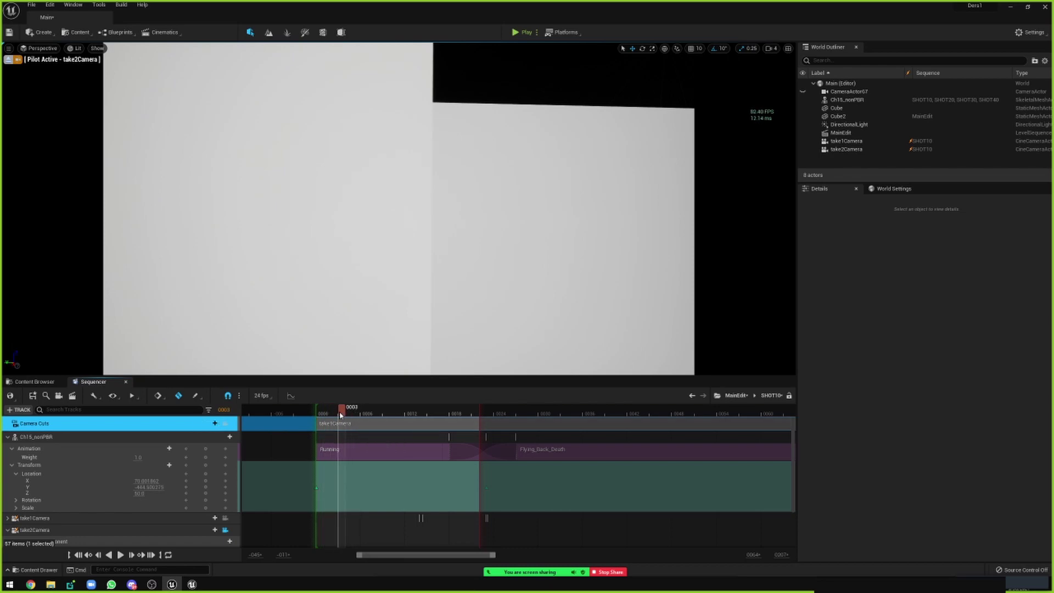
scroll(241, 472, down, 2)
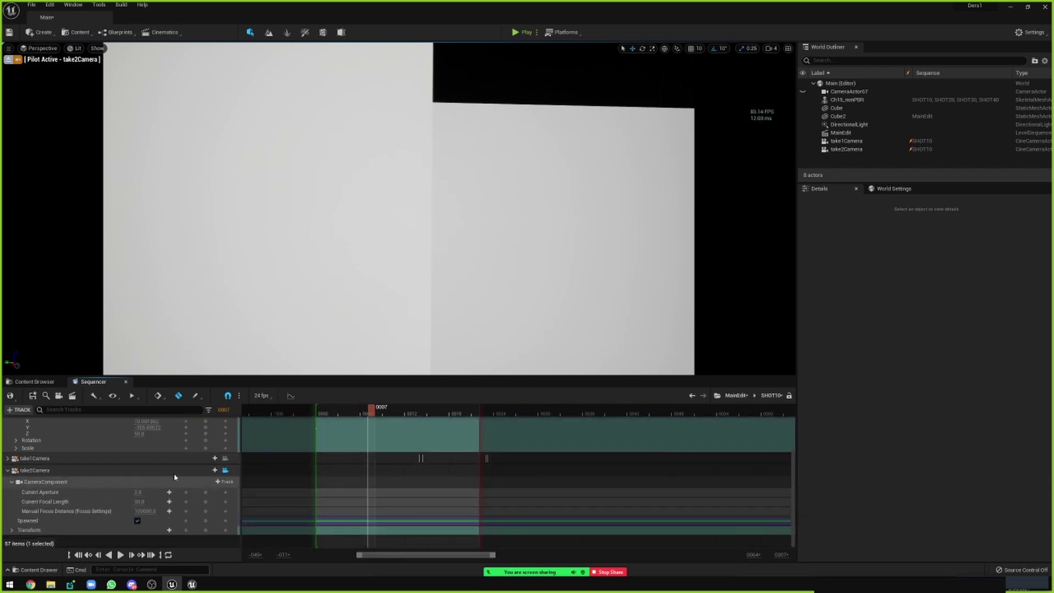
click(225, 457)
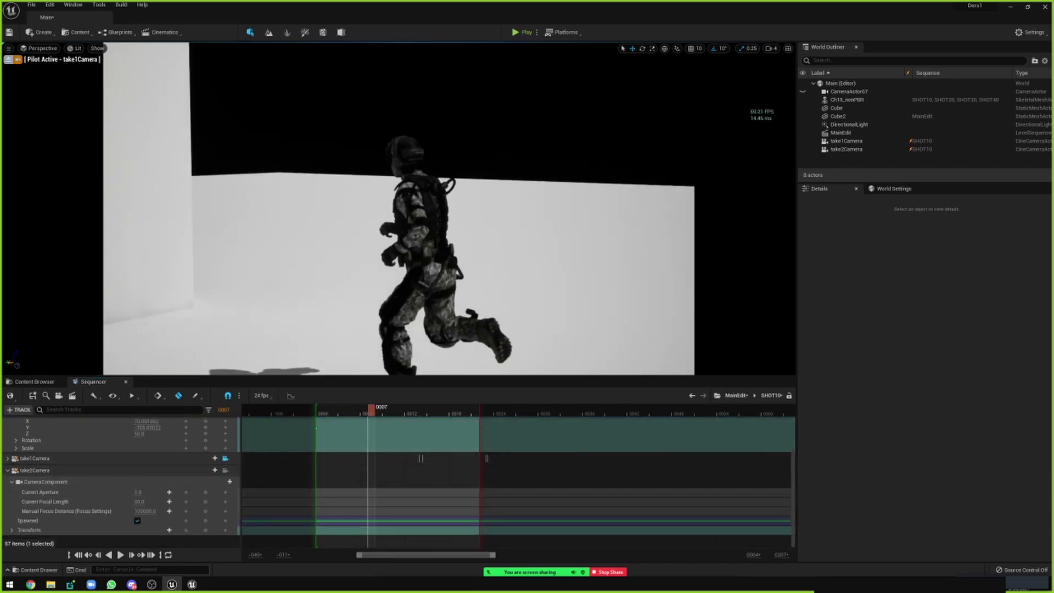
Step: Move take2Camera to look down on the running character from above, then scrub back to 0000
scroll(225, 448, up, 3)
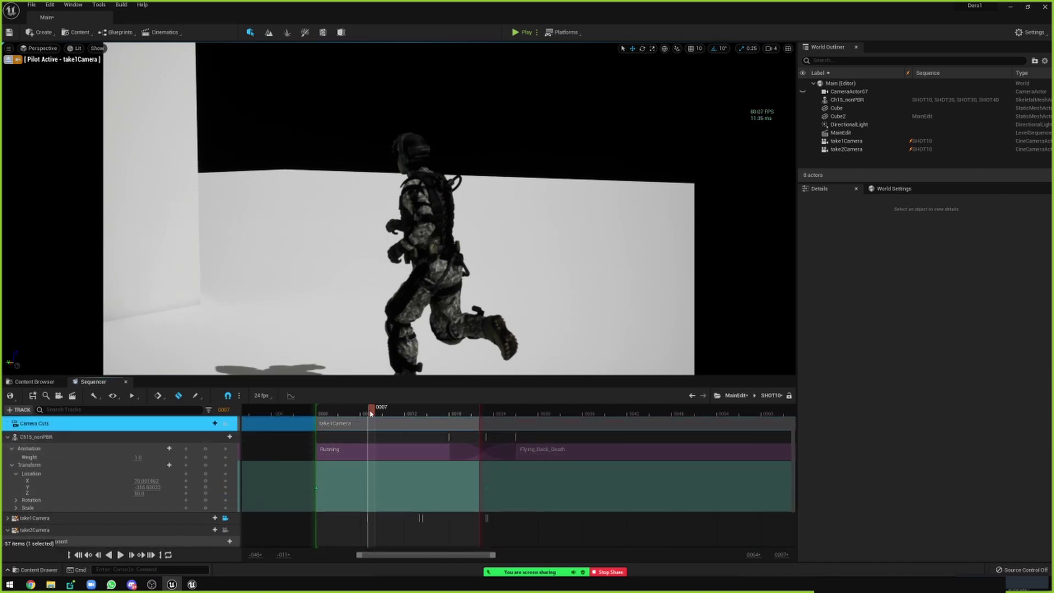
mouse_move(372, 413)
mouse_down()
mouse_move(387, 414)
mouse_move(355, 412)
mouse_up()
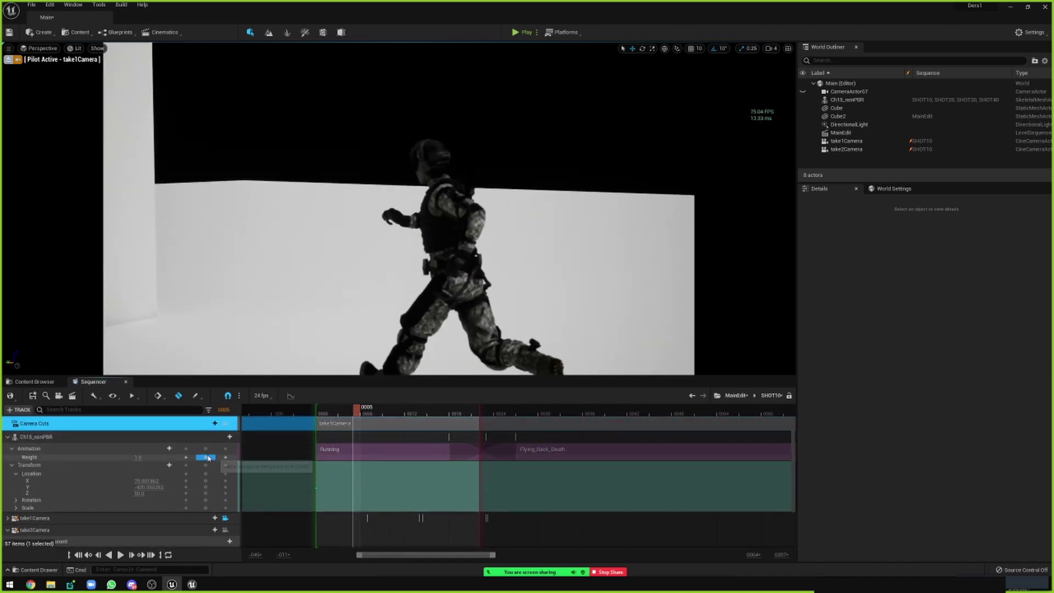
scroll(110, 477, down, 2)
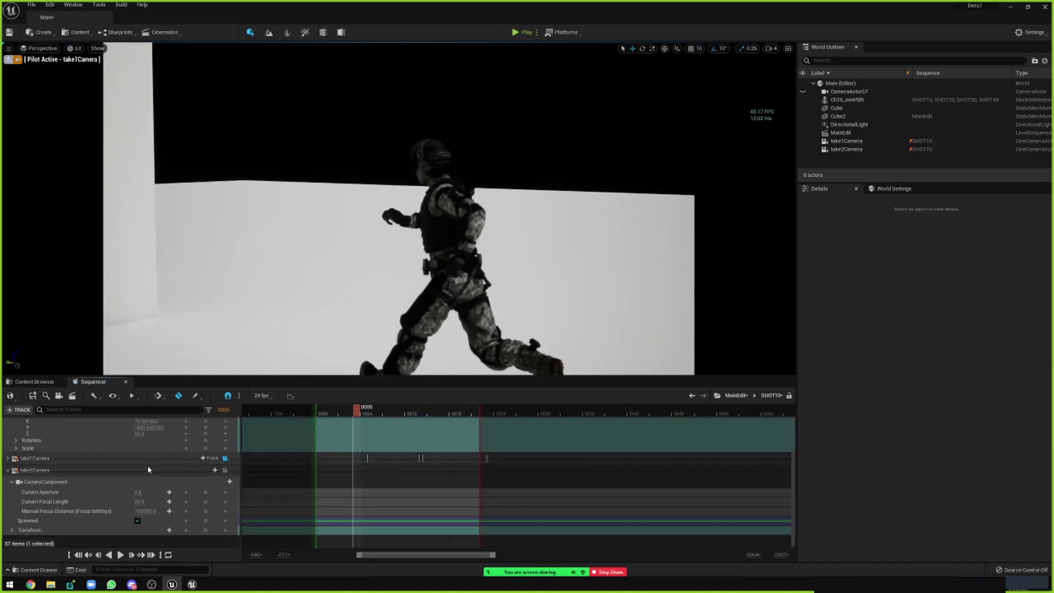
click(225, 470)
right_drag(402, 266, 417, 297)
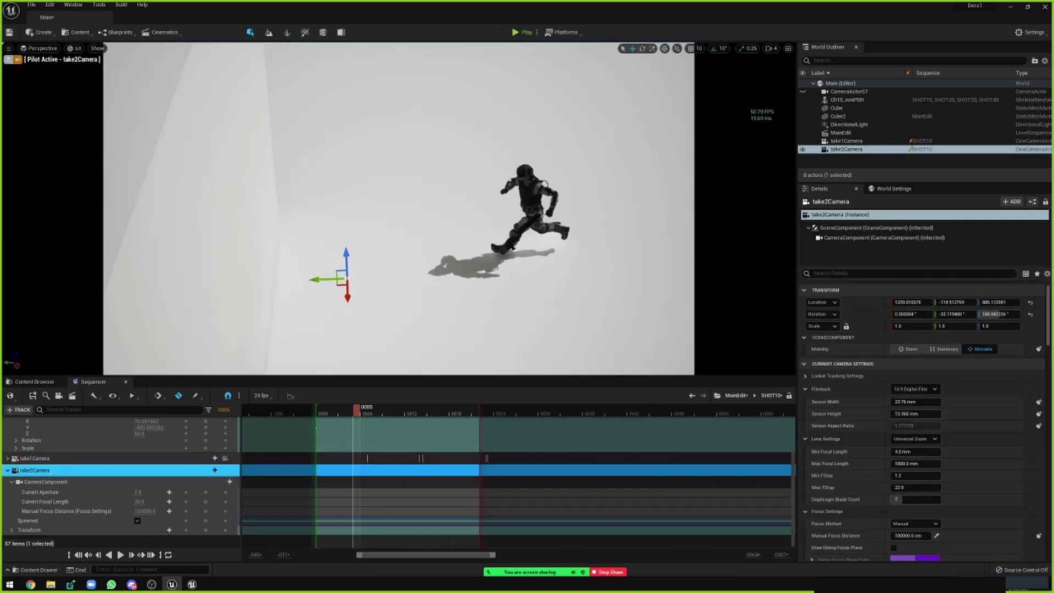
right_drag(417, 296, 435, 248)
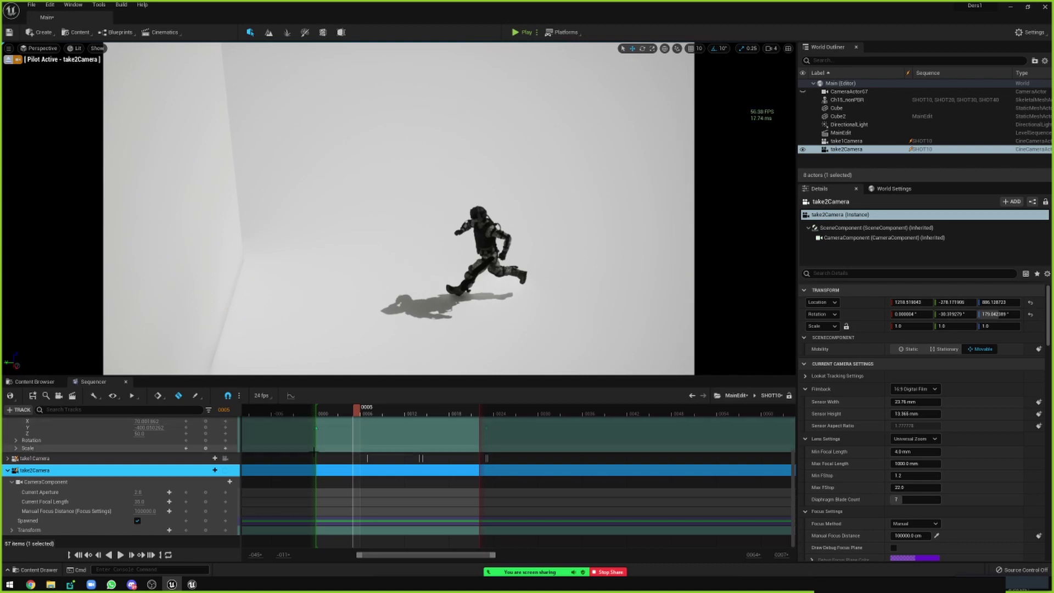
scroll(197, 466, up, 5)
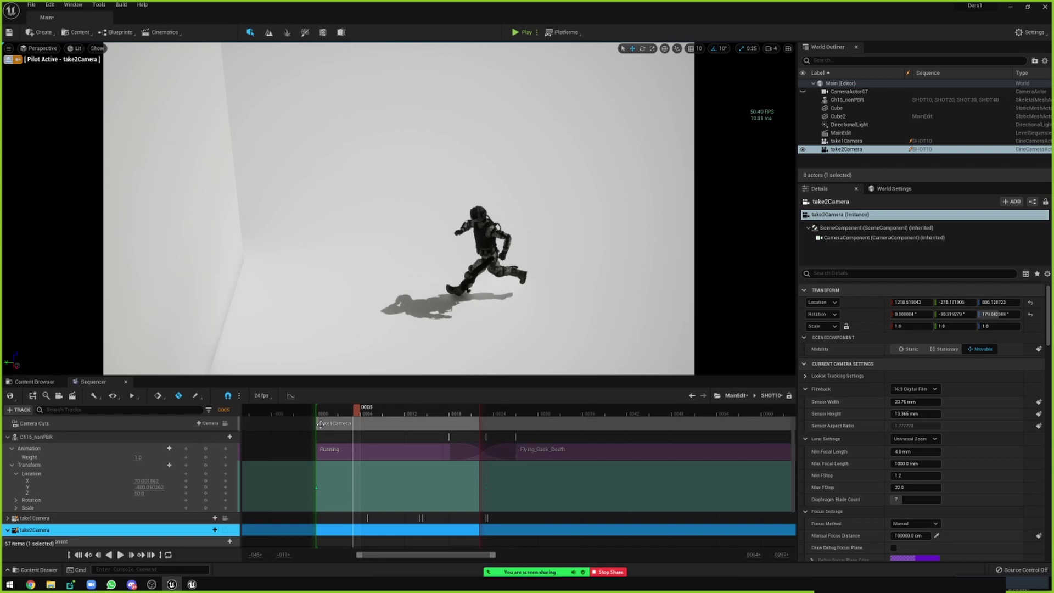
drag(355, 409, 321, 413)
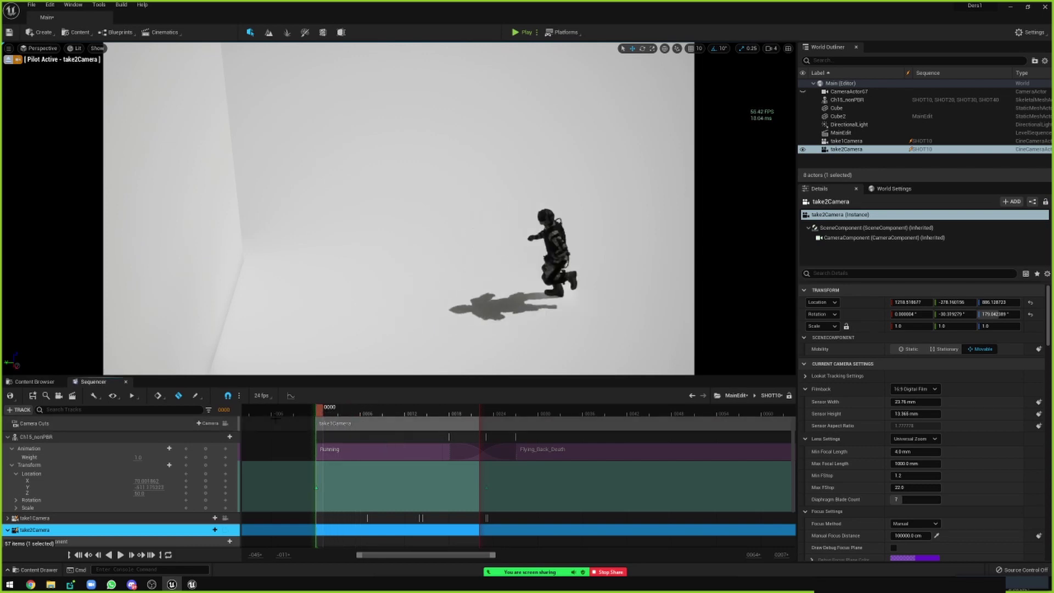
Step: Switch SHOT10's camera cut to take2Camera from This Sequence
click(206, 423)
mouse_move(226, 453)
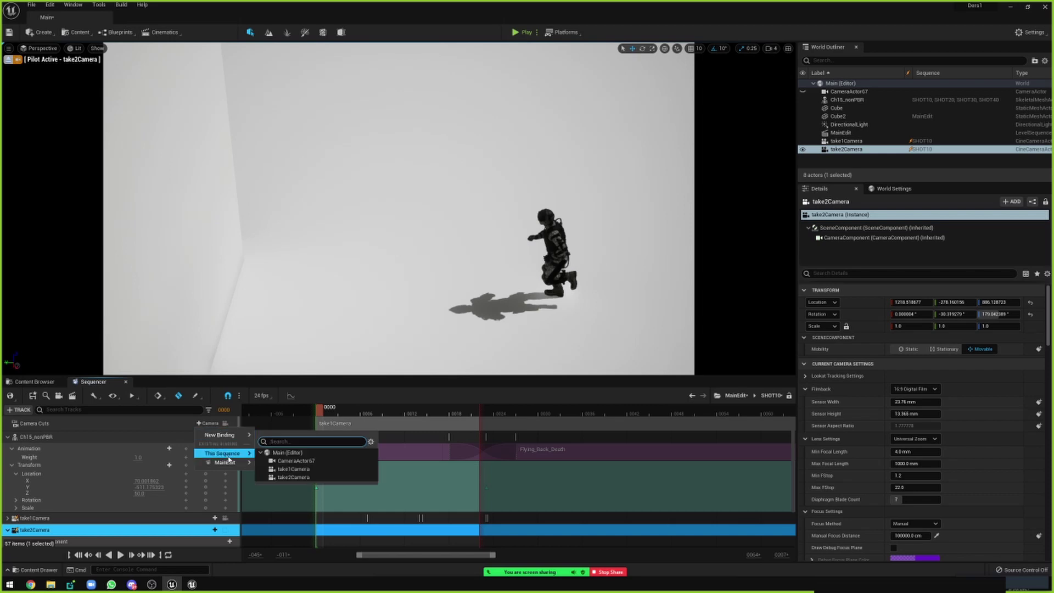
click(291, 473)
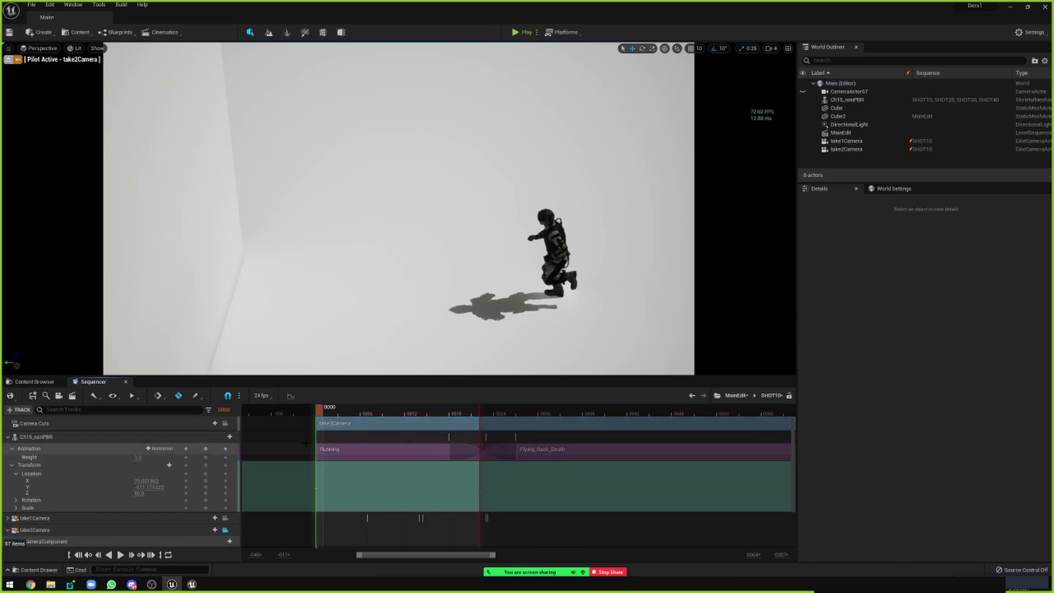
Step: Play the MainEdit sequence from the start to preview it, then reopen SHOT10
click(730, 396)
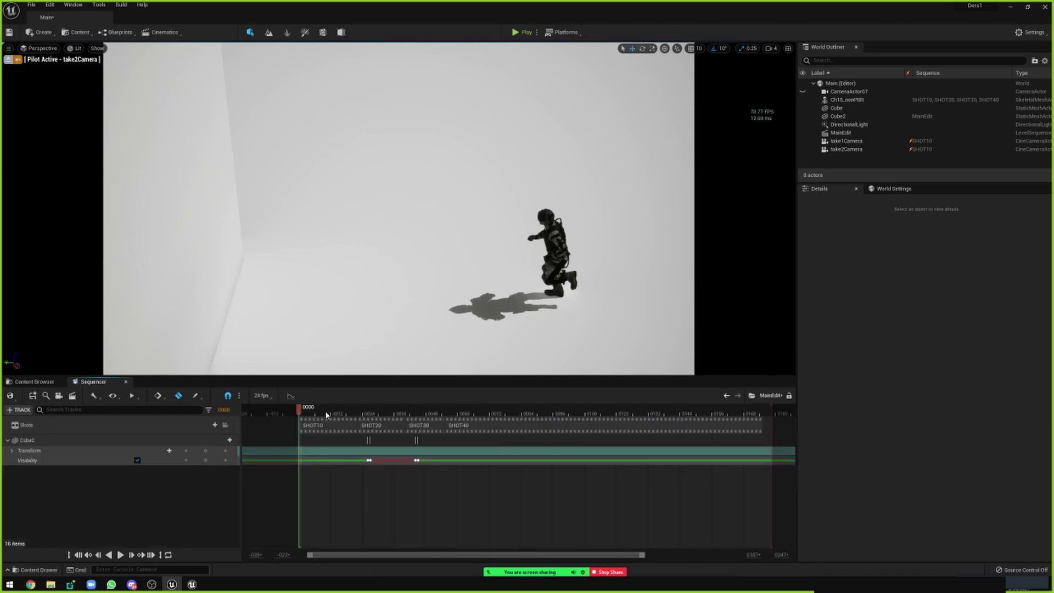
key(space)
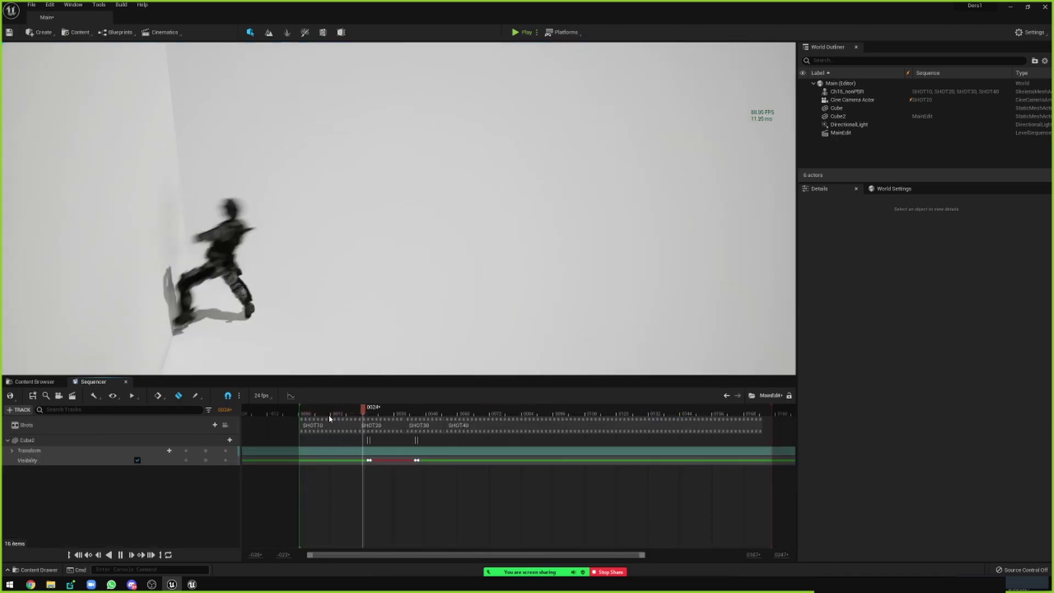
key(space)
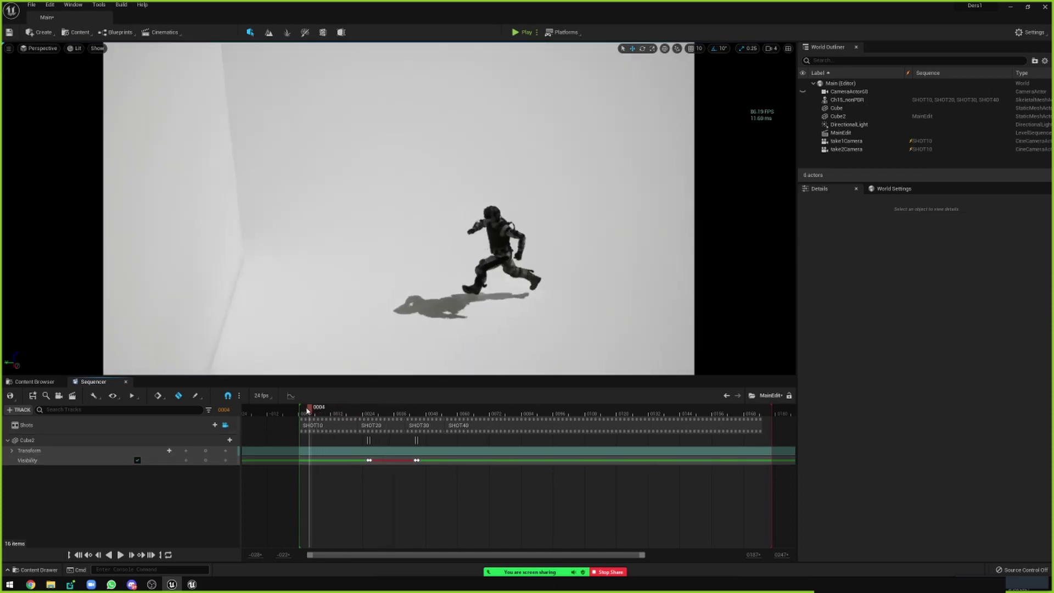
click(306, 411)
key(space)
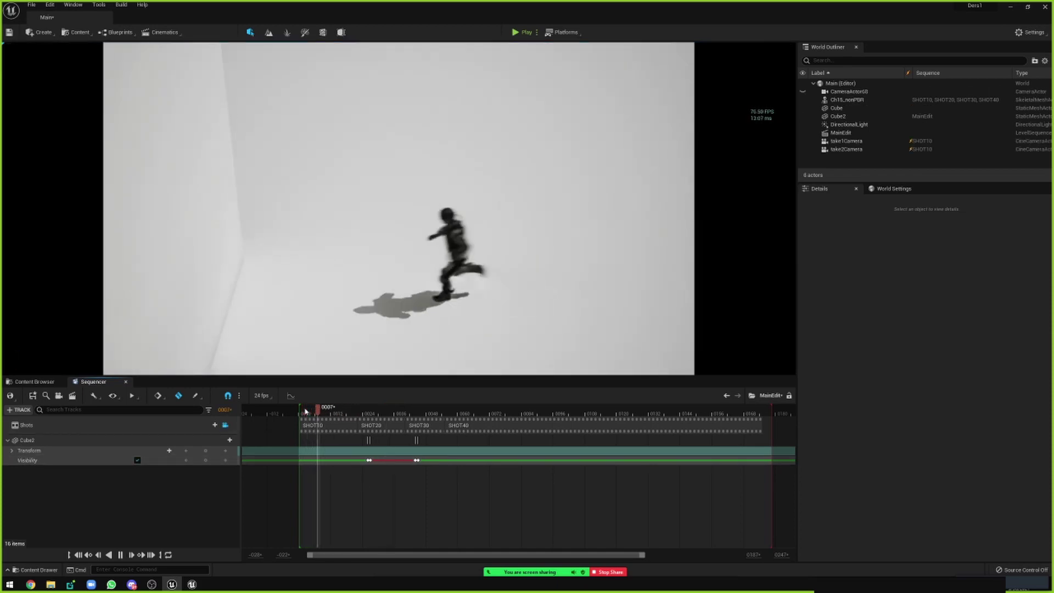
key(space)
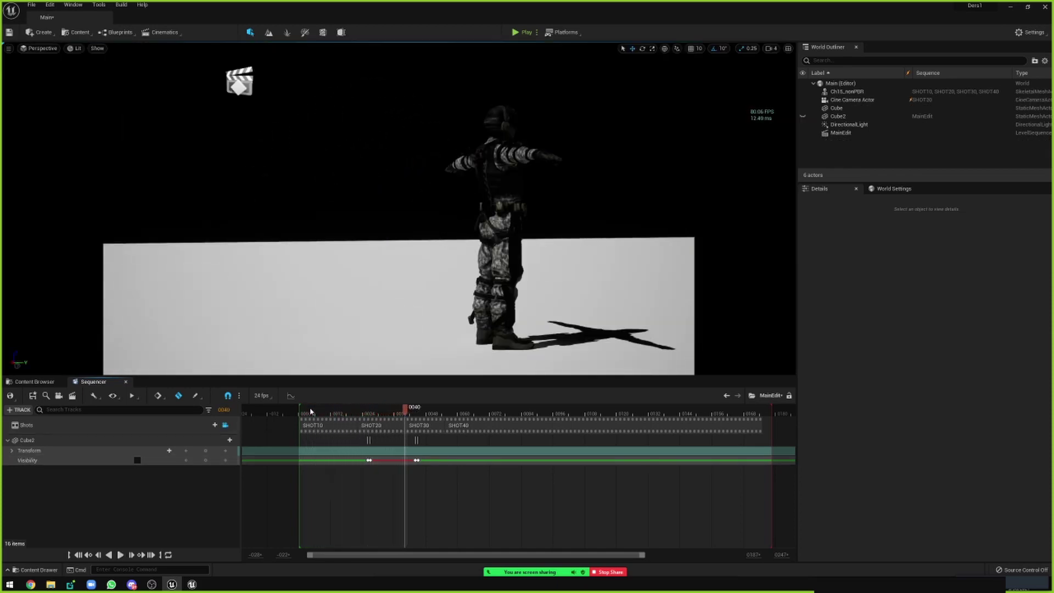
click(314, 411)
double_click(318, 426)
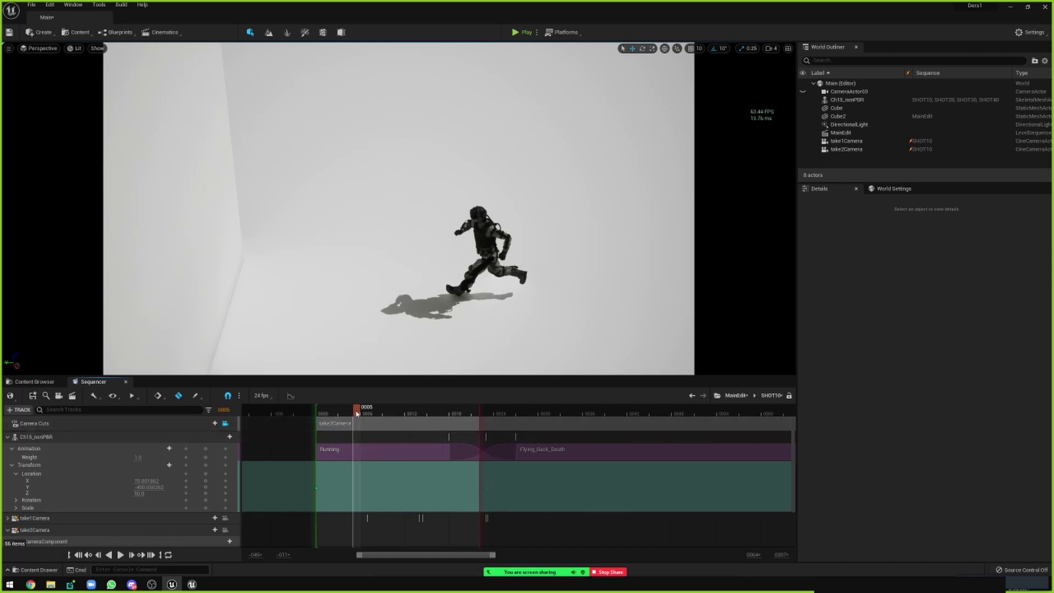
Step: Add camera cuts to take1Camera at frame 0 and take2Camera at frame 0008, trim the boundary, and play
click(321, 412)
click(207, 424)
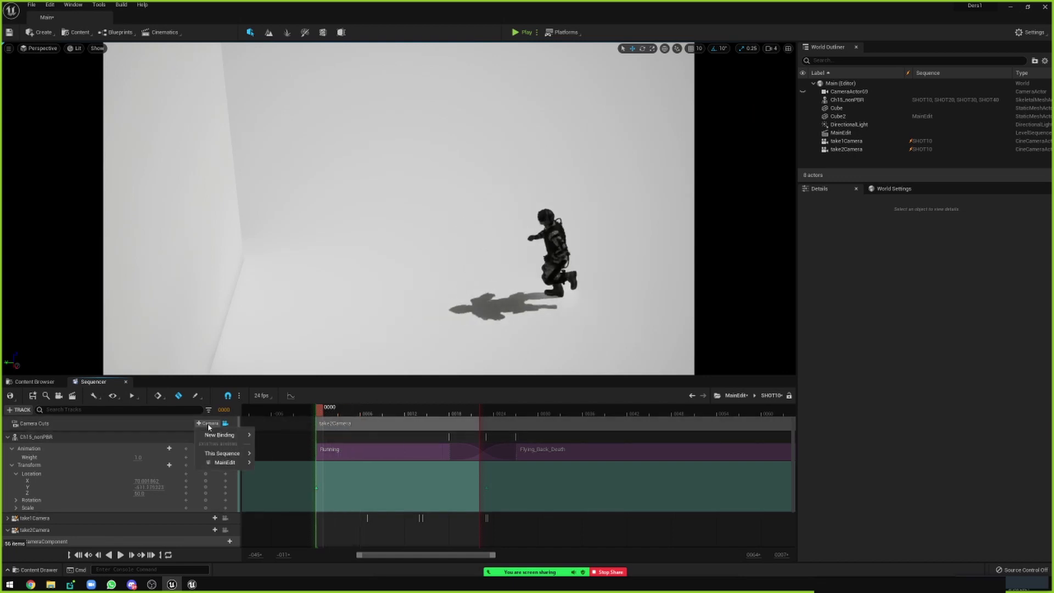
mouse_move(229, 453)
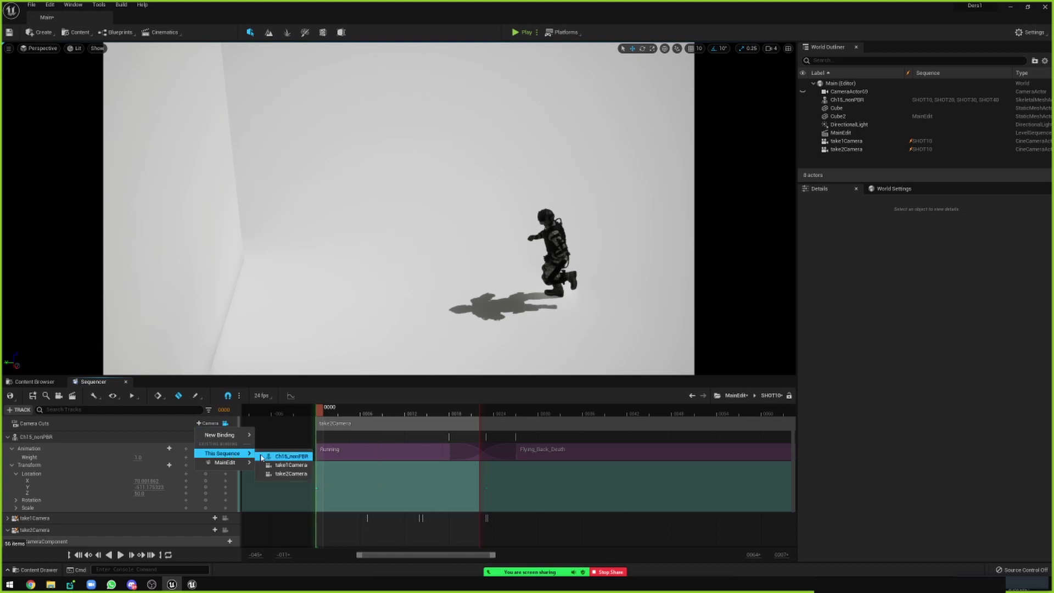
click(282, 467)
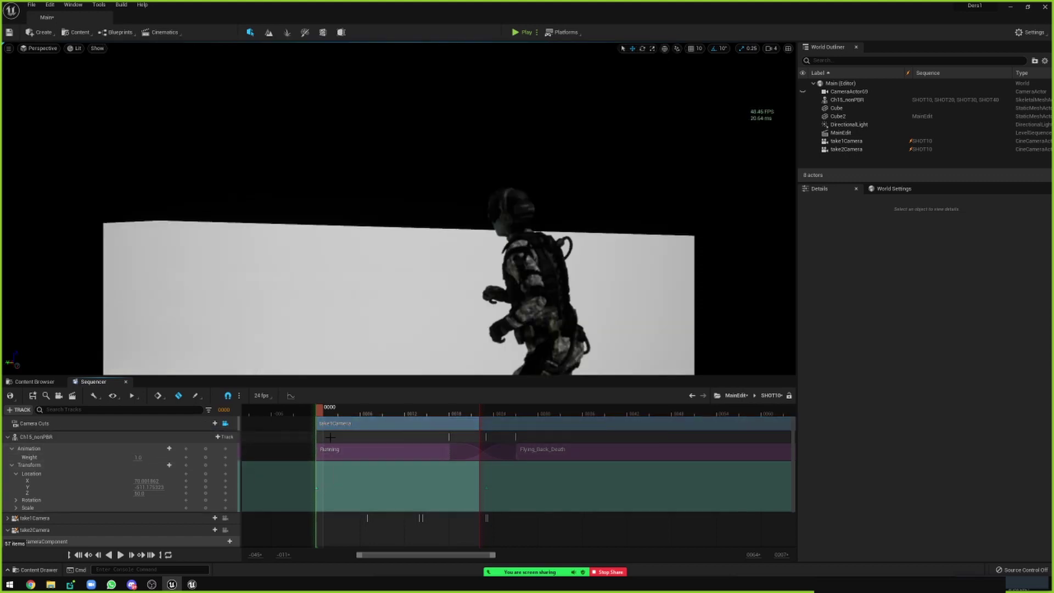
drag(340, 412, 378, 412)
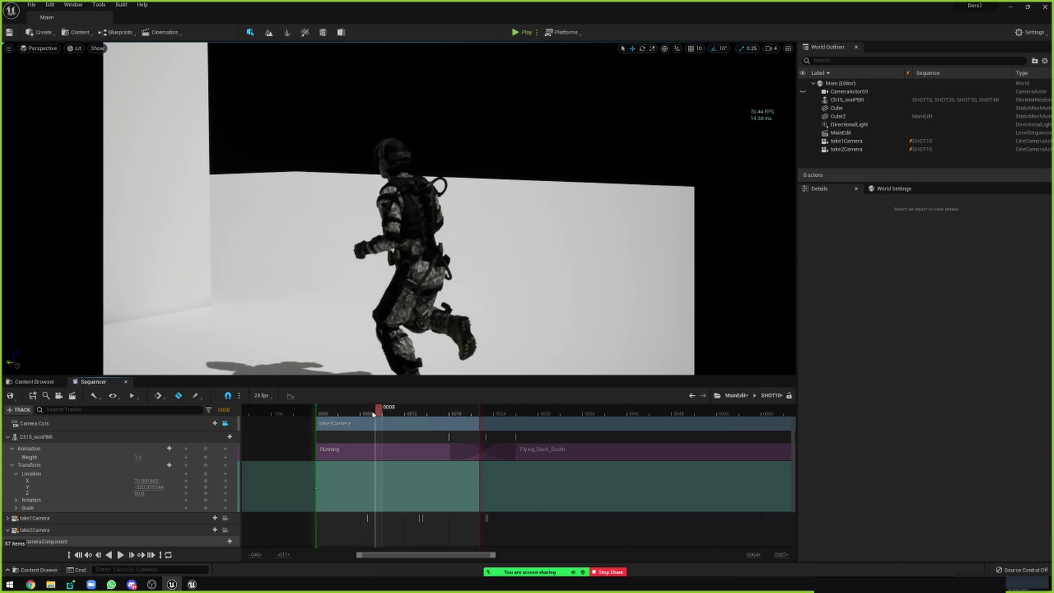
click(206, 424)
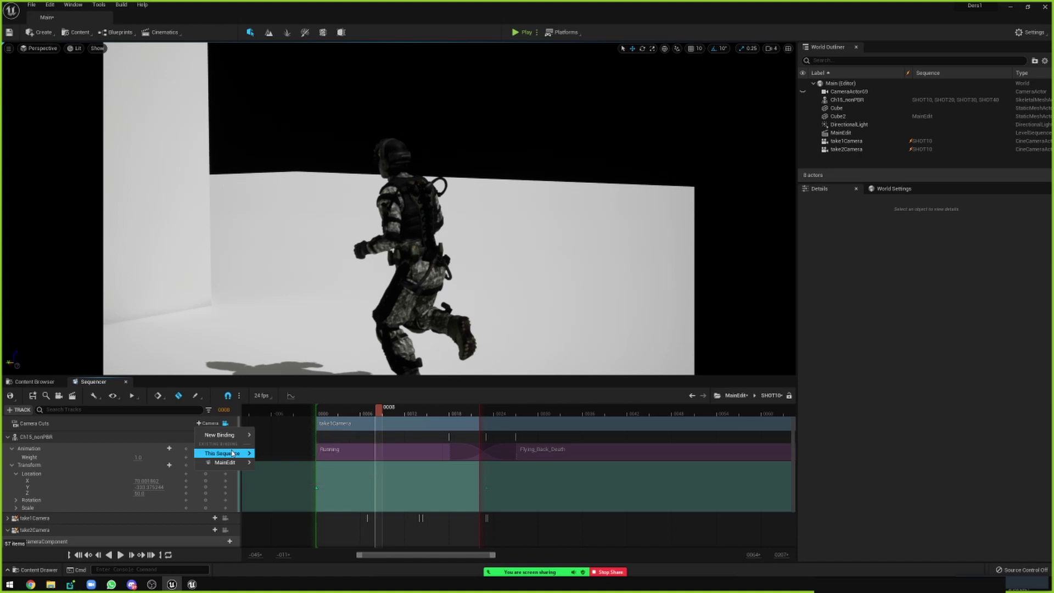
mouse_move(253, 453)
click(287, 473)
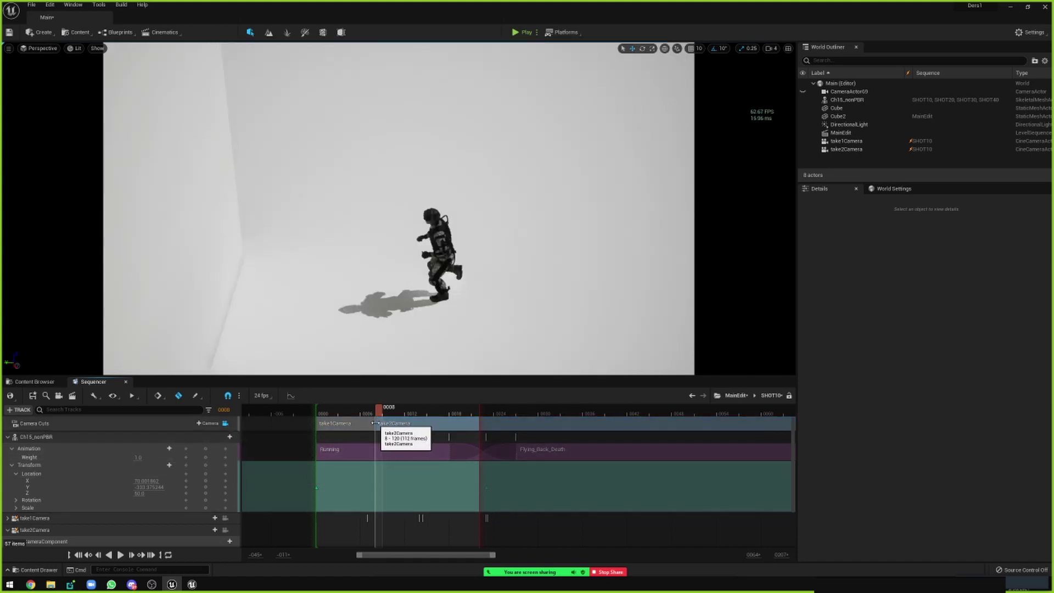
drag(374, 423, 324, 411)
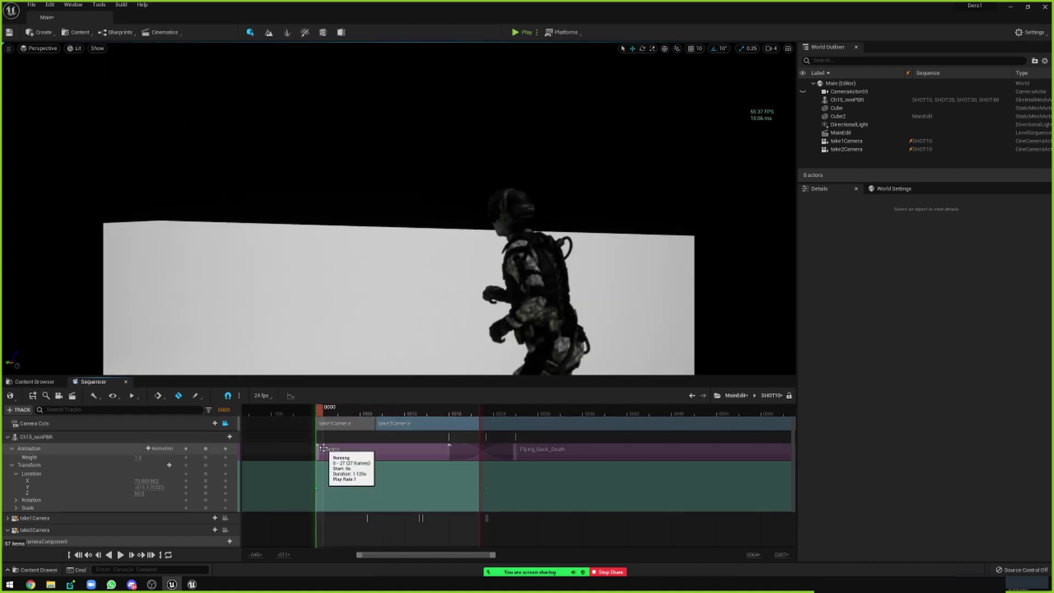
key(space)
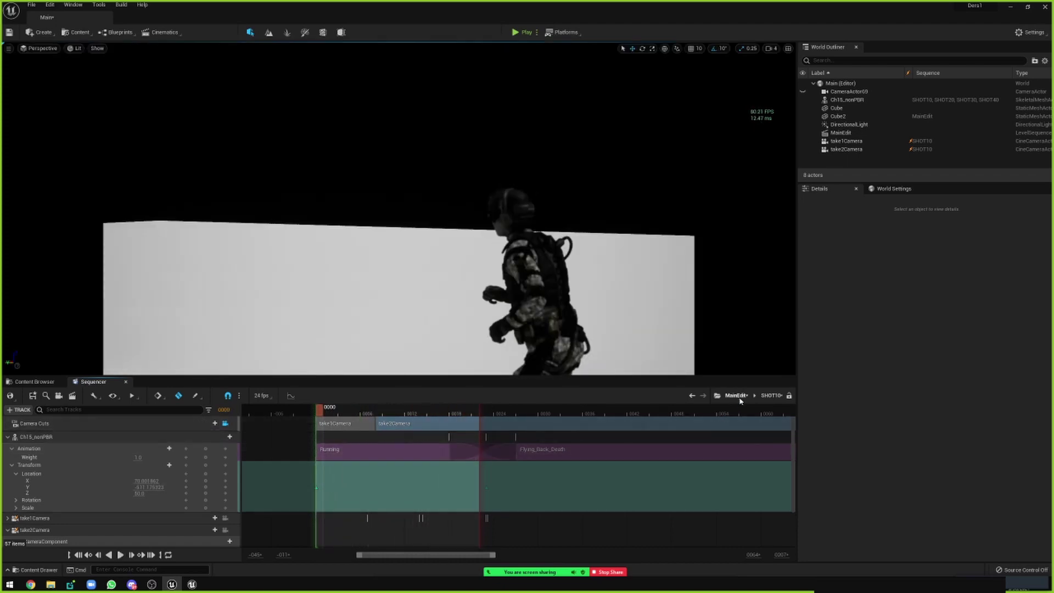
Step: Play the MainEdit sequence and scrub through its opening frames to check the new SHOT10 cut
click(738, 398)
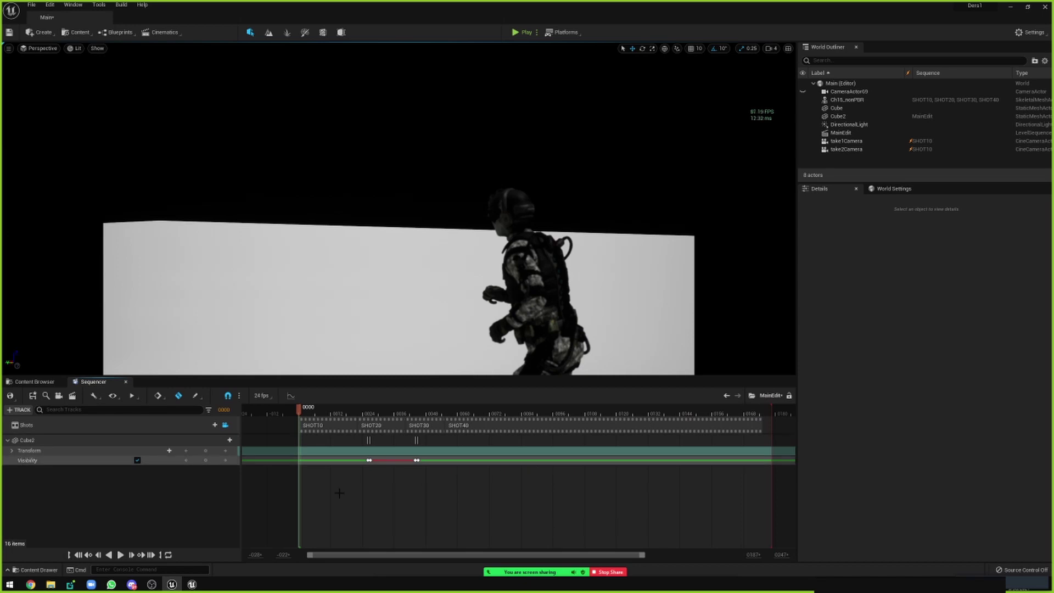
key(space)
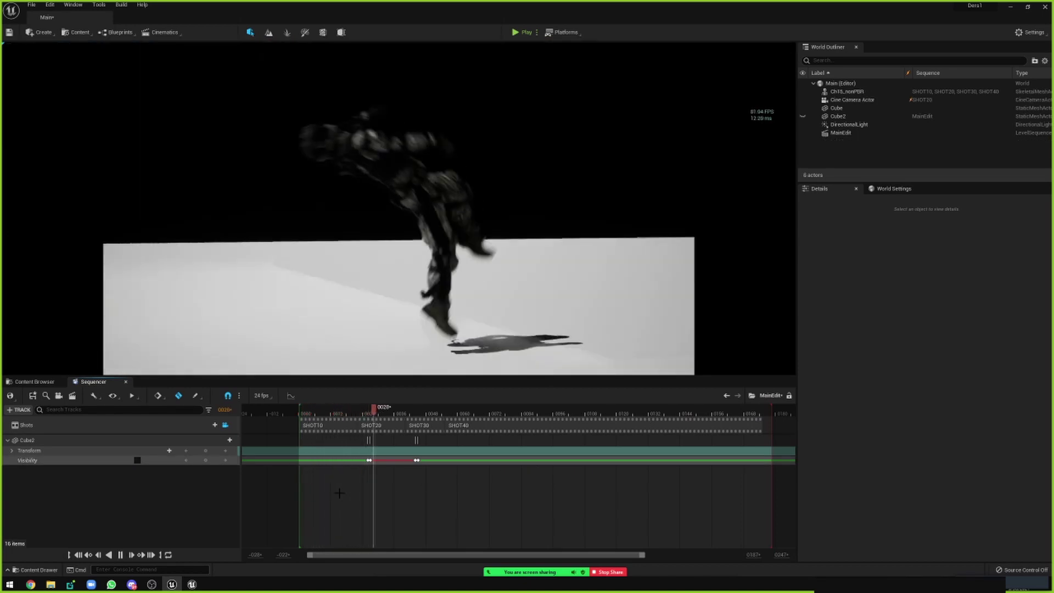
drag(317, 413, 316, 413)
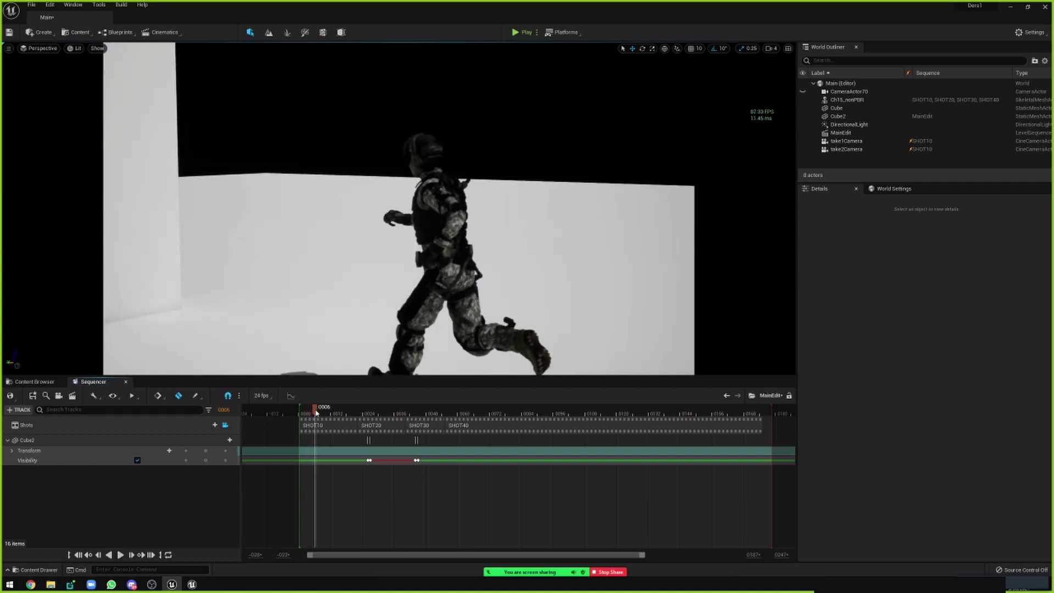
drag(316, 413, 366, 410)
Step: Select Cube2's two Visibility keys and drag them earlier in the MainEdit timeline
click(567, 192)
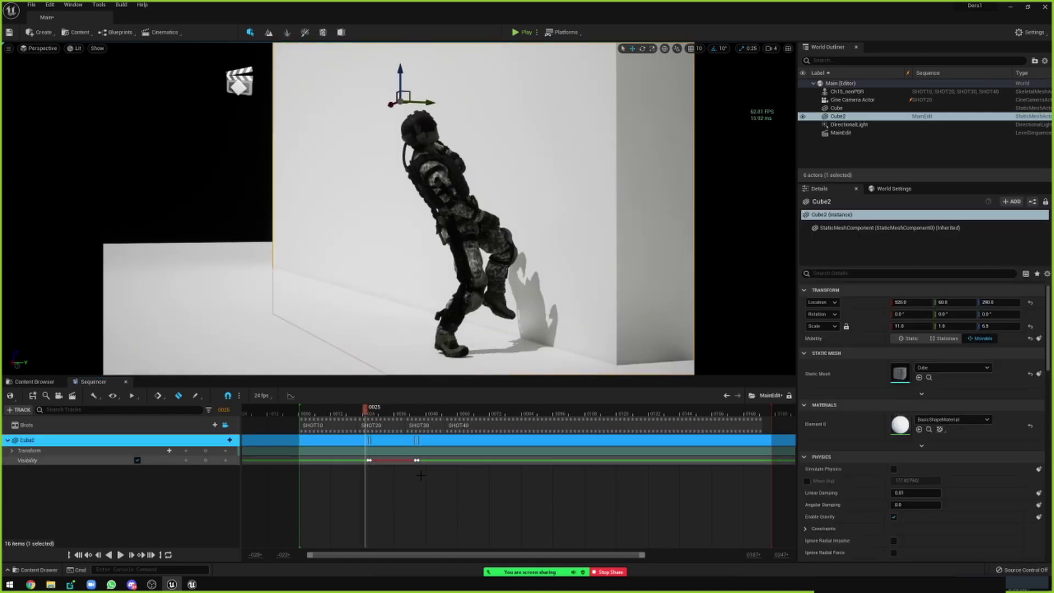
drag(423, 474, 365, 451)
ctrl+scroll(364, 463, up, 3)
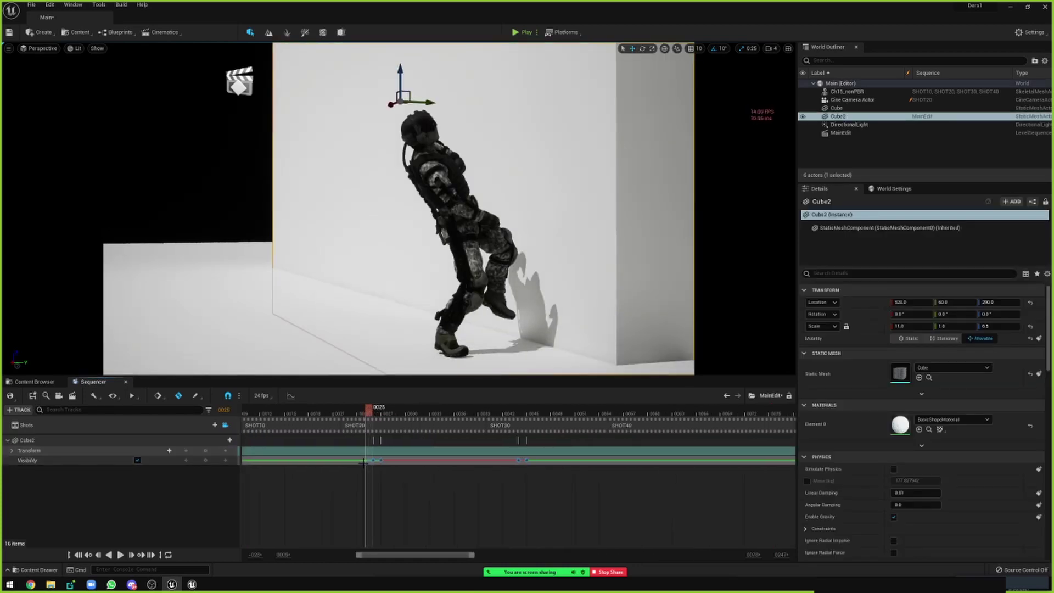
ctrl+scroll(367, 460, up, 2)
ctrl+scroll(367, 461, up, 2)
click(306, 413)
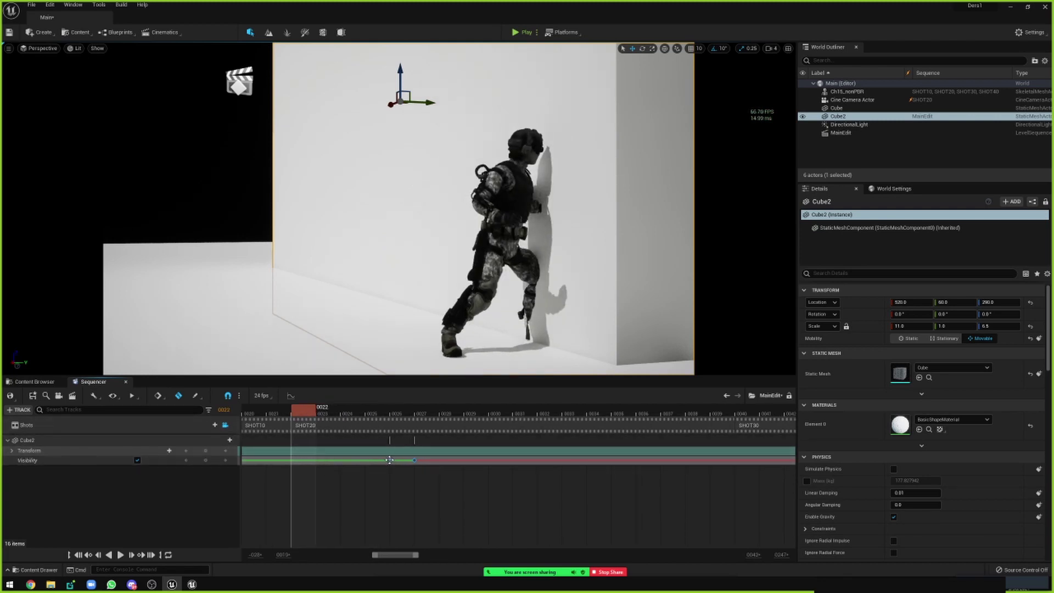
drag(389, 460, 291, 460)
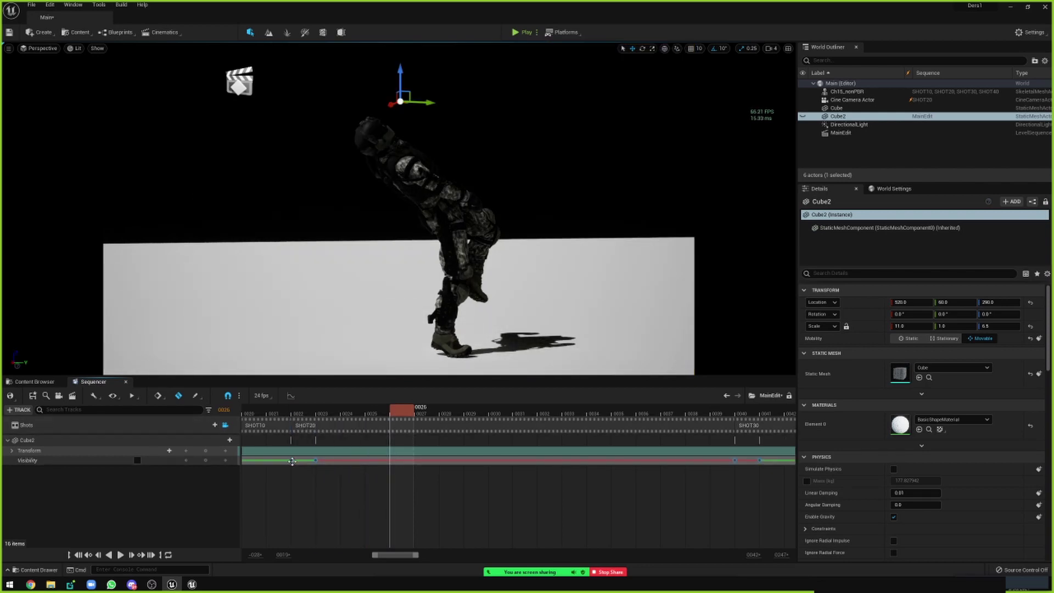
Step: Scrub the playhead, open the SHOT10 subsequence, and switch to the Unreal Engine 4 project
mouse_move(290, 418)
mouse_down()
mouse_move(269, 417)
mouse_move(554, 417)
mouse_up()
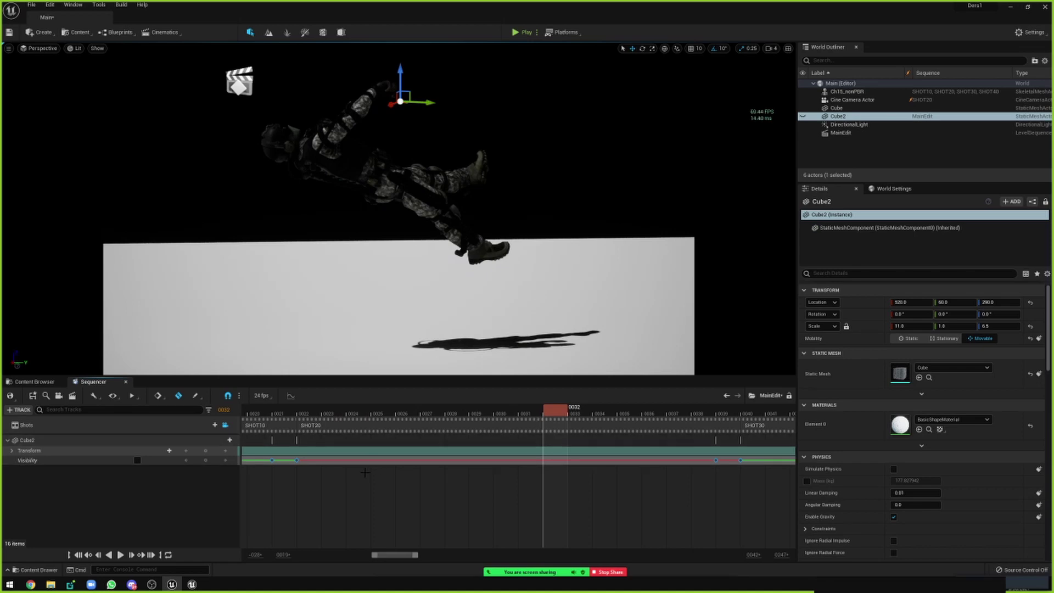
ctrl+scroll(350, 429, down, 5)
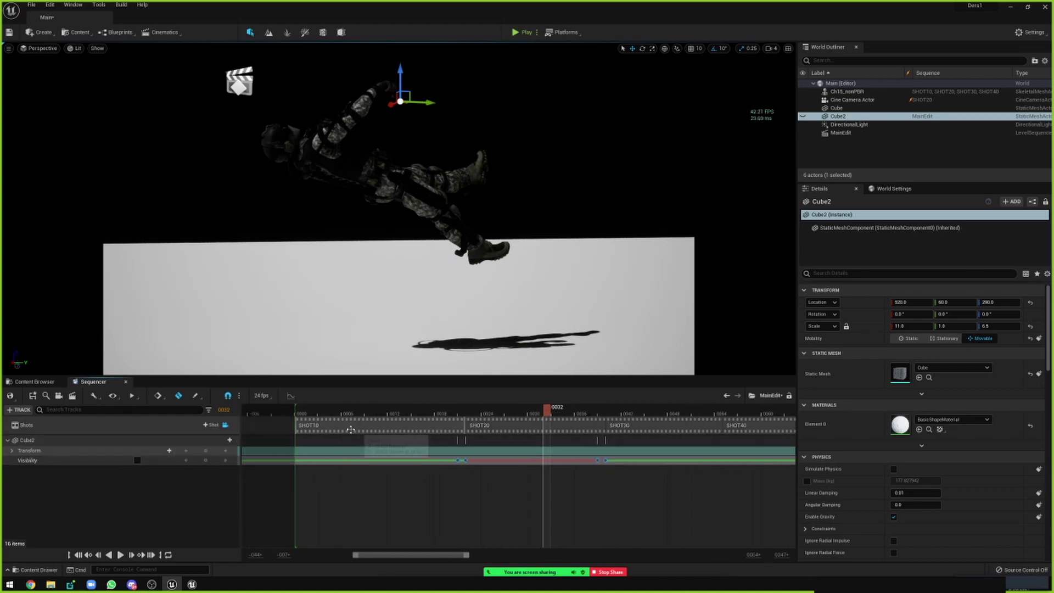
double_click(350, 429)
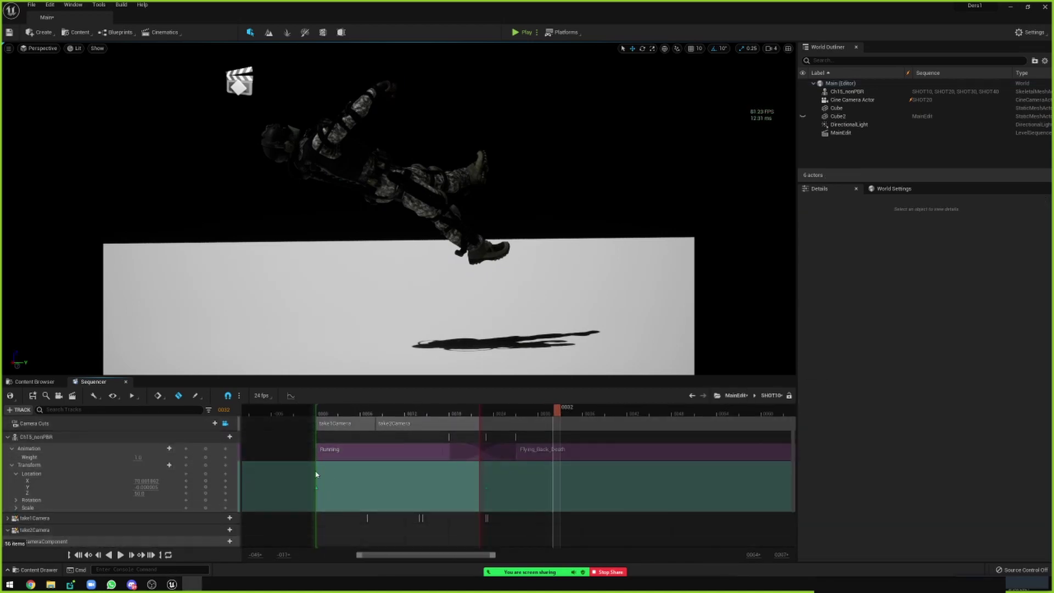
click(191, 584)
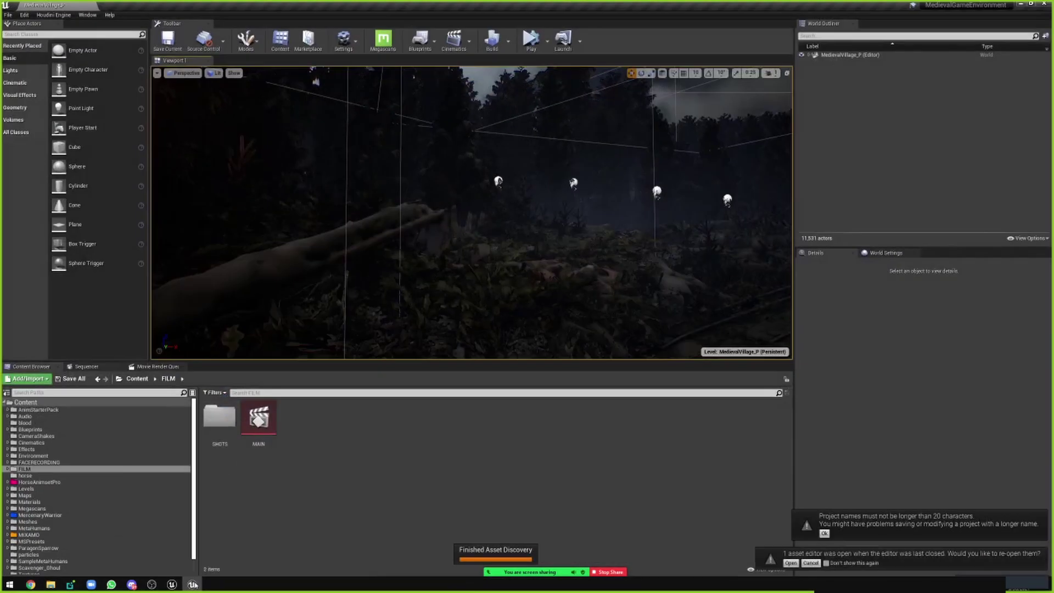
Step: Dismiss the re-open editors and project name warnings, then switch the viewport to game view with G
click(809, 563)
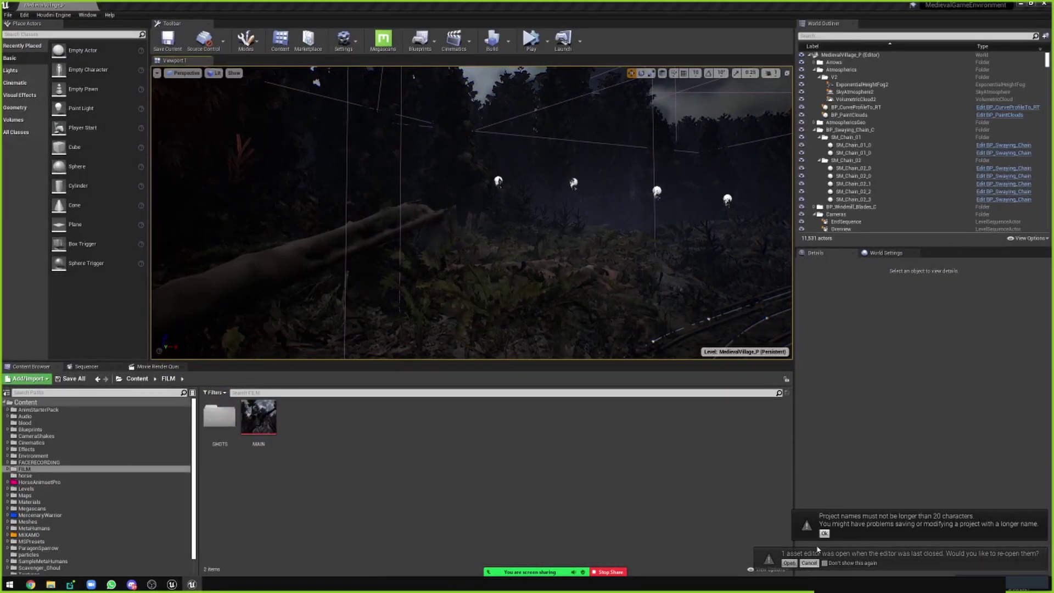
click(824, 563)
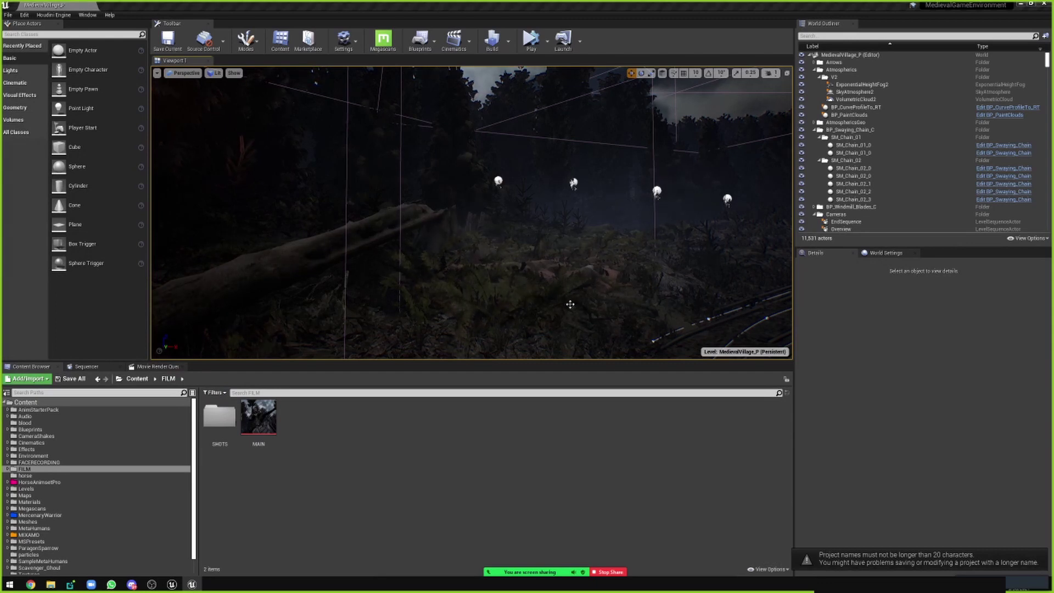
right_drag(569, 304, 572, 302)
key(g)
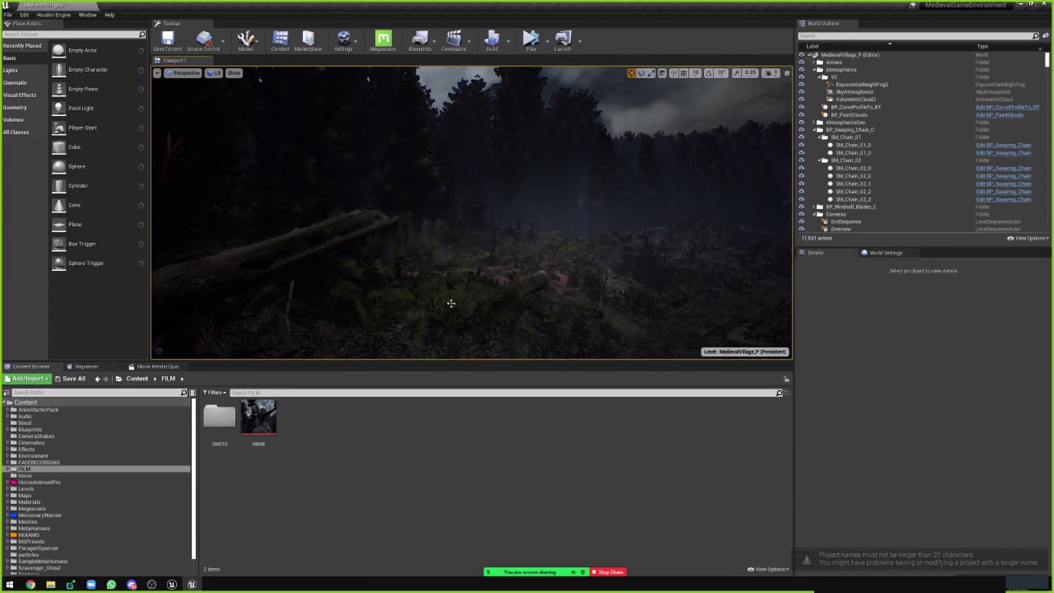
Step: Look around the forest floor and treeline, clearing the accidental foliage selection
right_drag(356, 265, 358, 263)
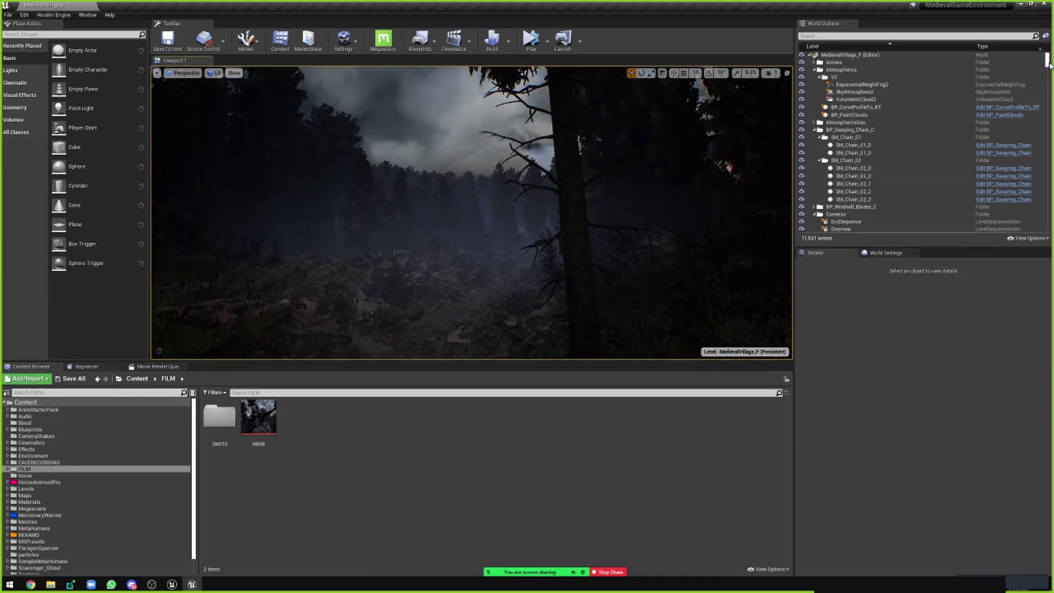
drag(1047, 61, 1047, 222)
right_drag(552, 208, 551, 210)
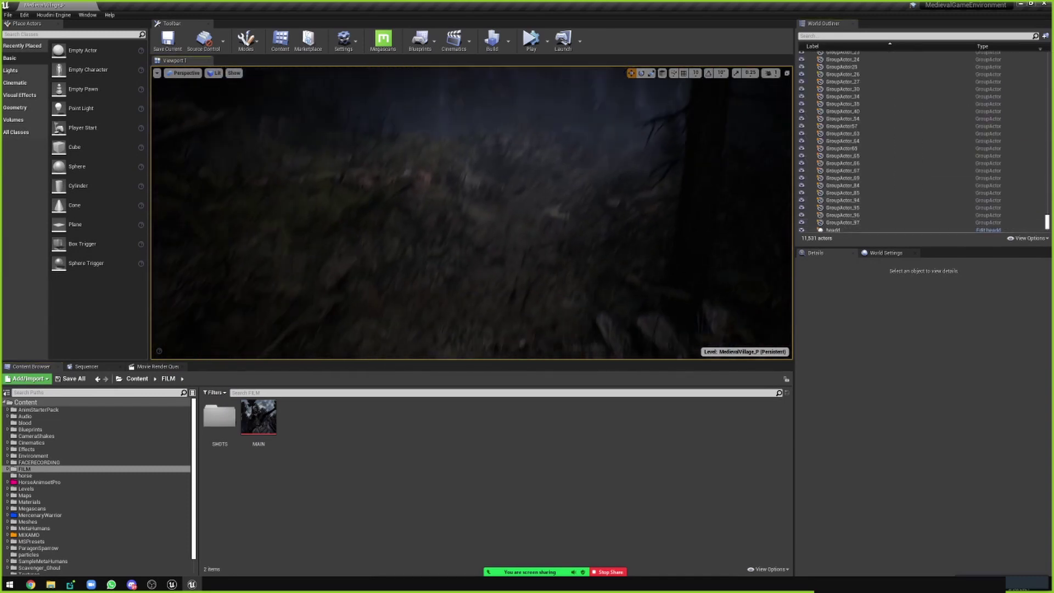
click(474, 153)
right_drag(474, 153, 469, 165)
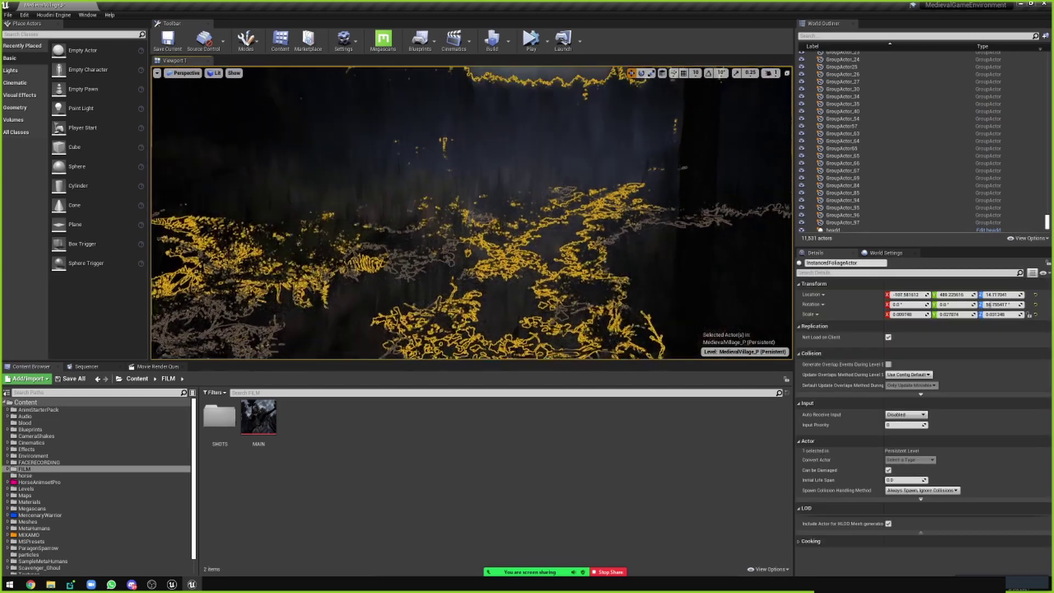
key(Escape)
Step: Show the FPS readout in the viewport with the console command 'stat fps'
key(grave)
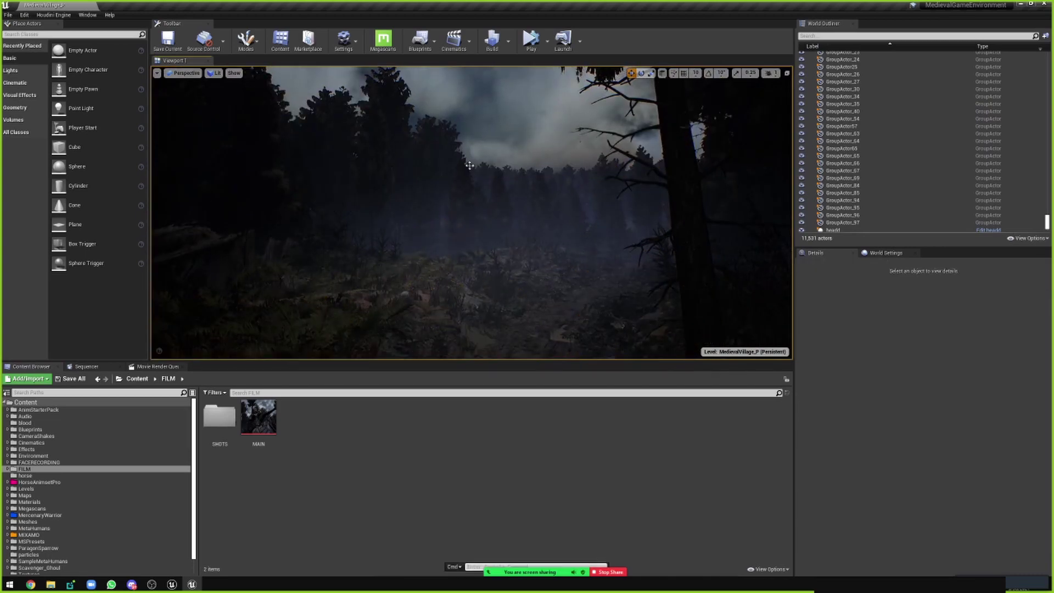
text(stat fps)
key(Return)
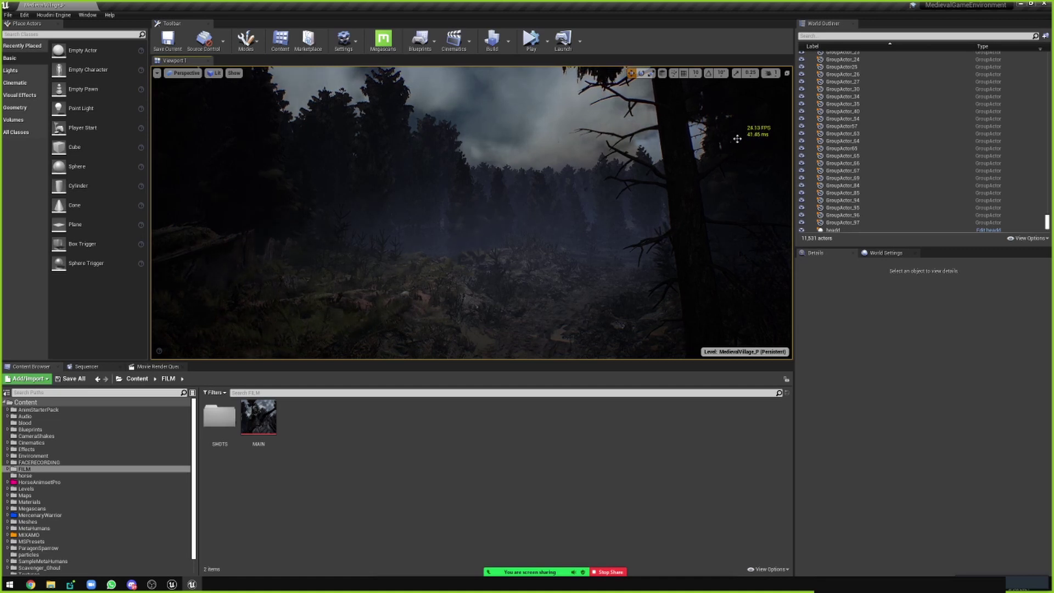
Step: Raise the viewport camera speed from 3 to 5, fly over the cliffs, and select the MAIN sequence
right_drag(588, 213, 589, 258)
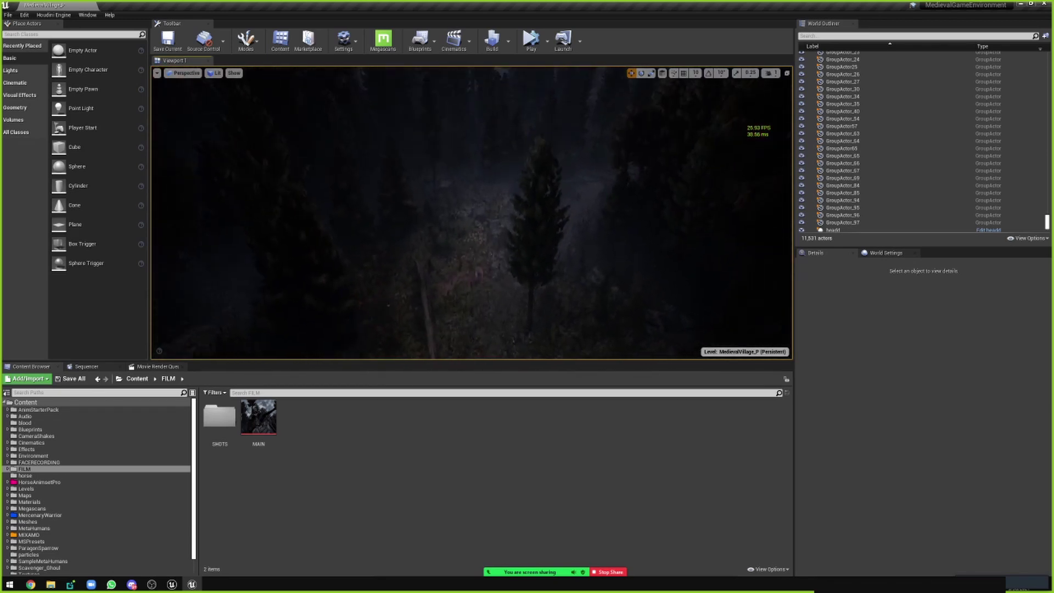
click(771, 73)
drag(784, 93, 801, 93)
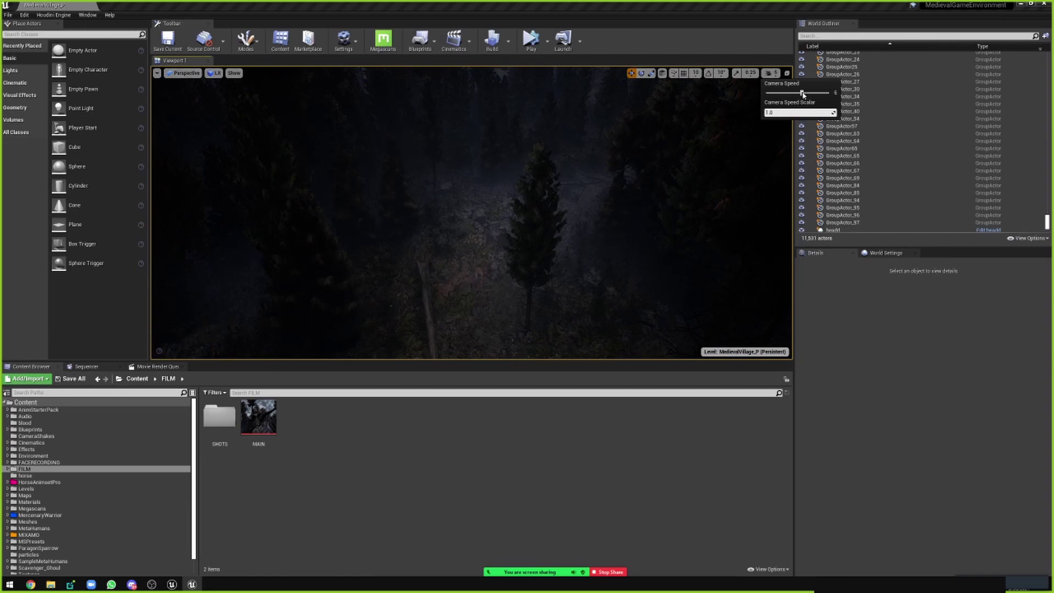
right_drag(589, 258, 589, 258)
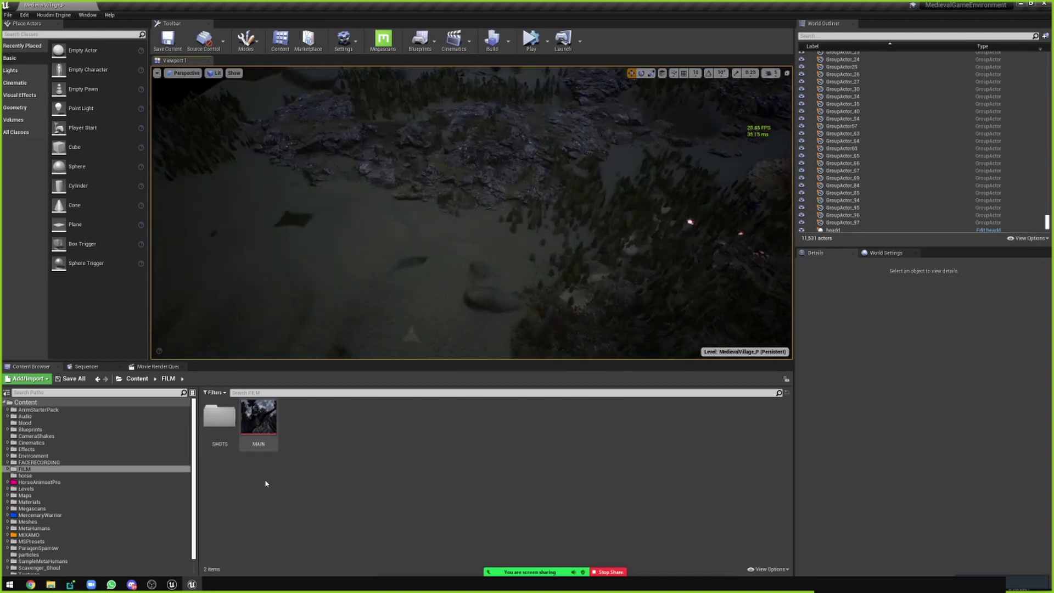
click(260, 420)
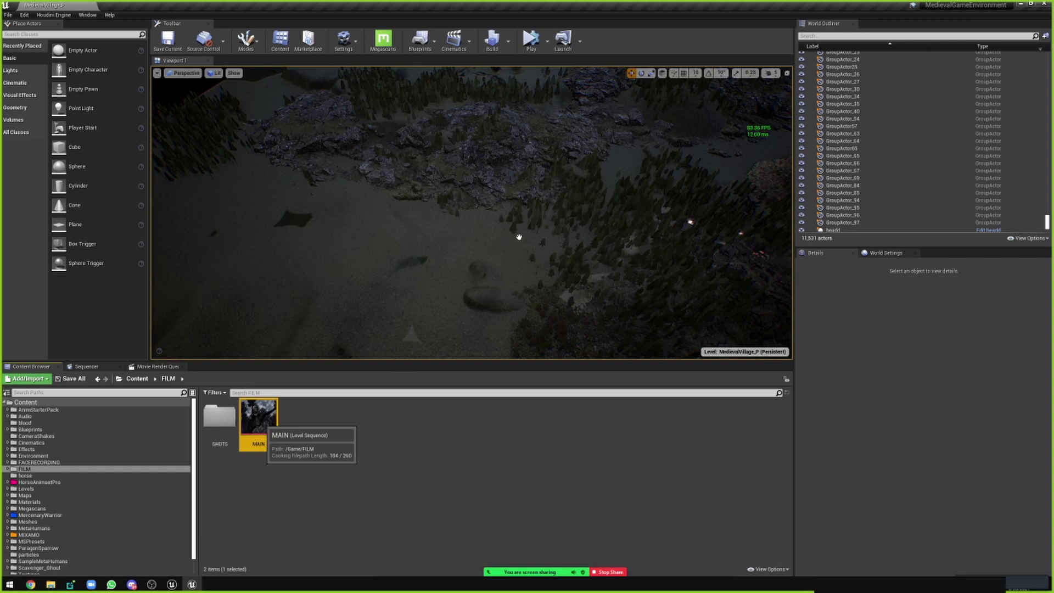
Step: Open the MAIN level sequence, select its femaleDialog shot, and start previewing it
double_click(258, 420)
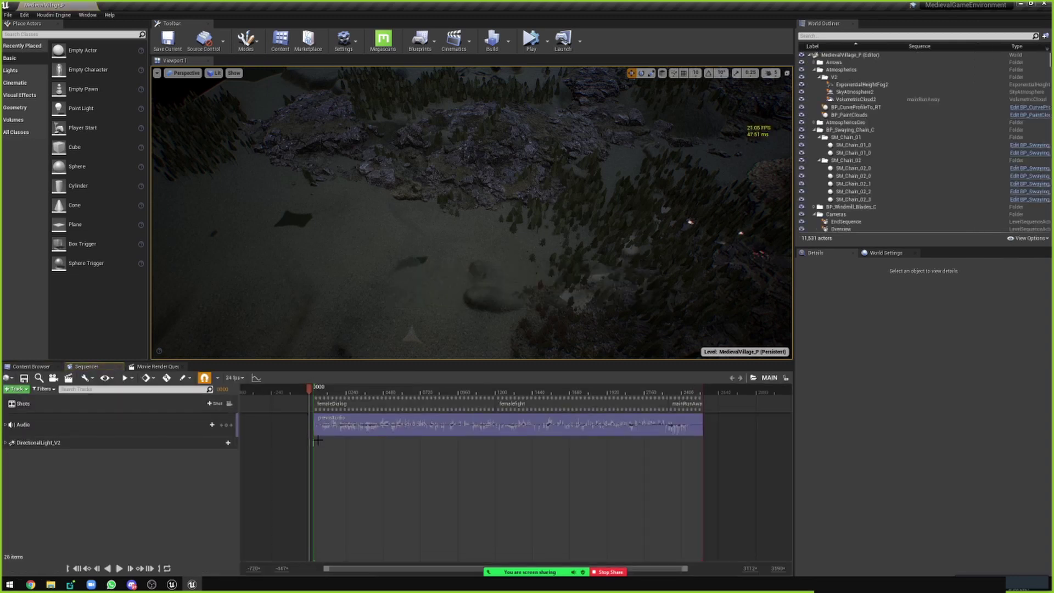
right_drag(296, 452, 348, 477)
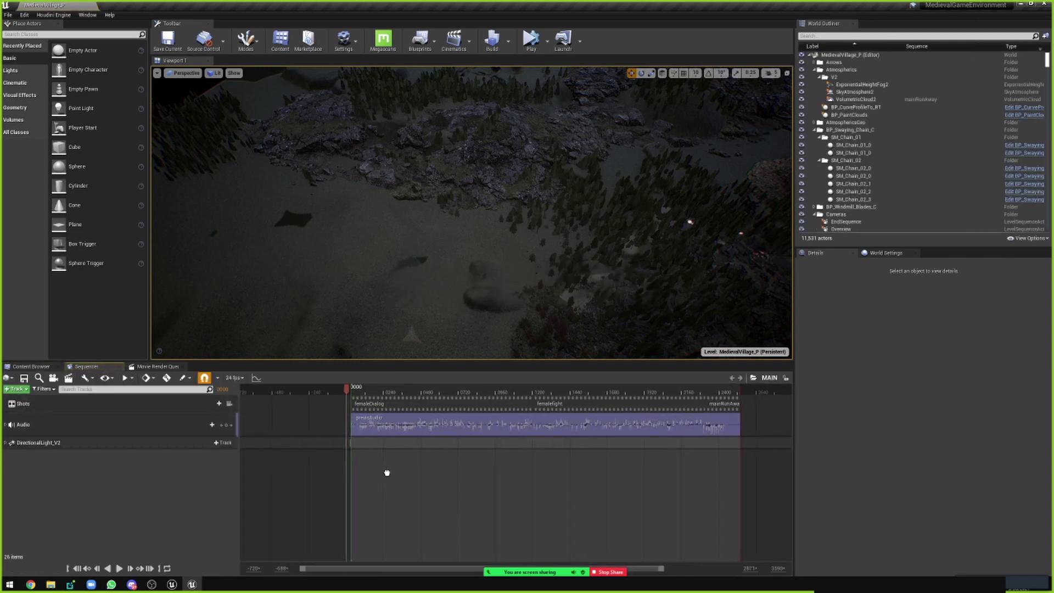
click(362, 403)
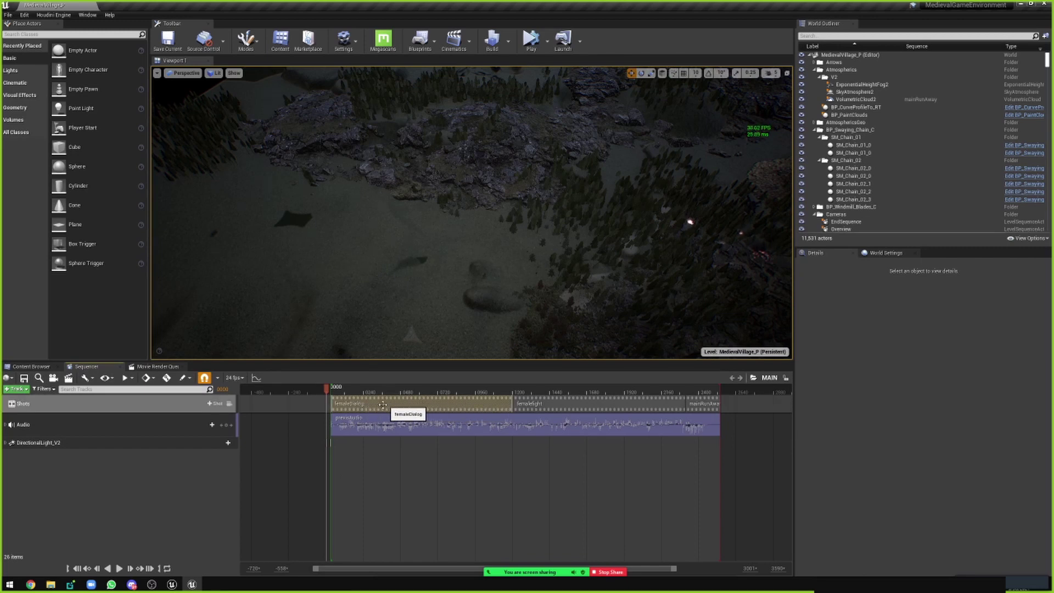
right_drag(377, 460, 367, 459)
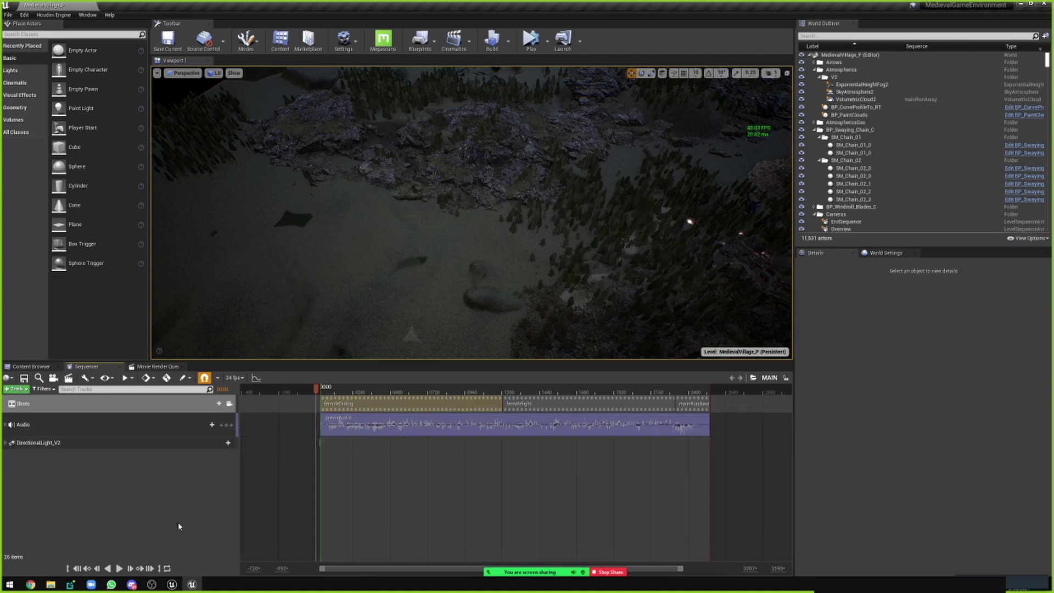
click(119, 567)
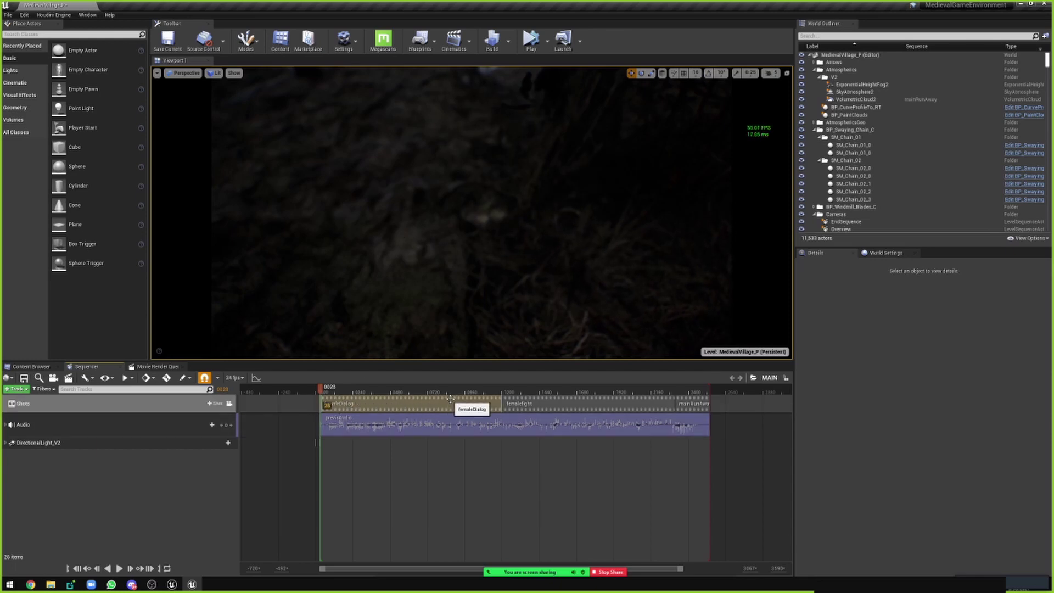
Step: Drill into the femaleDialog shot and select danielleHead's face Animation track
double_click(394, 404)
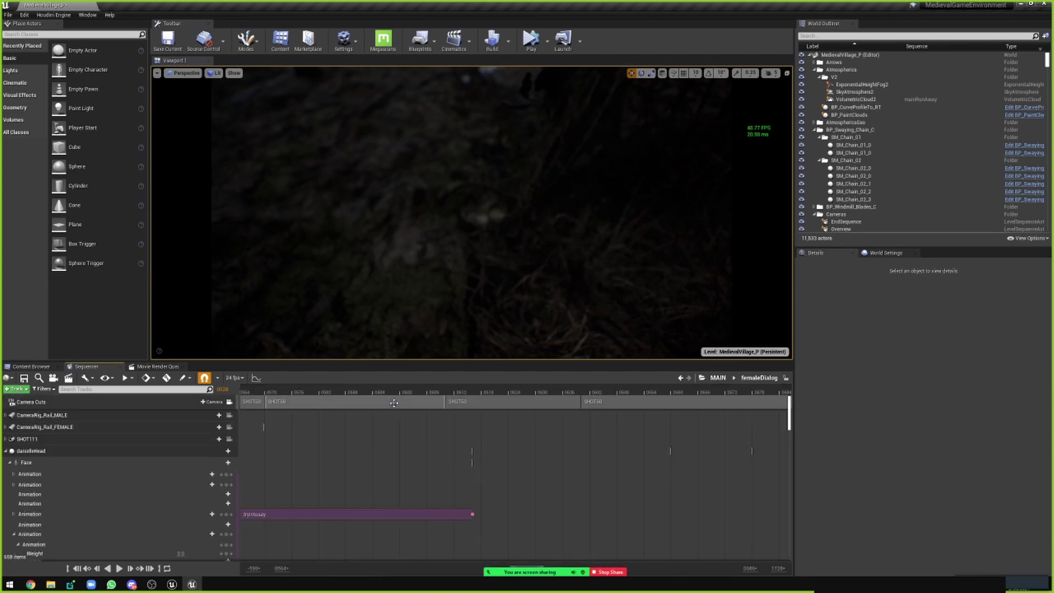
ctrl+scroll(410, 440, down, 6)
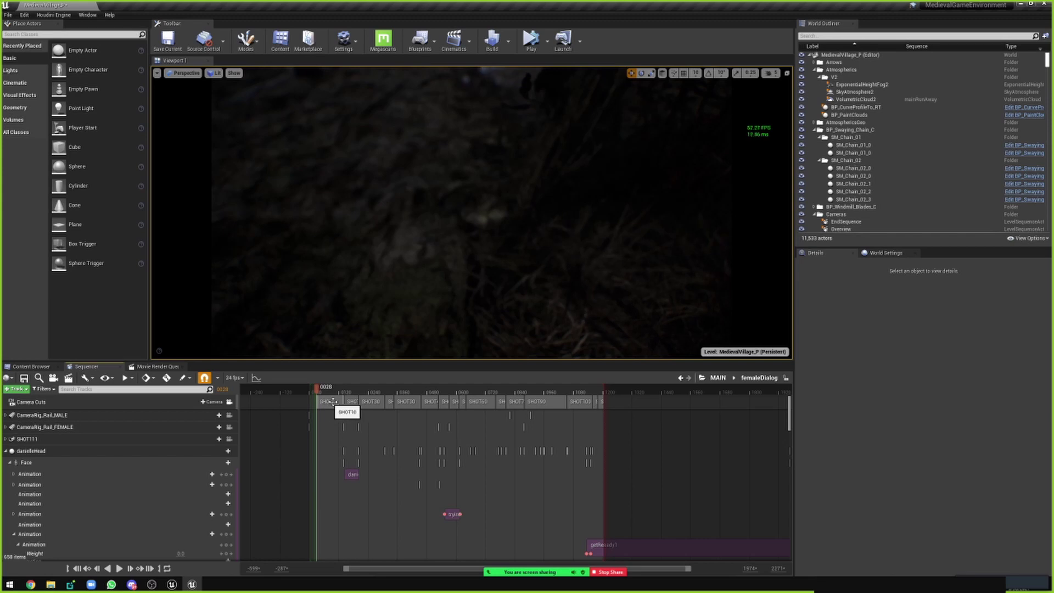
click(359, 475)
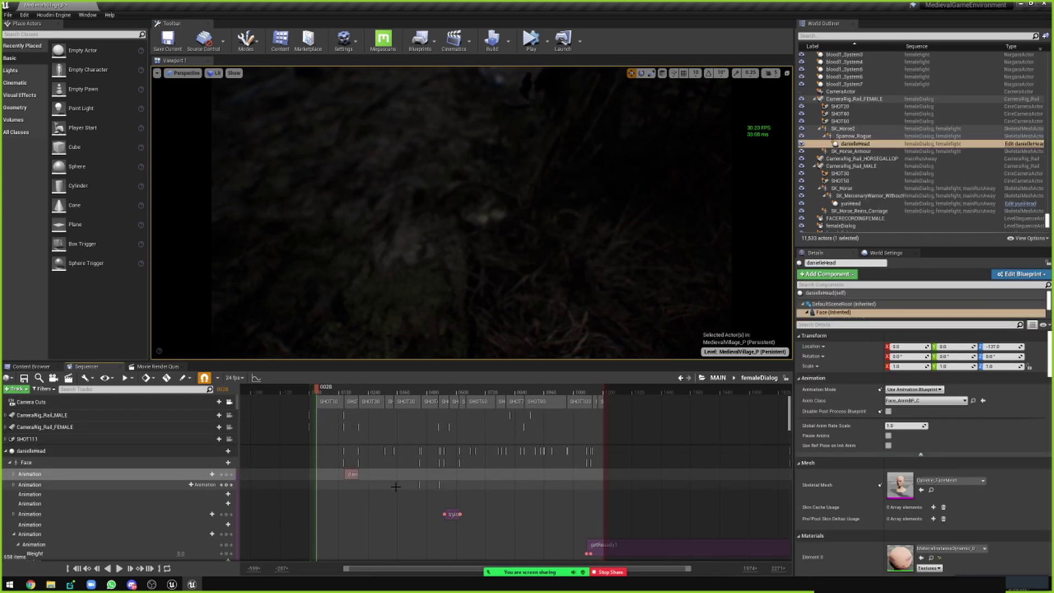
ctrl+scroll(515, 426, up, 4)
ctrl+scroll(516, 427, up, 4)
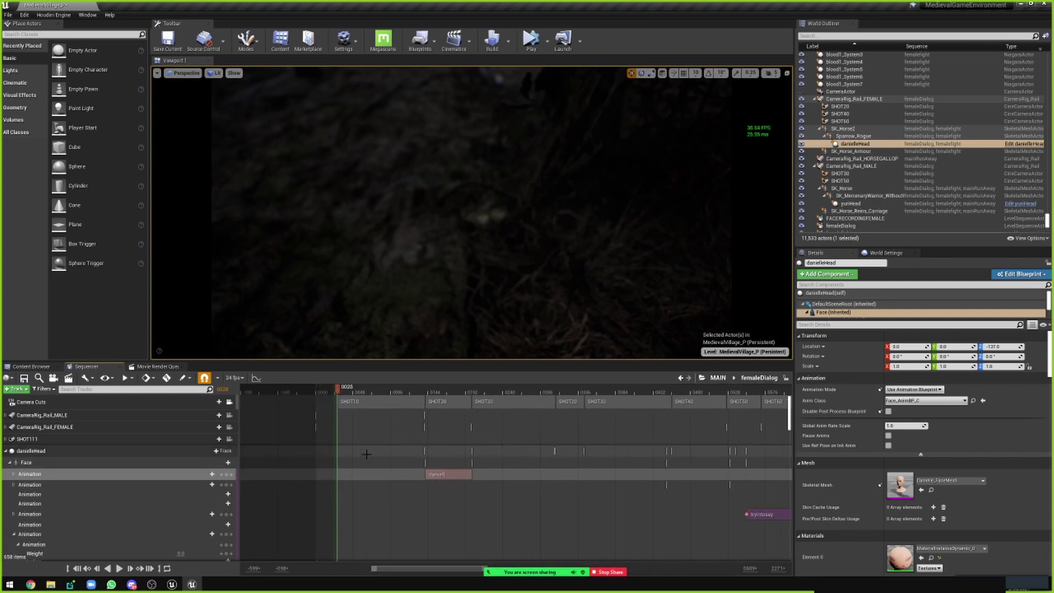
right_drag(516, 427, 457, 439)
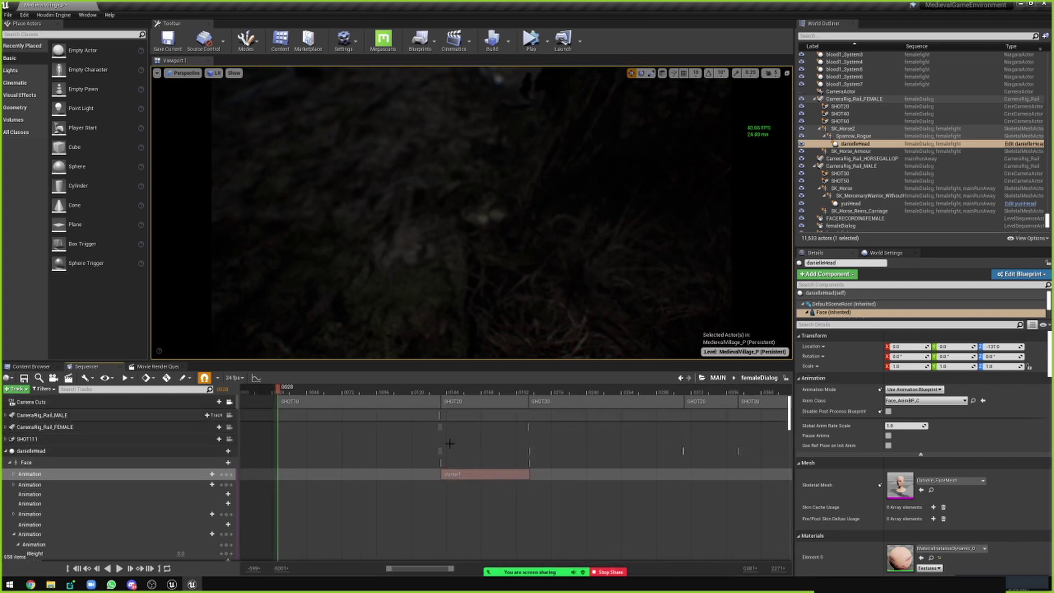
click(436, 451)
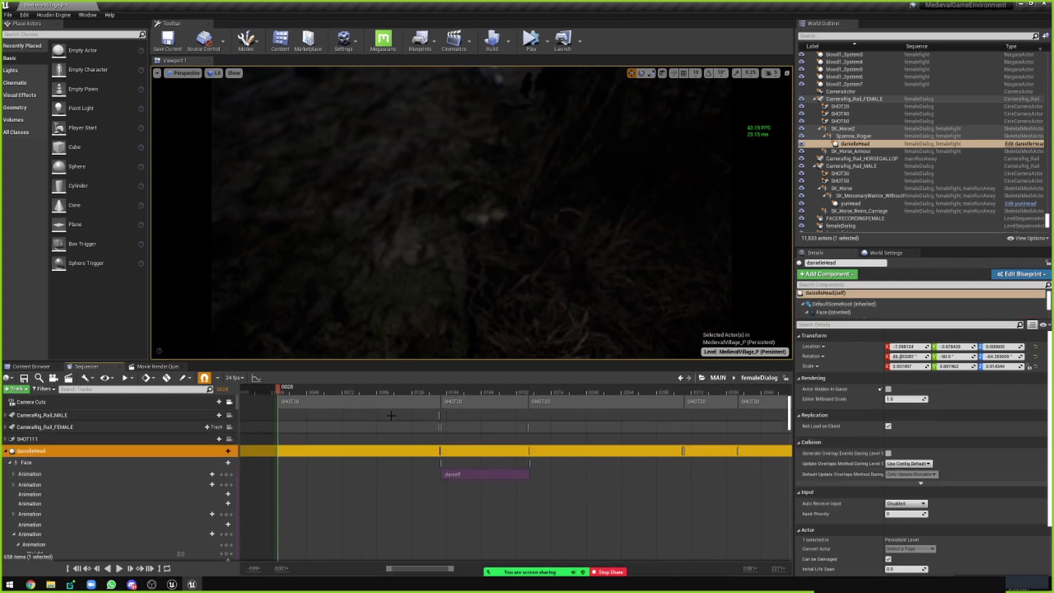
Step: Jump to frame 0140, inspect the daniel1 face animation section, then return to MAIN
click(442, 392)
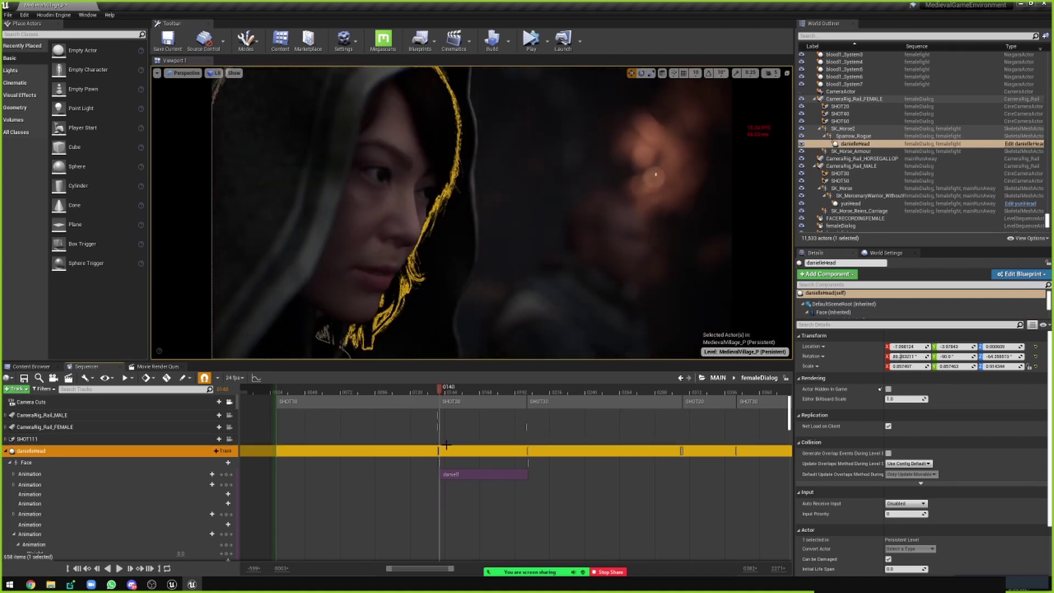
click(454, 474)
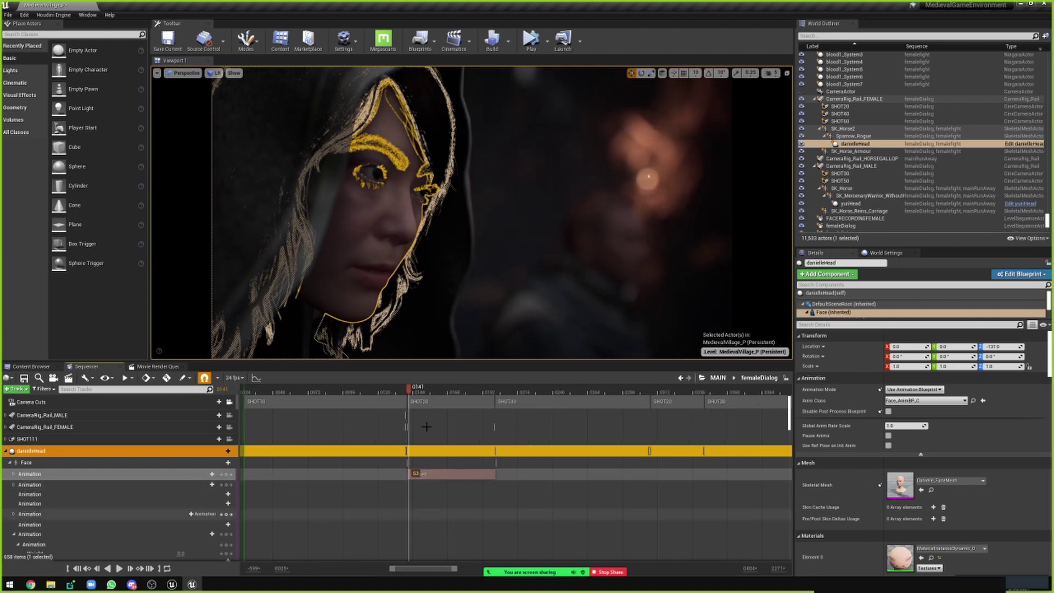
click(379, 516)
click(77, 568)
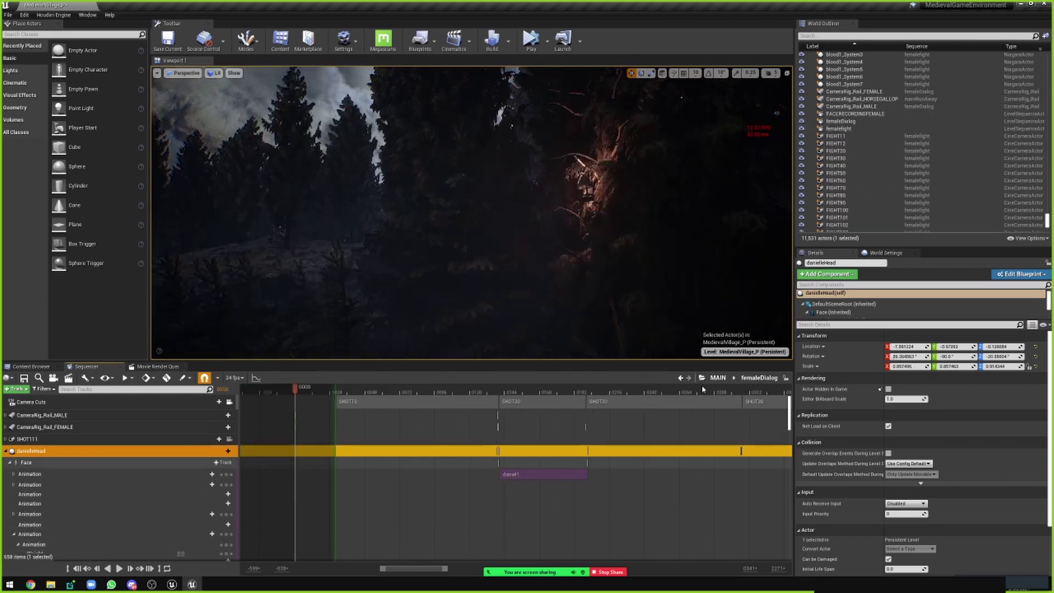
click(718, 379)
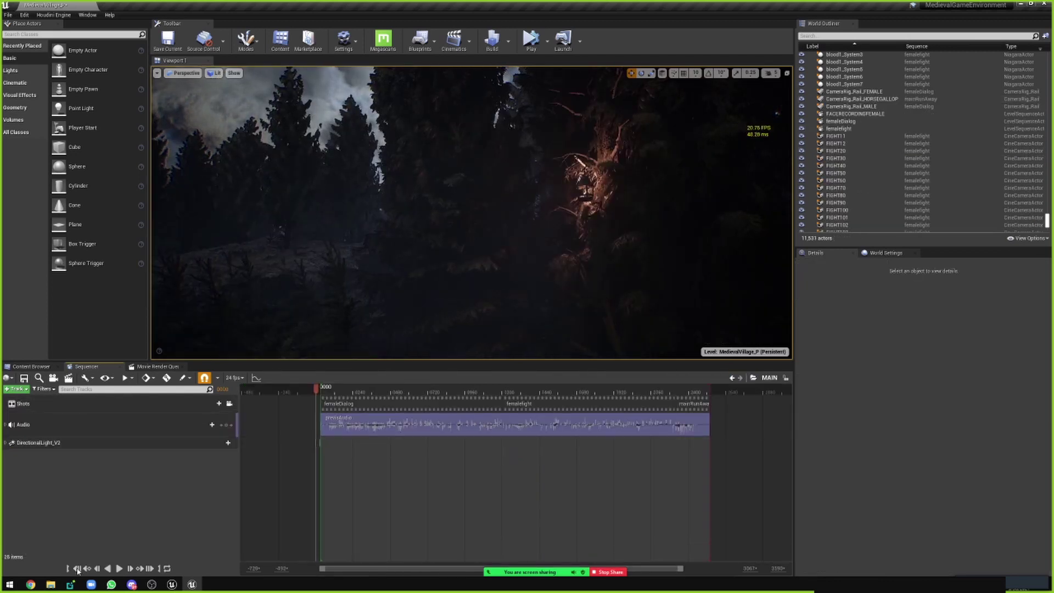
Step: Return to the MAIN sequence and dismiss the console input box
click(95, 570)
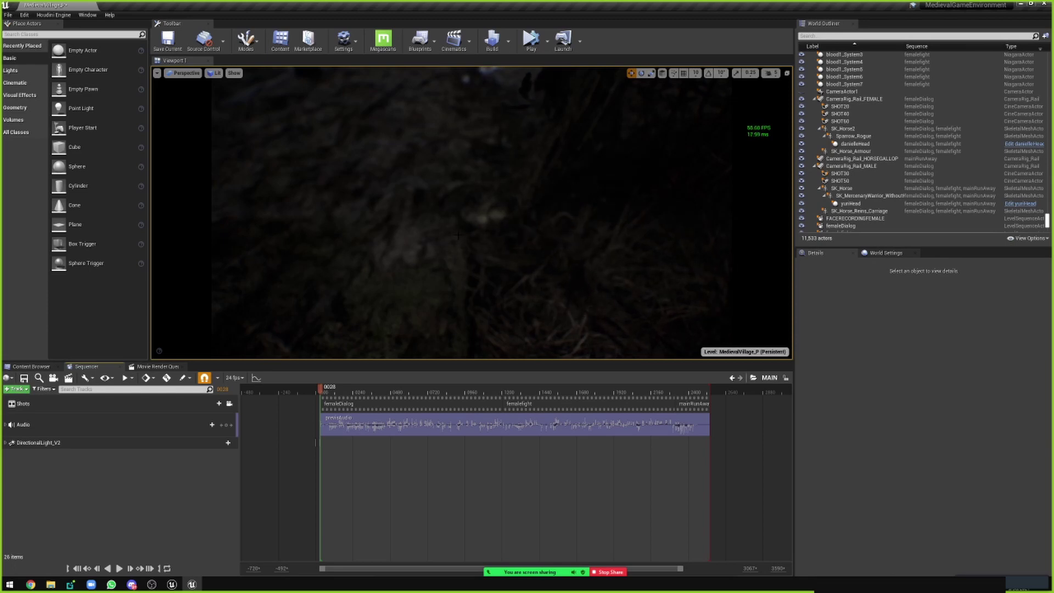
key(grave)
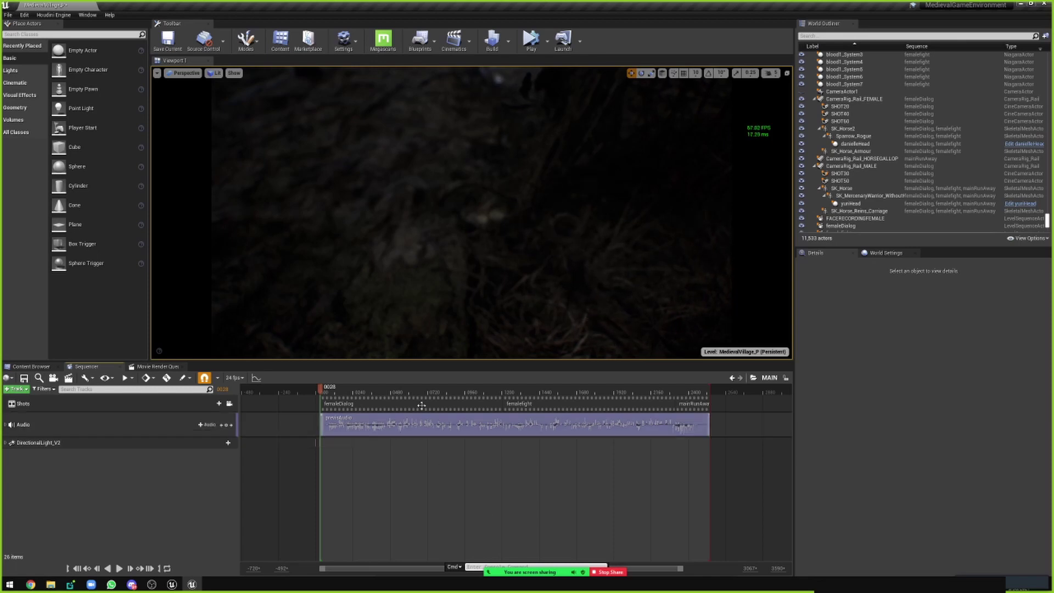
key(grave)
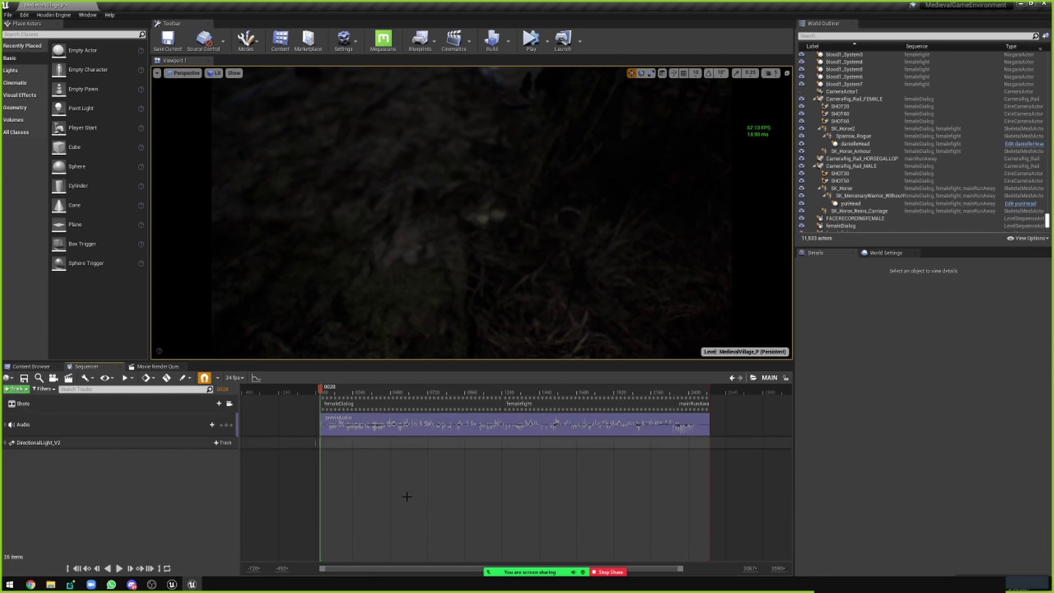
Step: Play the MAIN sequence, pausing at frames 0191 and 0294, and finally stopping at 0366
key(space)
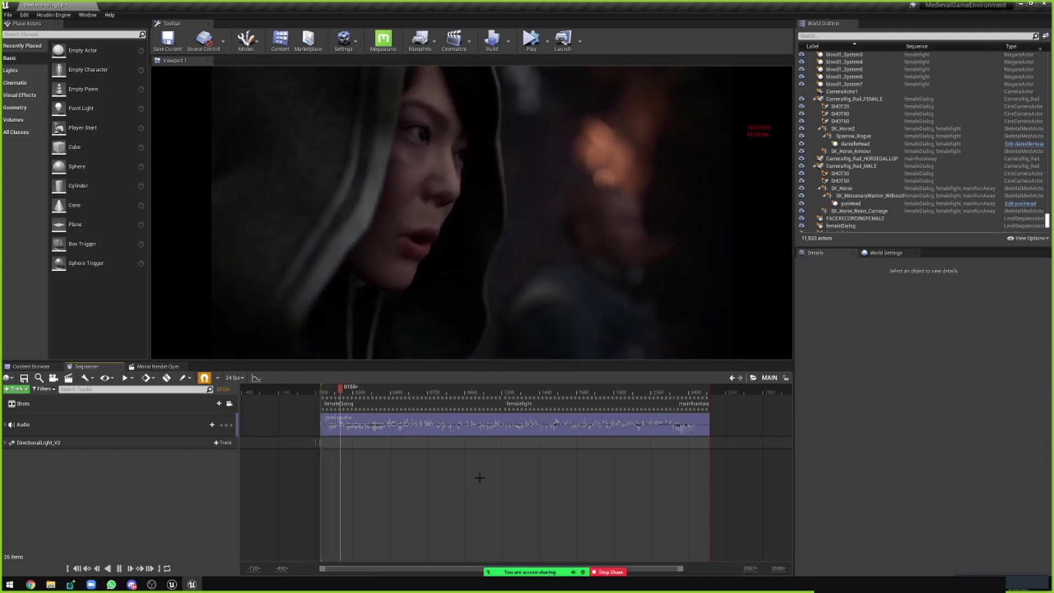
key(space)
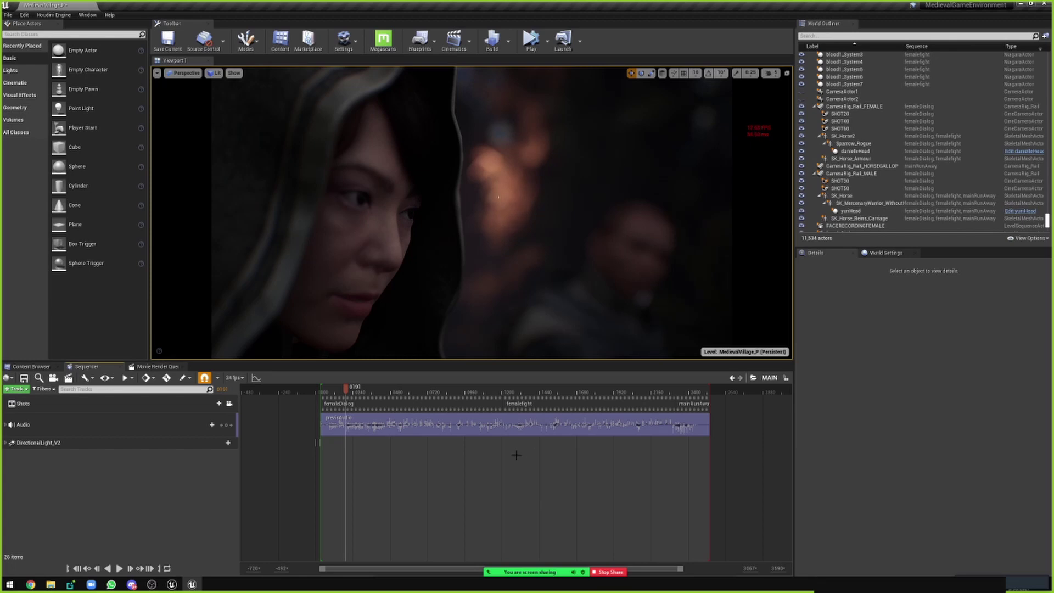
right_drag(488, 473, 483, 474)
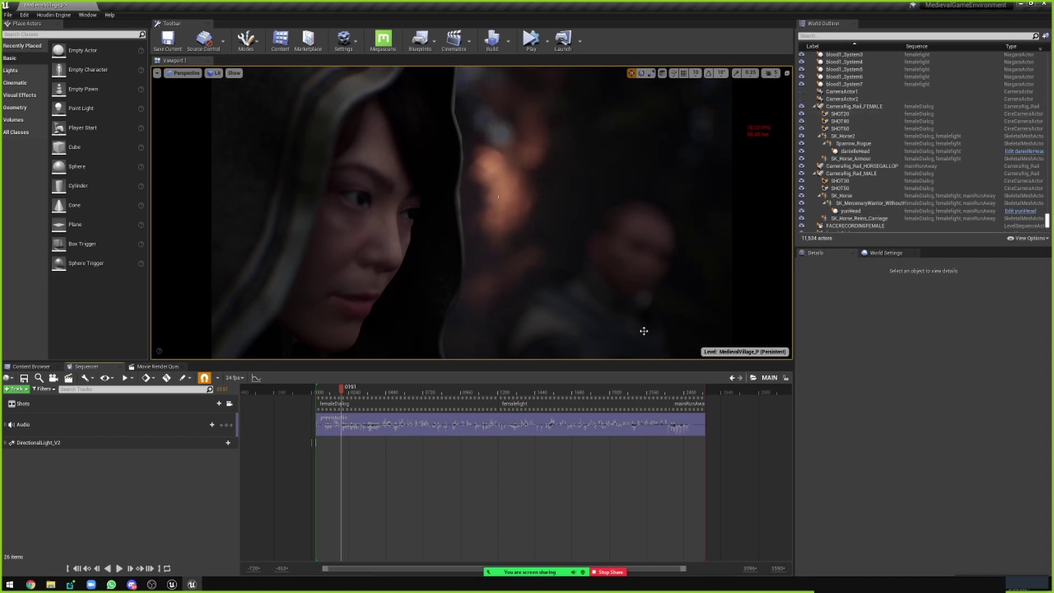
key(space)
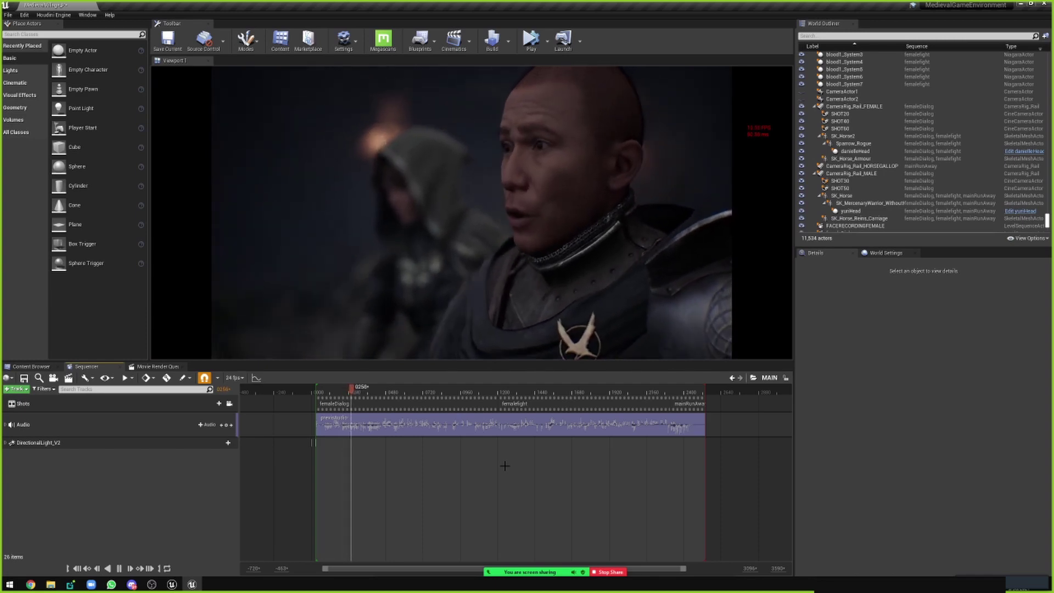
key(space)
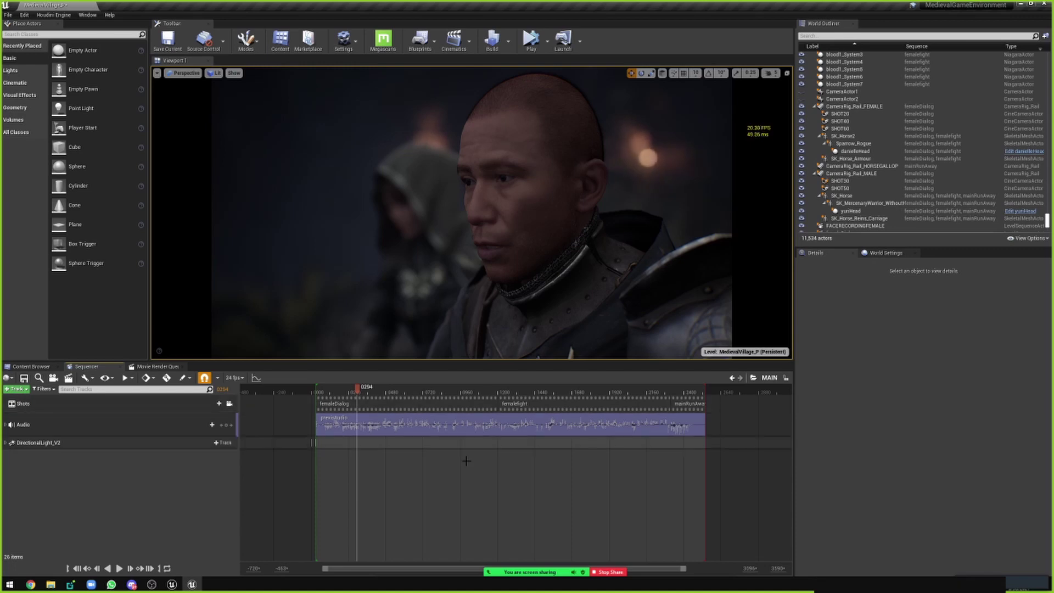
key(space)
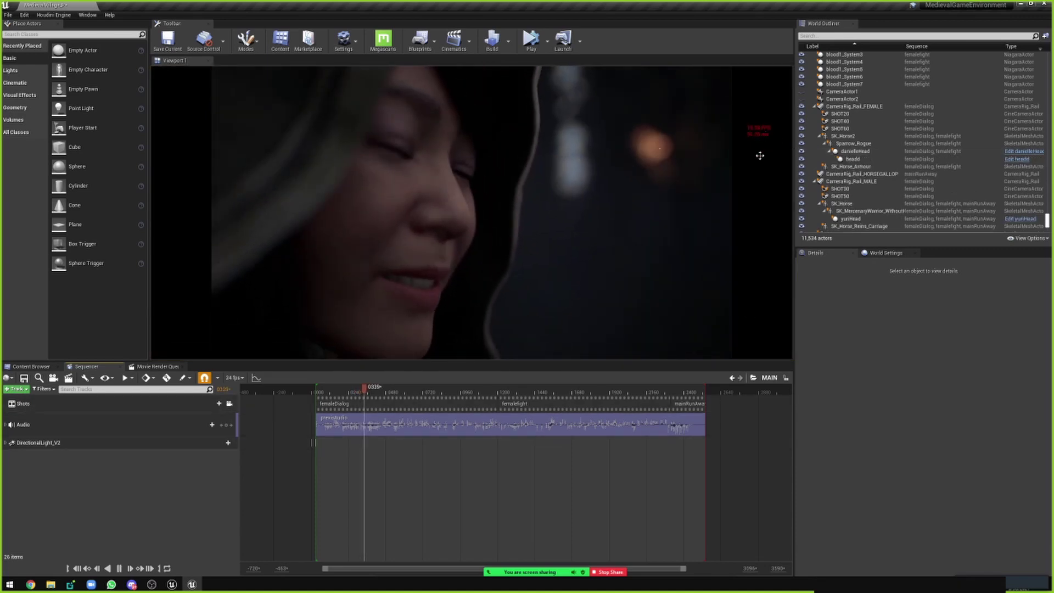
key(space)
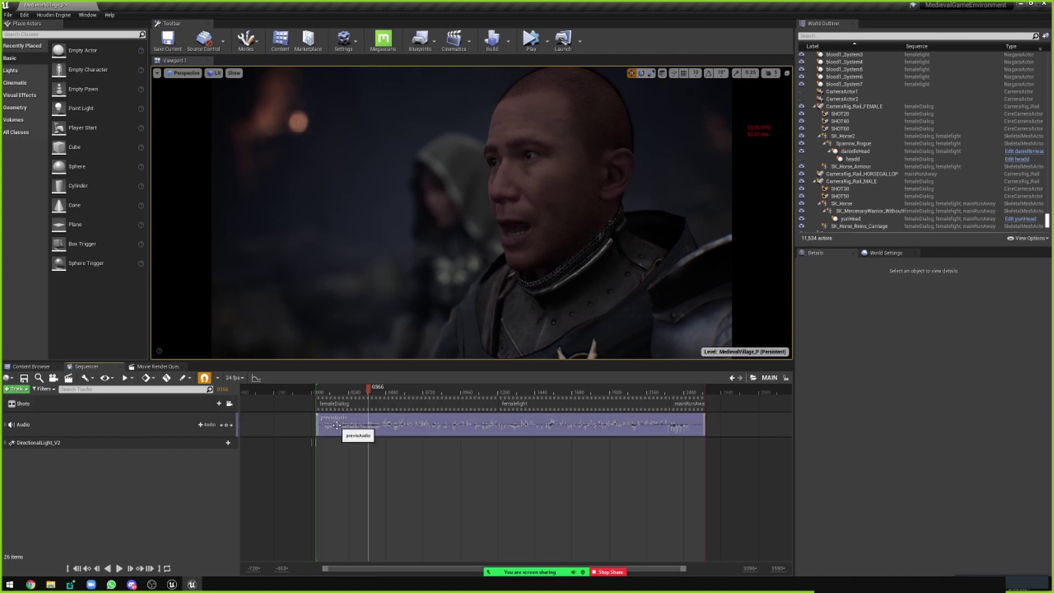
click(336, 425)
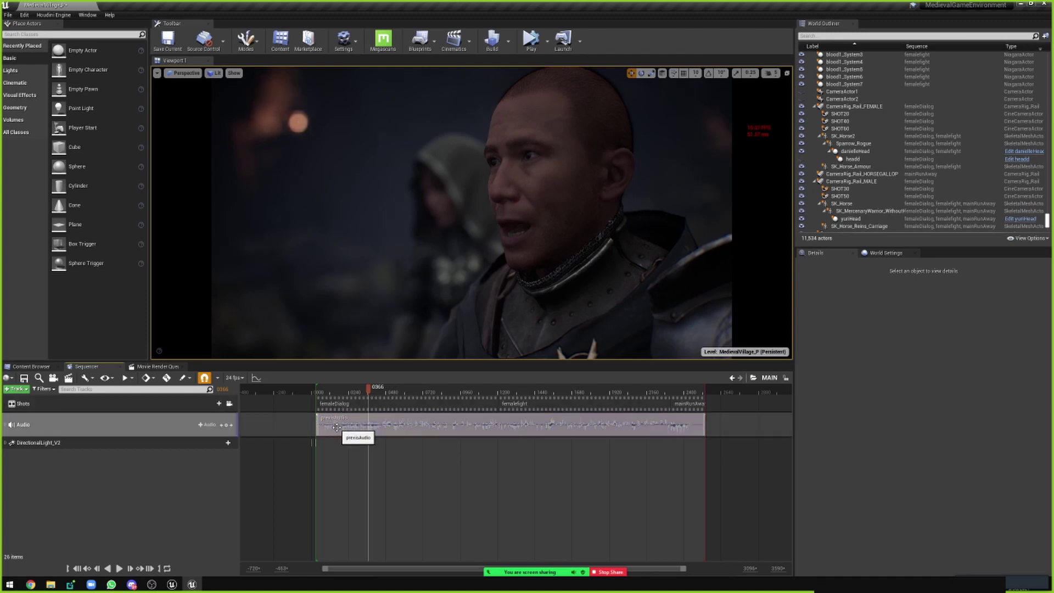
click(177, 443)
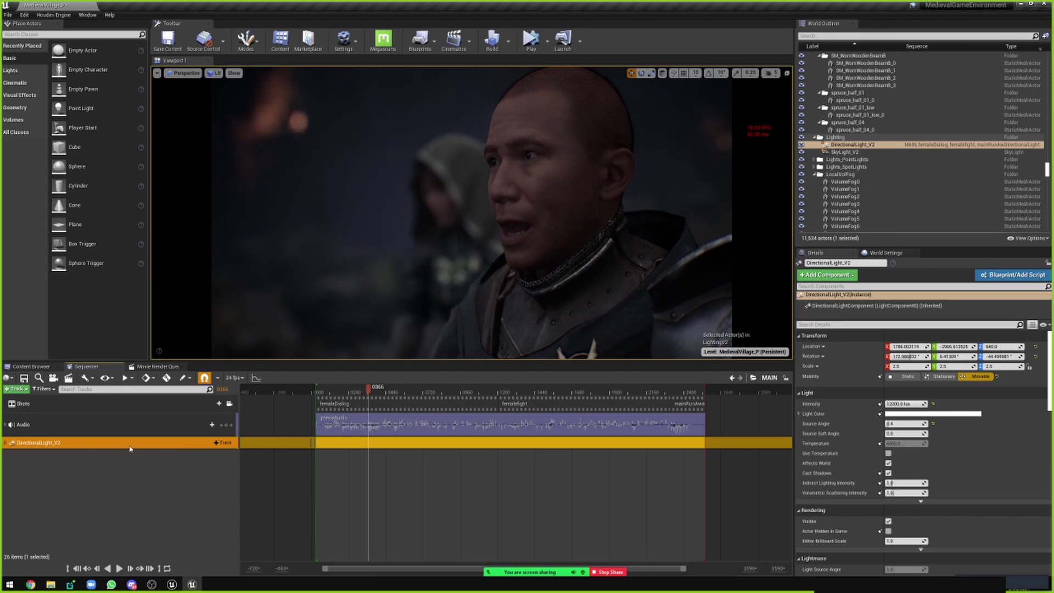
click(7, 443)
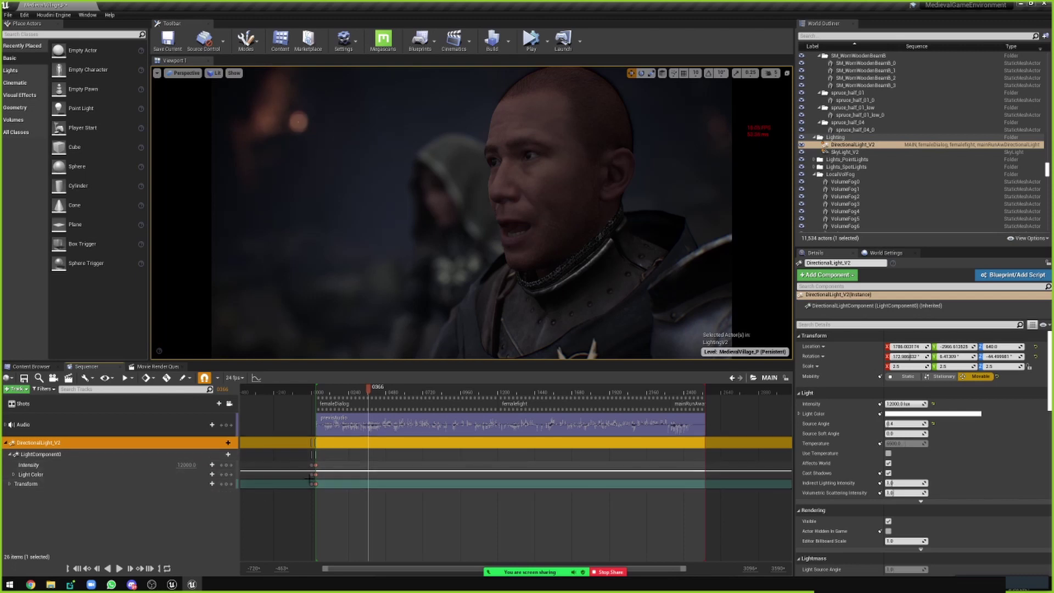
click(8, 443)
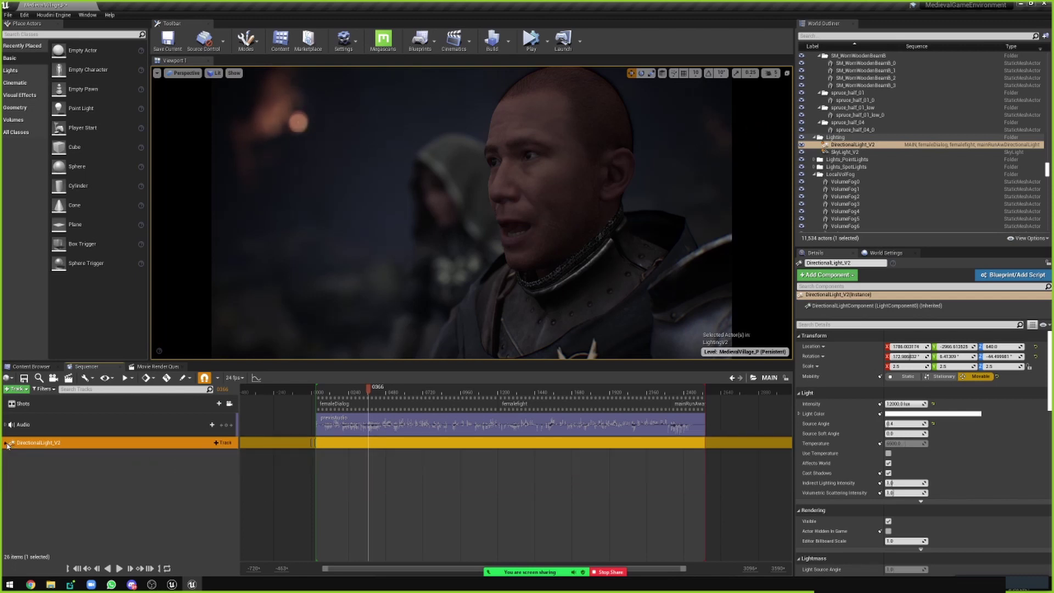
click(351, 405)
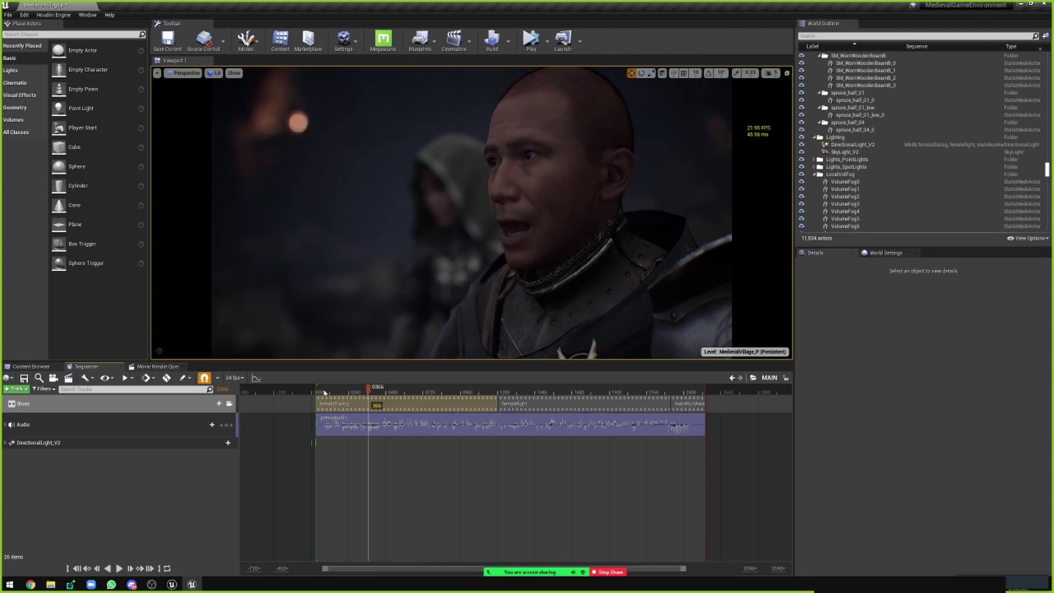
Step: Scrub the MAIN sequence back to frame 0183 and check the viewport camera speed settings
mouse_move(356, 395)
mouse_down()
mouse_move(638, 386)
mouse_move(338, 393)
mouse_up()
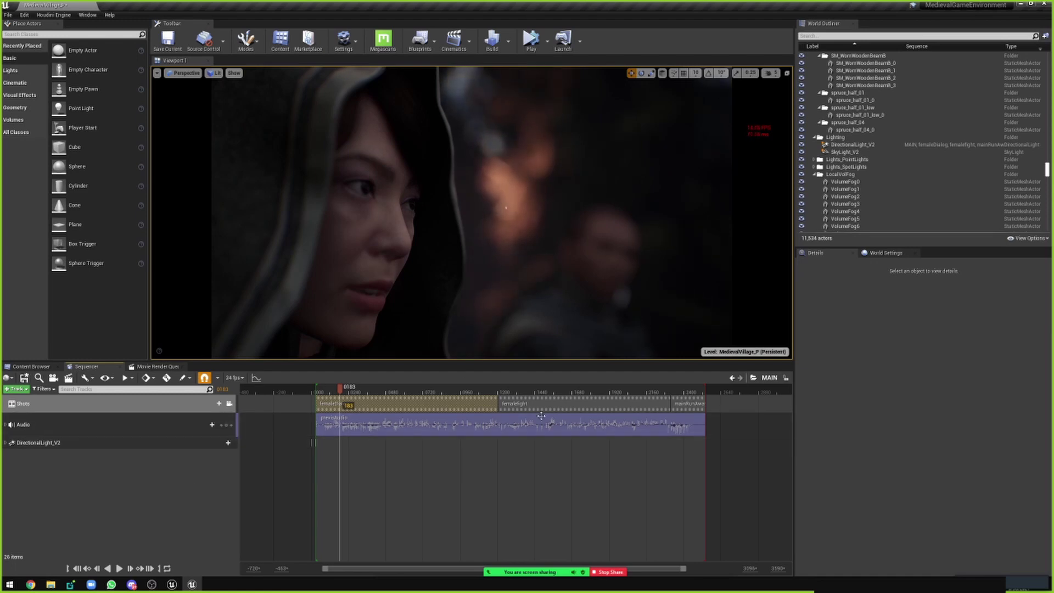
right_drag(495, 476, 489, 475)
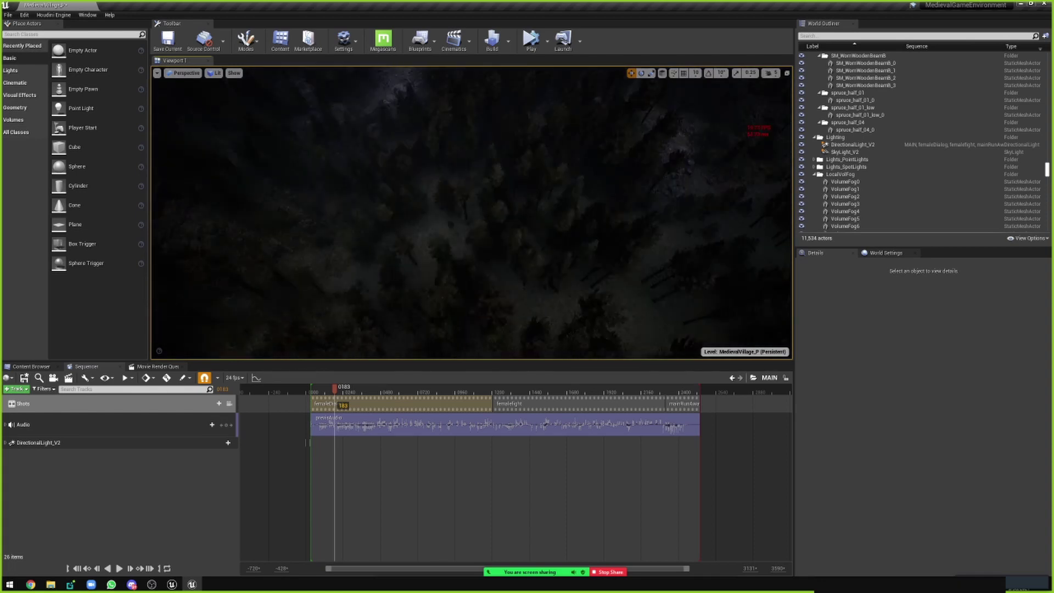
click(772, 73)
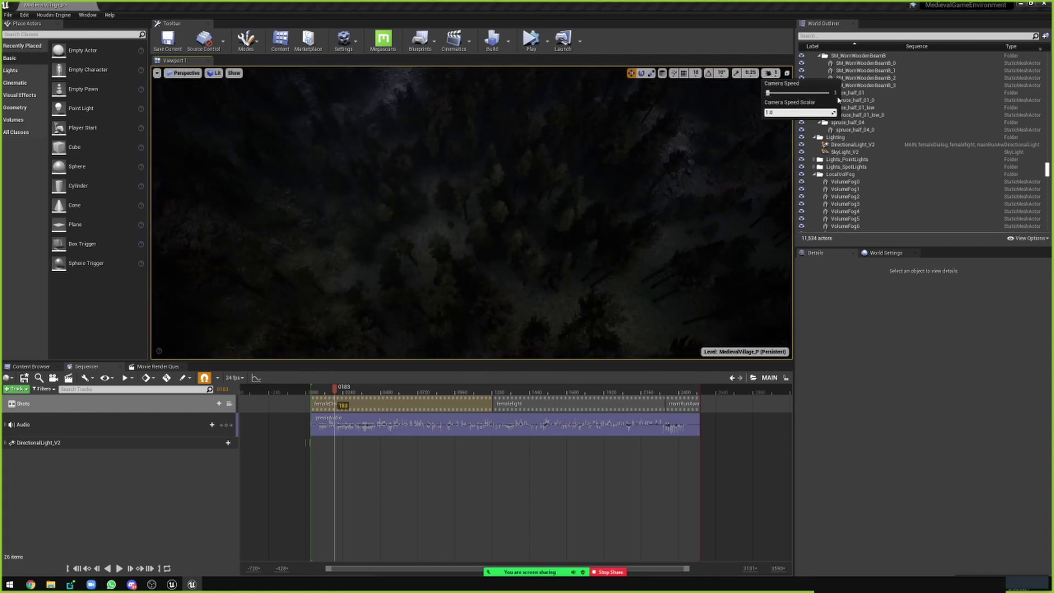
click(864, 71)
Step: Filter the actor list with 'dame', frame danielleHead and the Sparrow_Rogue rider, then deselect
scroll(863, 156, down, 5)
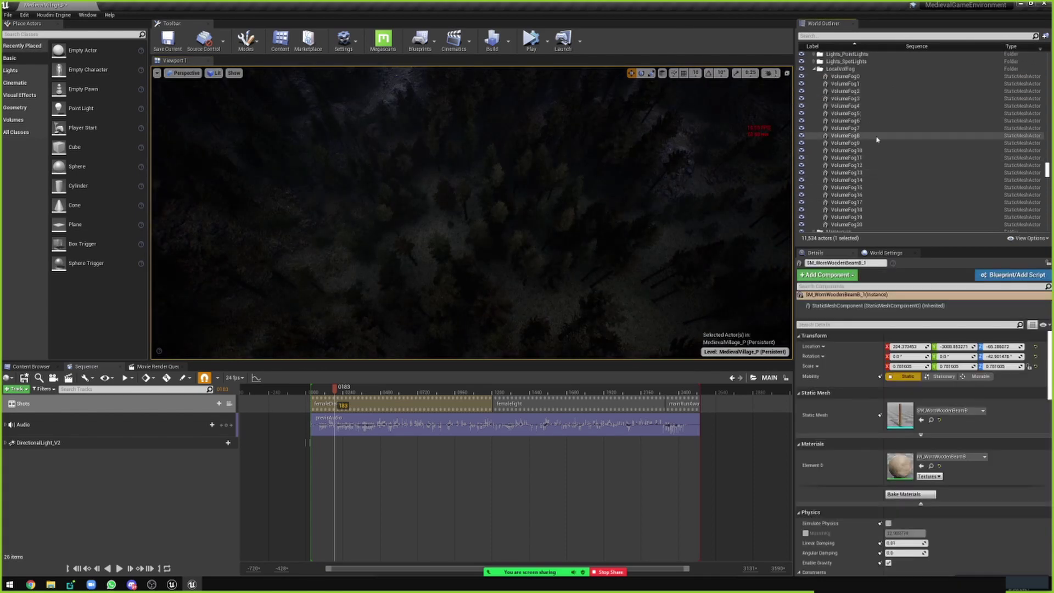
scroll(864, 156, down, 5)
click(825, 36)
text(dame)
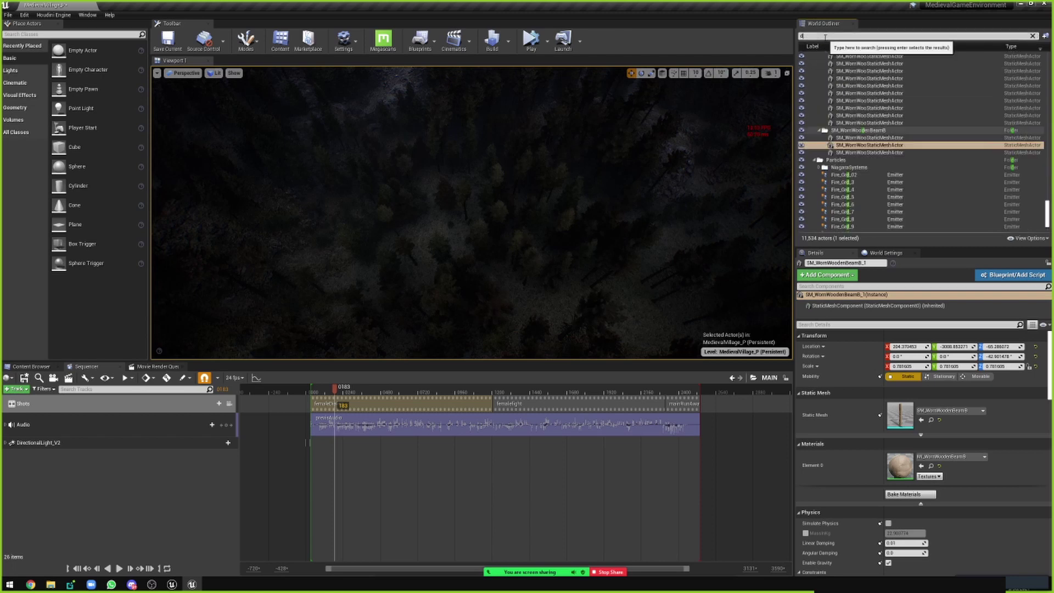
click(854, 85)
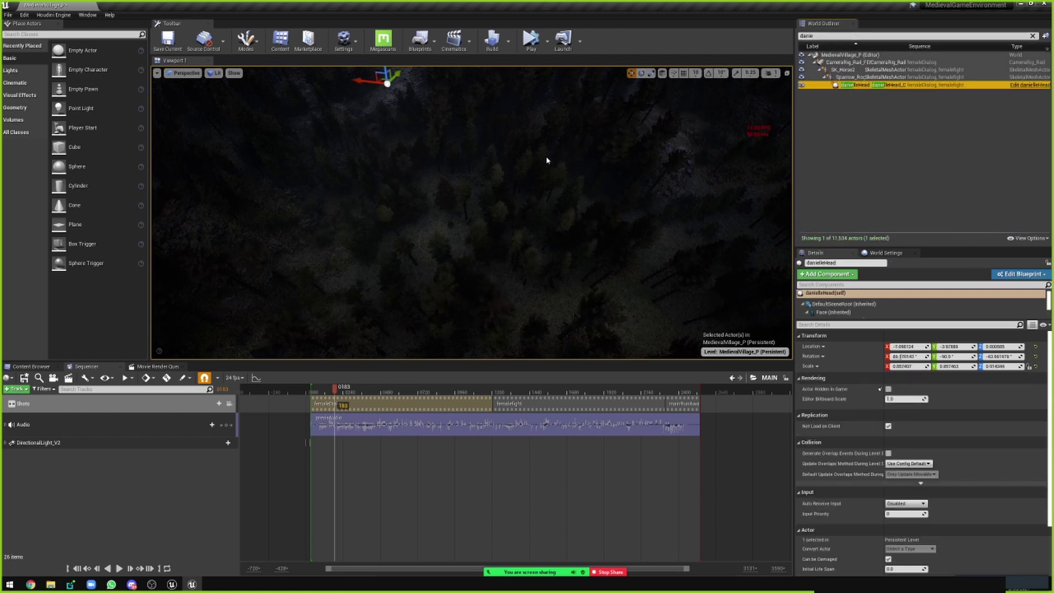
key(f)
click(847, 78)
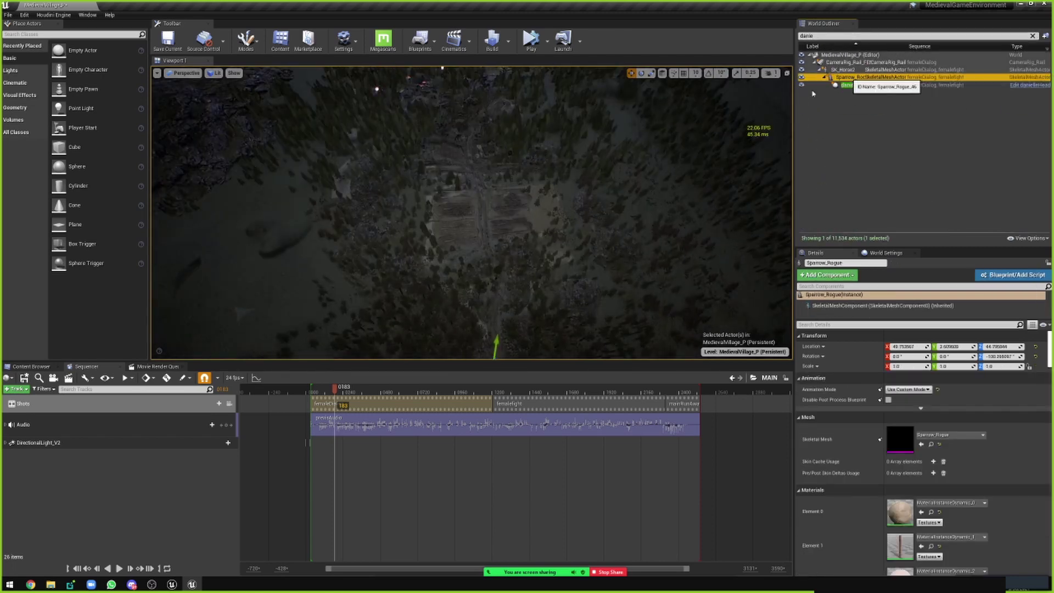
key(f)
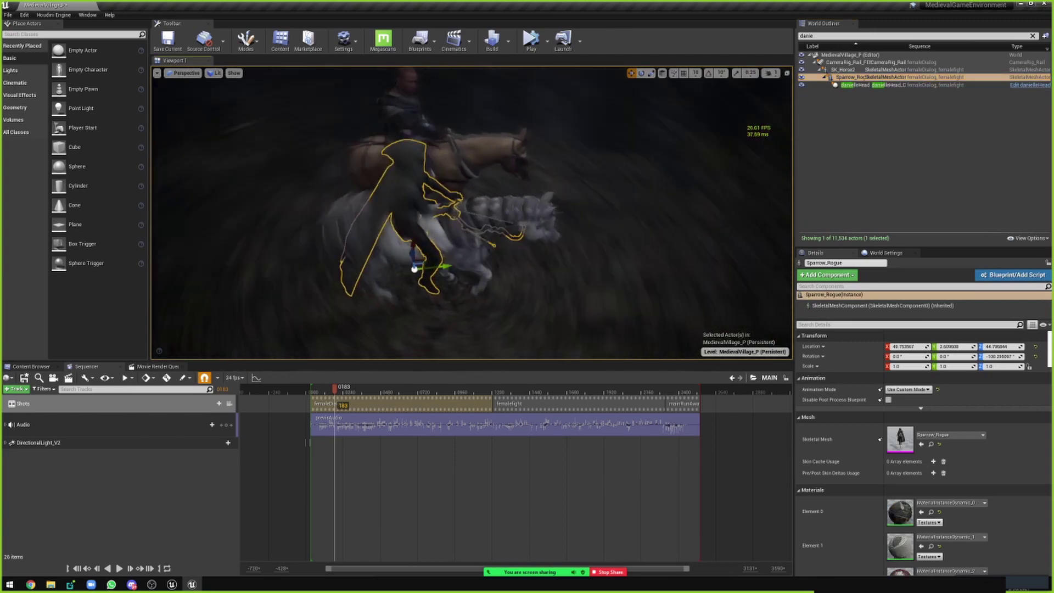
click(930, 171)
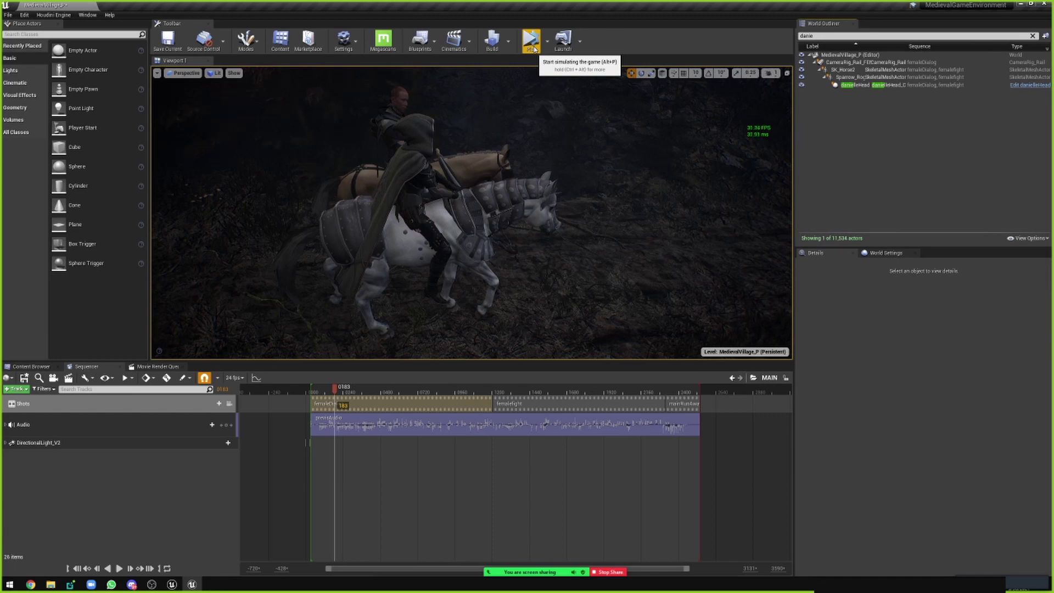
Step: Move the sequence to frame 0225, orbit around the two riders, and start simulating the level
right_drag(391, 459, 413, 460)
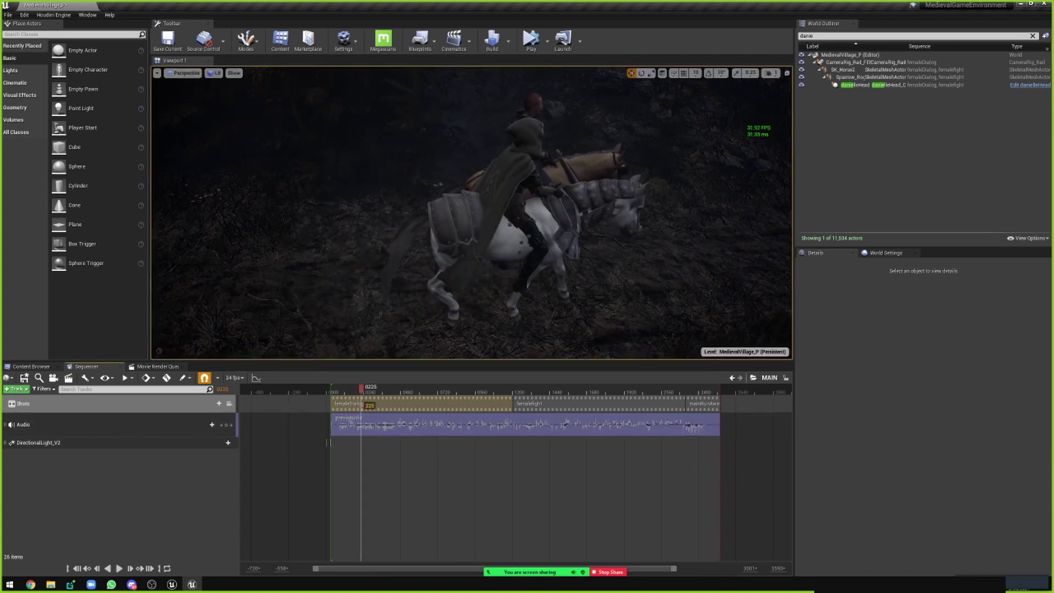
right_drag(488, 233, 488, 233)
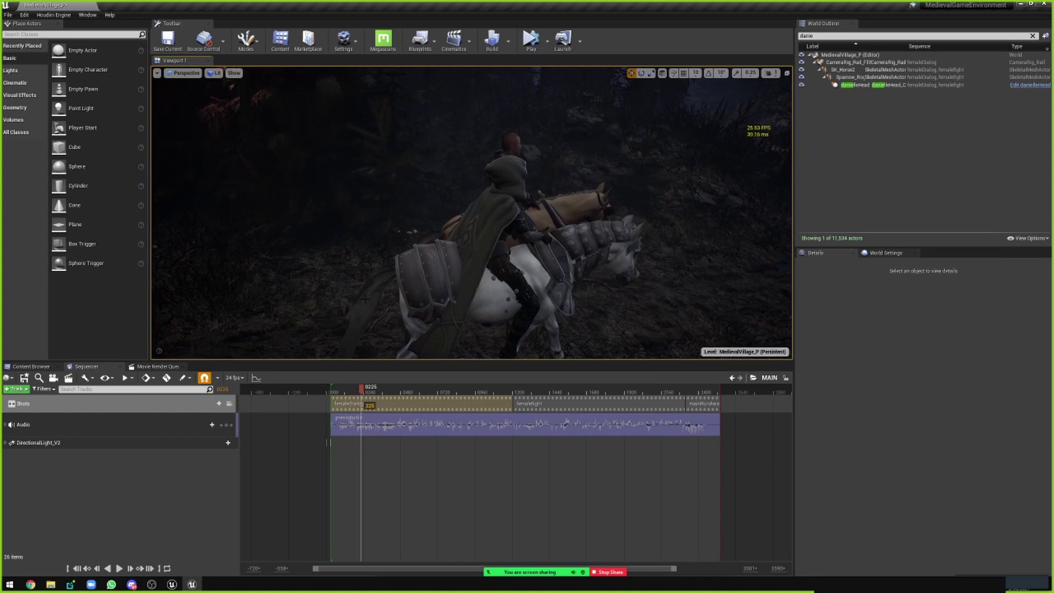
right_drag(363, 314, 367, 302)
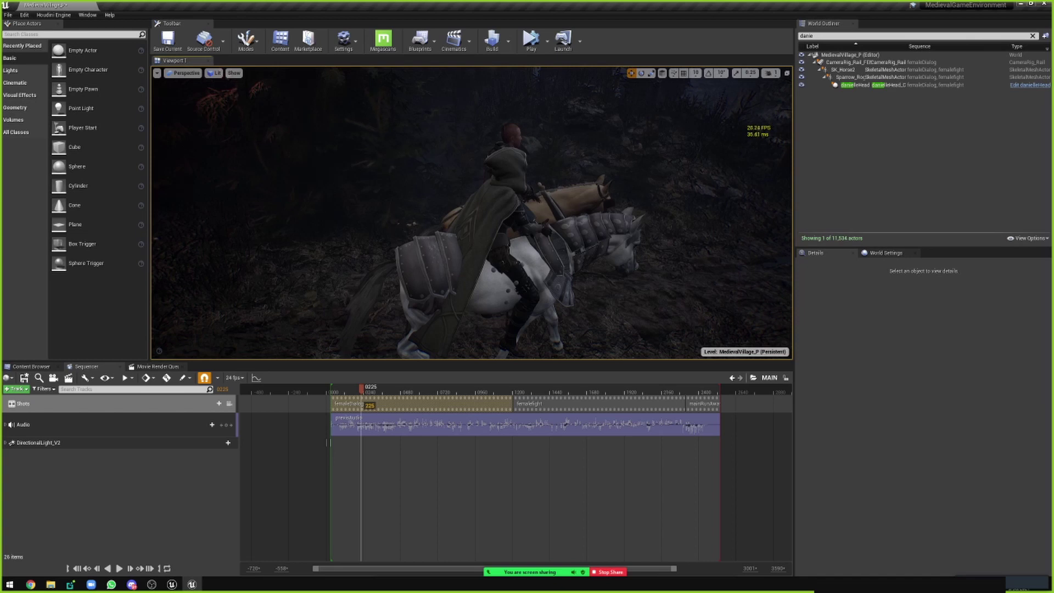
right_drag(470, 243, 469, 243)
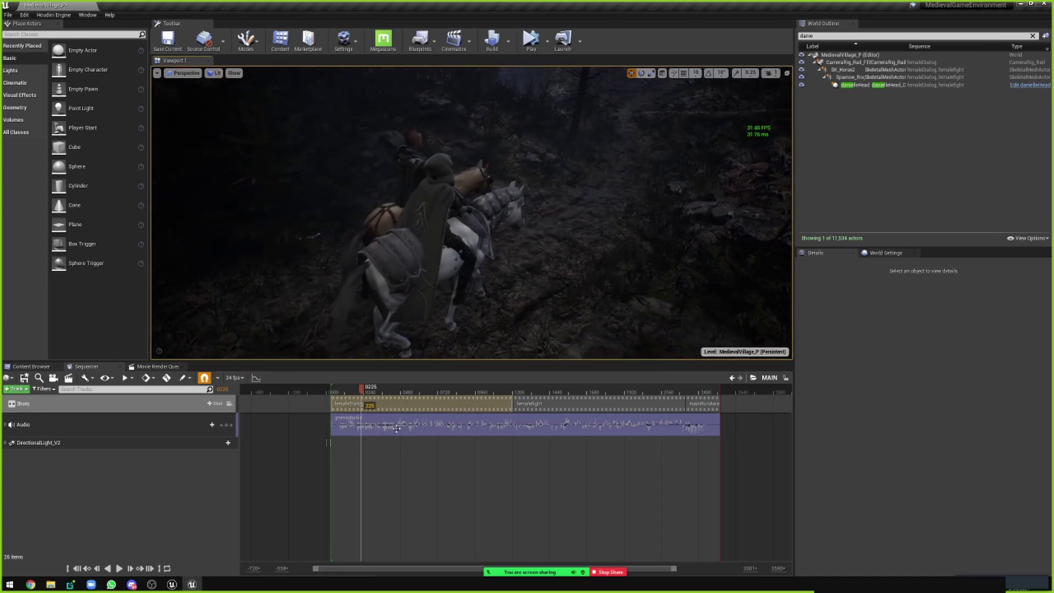
click(547, 43)
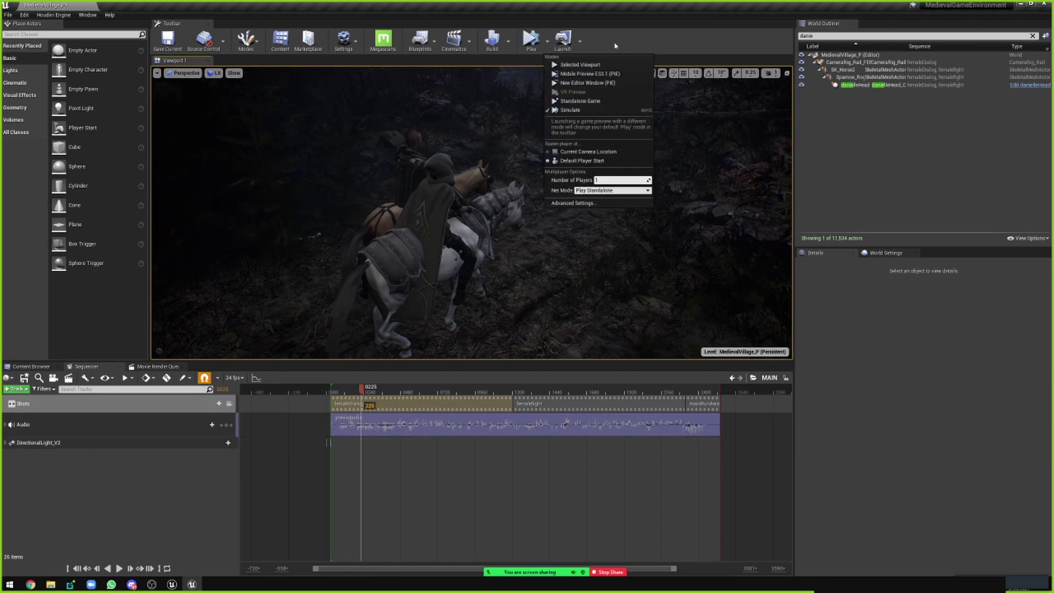
click(611, 42)
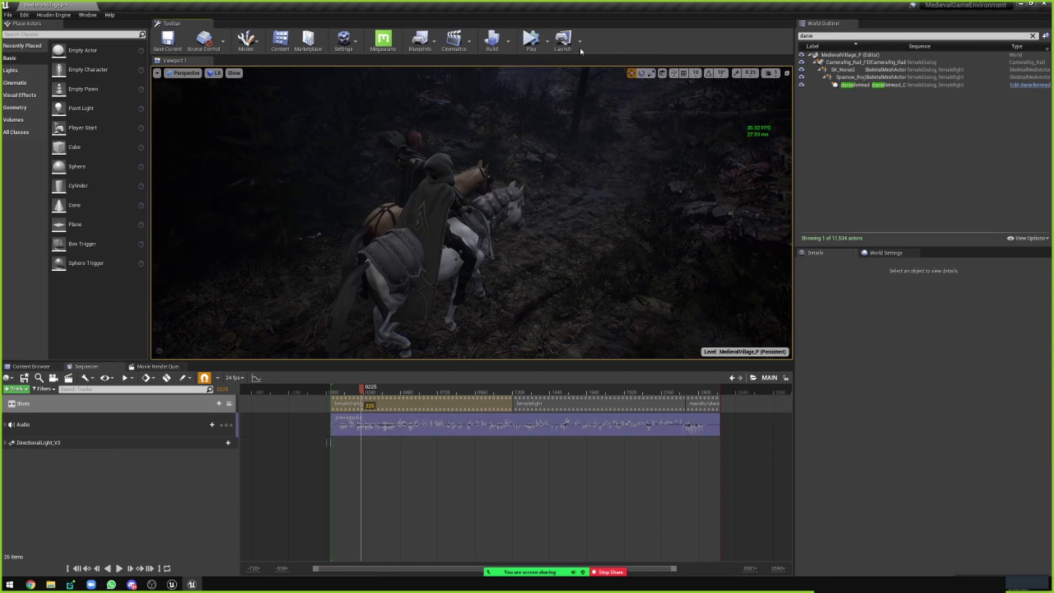
click(537, 43)
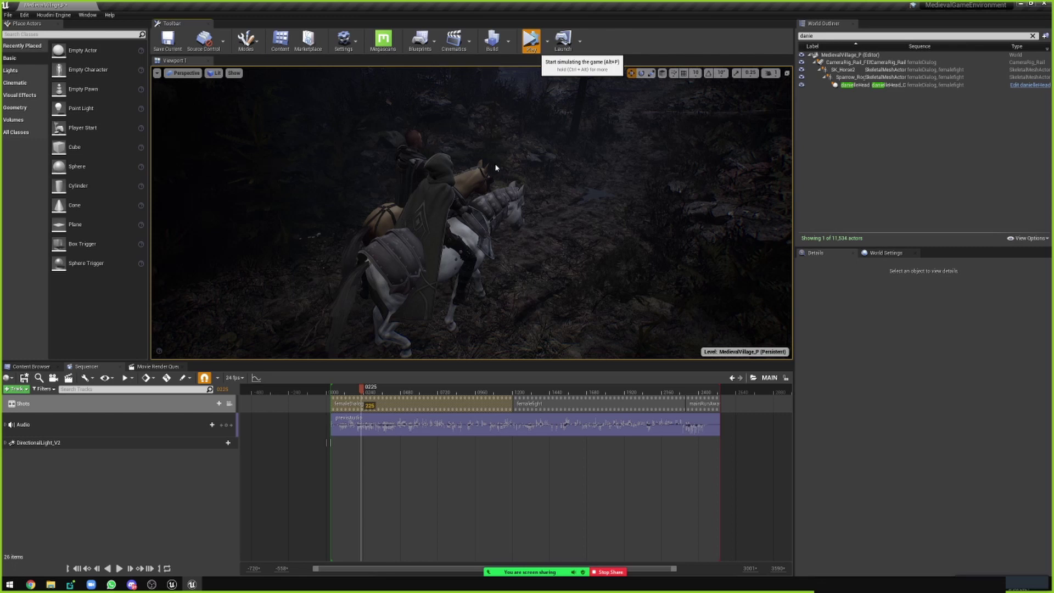
Step: Simulate with Alt+P, play the sequence and pause at frame 0289, then stop the simulation
key(alt+p)
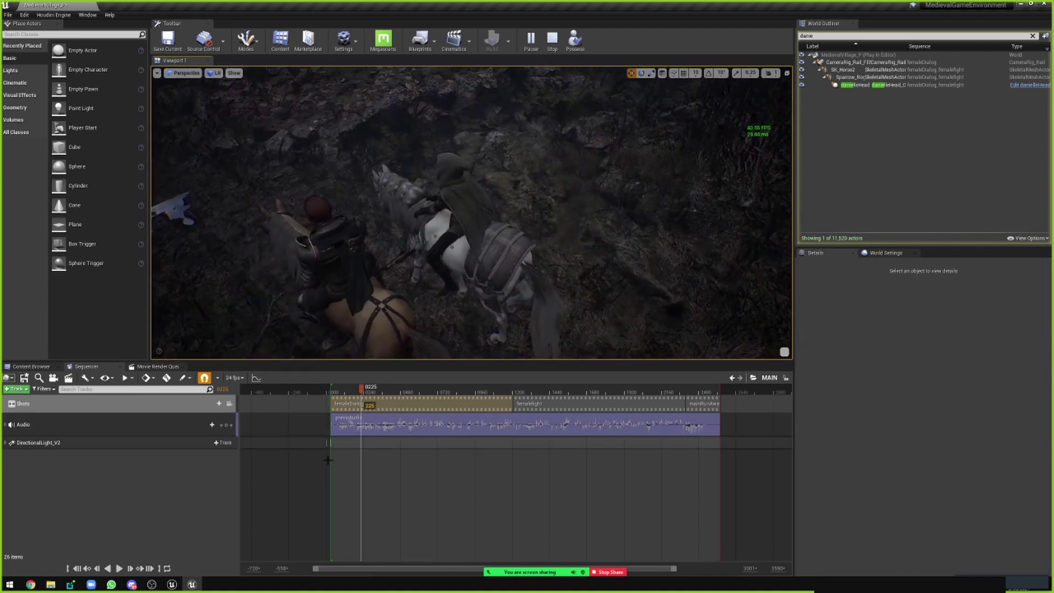
click(120, 569)
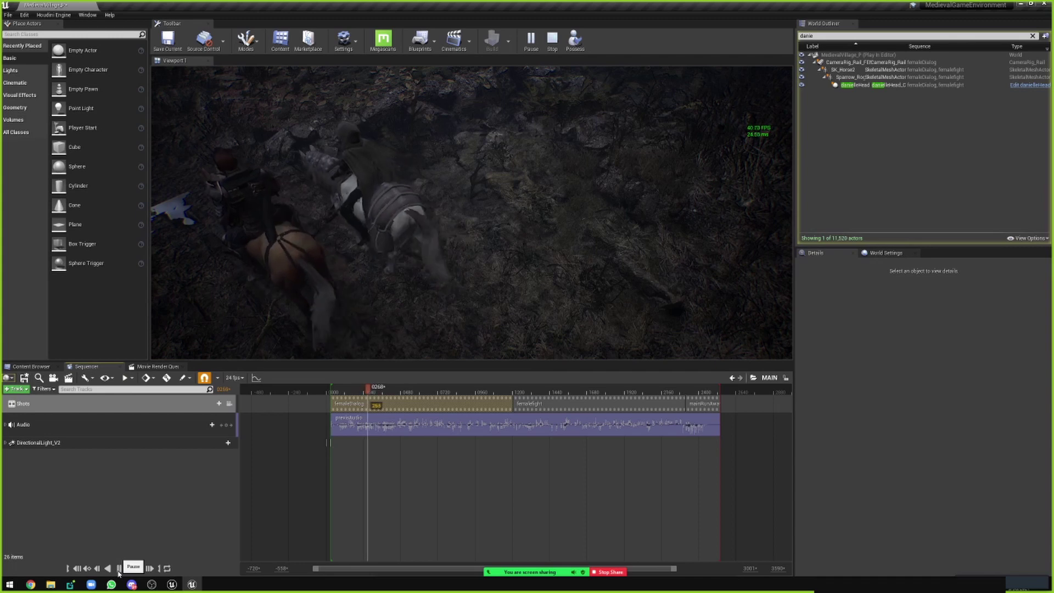
click(118, 570)
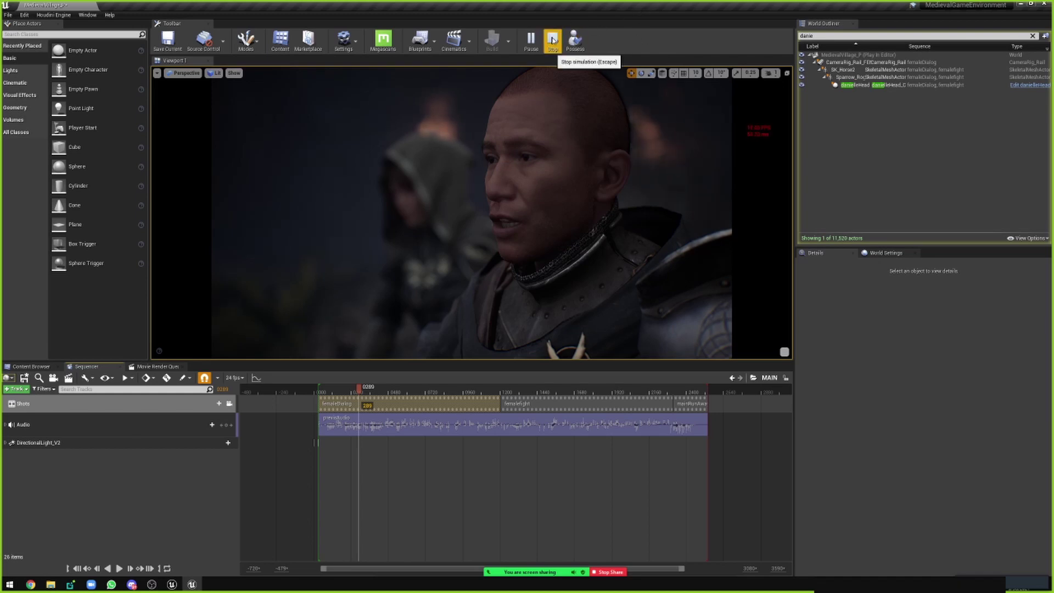
click(552, 40)
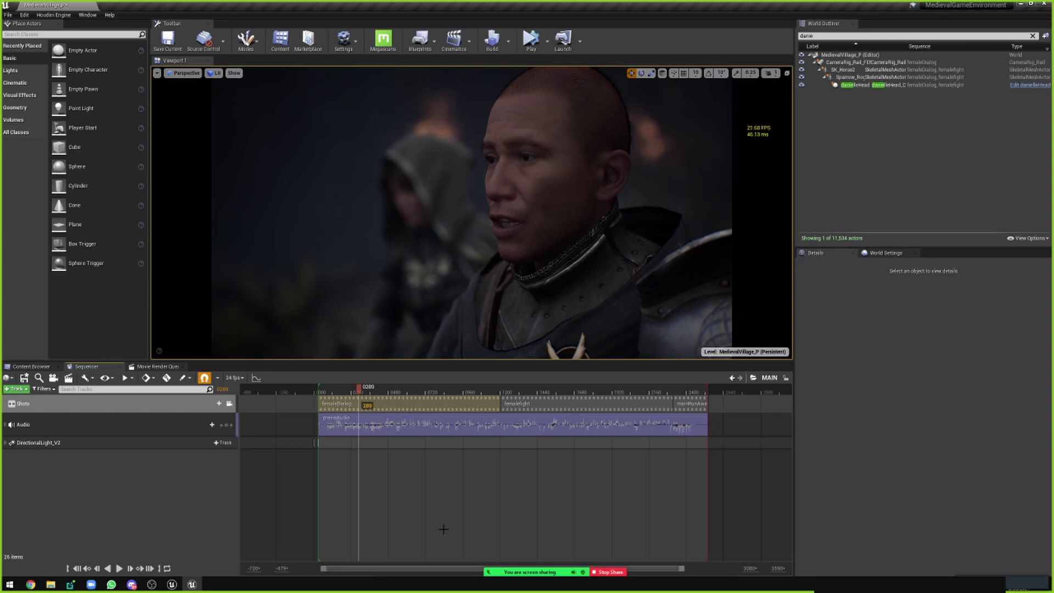
Step: Bring up the other Unreal Editor window holding the Des1 soldier scene
right_drag(406, 497, 369, 493)
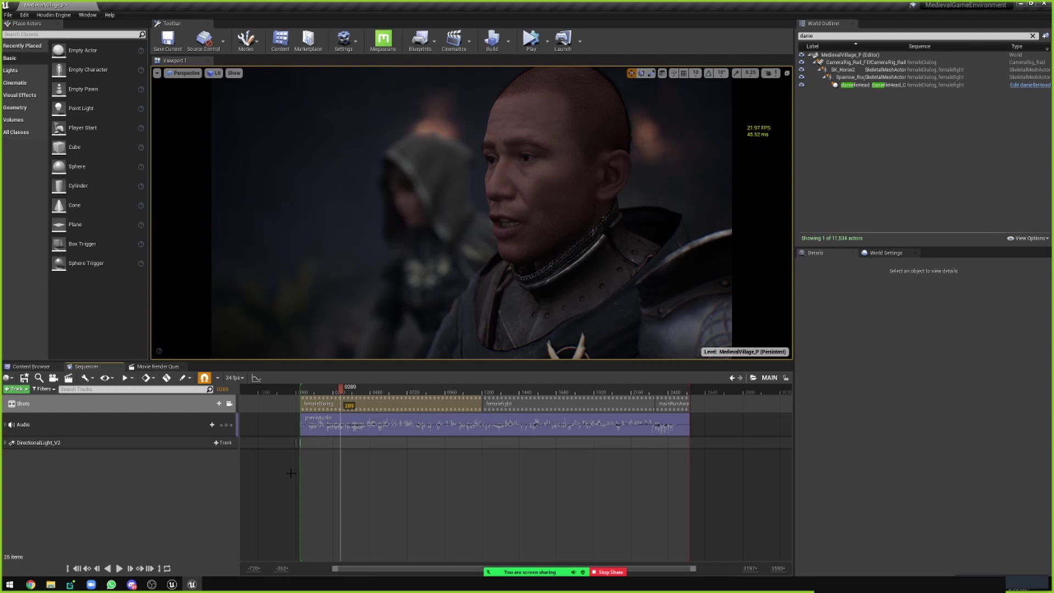
click(171, 585)
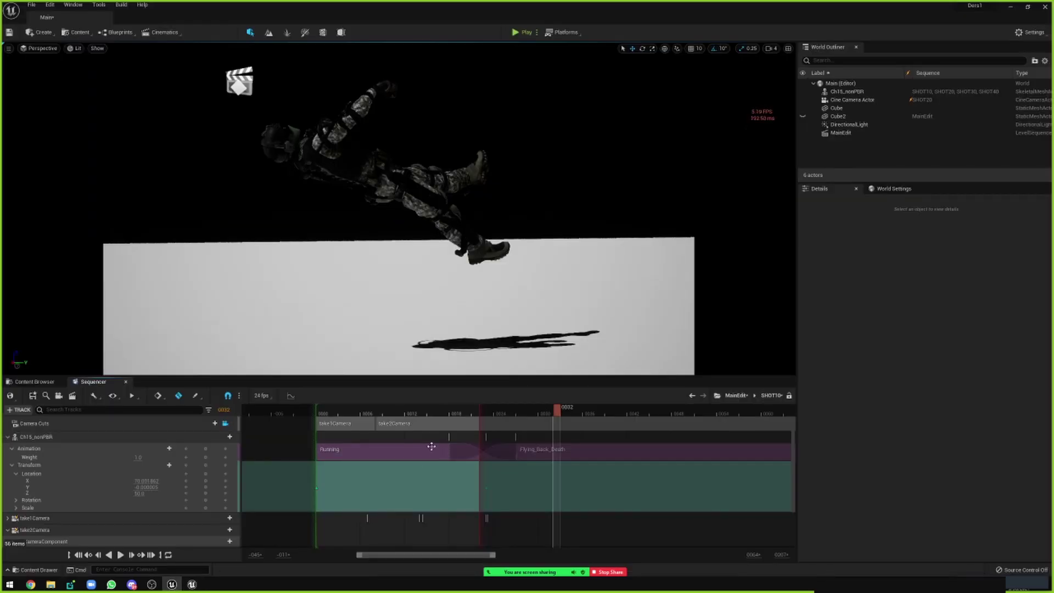
Step: Scrub the shot back to frame 0002 and go up to the parent MainEdit sequence
drag(451, 409, 333, 410)
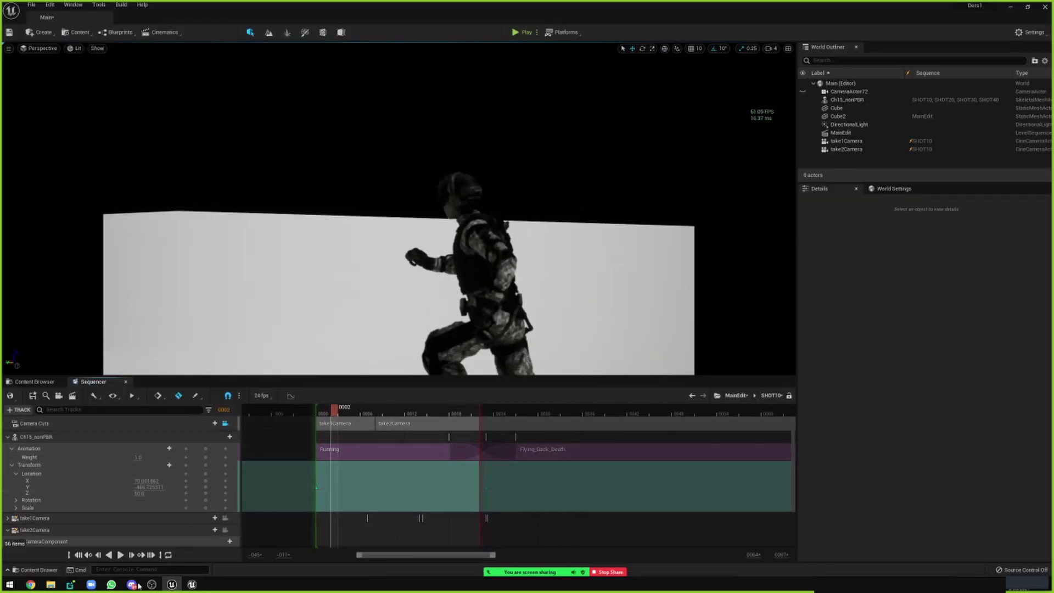
scroll(640, 520, up, 1)
scroll(640, 519, down, 1)
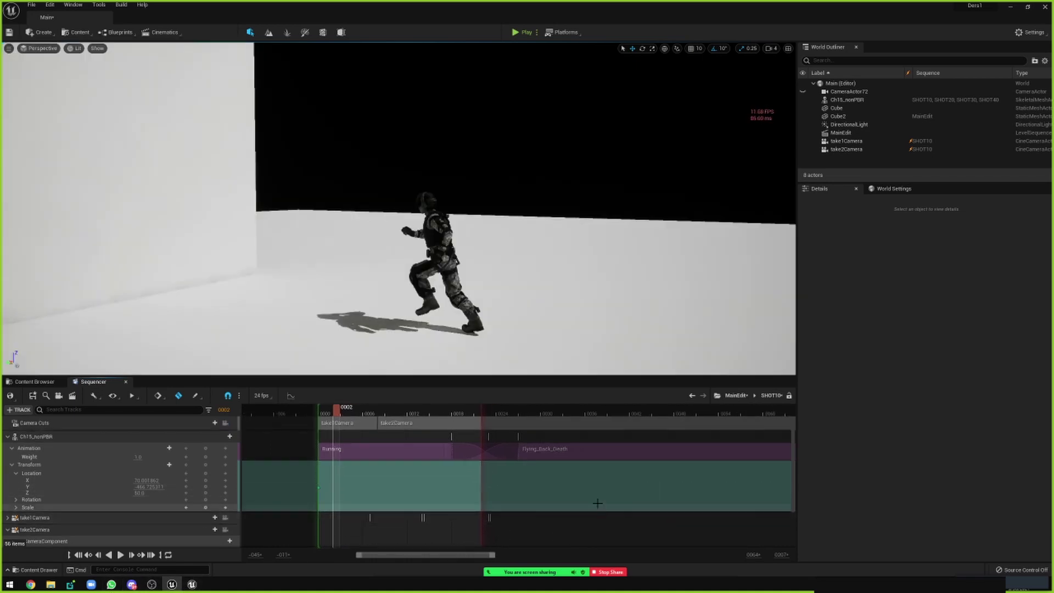
key(alt+Left)
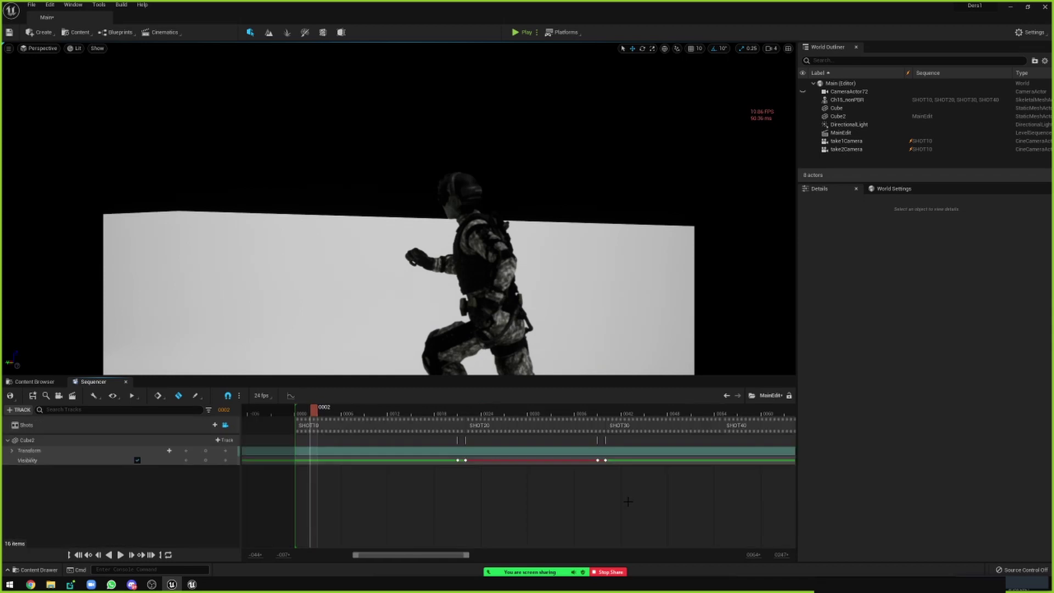
Step: Zoom out the timeline, end the MainEdit playback range at frame 72, and play it
ctrl+scroll(497, 508, down, 2)
ctrl+scroll(501, 511, down, 2)
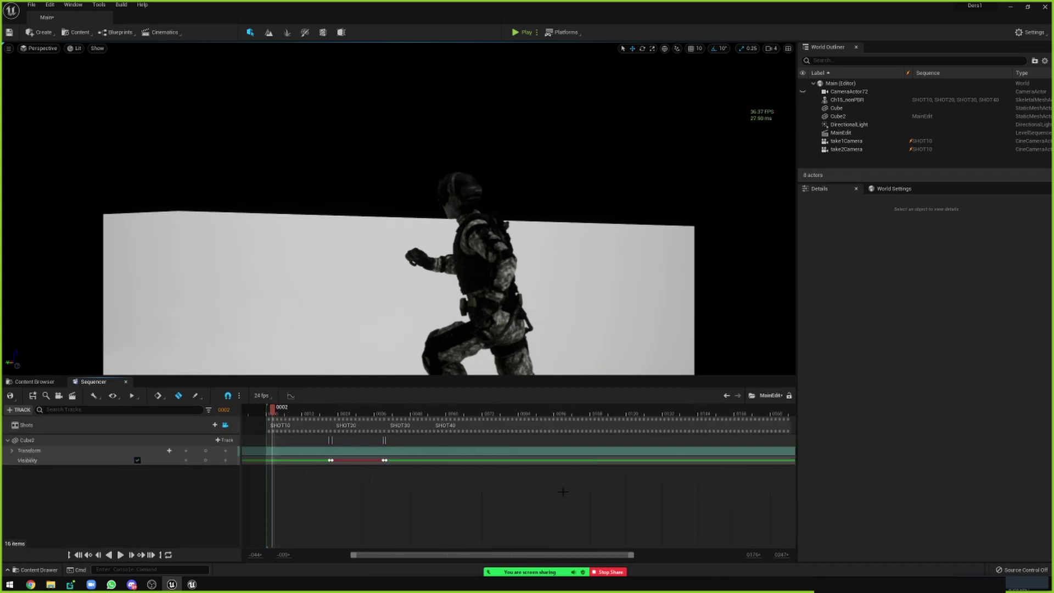
ctrl+scroll(500, 494, down, 2)
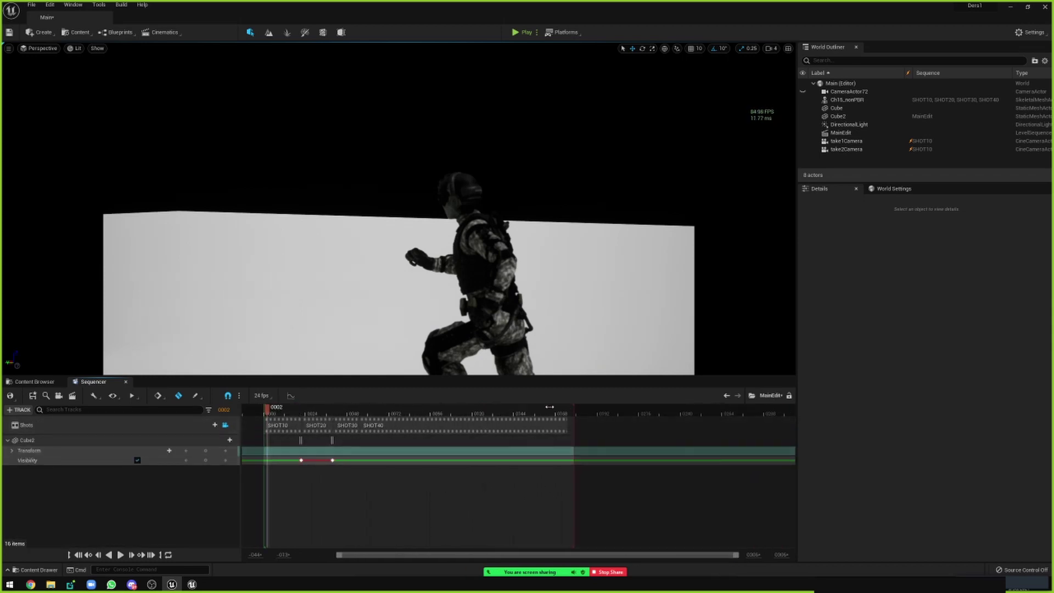
drag(550, 407, 395, 406)
right_drag(372, 475, 540, 475)
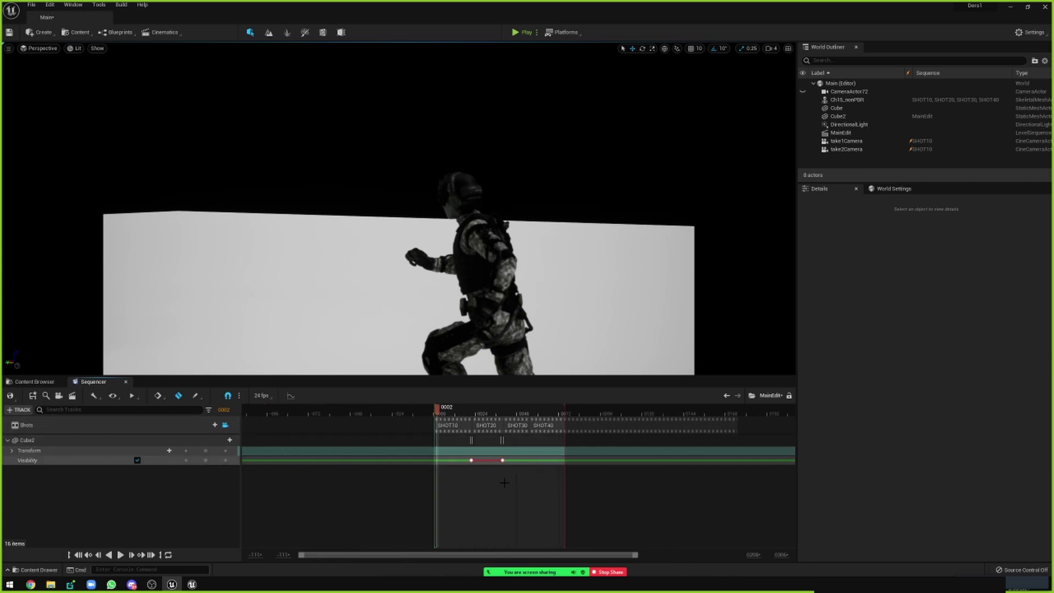
ctrl+scroll(504, 483, up, 2)
right_drag(485, 497, 397, 509)
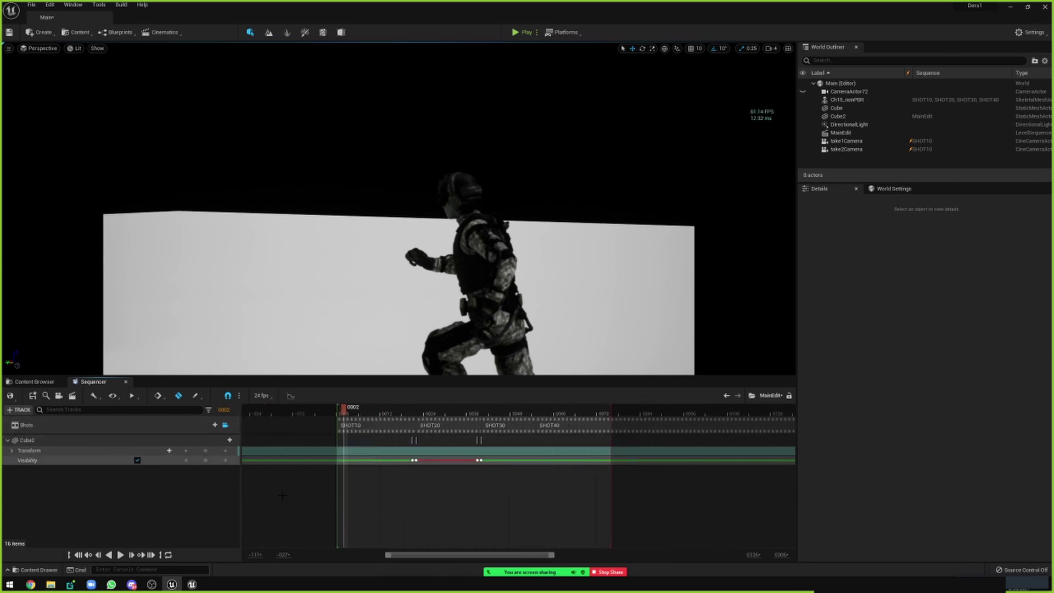
key(space)
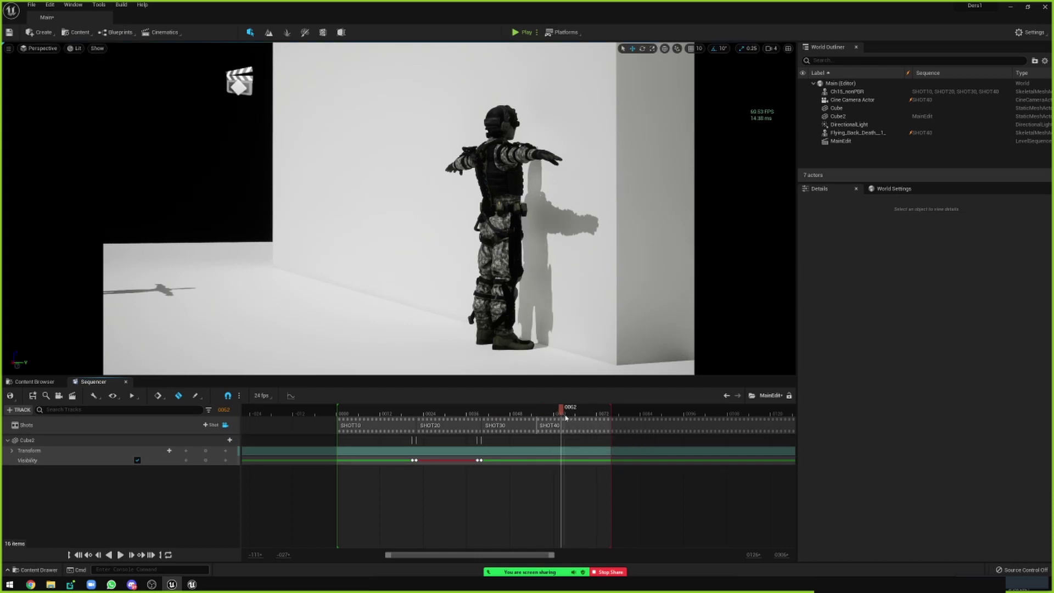
Step: Open SHOT40, pilot its cine camera, and fly toward the red-clad character
double_click(551, 425)
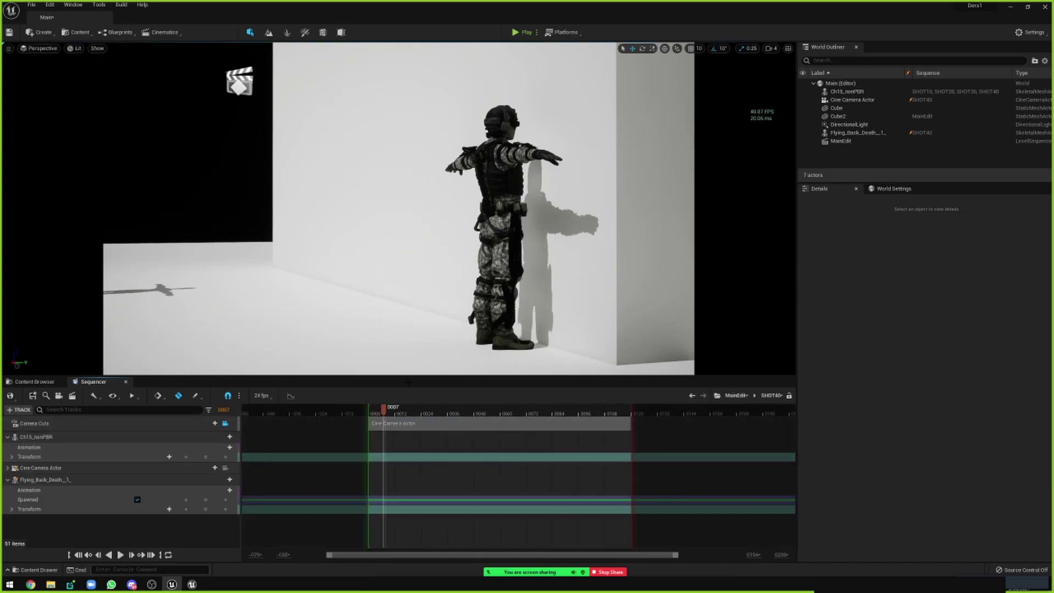
click(225, 424)
click(226, 423)
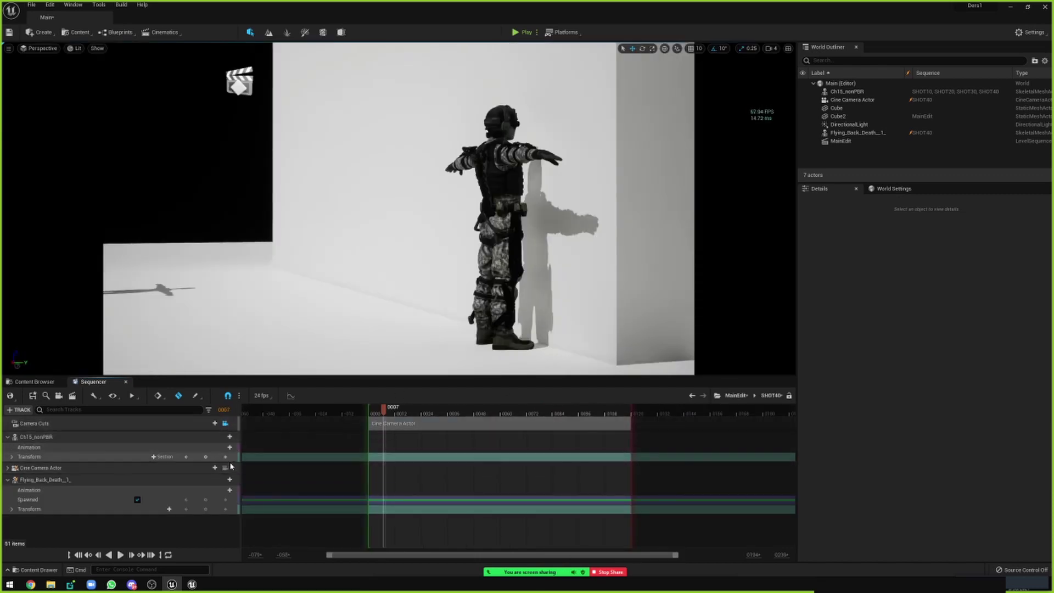
click(225, 468)
right_drag(359, 269, 359, 268)
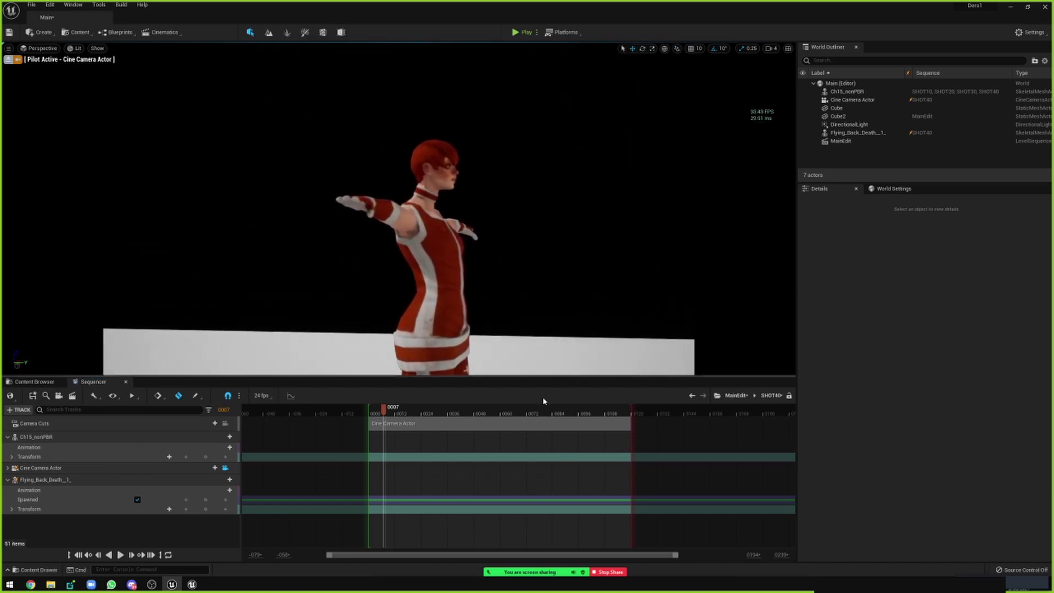
Step: Back in MainEdit, follow camera cuts again and play through to frame 0072
click(736, 395)
key(space)
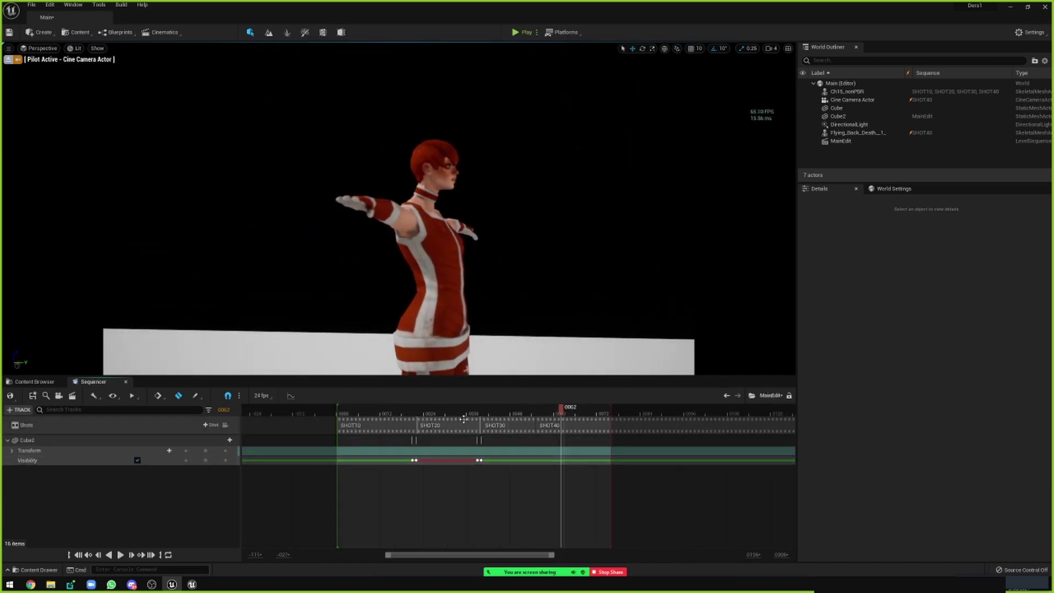
key(space)
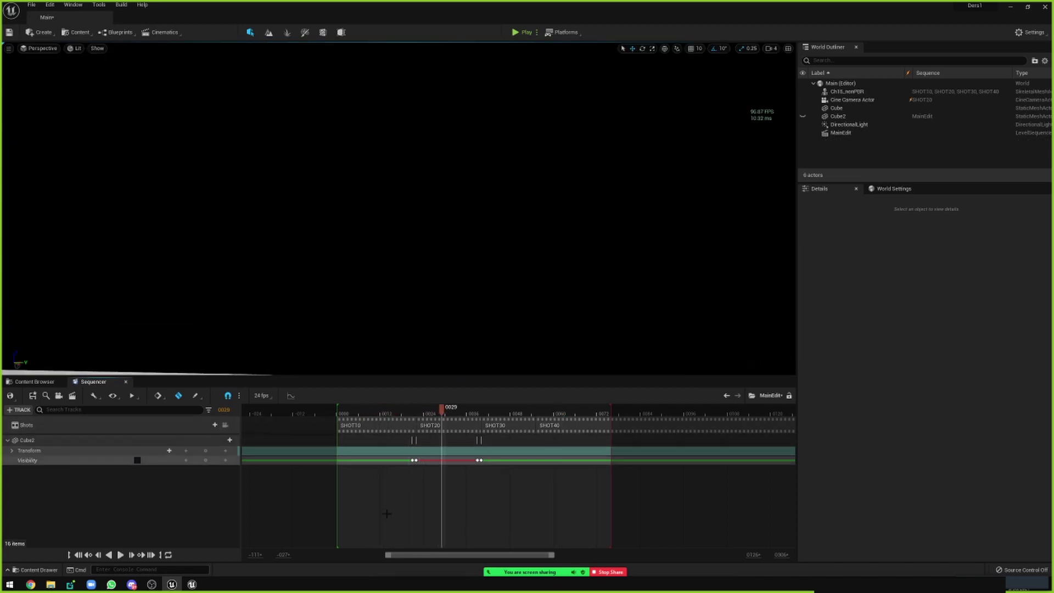
click(225, 425)
key(space)
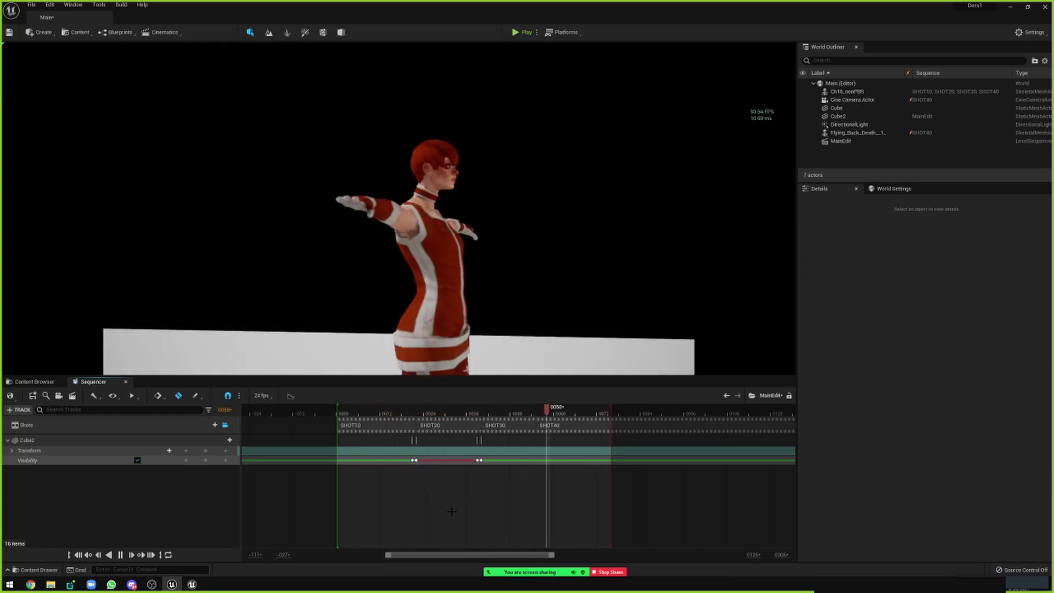
key(space)
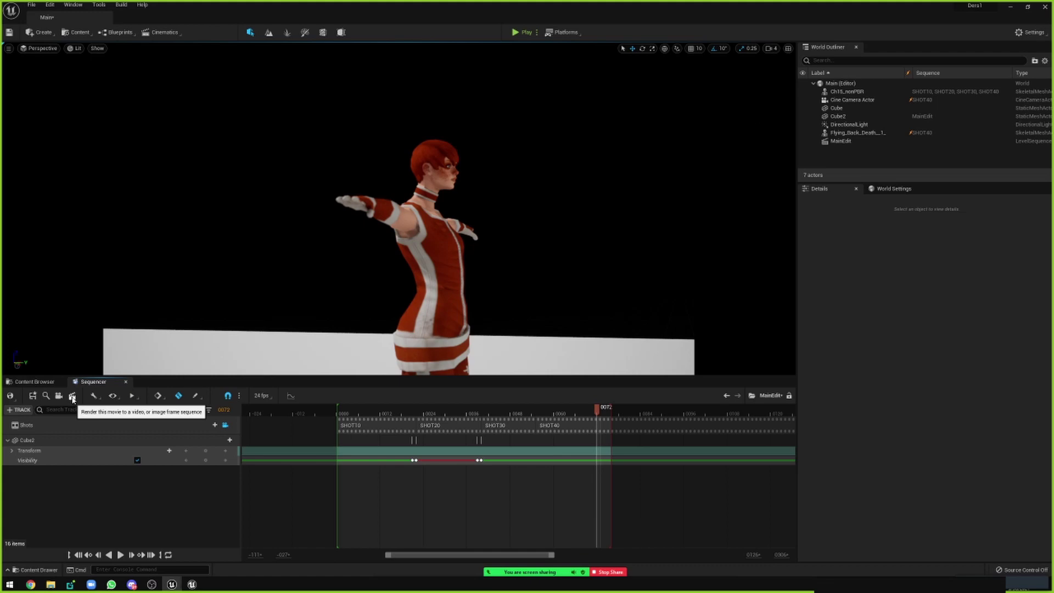
Step: Bring up Render Movie Settings and keep Video Sequence (avi) as the image output format
click(72, 399)
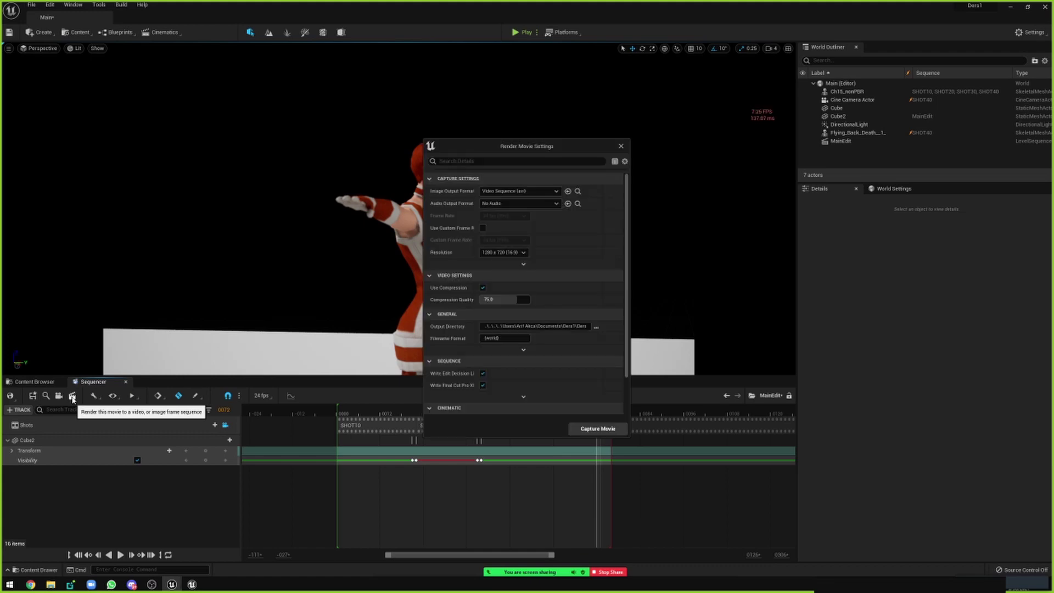
click(545, 192)
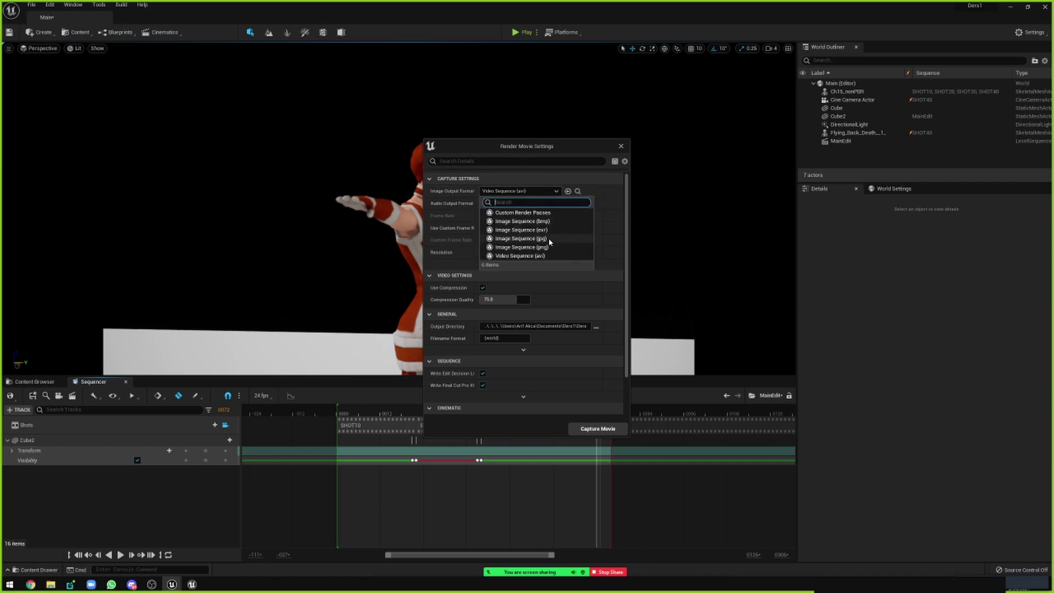
click(550, 207)
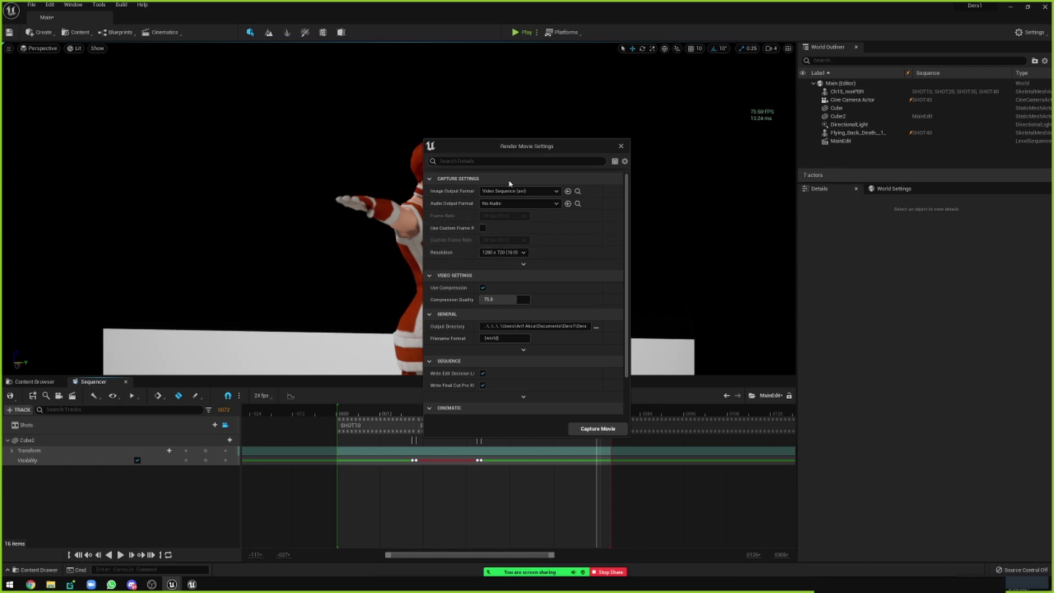
scroll(498, 275, down, 2)
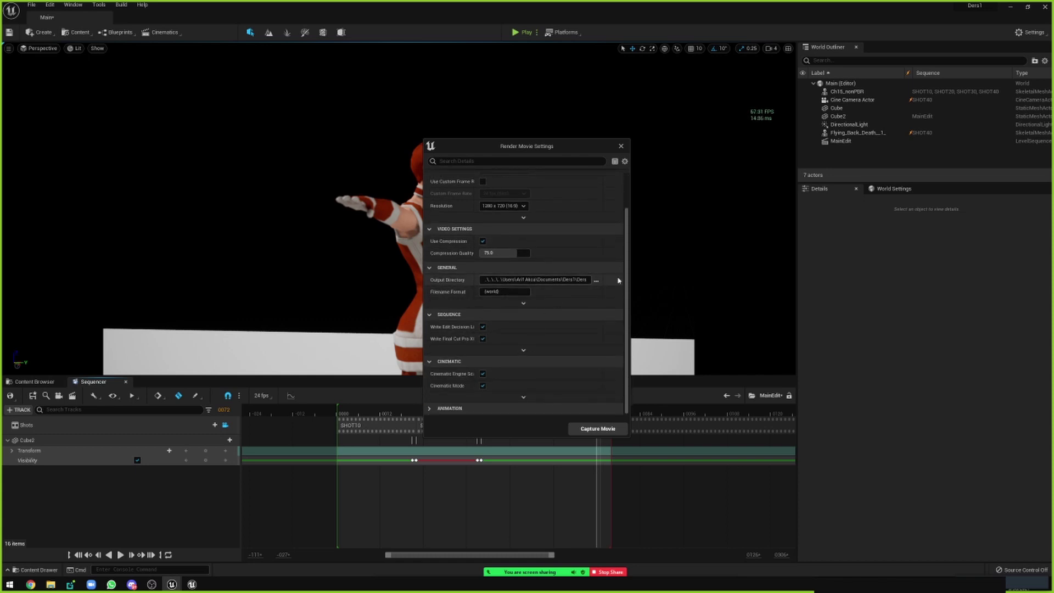
Step: Create a Desktop folder named 'output' and select it as the render Output Directory
click(596, 280)
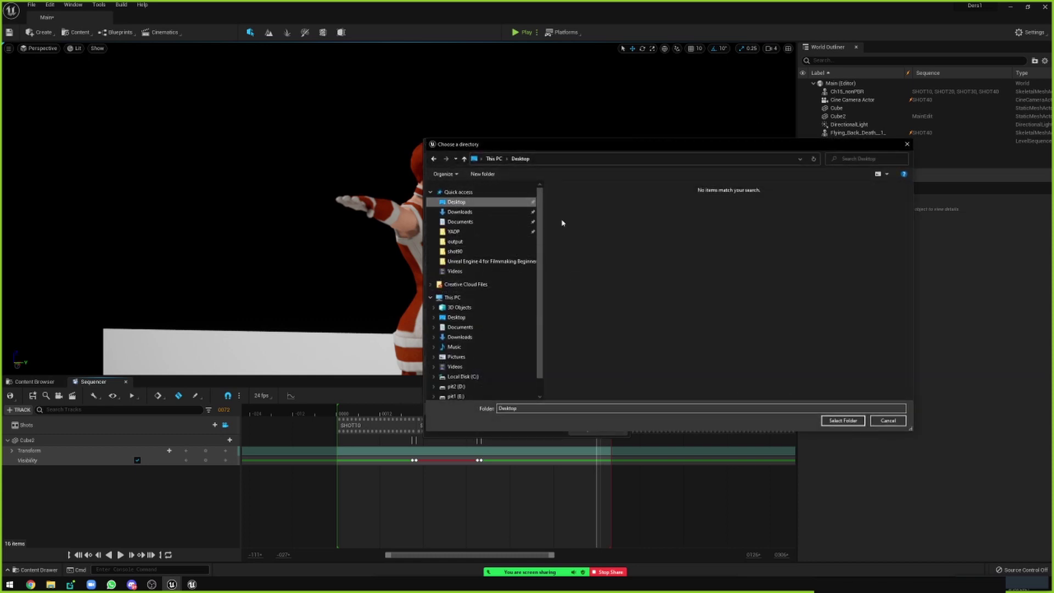
right_click(603, 303)
mouse_move(681, 405)
click(738, 401)
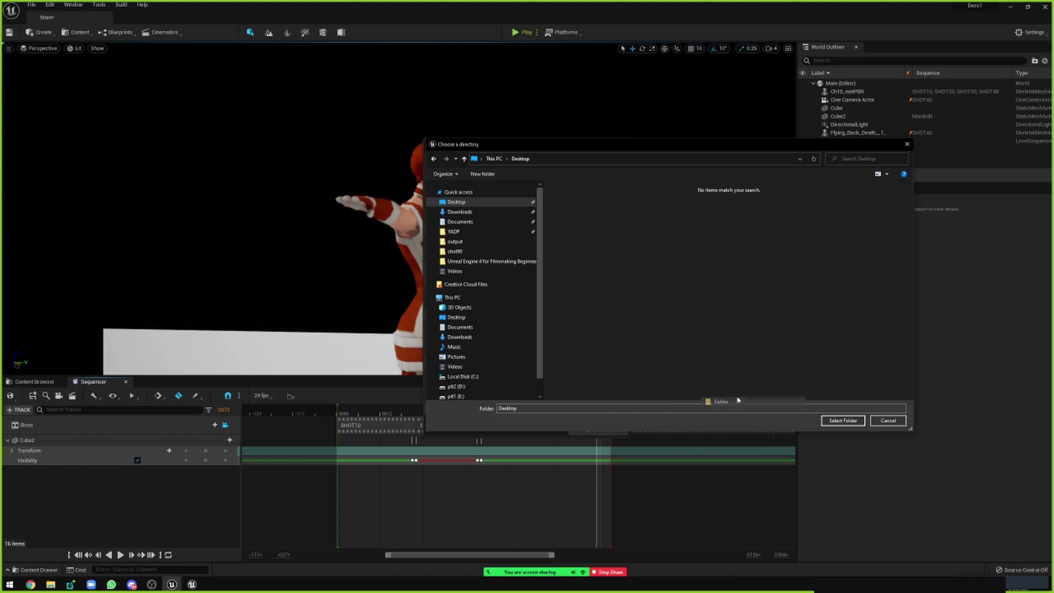
text(outp)
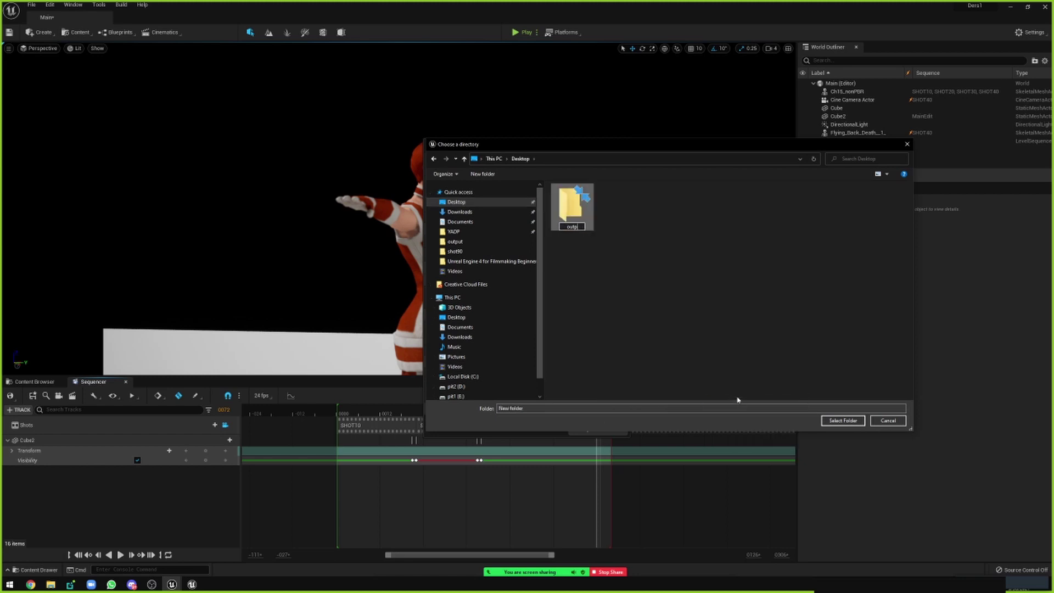
key(Return)
key(Return)
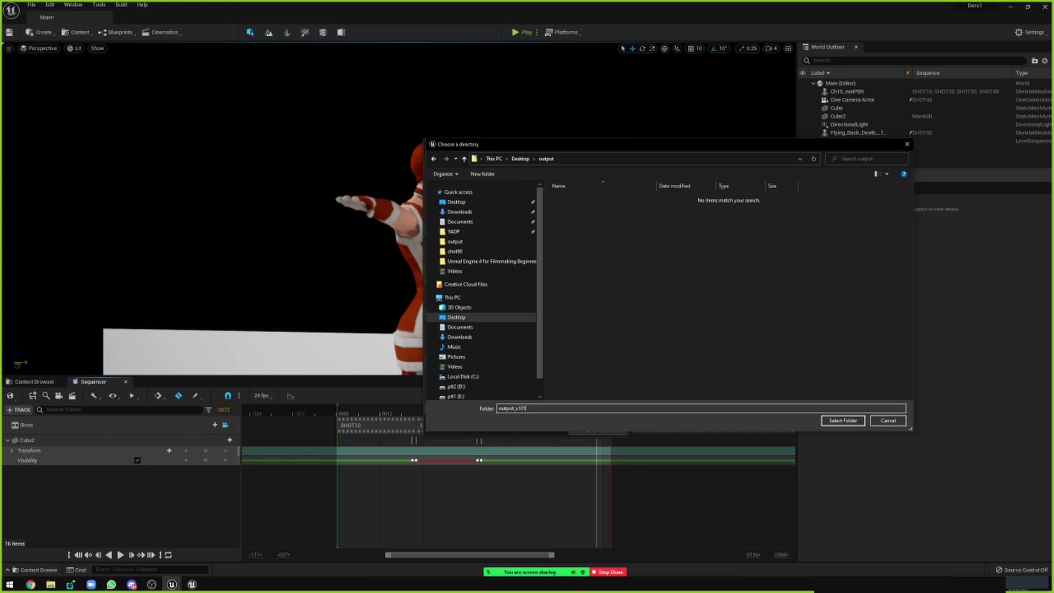
key(Return)
click(577, 297)
click(847, 422)
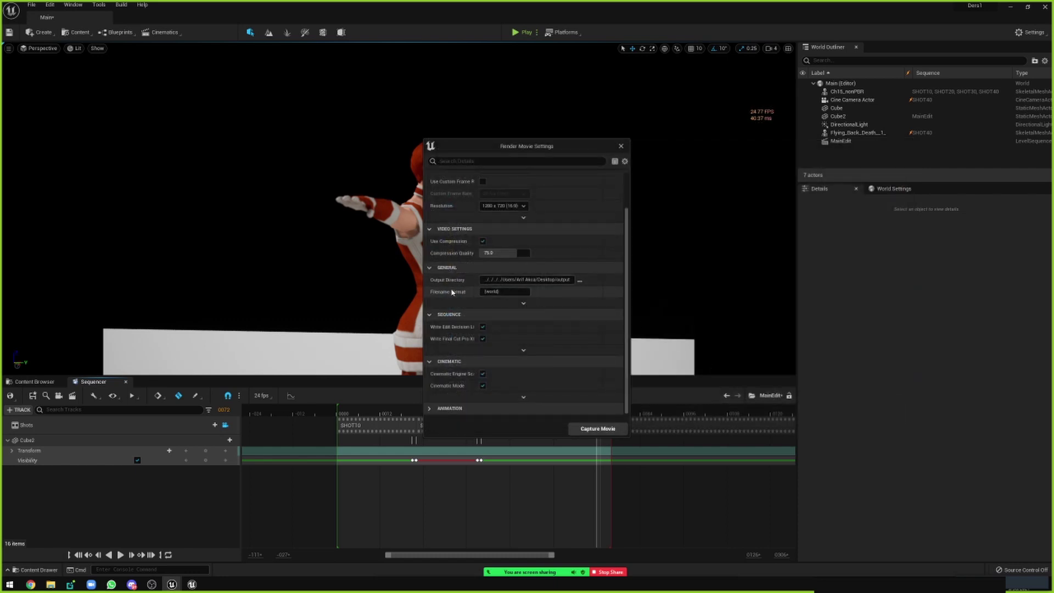
Step: Replace the {world} Filename Format with output_v101
click(504, 291)
text(output_v101)
key(ctrl+a)
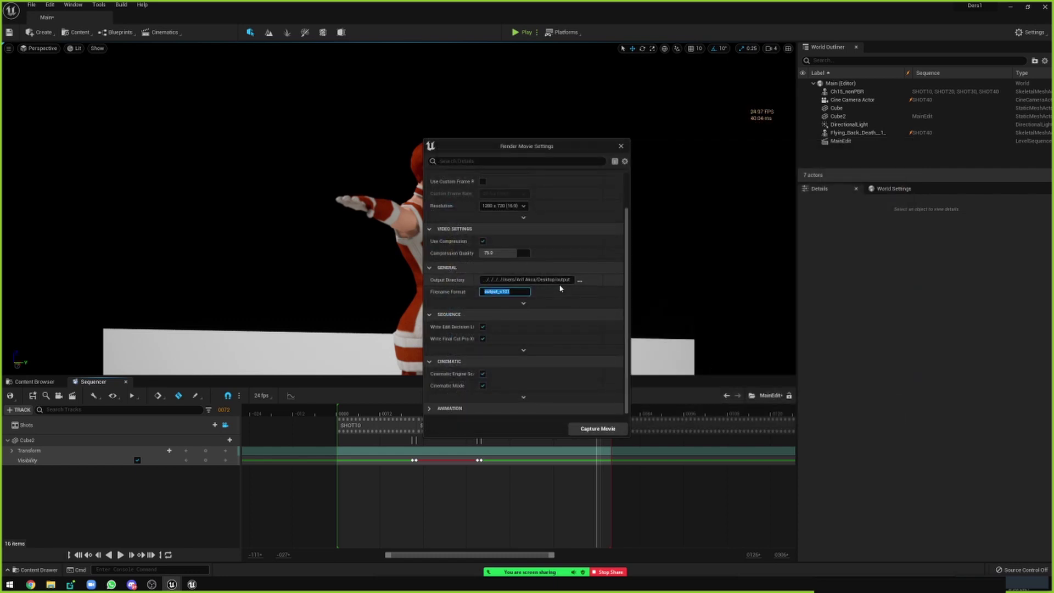
key(Home)
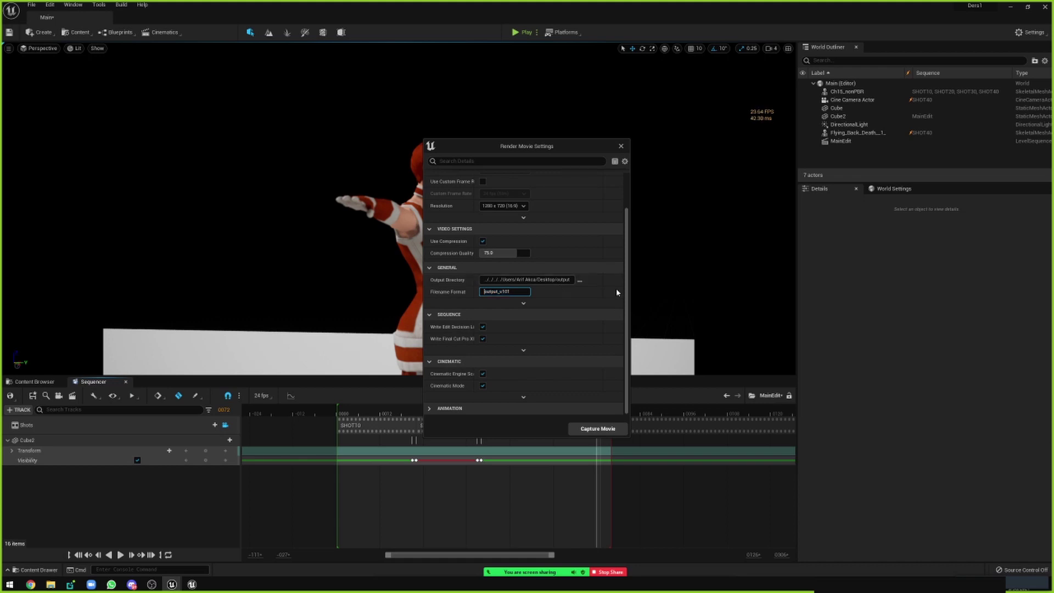
scroll(603, 264, down, 3)
scroll(495, 386, up, 3)
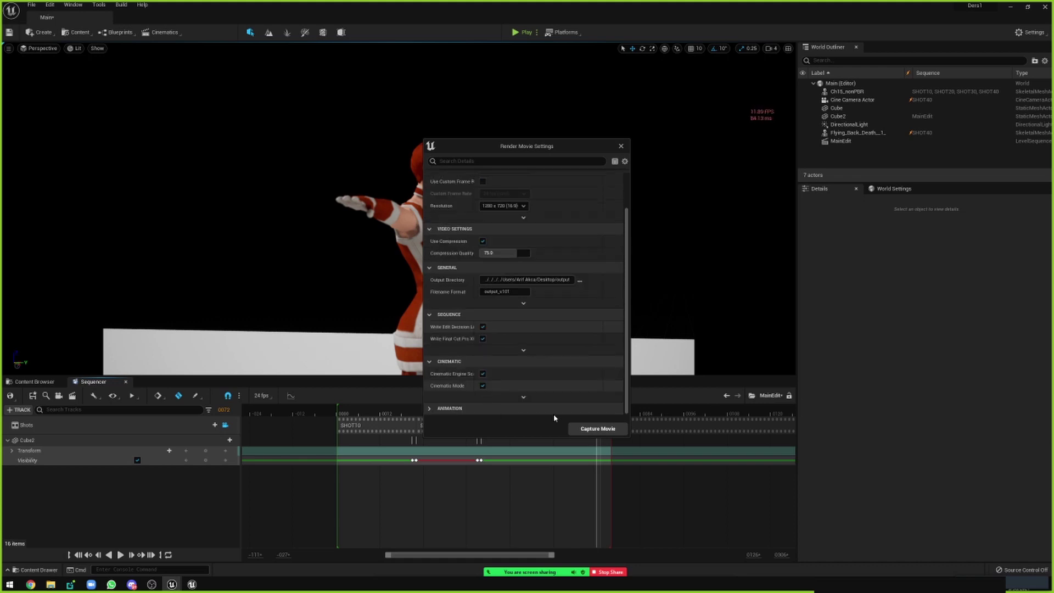
Step: Capture the MainEdit movie after saving the selected level and sequences
click(604, 429)
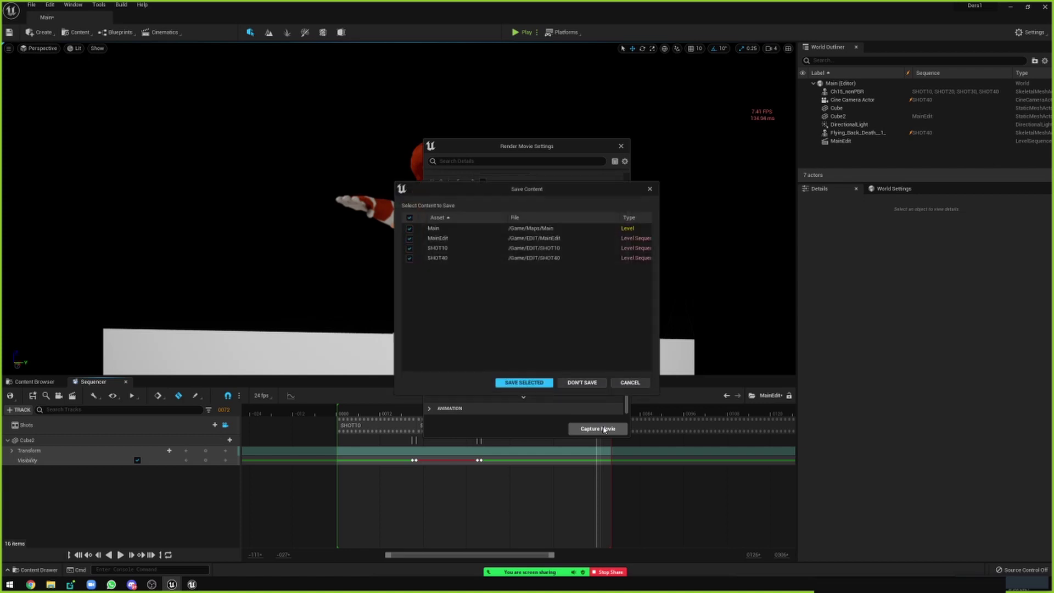
click(524, 382)
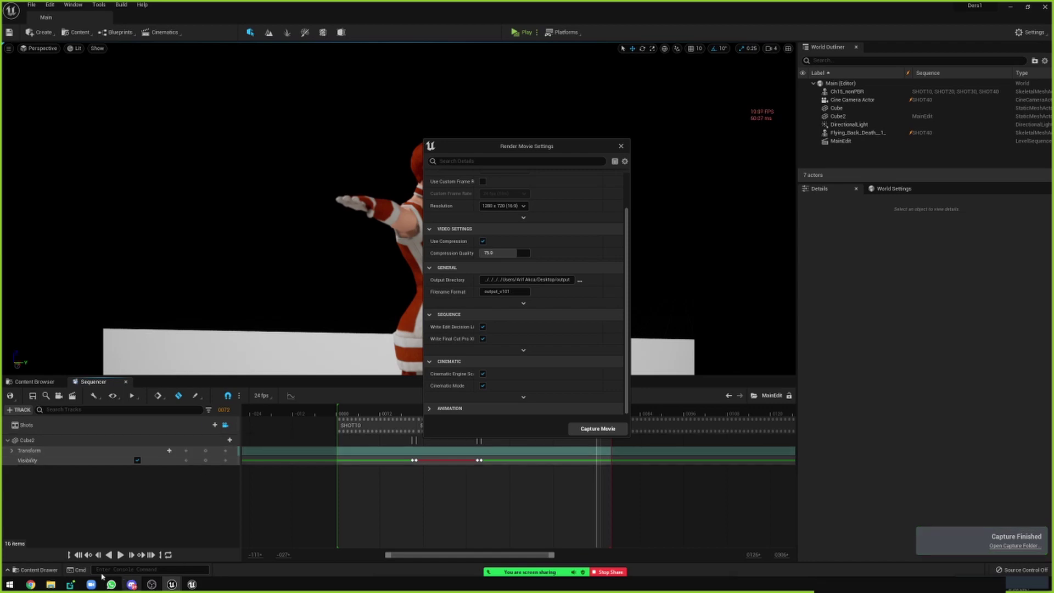
click(50, 585)
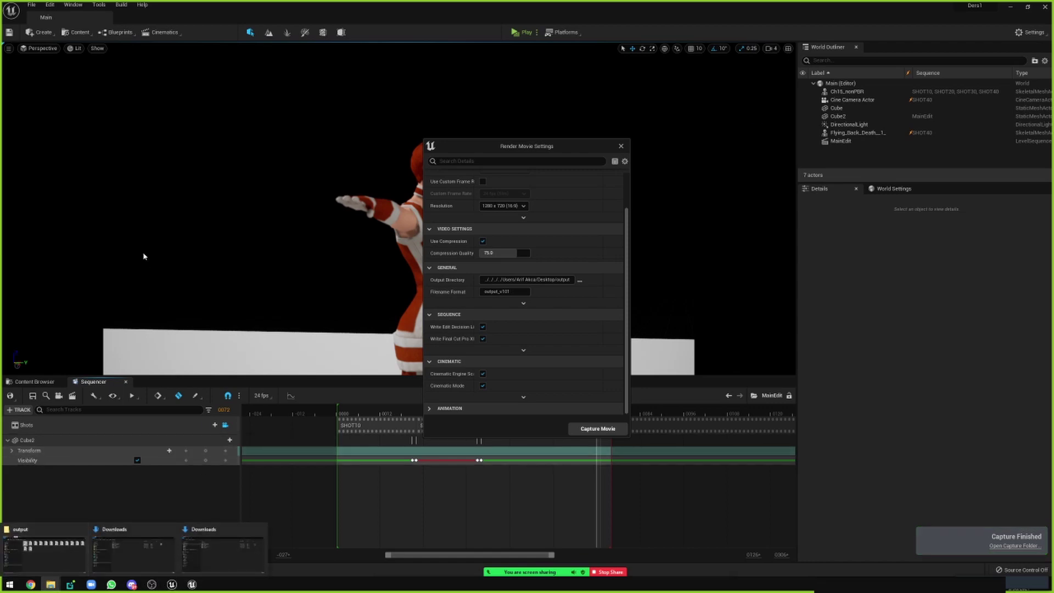
Step: Open the Desktop output folder and look over the MainEdit .bat, .edl and .xml files
click(134, 560)
click(494, 165)
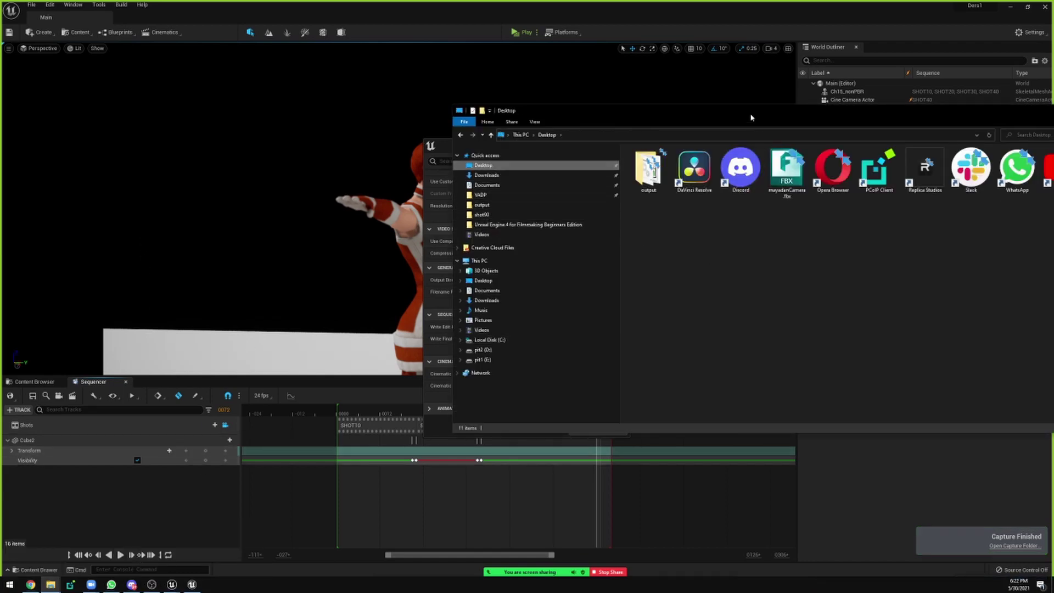
drag(738, 113, 431, 140)
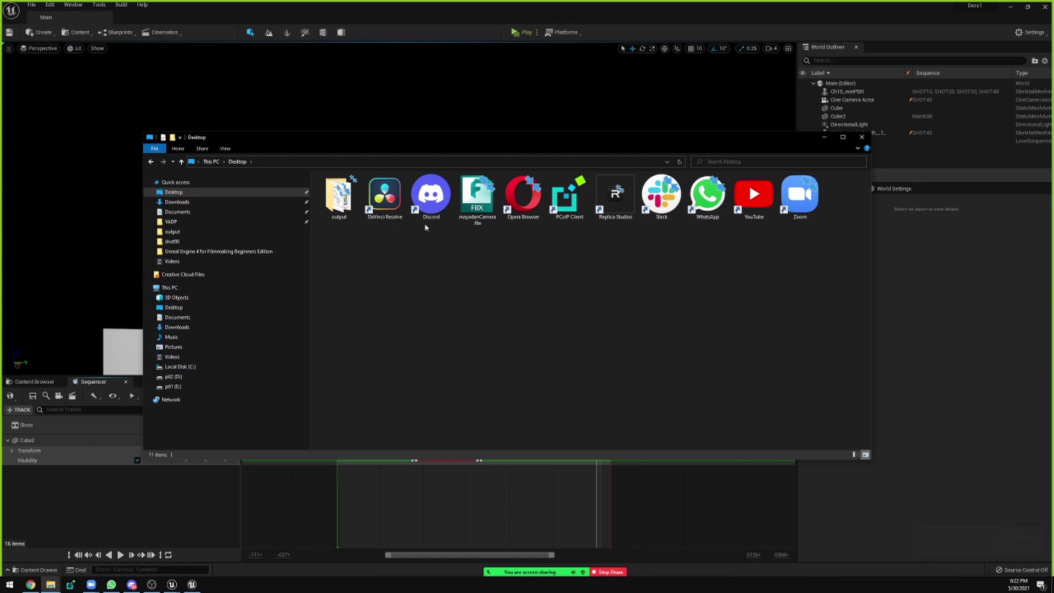
double_click(338, 195)
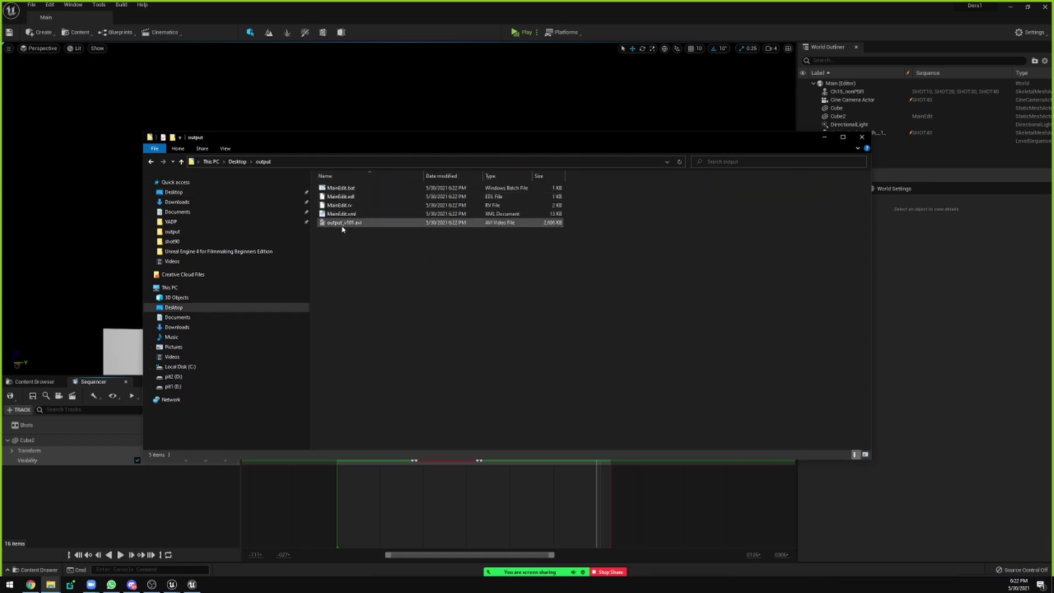
click(364, 189)
click(364, 196)
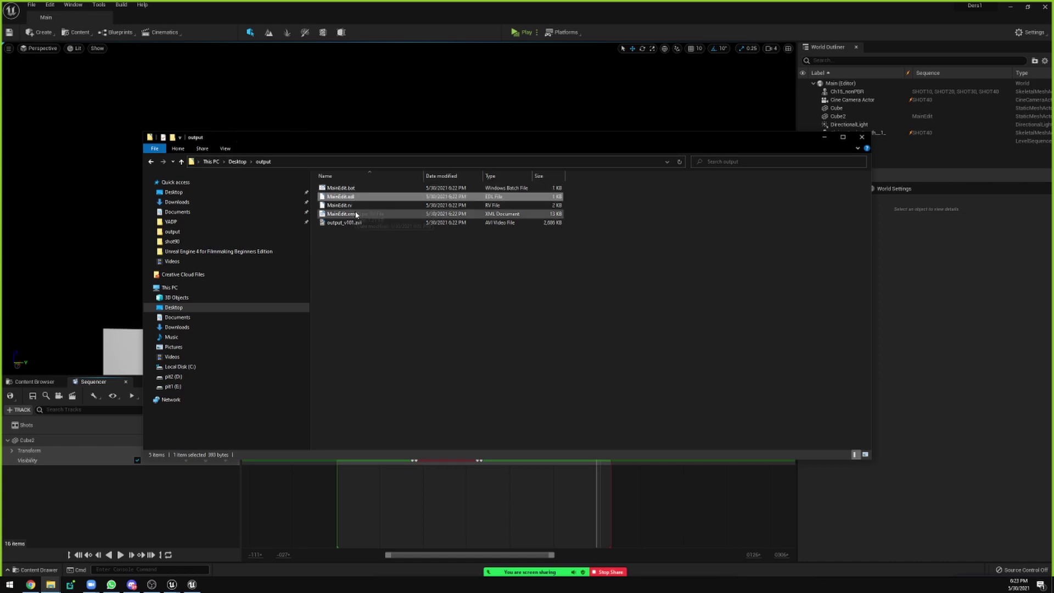
click(364, 215)
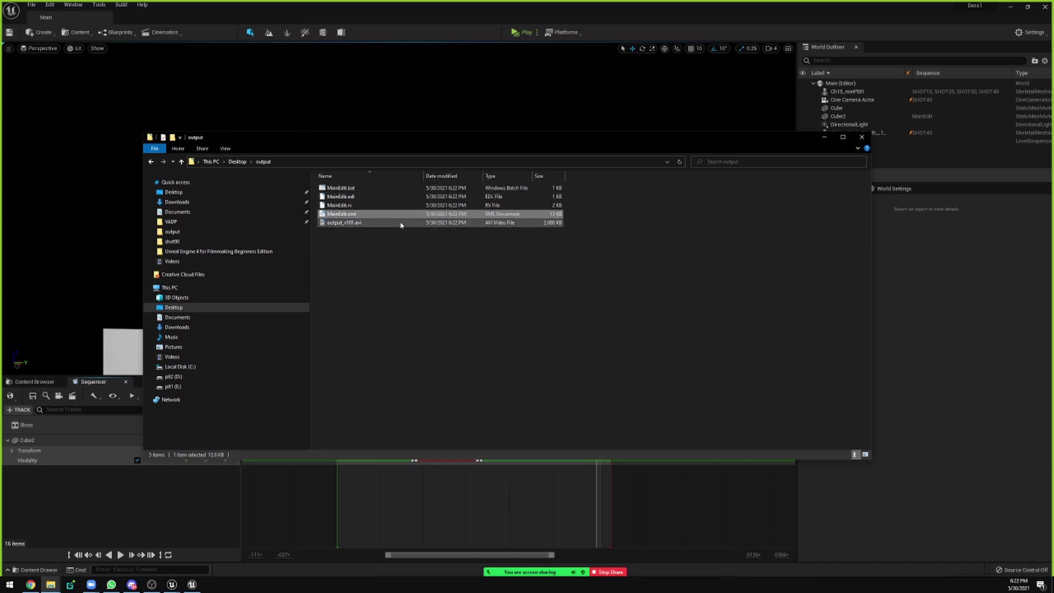
Step: Play output_v101.avi to check the render, then close the player and return to Unreal
click(347, 227)
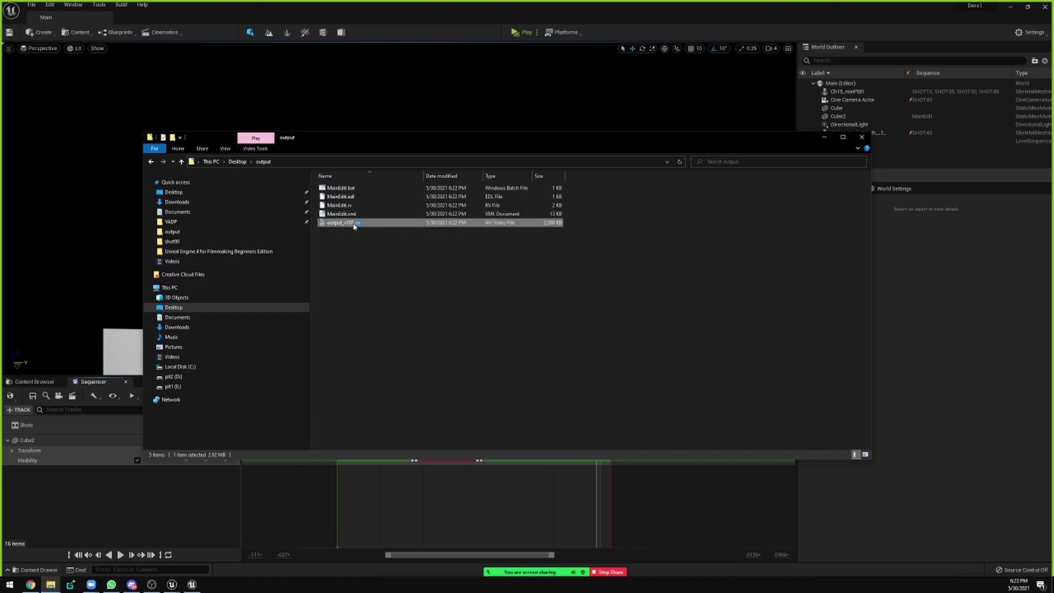
double_click(354, 224)
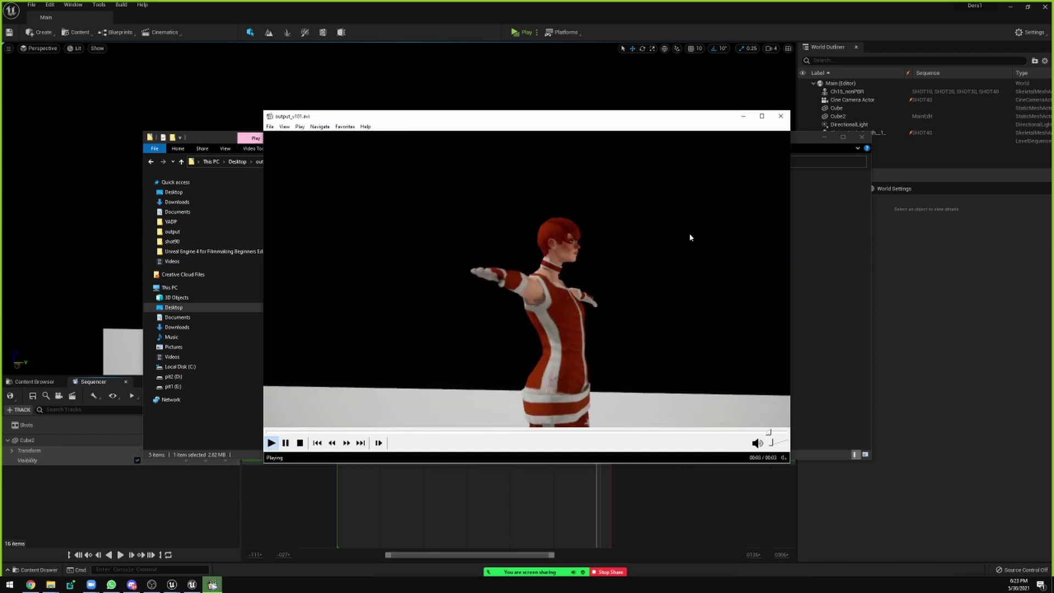
click(782, 116)
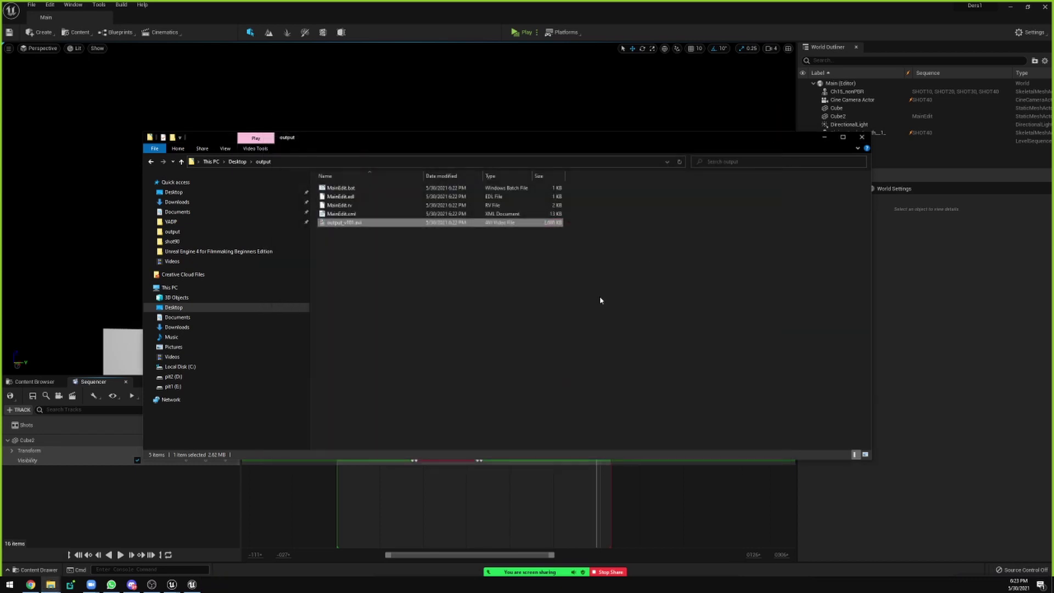
click(346, 15)
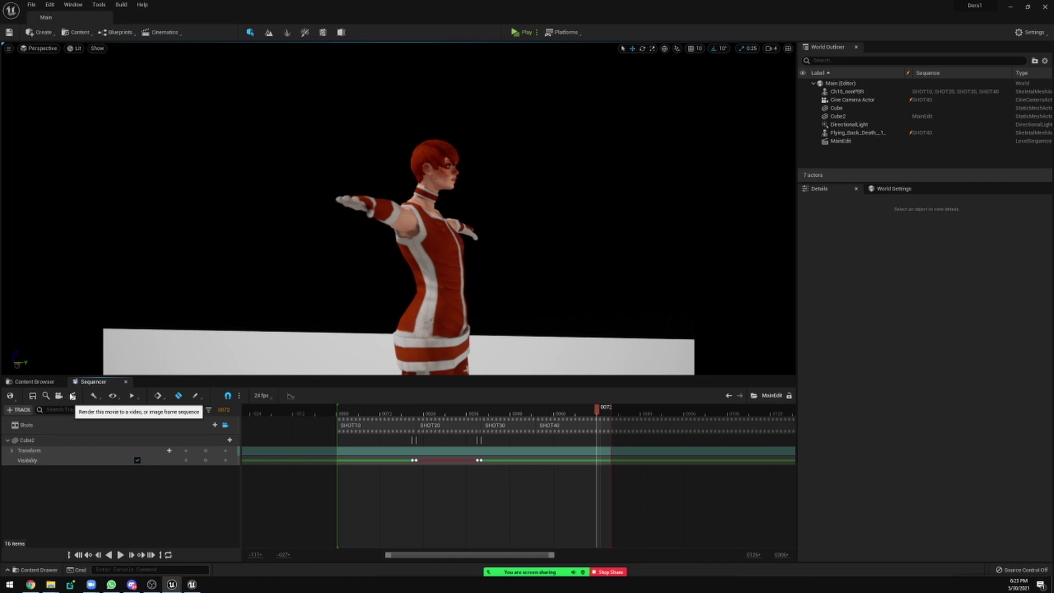
Step: Reopen the movie render settings, move the window aside, and close it
click(72, 396)
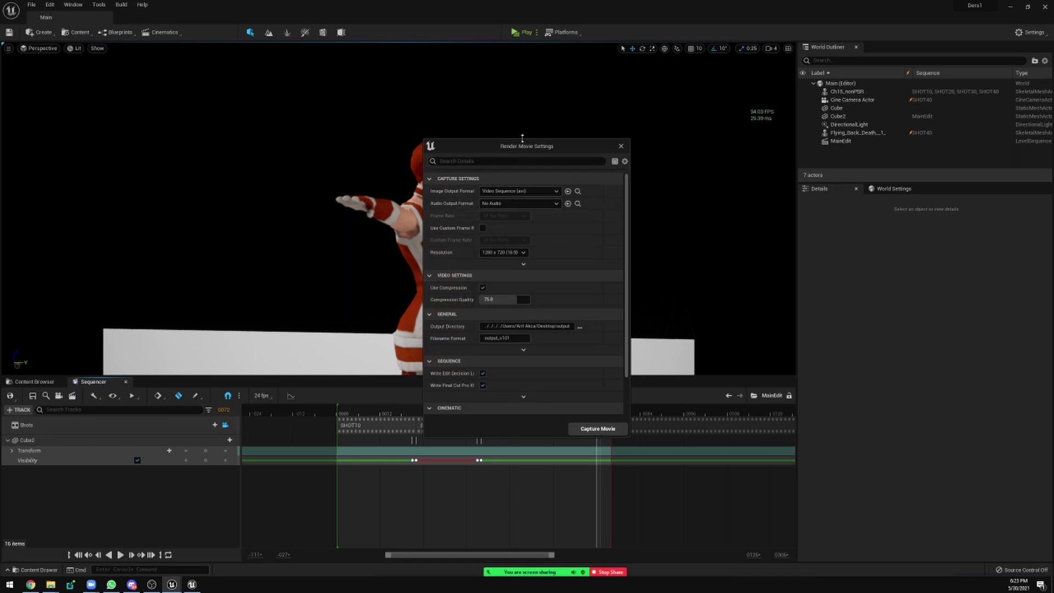
drag(524, 149, 590, 85)
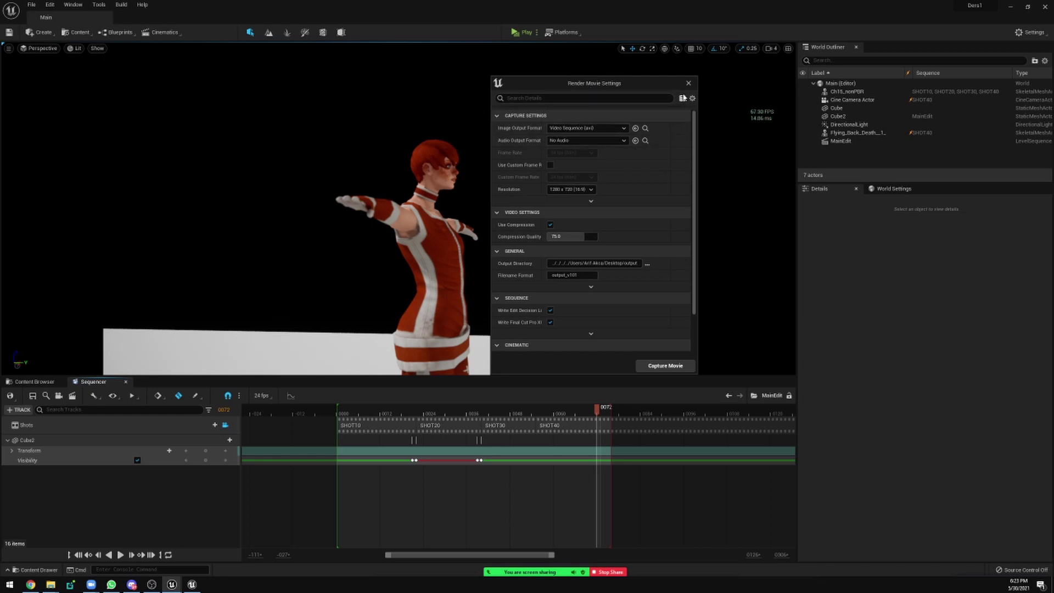
click(688, 84)
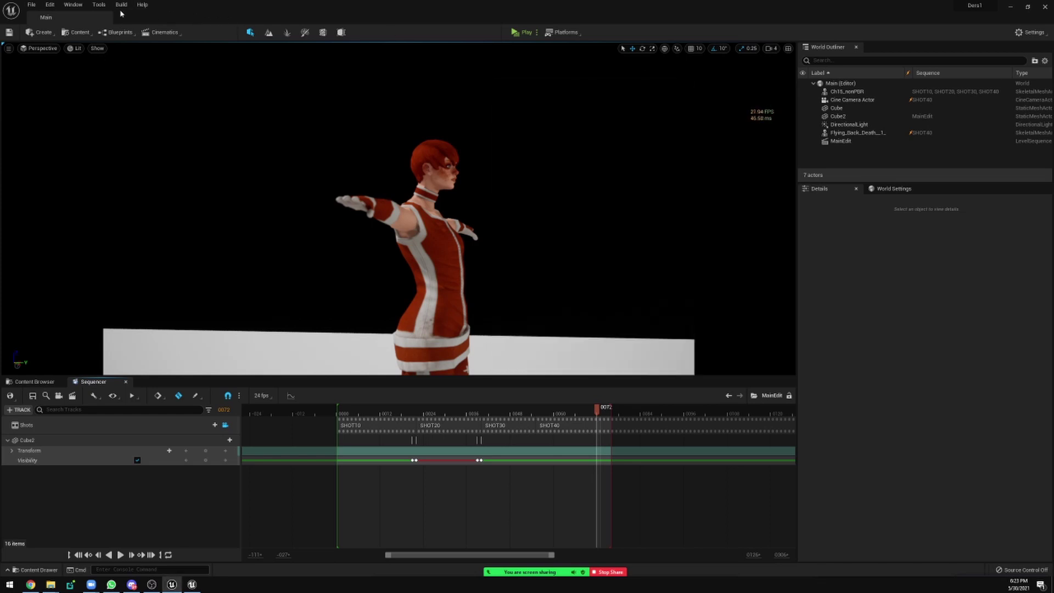
Step: Search plugins for 'movie' and enable the beta Movie Render Queue plugin
click(73, 4)
mouse_move(116, 29)
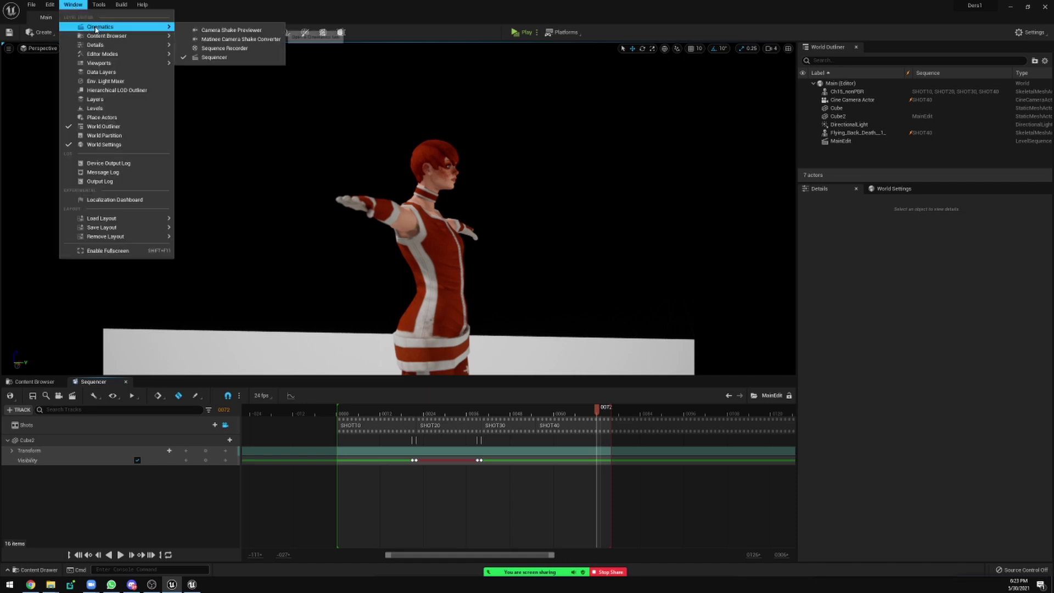
click(49, 6)
click(77, 136)
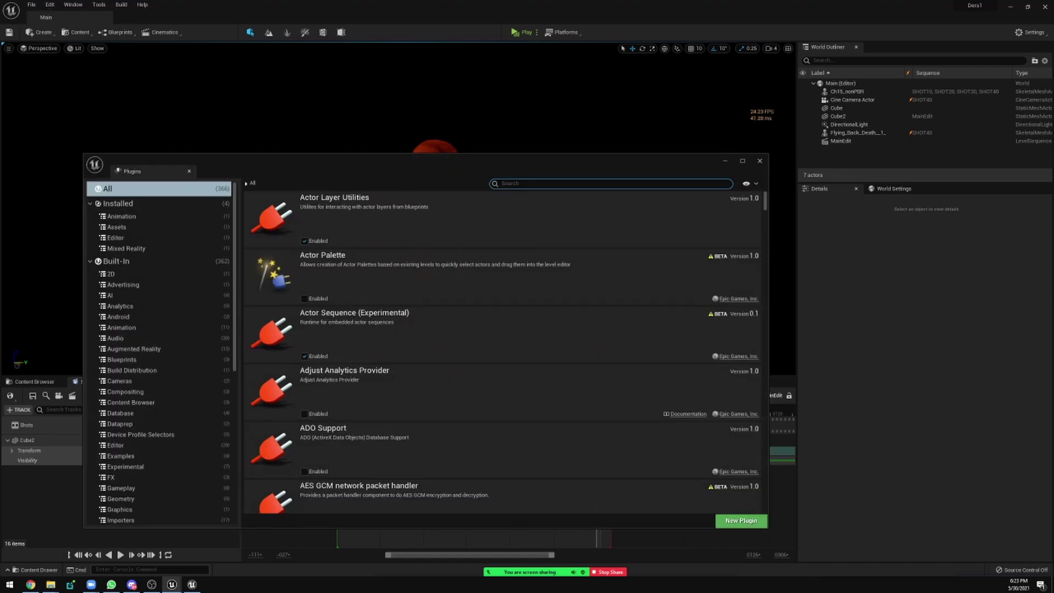
text(movie)
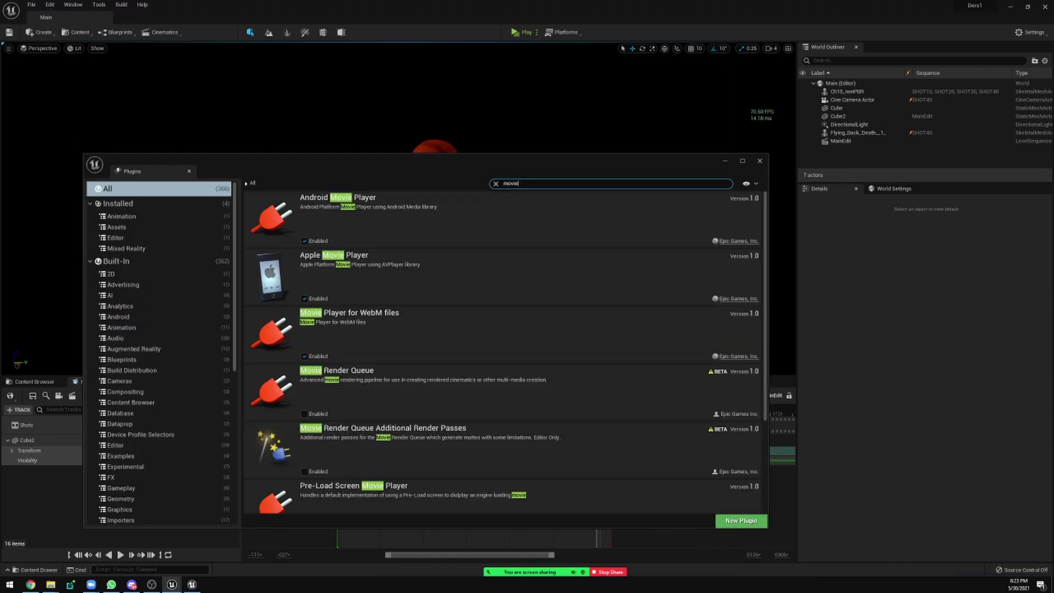
scroll(353, 290, down, 1)
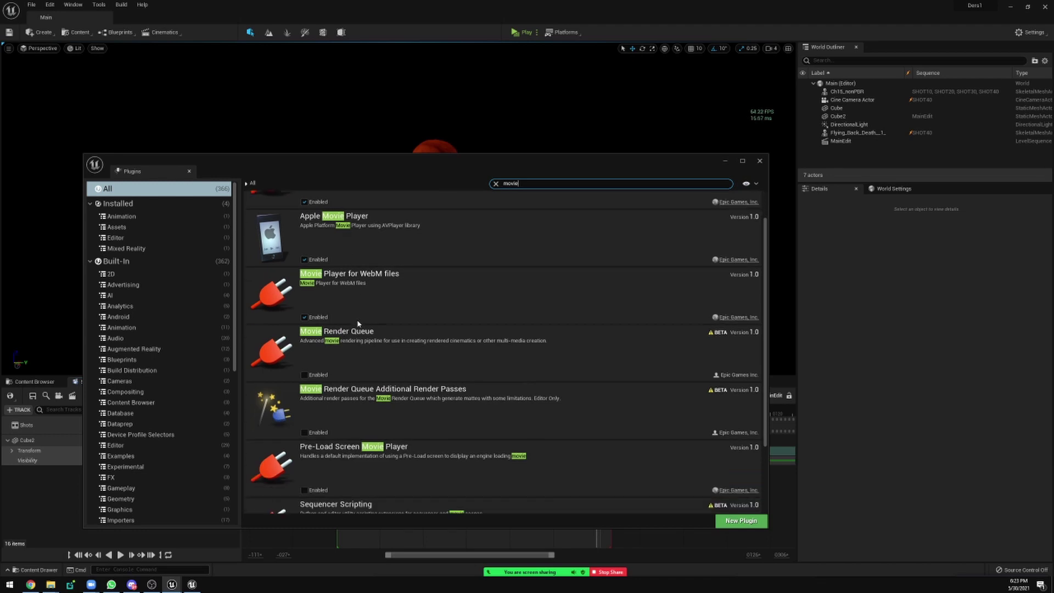
click(304, 374)
click(580, 315)
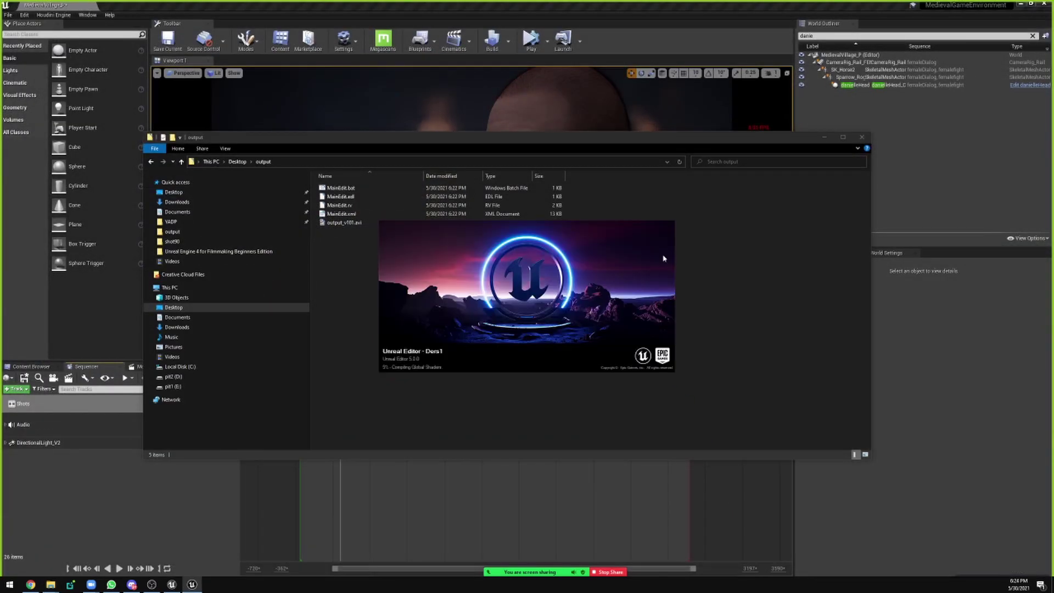
Step: Close the output folder window, decline reopening editors, and open MainEdit from the EDIT folder
click(853, 138)
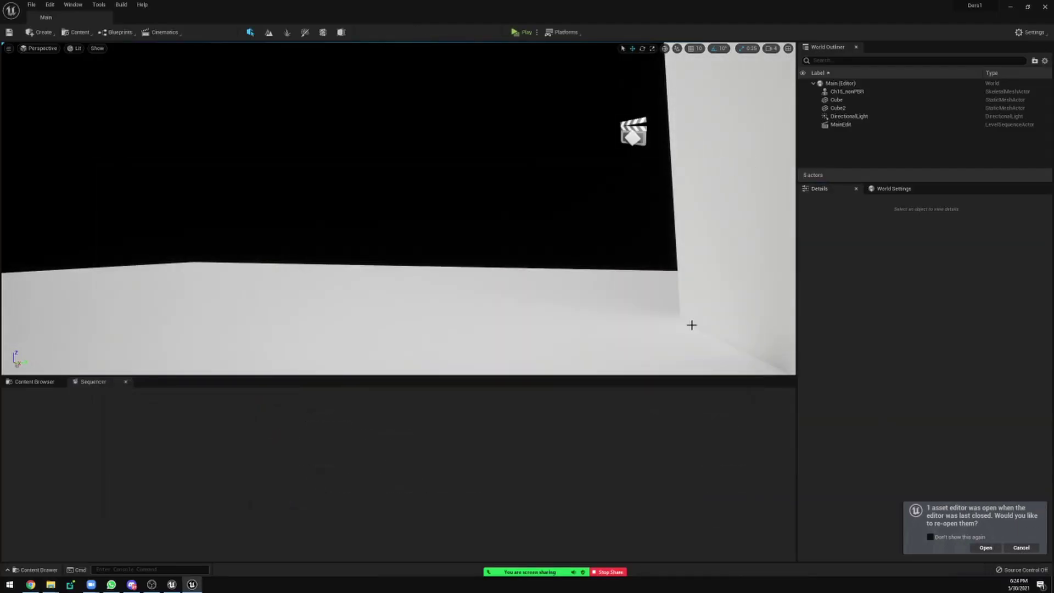
click(1021, 547)
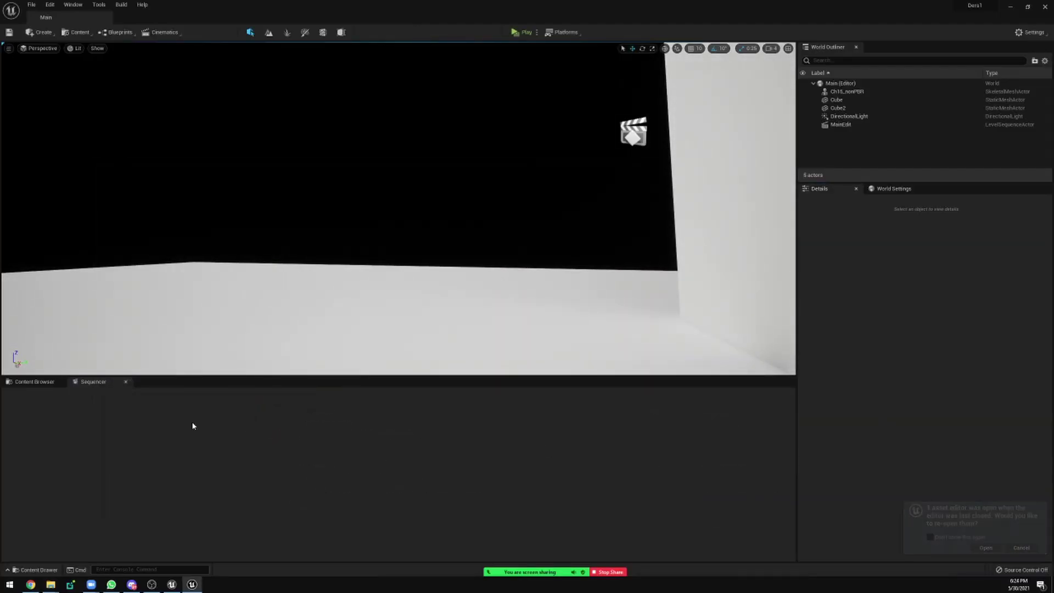
click(30, 382)
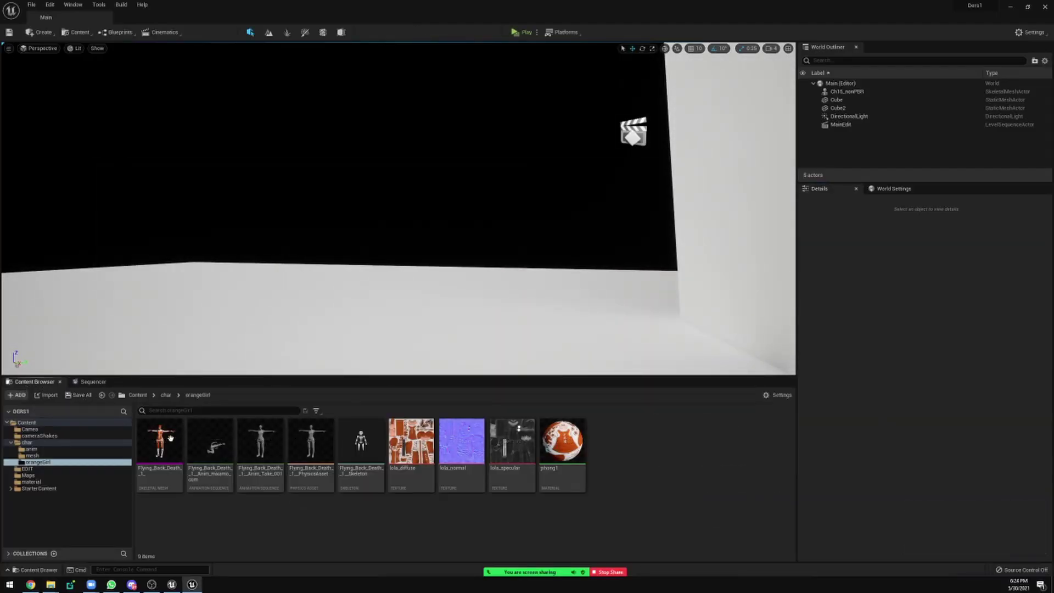
click(32, 469)
double_click(160, 442)
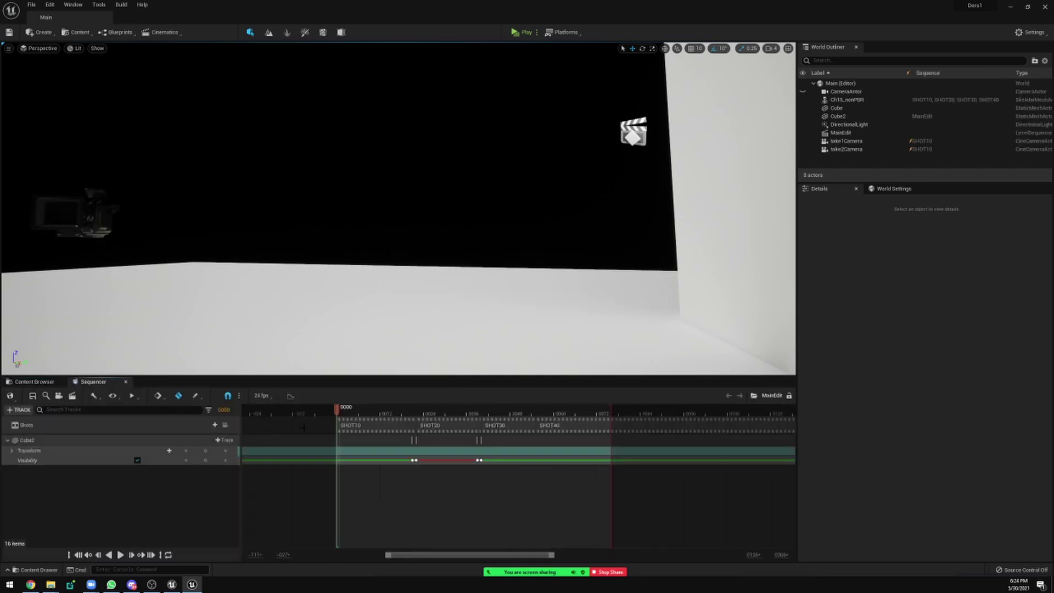
Step: Open the Movie Render Queue, dock it beside Sequencer, and add MainEdit as a job
click(73, 5)
mouse_move(106, 27)
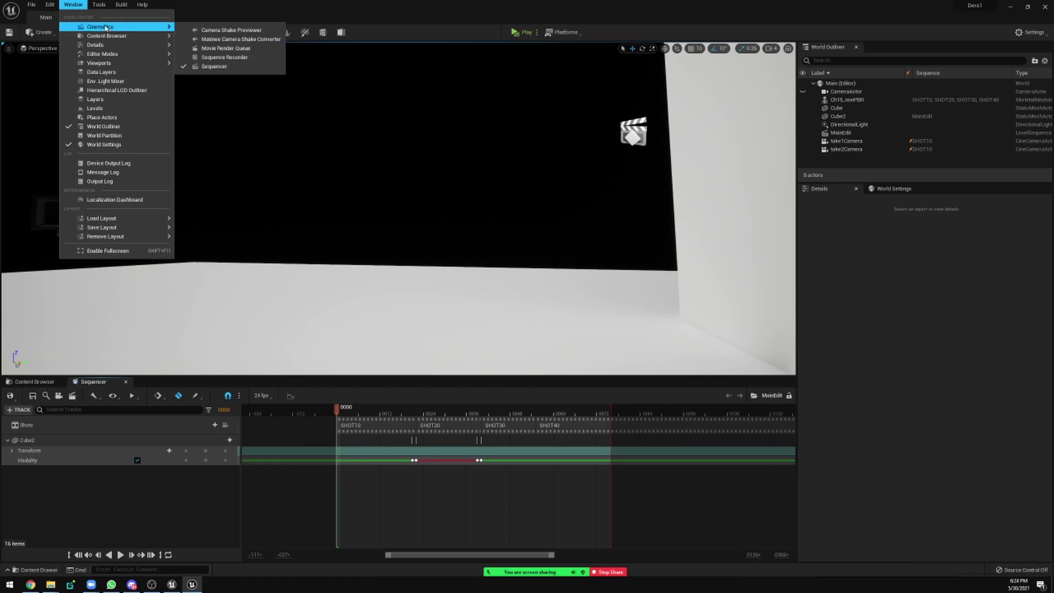
click(243, 49)
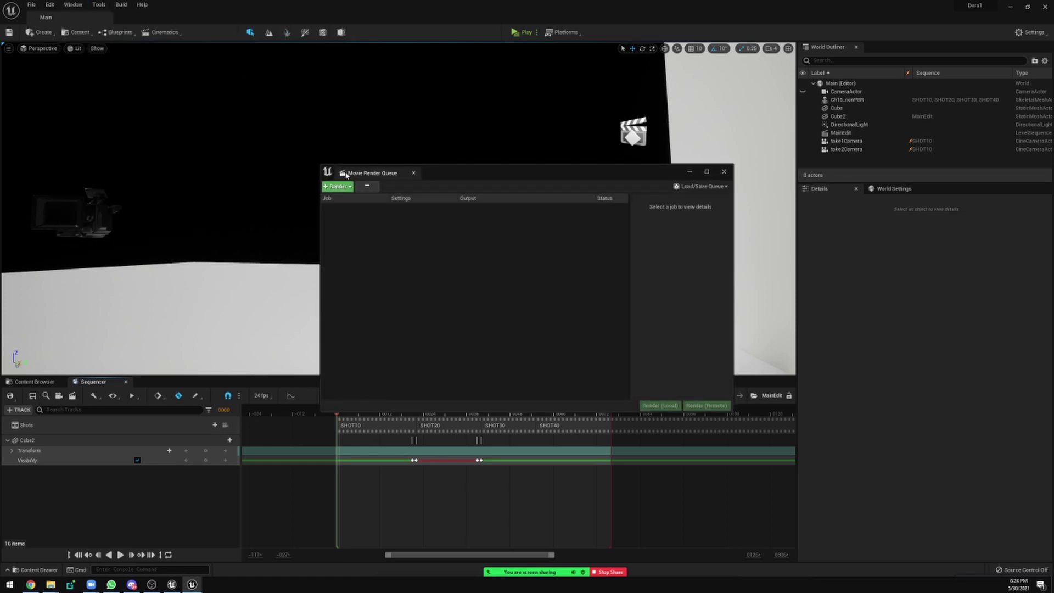
drag(366, 173, 151, 381)
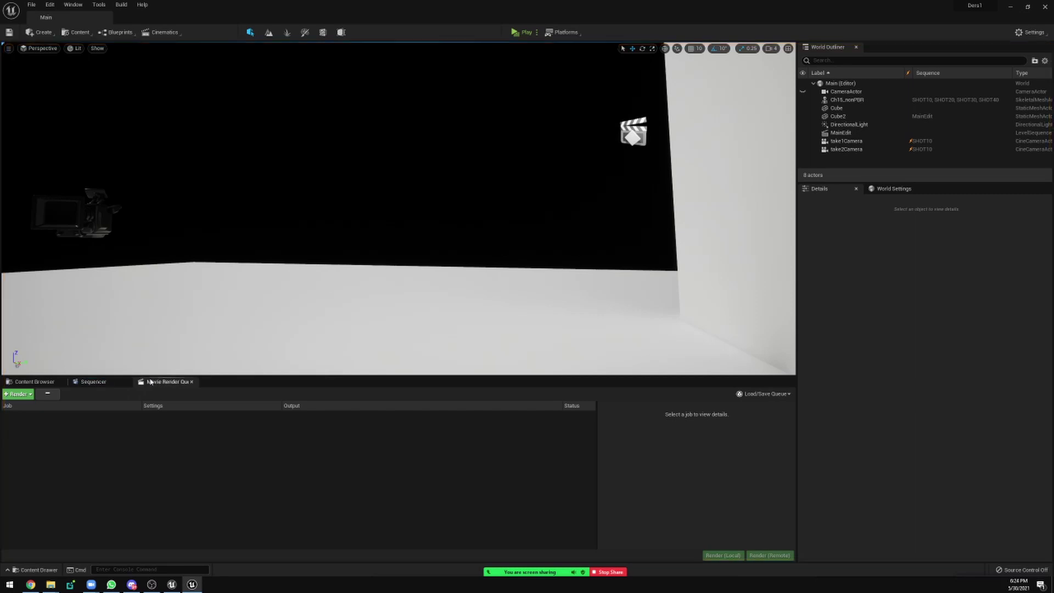
click(18, 394)
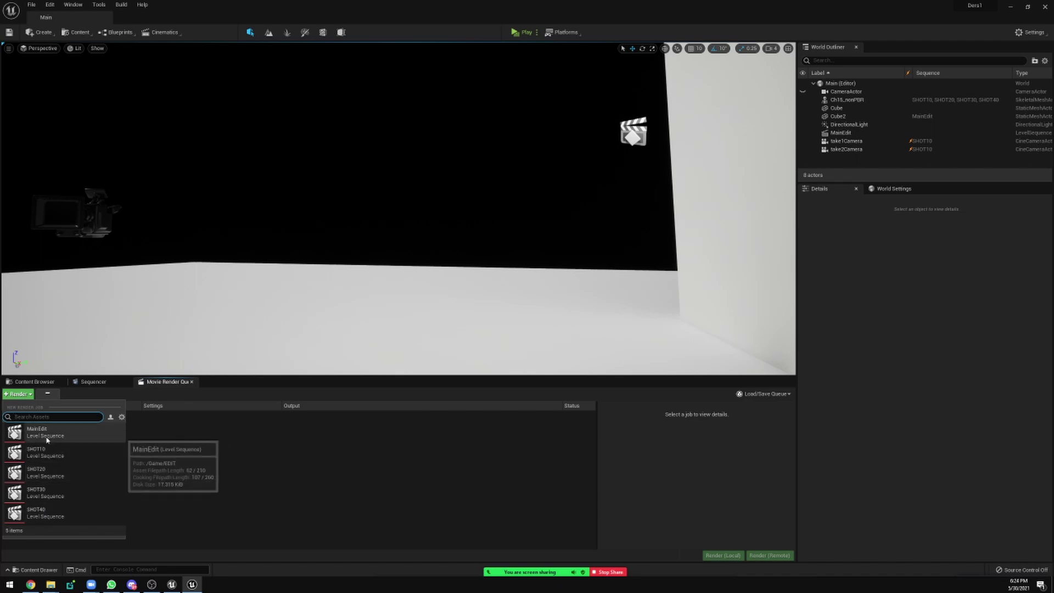
click(47, 433)
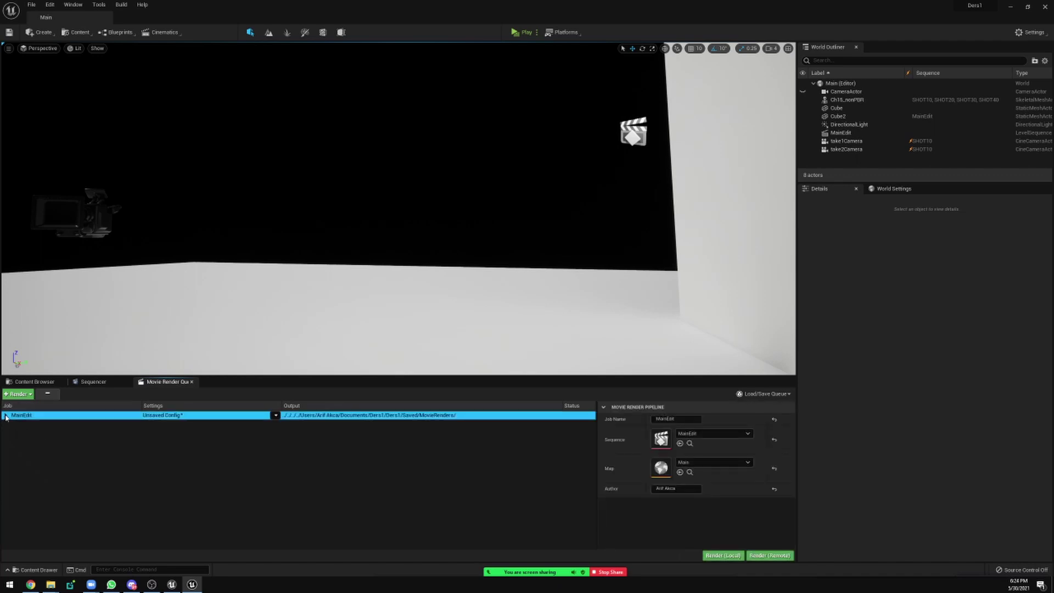
Step: Expand the MainEdit job and inspect its SHOT10–SHOT30 shot entries, then clear the selection
click(5, 415)
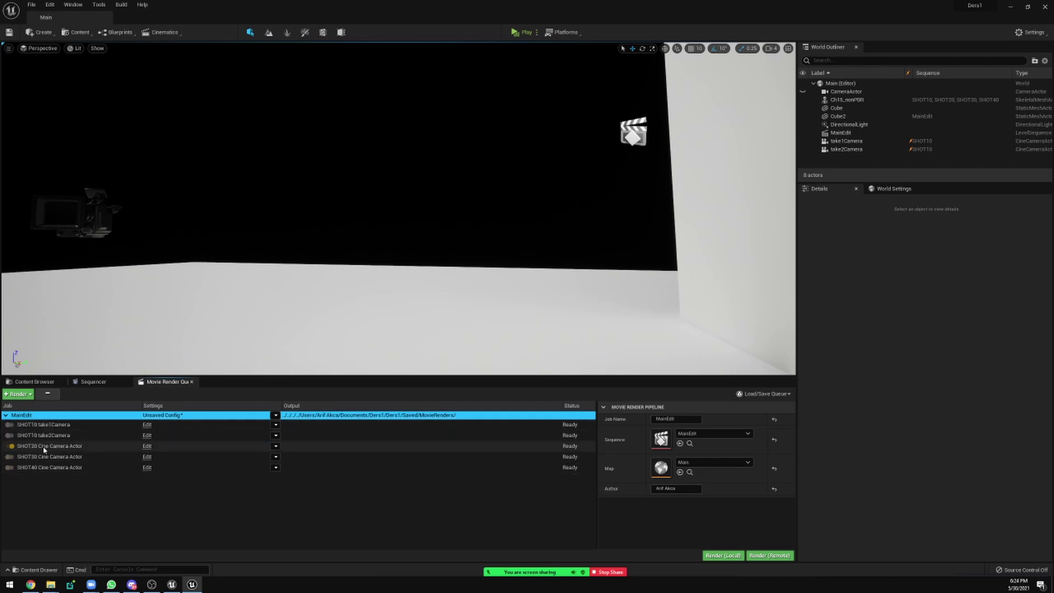
click(64, 450)
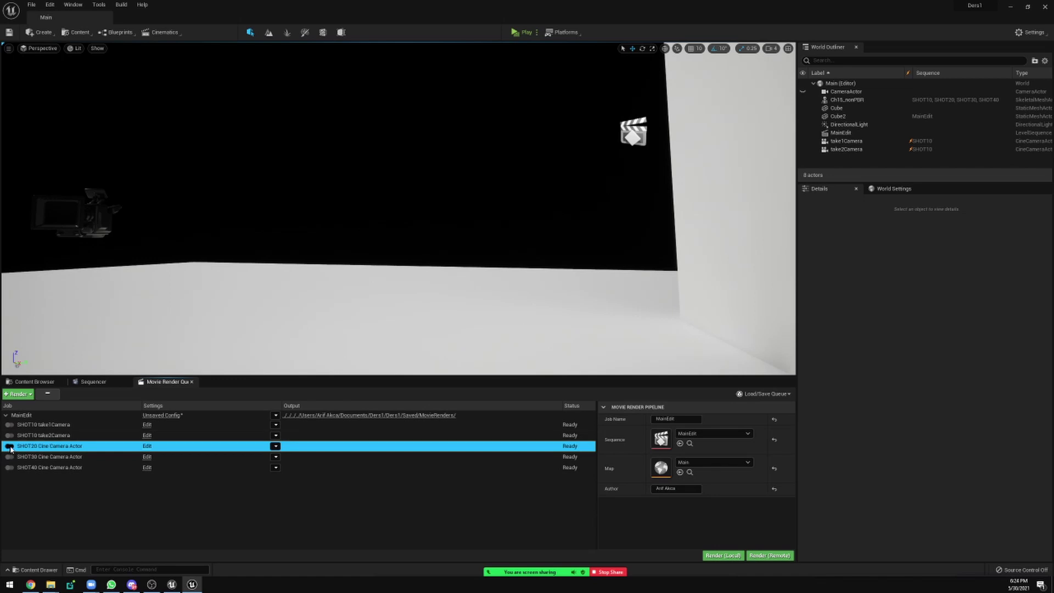
click(60, 437)
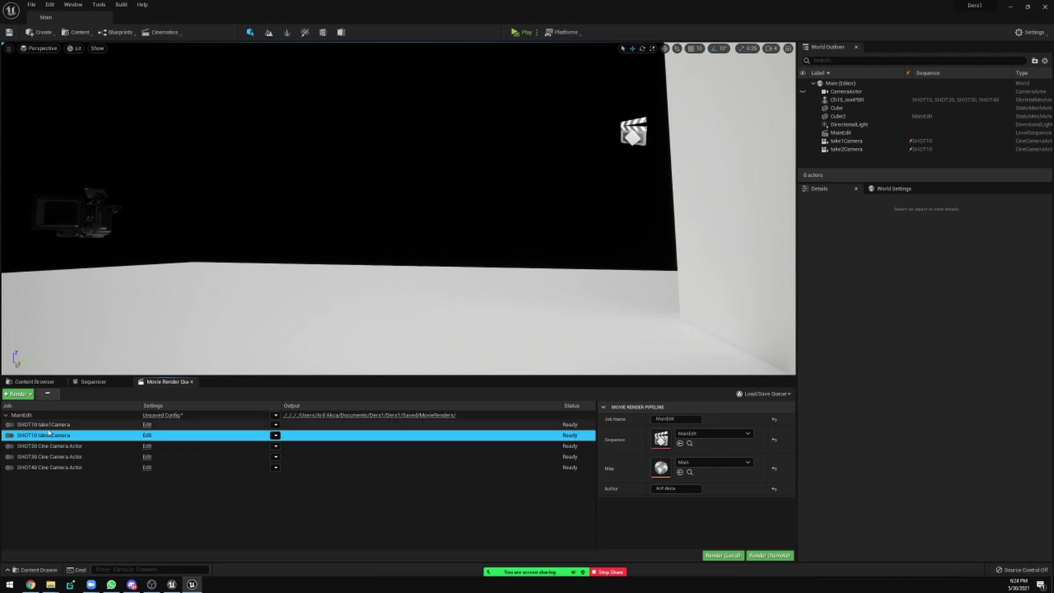
ctrl+click(57, 426)
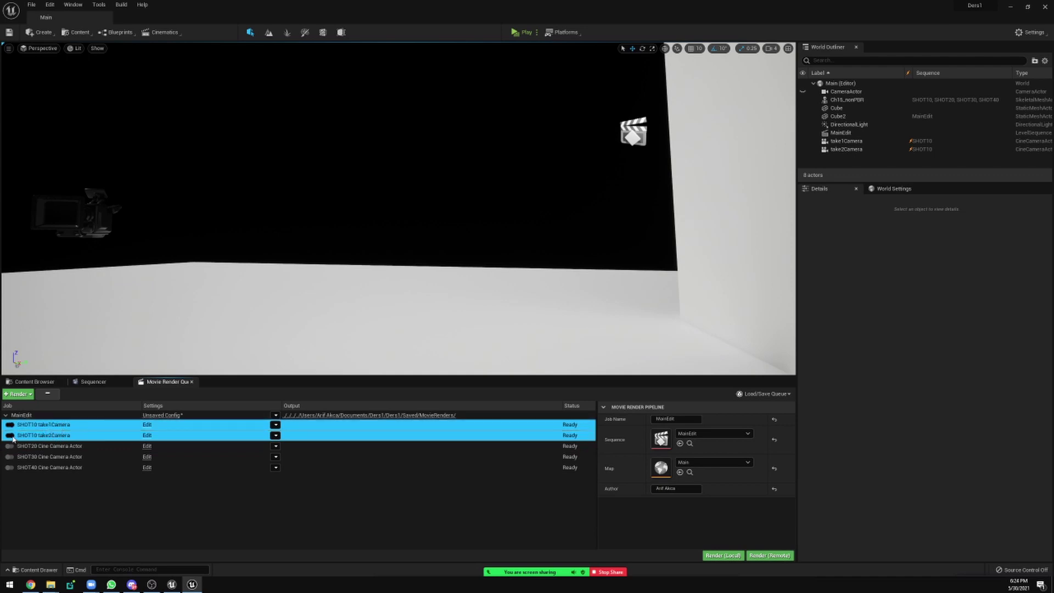
click(10, 456)
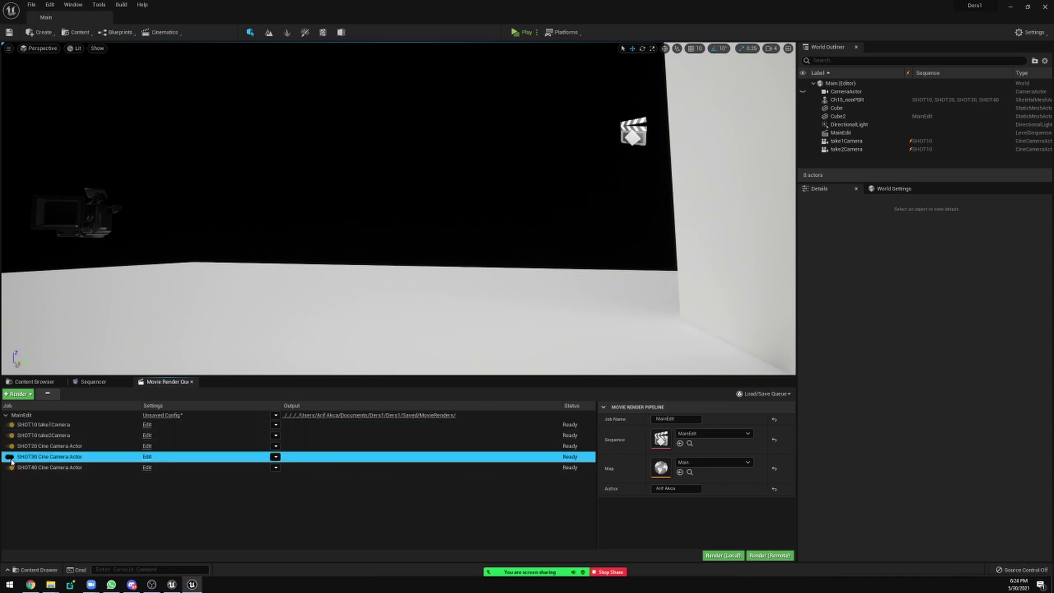
click(42, 488)
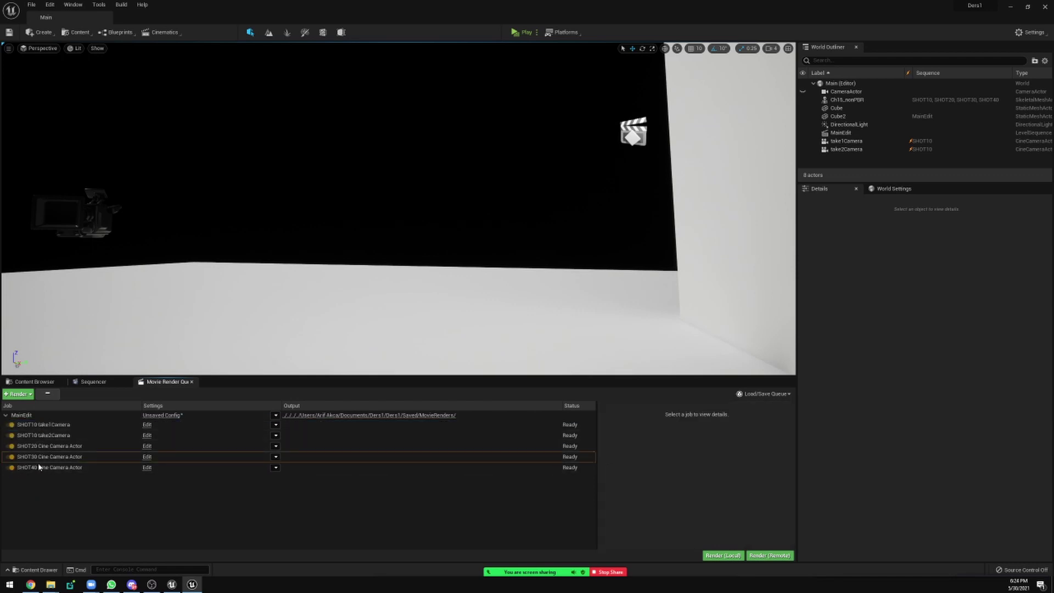
Step: Open the MainEdit job's Unsaved Config, review its settings, and add Anti-aliasing
click(159, 416)
click(159, 417)
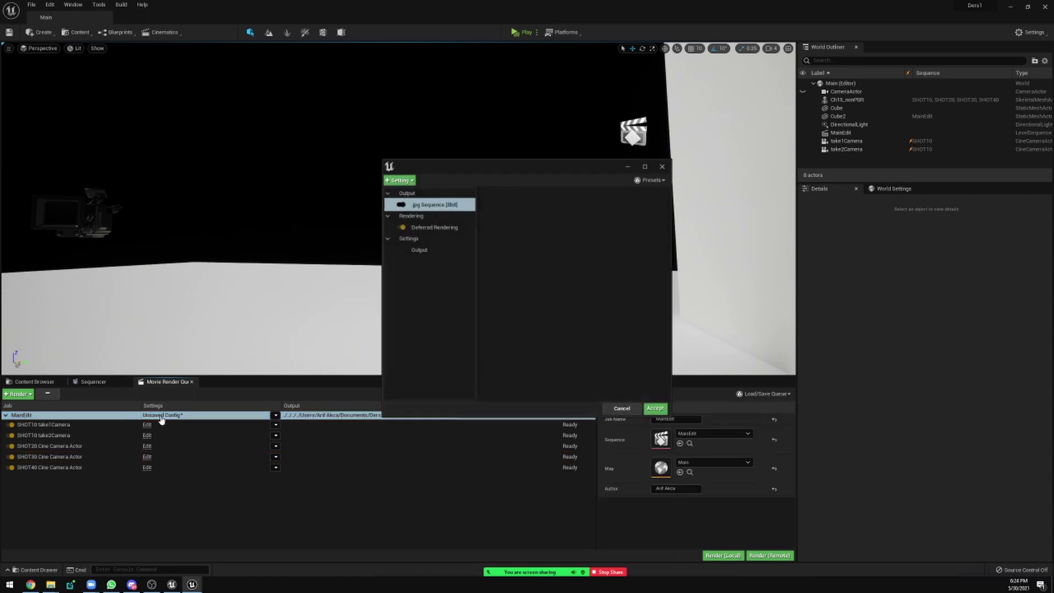
click(427, 231)
click(428, 240)
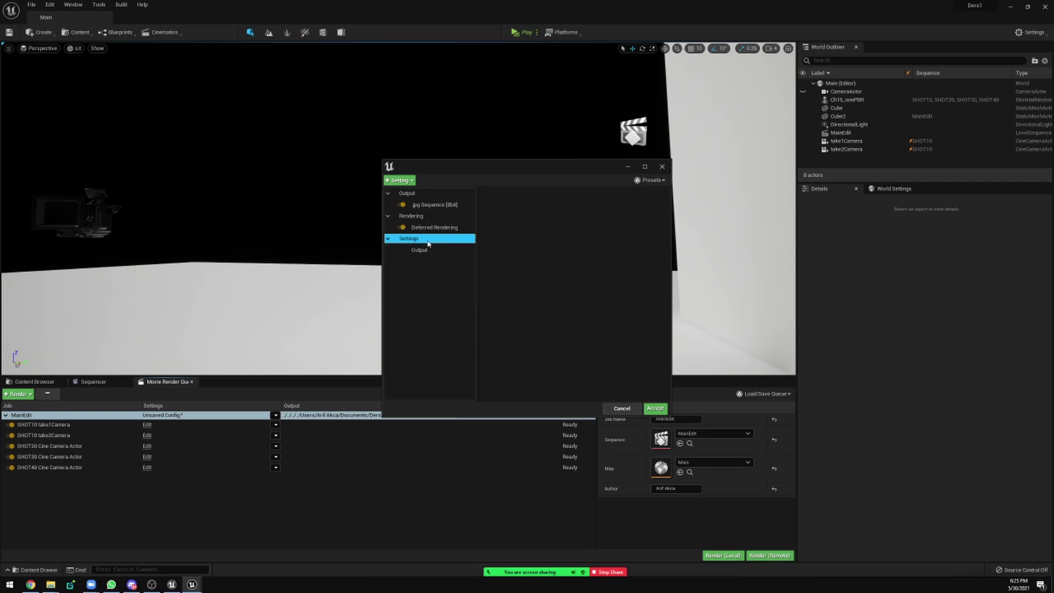
click(429, 204)
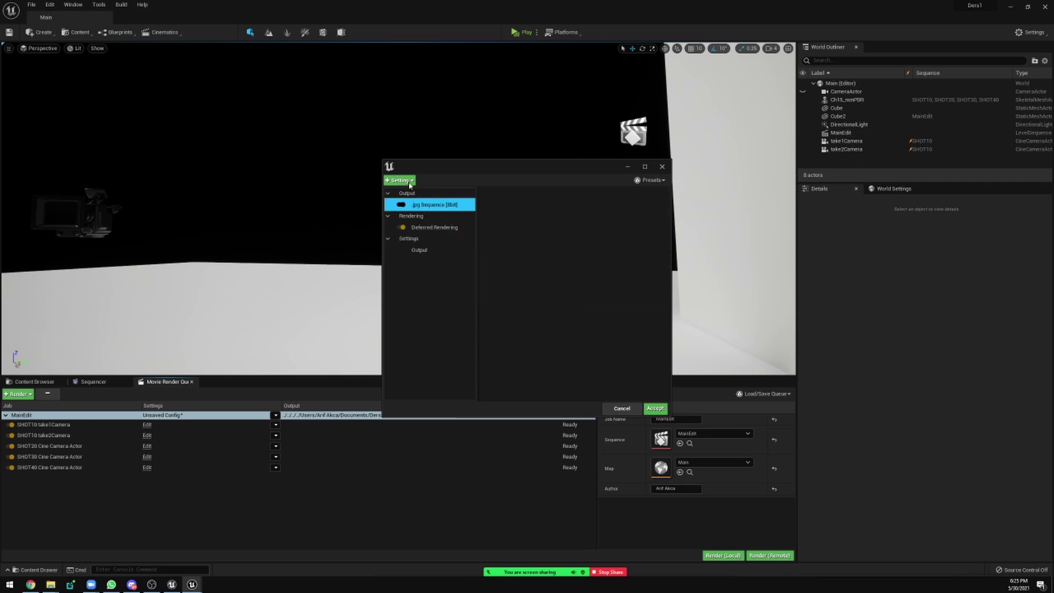
click(408, 182)
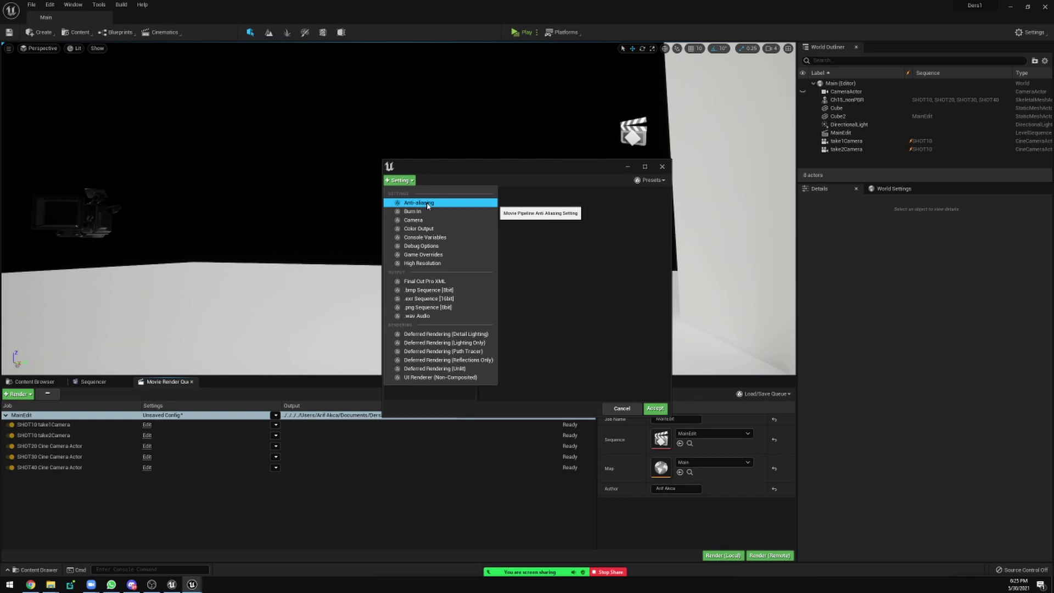
click(427, 204)
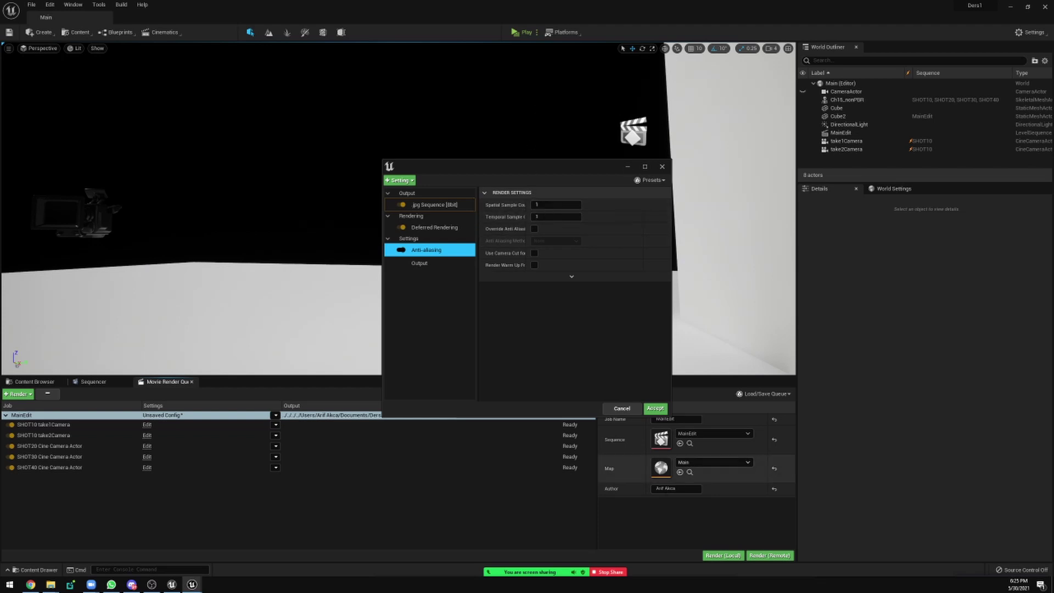
Step: Draw freehand annotation marks, a loop and a dot over the viewport on the shared screen
mouse_move(577, 578)
click(646, 564)
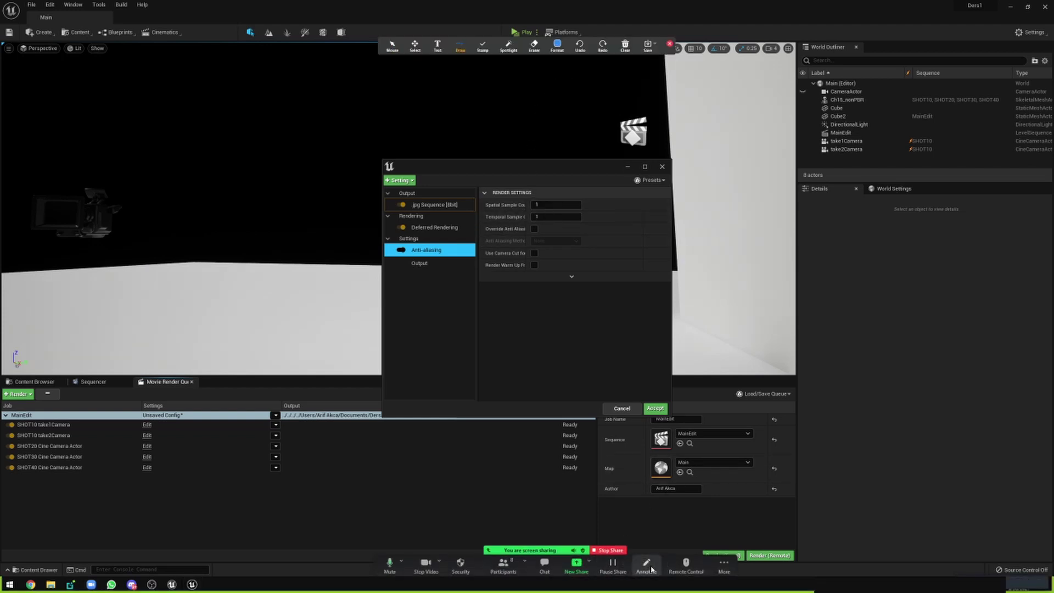
click(654, 43)
click(459, 45)
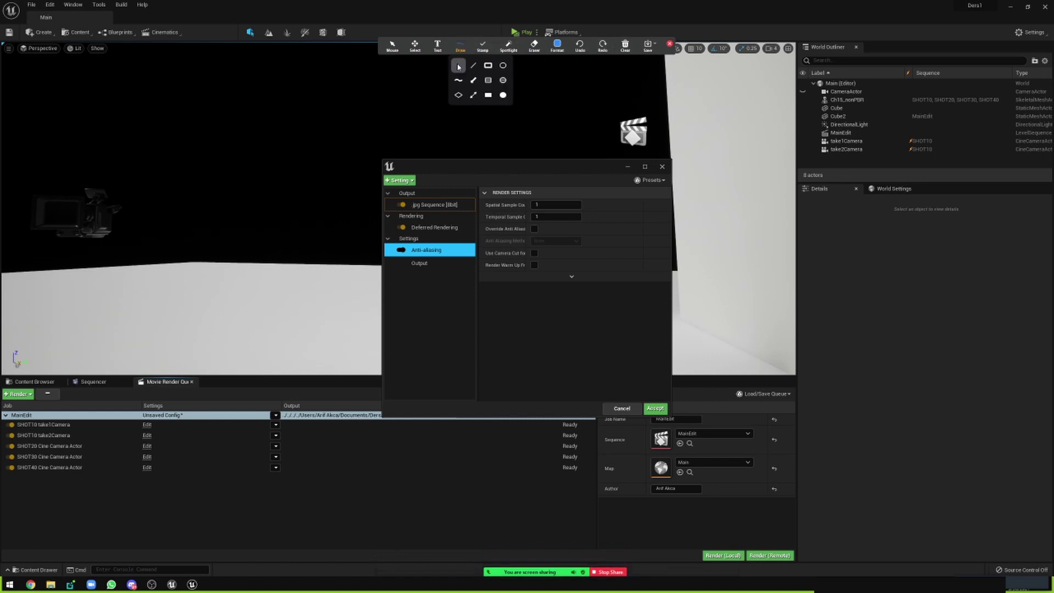
click(458, 65)
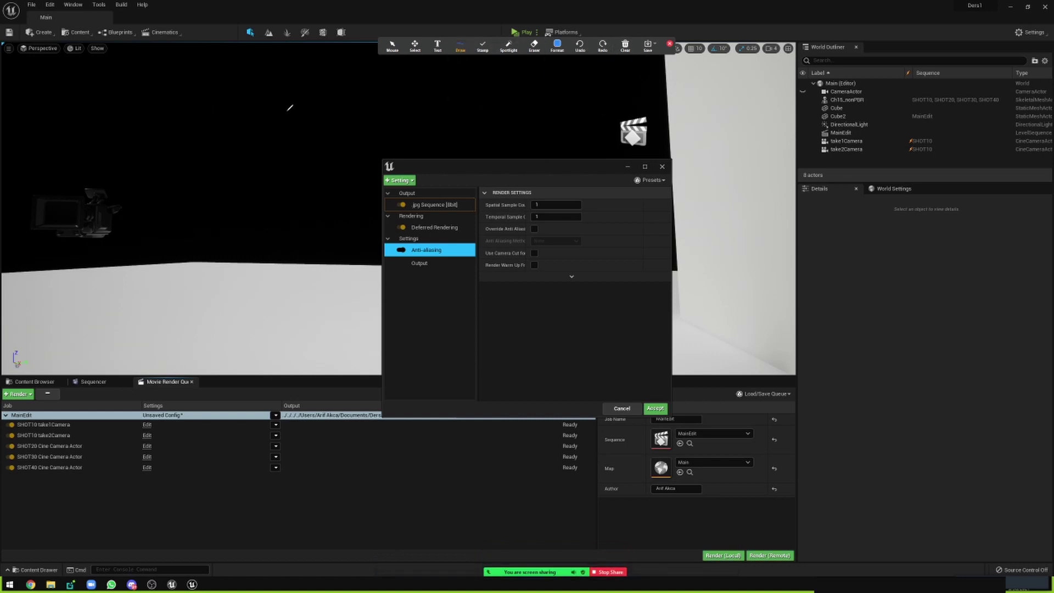
drag(285, 110, 286, 174)
drag(162, 112, 164, 111)
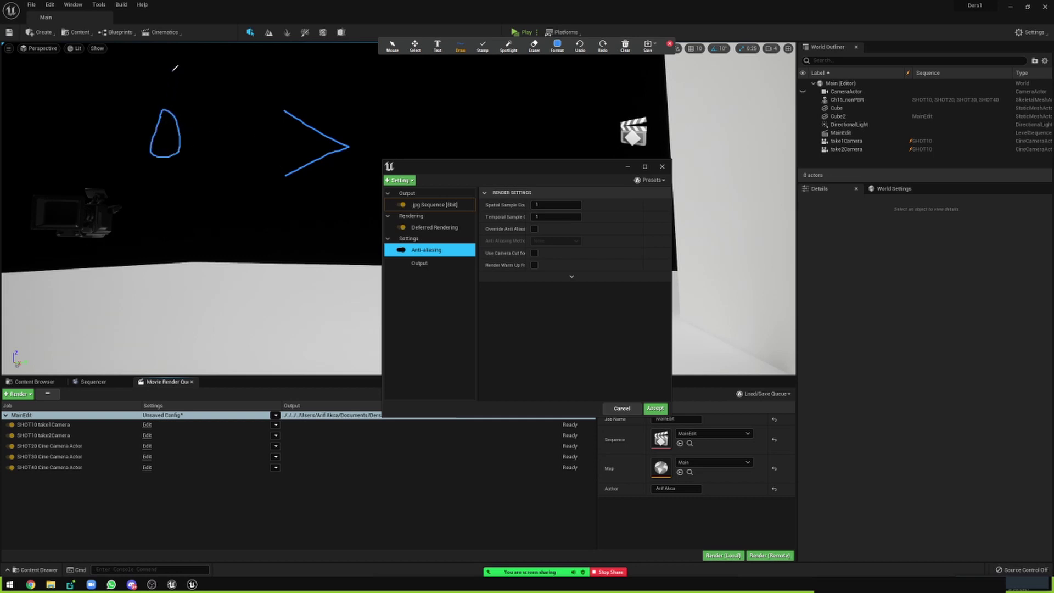
drag(170, 71, 157, 225)
click(164, 137)
drag(164, 139, 165, 141)
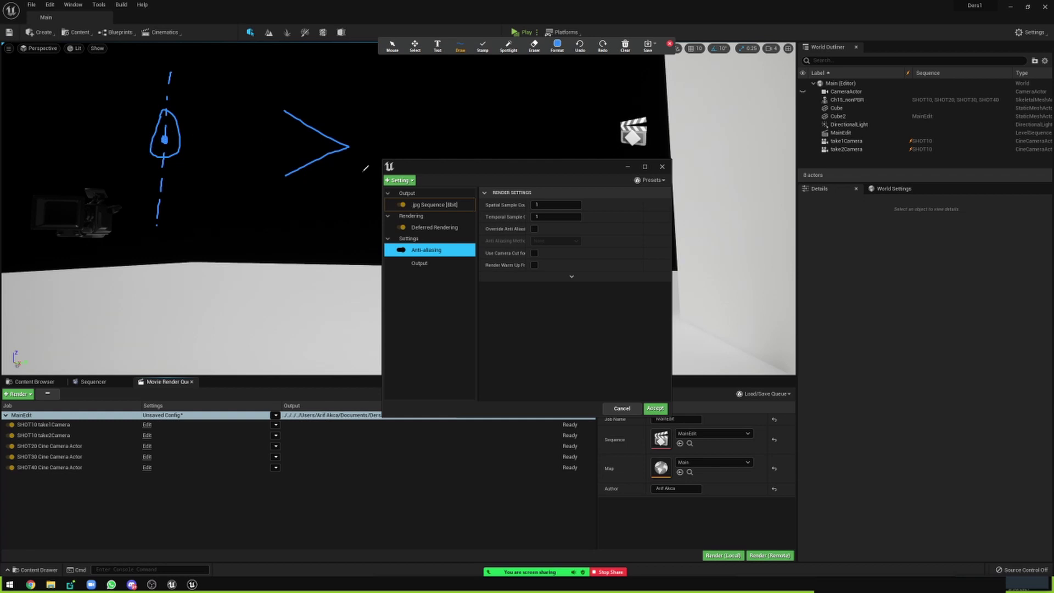
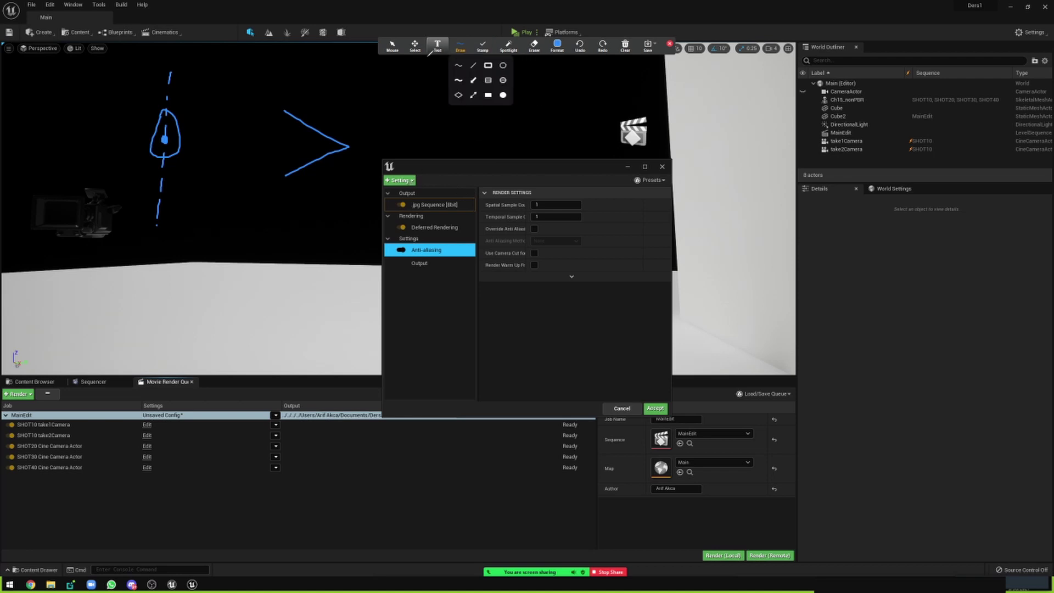
Step: Erase all the blue screen annotations and close the annotation tools
click(392, 45)
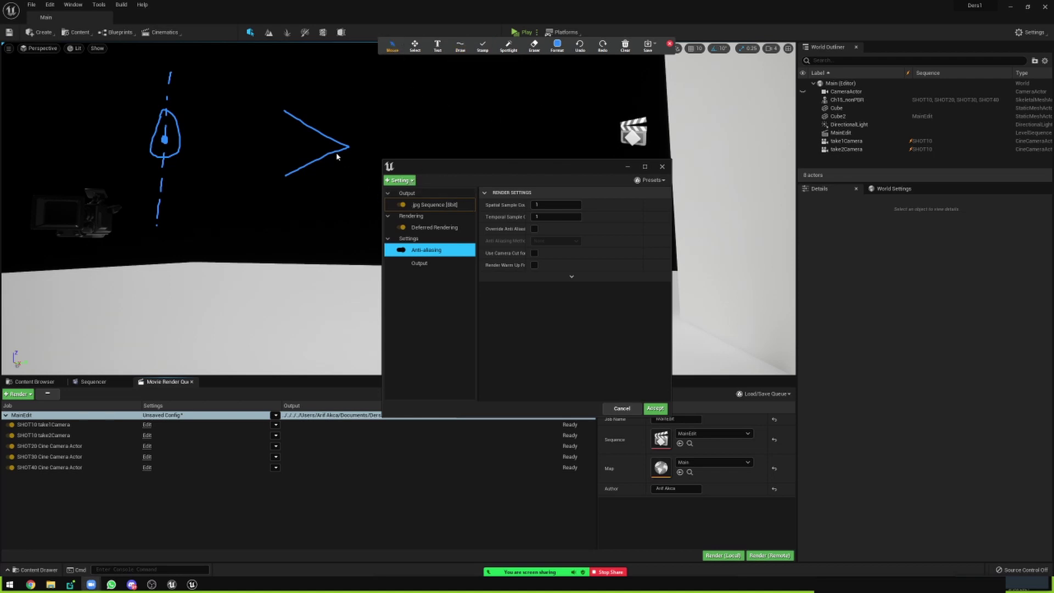
click(625, 45)
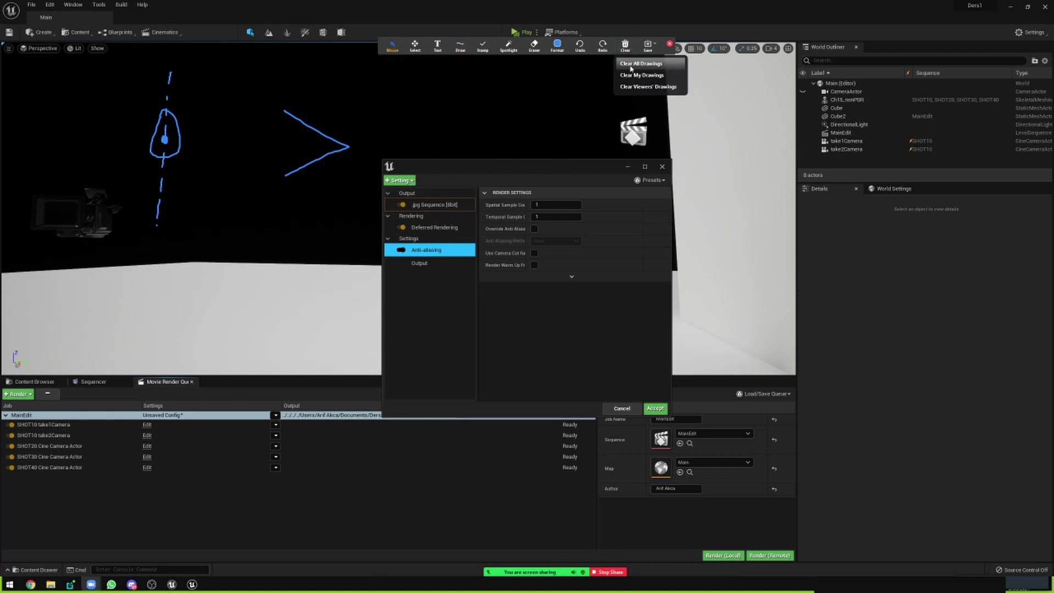
click(639, 64)
click(625, 45)
click(634, 62)
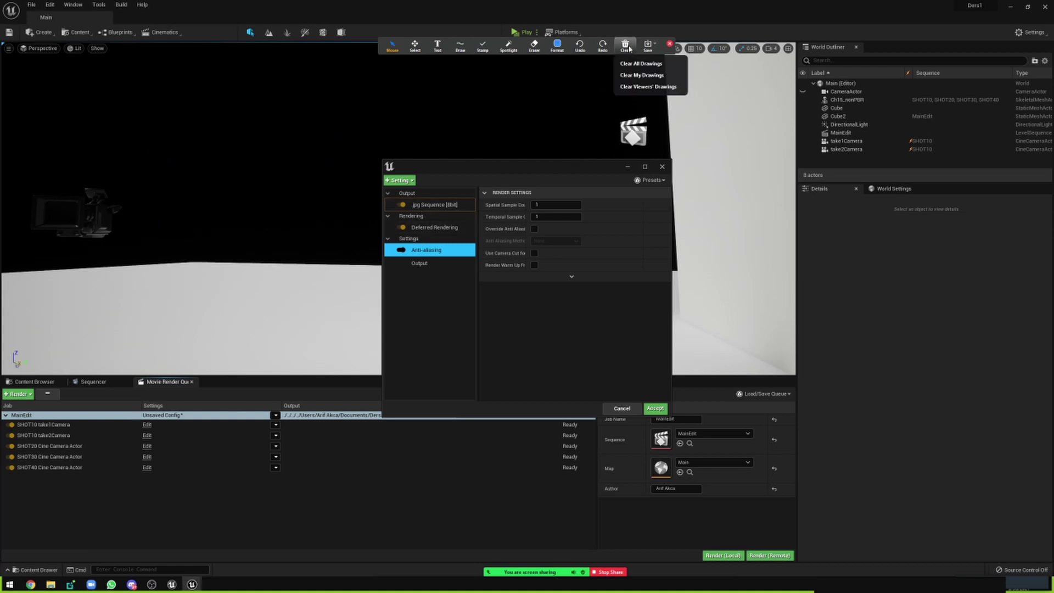
click(668, 46)
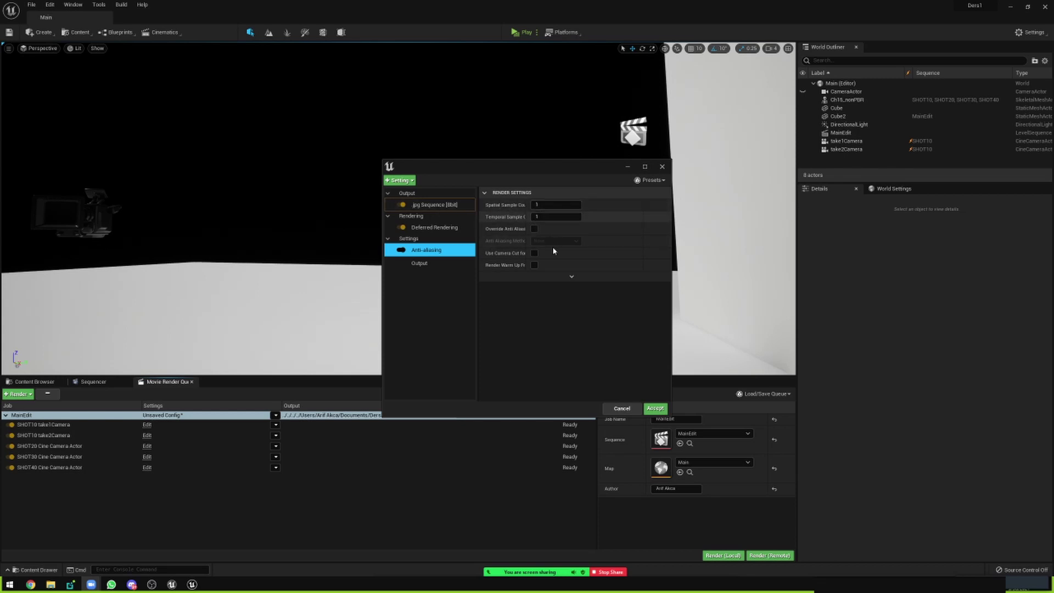
Step: Set Spatial and Temporal Sample Count to 6, override anti-aliasing with MSAA, and show warm-up counts
click(548, 205)
text(6)
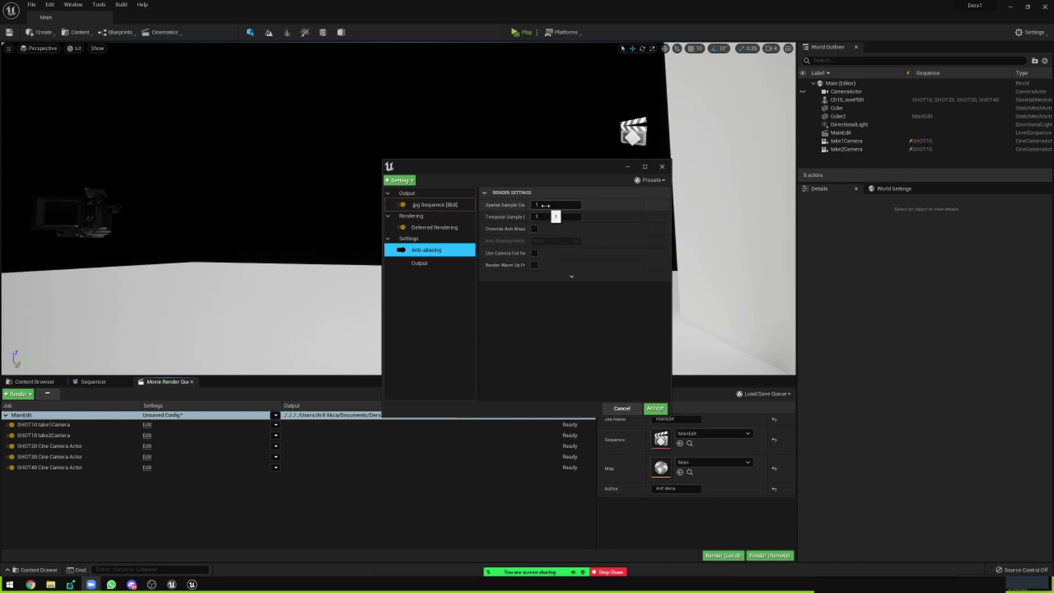
click(545, 218)
text(6)
click(534, 228)
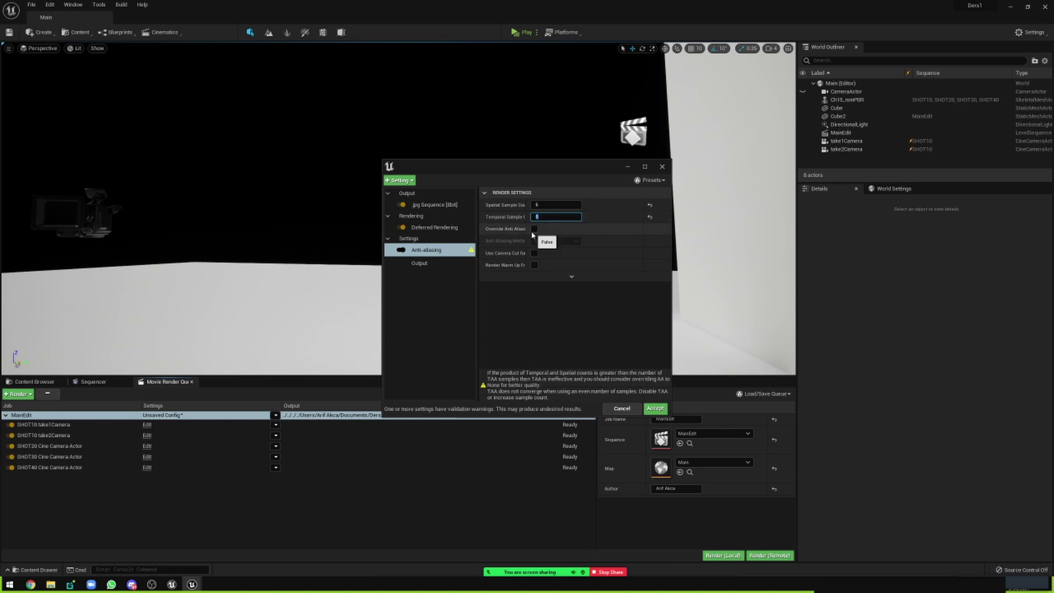
click(549, 241)
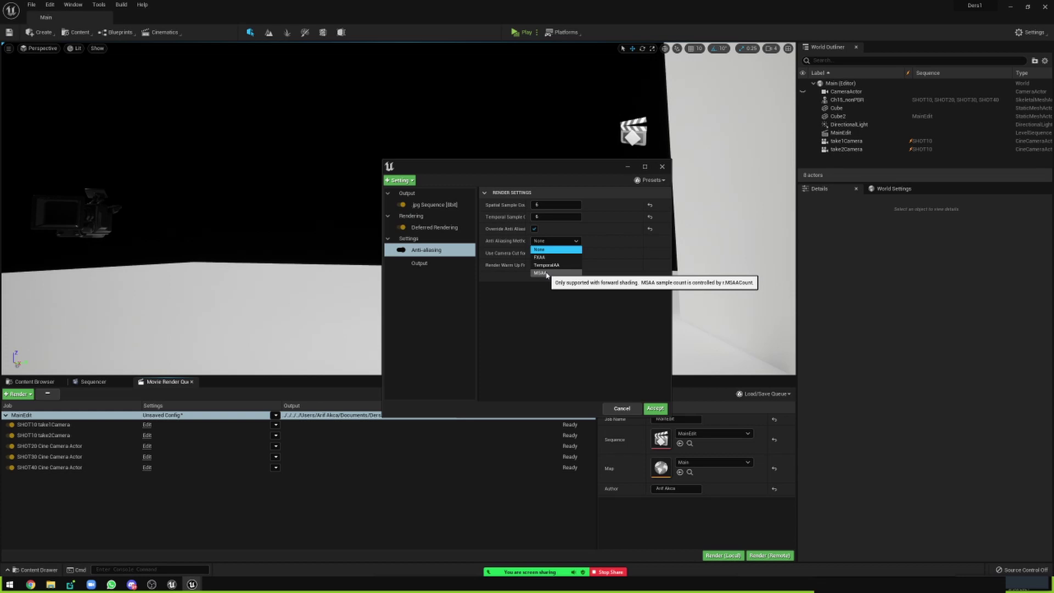
click(540, 308)
click(559, 243)
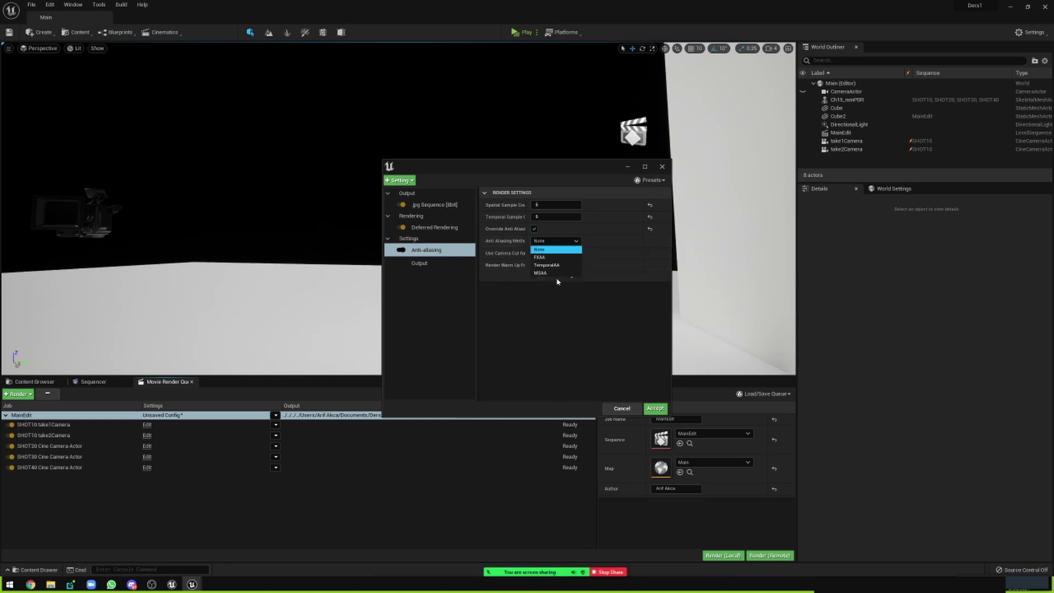
click(555, 271)
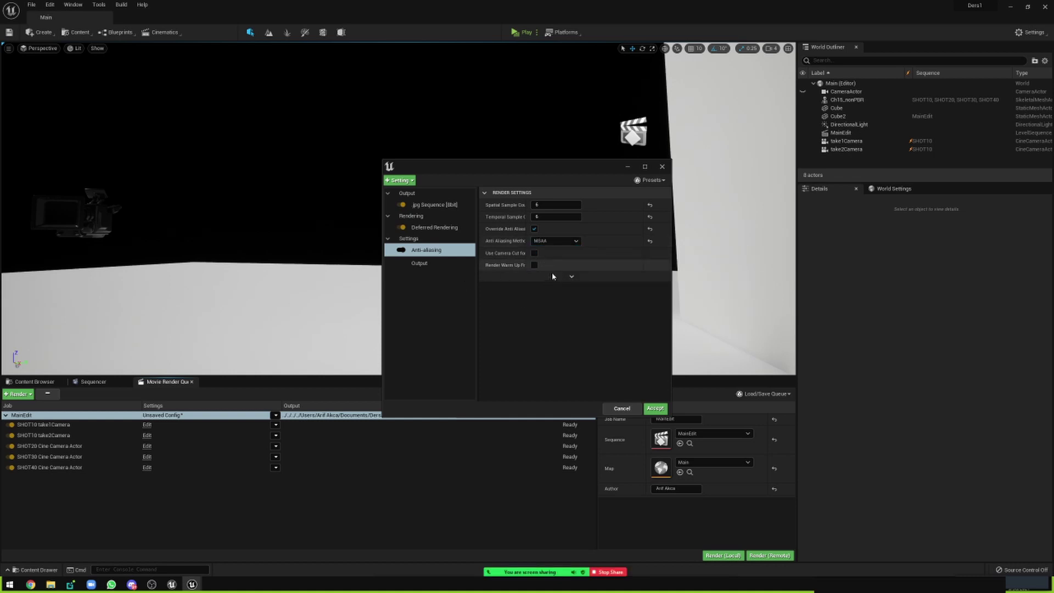
click(572, 276)
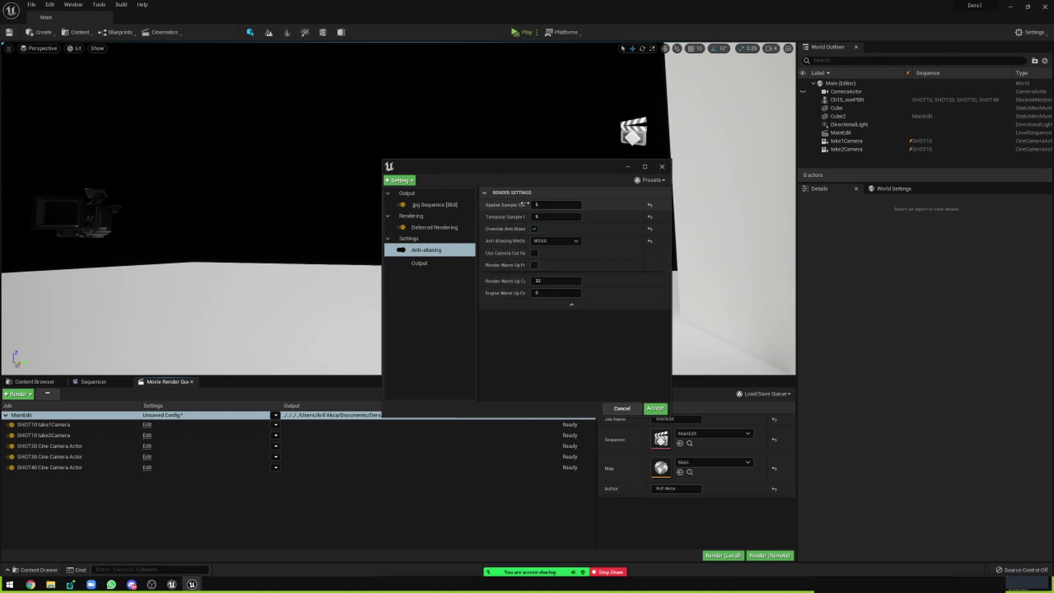
drag(528, 205, 558, 206)
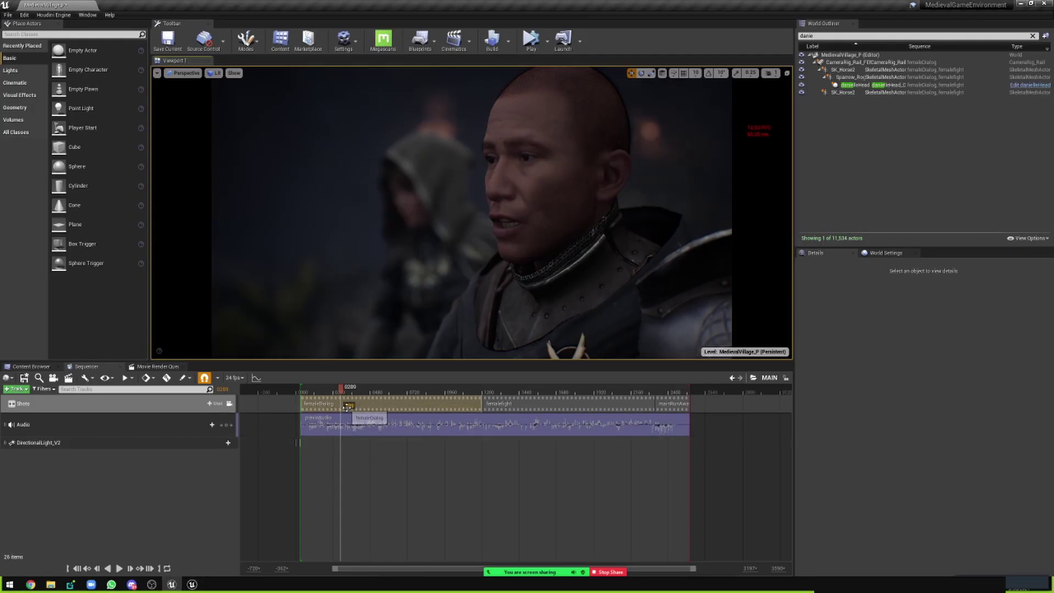
Step: Open the femaleDialog subsequence and move to frame 0140 at the forest riding shot
double_click(346, 405)
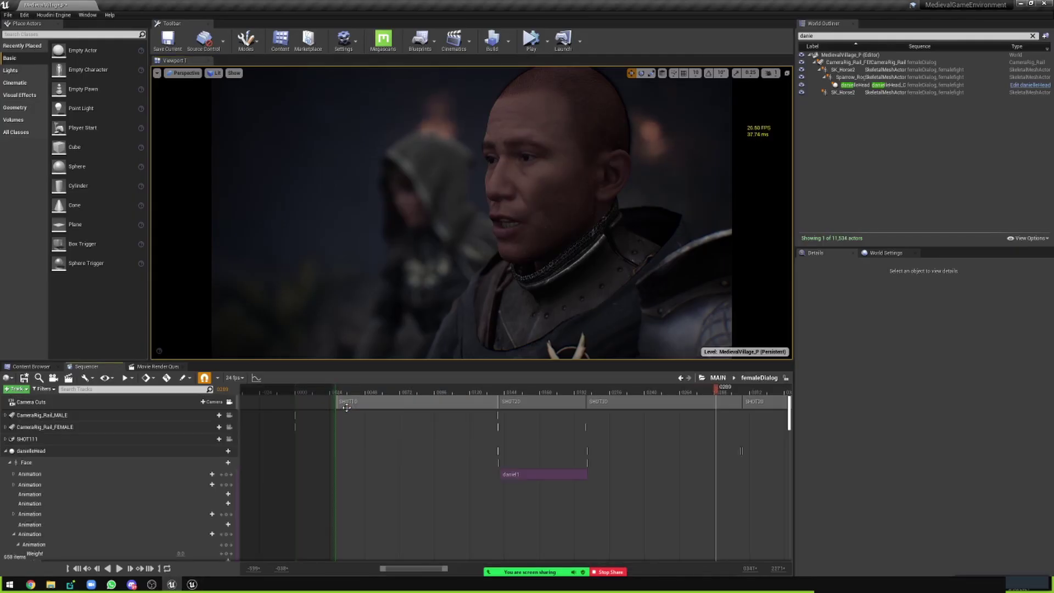
click(496, 393)
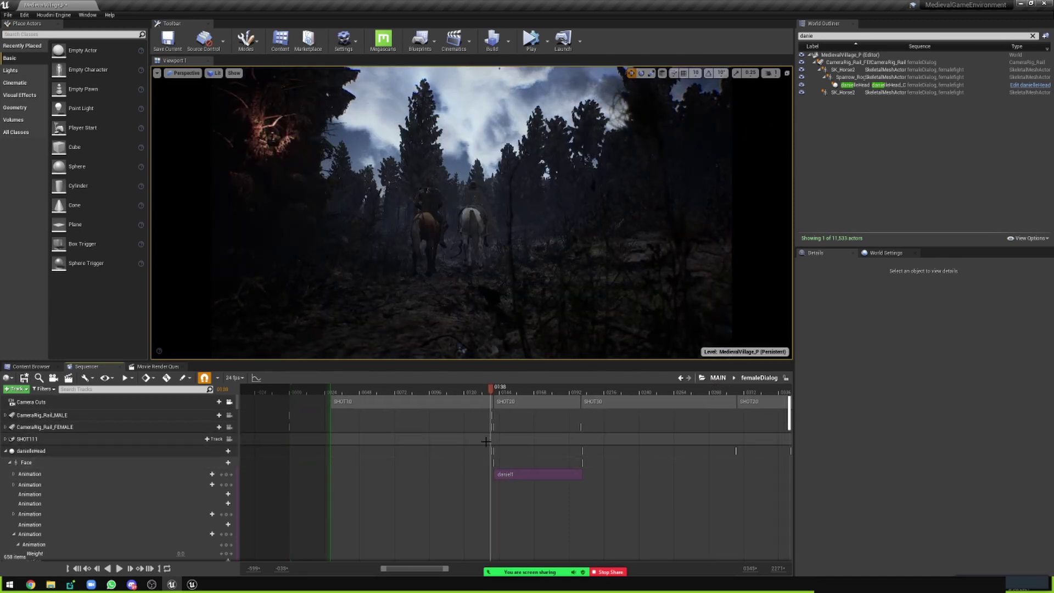
ctrl+scroll(494, 430, up, 1)
ctrl+scroll(494, 429, up, 3)
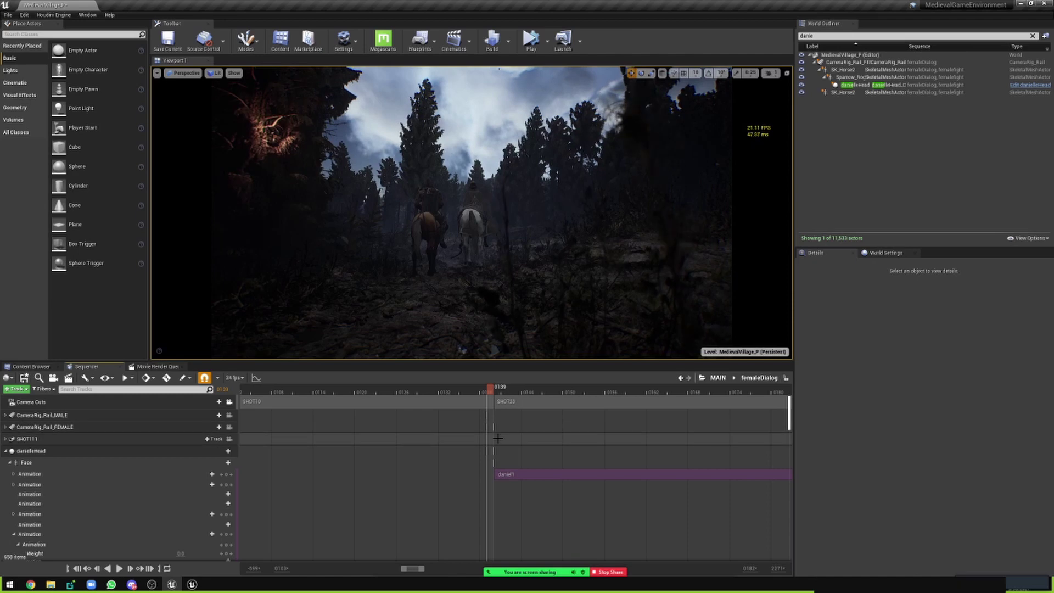
key(Right)
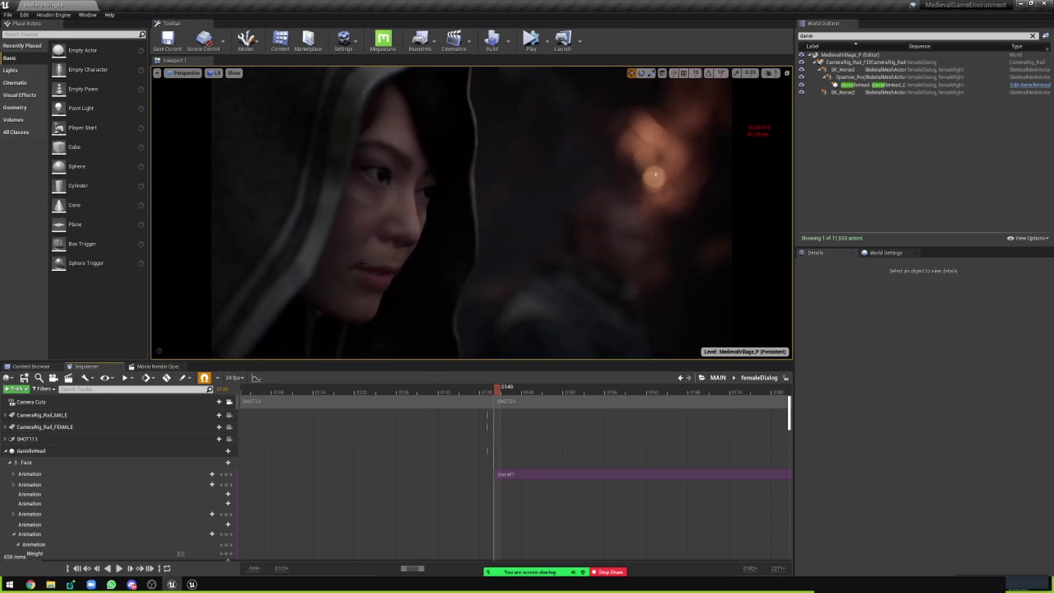
Step: Select the woman's head actor, expand its Transform track, and return to frame 0139
click(359, 259)
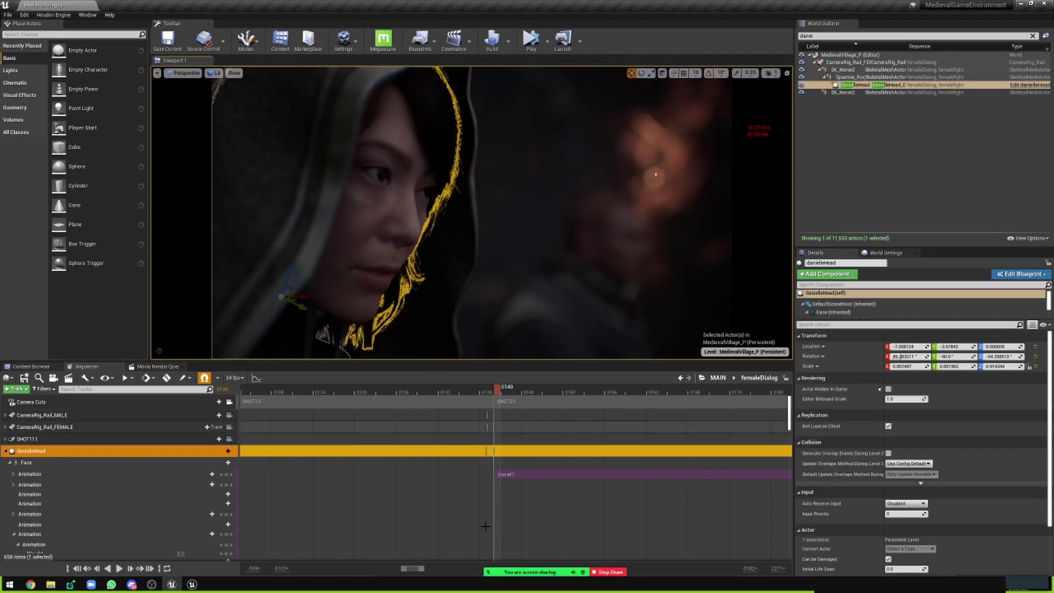
scroll(447, 511, down, 5)
scroll(92, 516, down, 2)
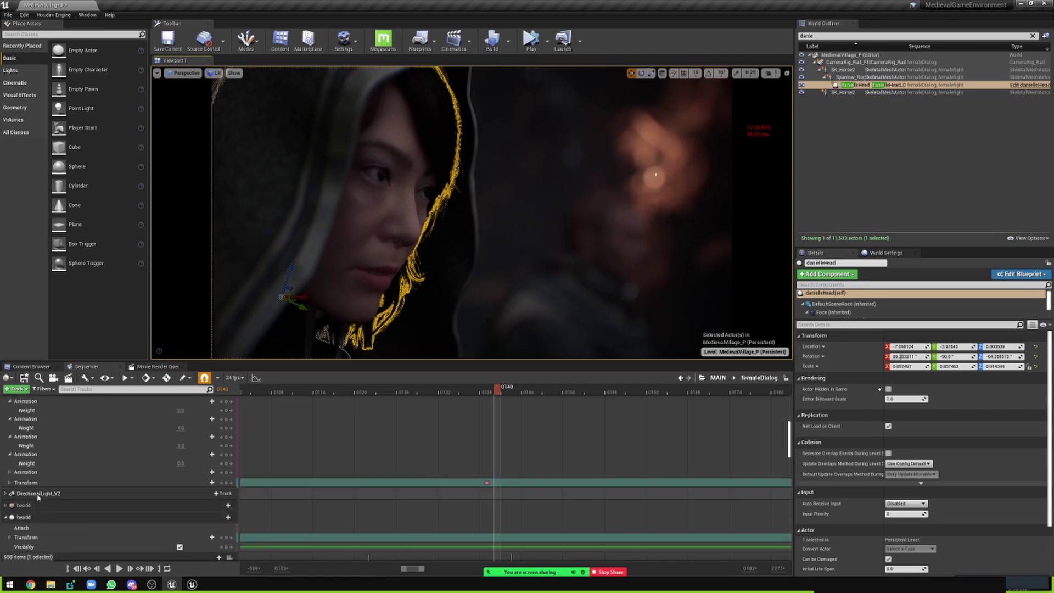
click(10, 483)
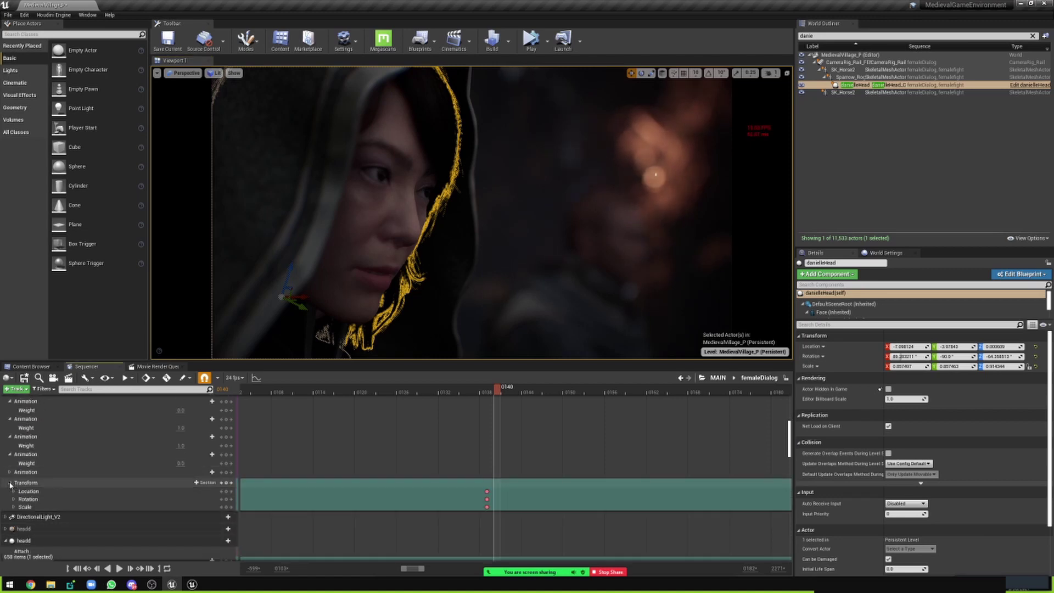
ctrl+scroll(483, 528, up, 2)
ctrl+scroll(482, 518, up, 1)
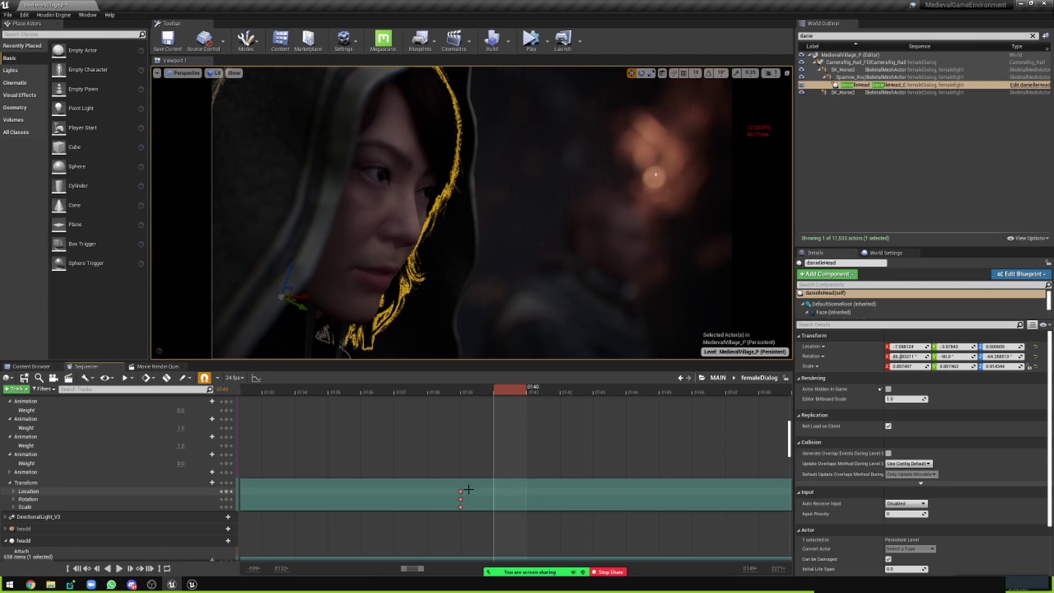
click(461, 387)
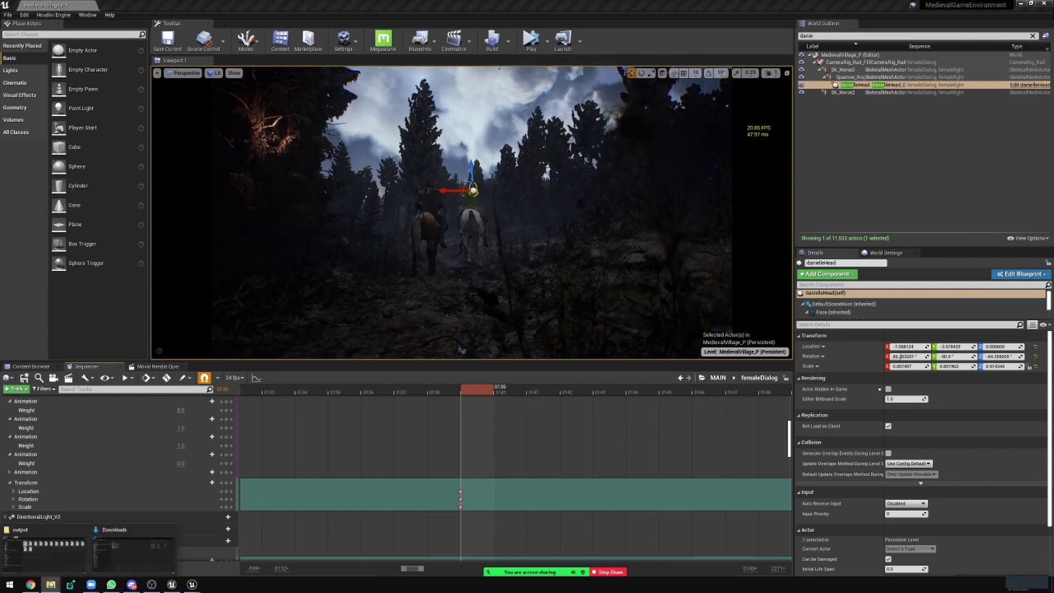
Step: In File Explorer, browse the E: drive to MedievalGameEnvironment's Saved/MovieRenders folder
click(51, 583)
click(378, 355)
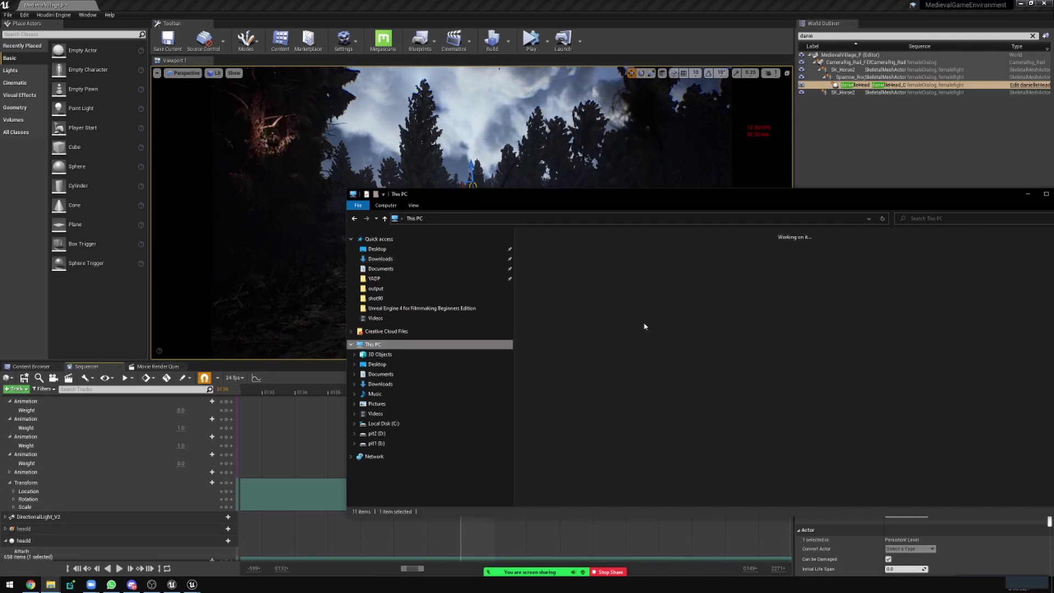
click(373, 344)
double_click(768, 305)
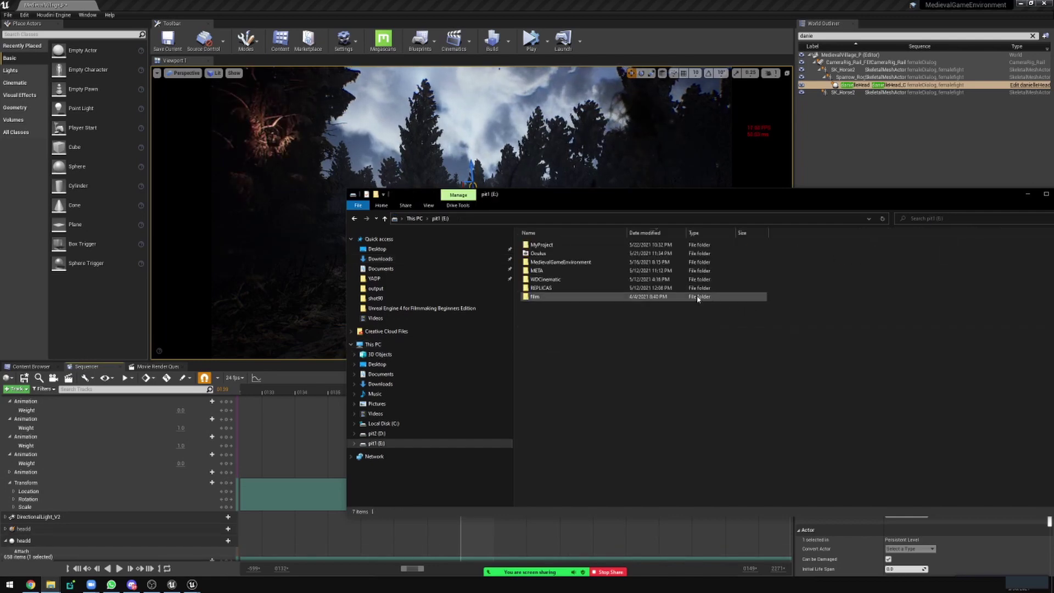
double_click(557, 261)
double_click(544, 297)
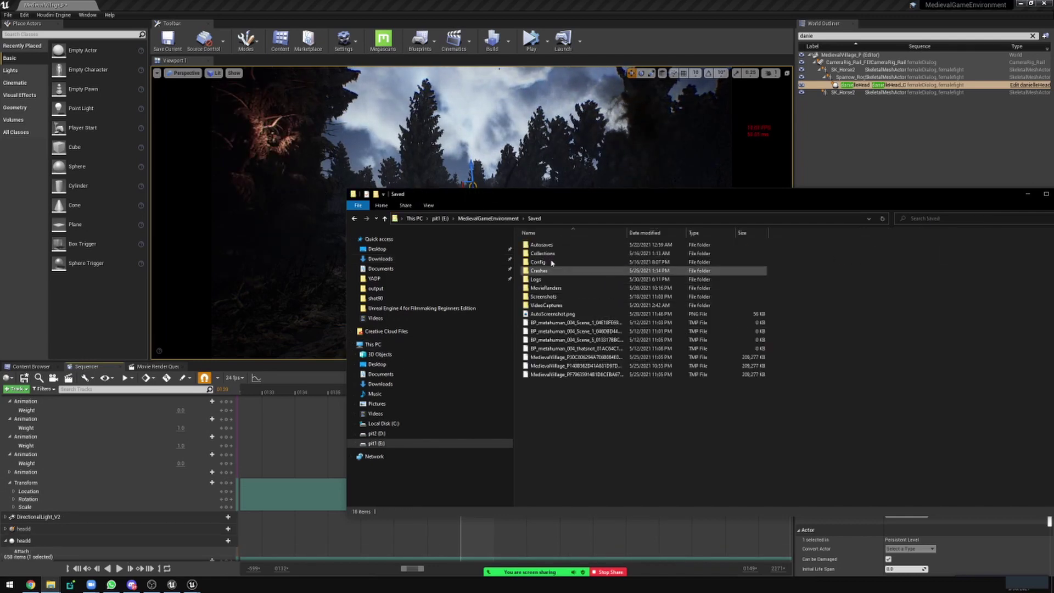
drag(604, 194, 488, 196)
double_click(437, 307)
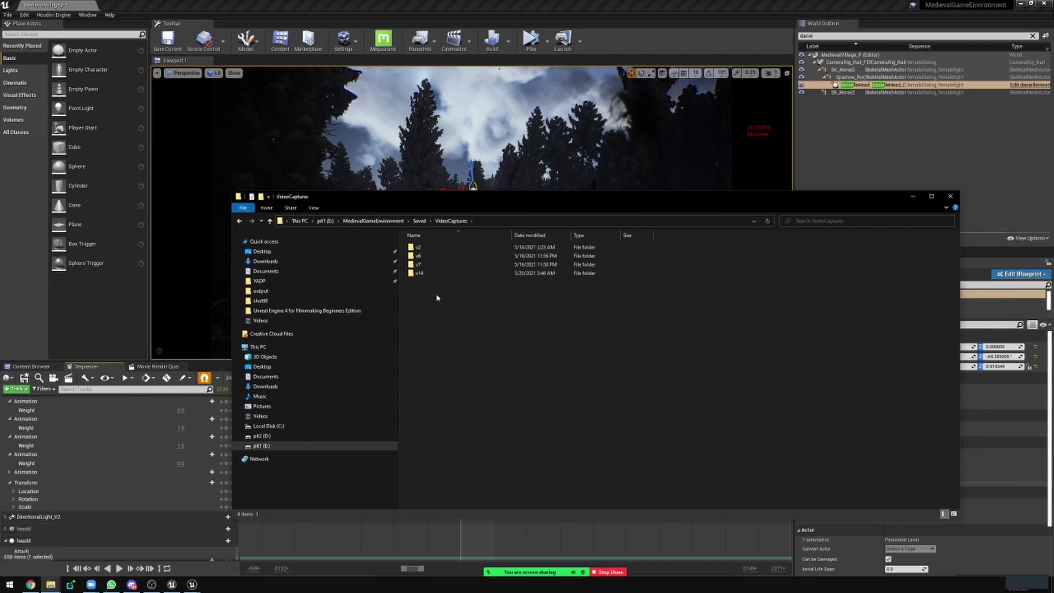
key(alt+Left)
double_click(433, 299)
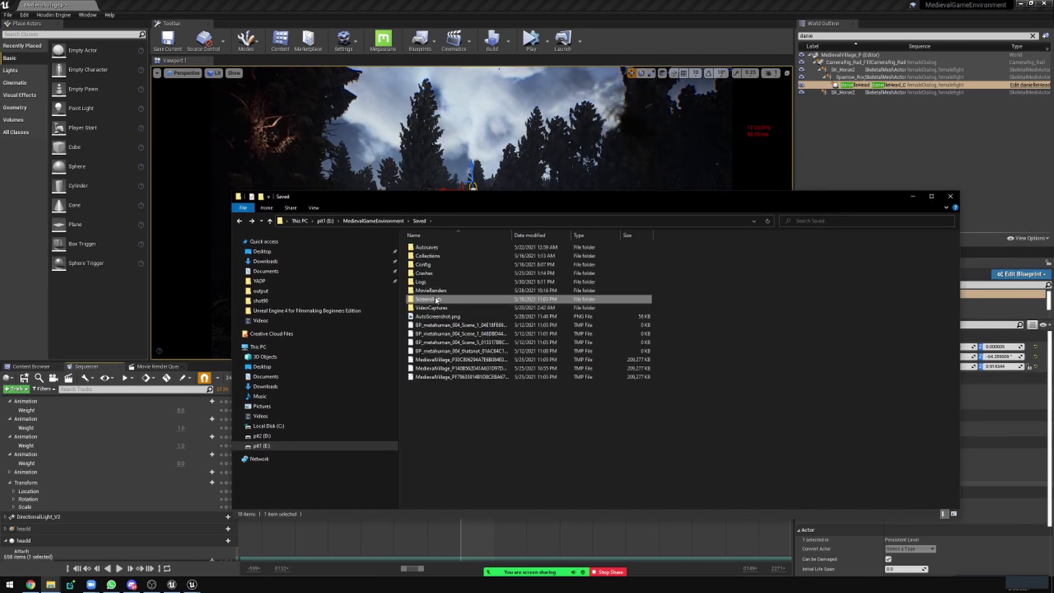
double_click(439, 291)
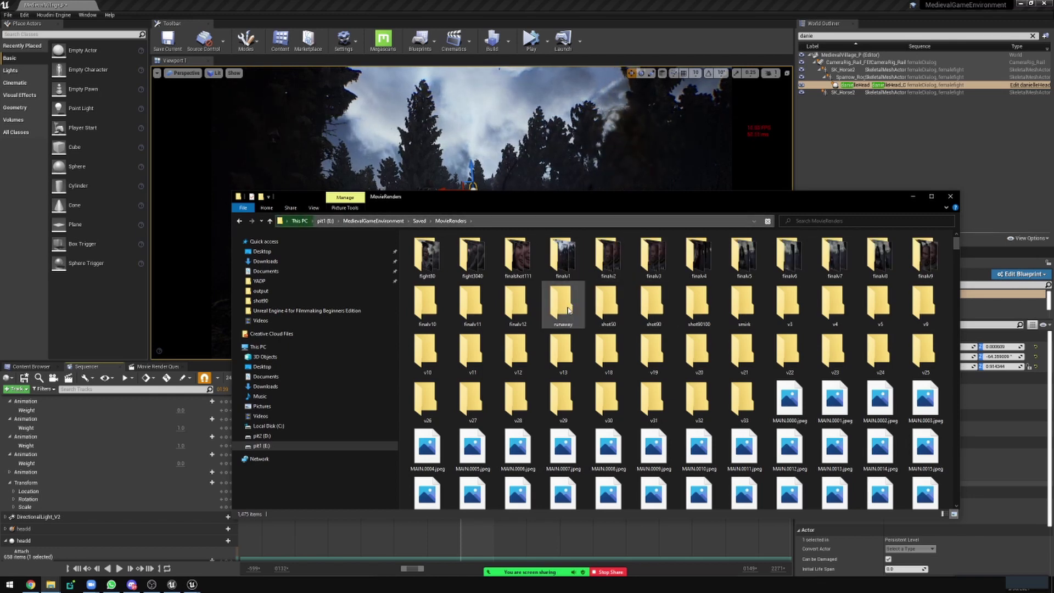
Step: Open MAIN.0028.png from the v19 render folder in Photos and maximize it
double_click(571, 354)
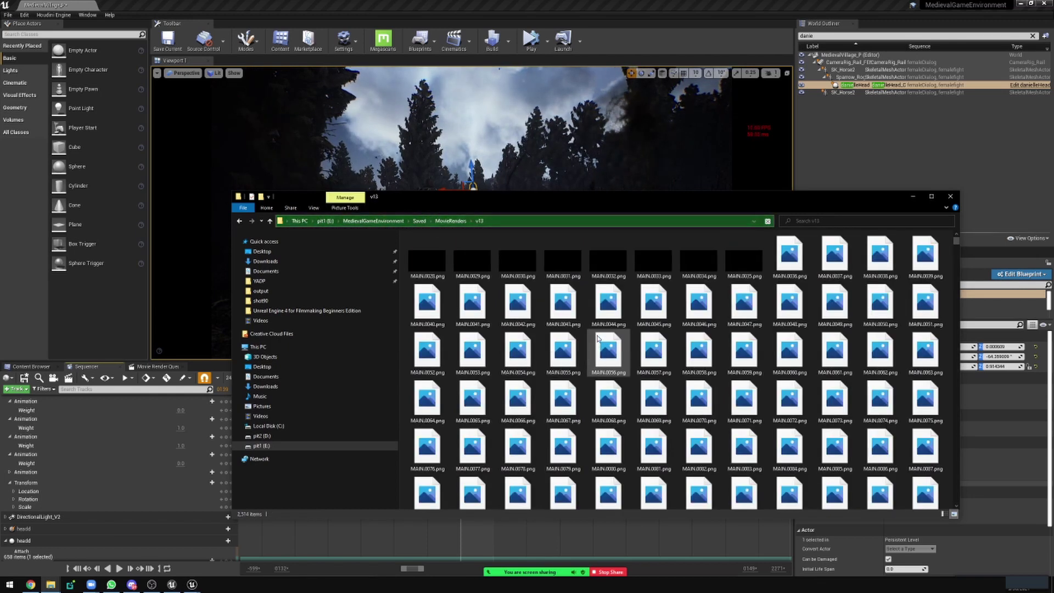
key(alt+Left)
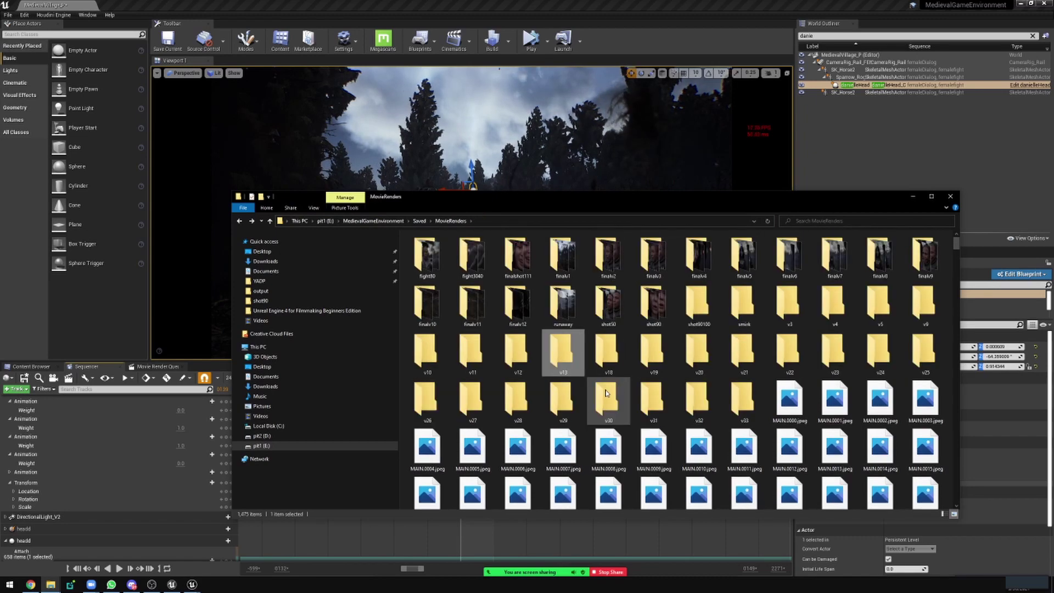
double_click(651, 351)
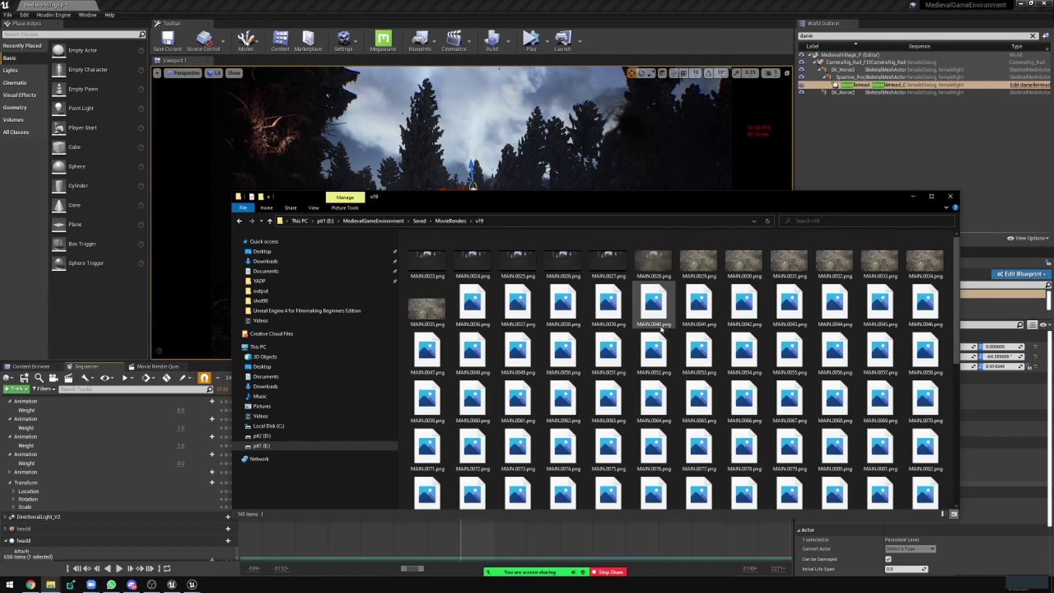
double_click(653, 258)
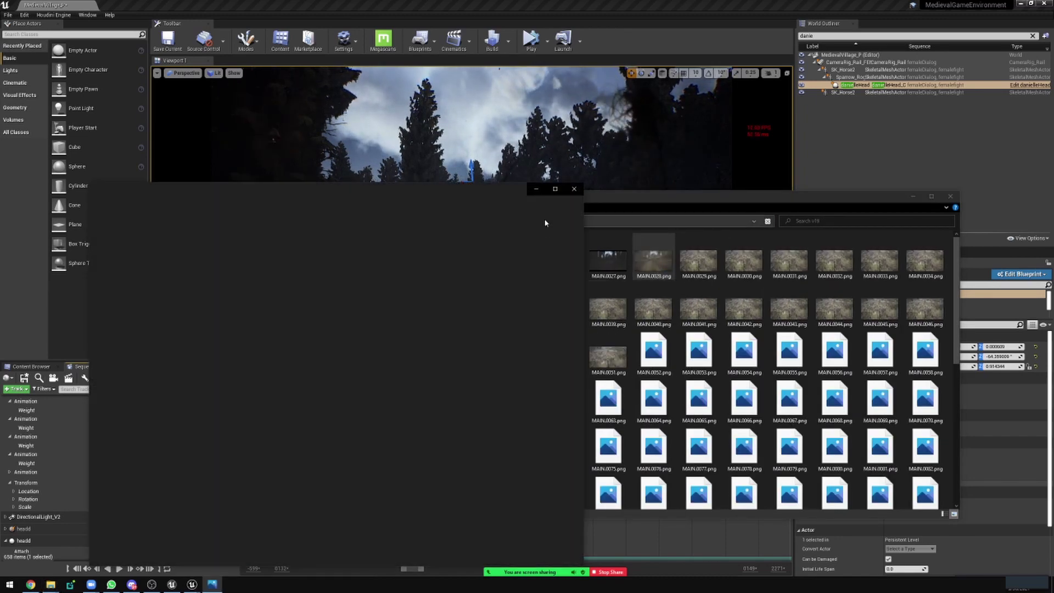
click(555, 188)
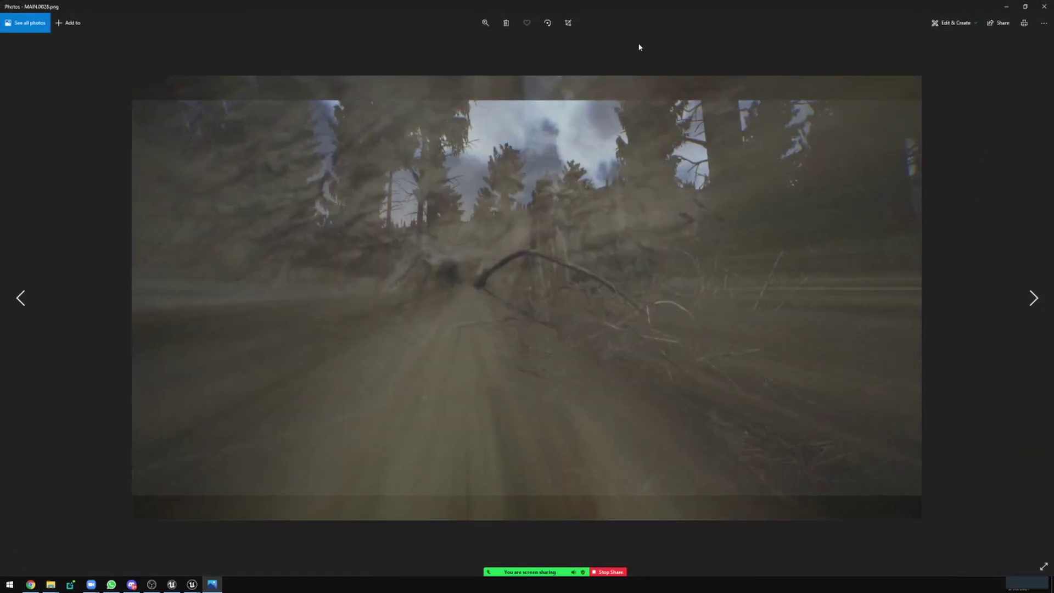
Step: Restore the maximized Photos window and bring the Unreal editor back to the front
drag(638, 10, 558, 105)
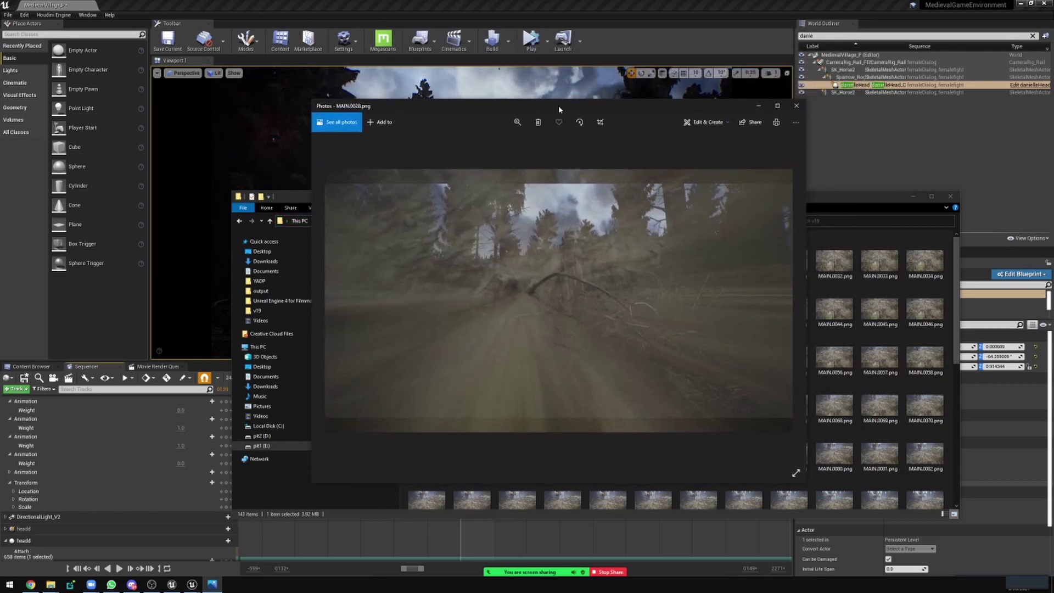
click(553, 82)
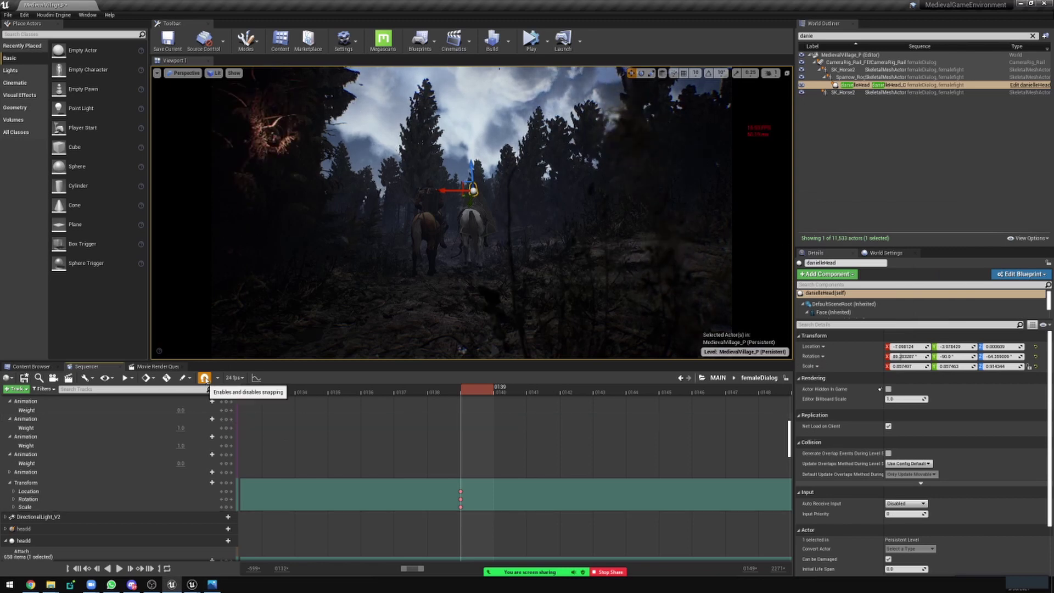
Step: Select the head's Transform track and add a keyframe at frame 0140
right_drag(507, 429, 497, 427)
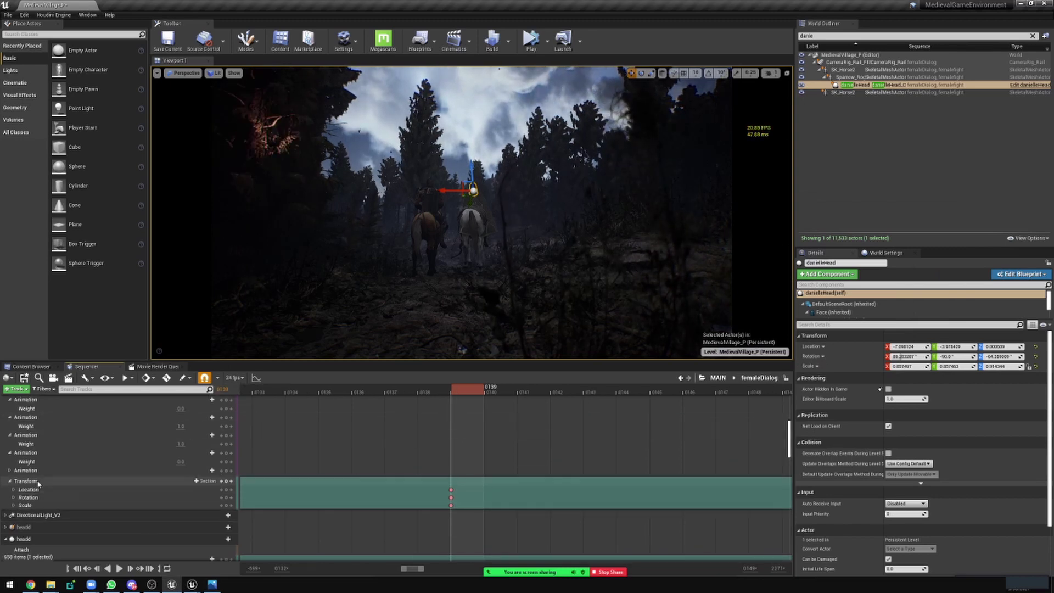
click(28, 481)
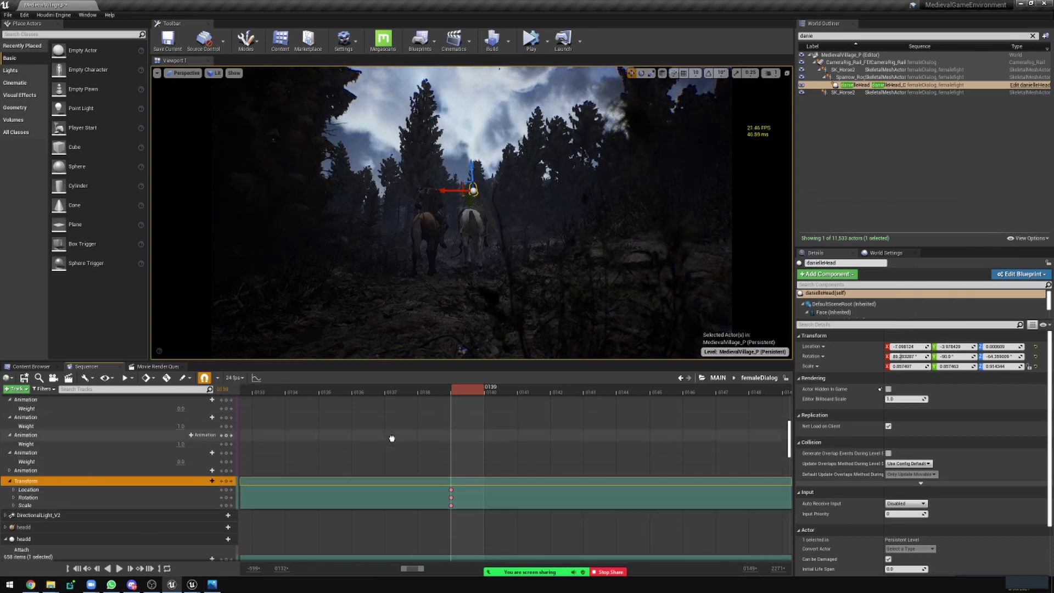
key(Right)
key(Return)
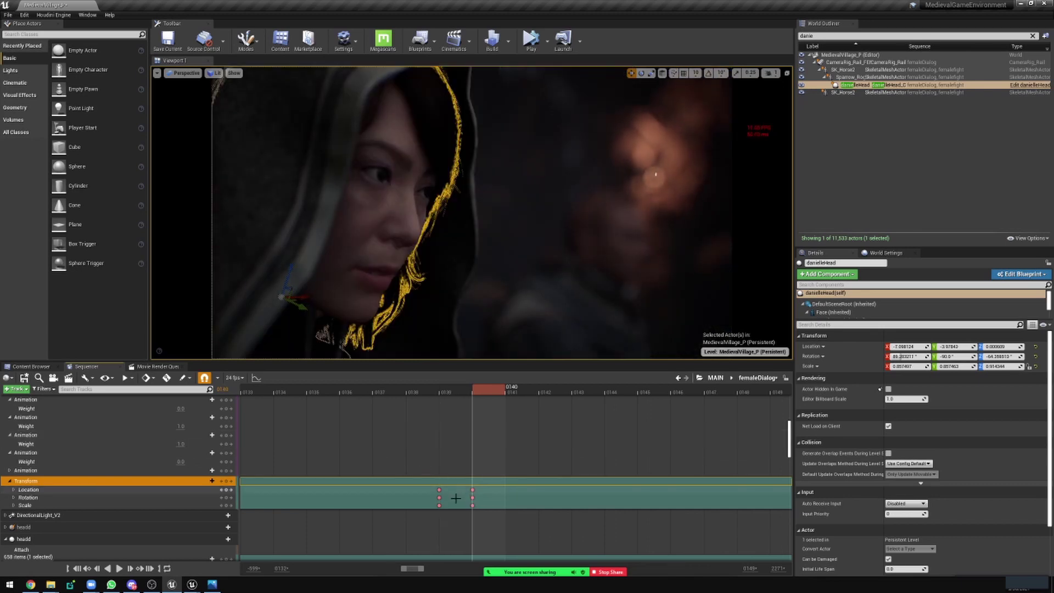
Step: Drag the earlier Location, Rotation and Scale keys forward to frame 0139
ctrl+scroll(455, 499, up, 3)
right_drag(426, 501, 603, 479)
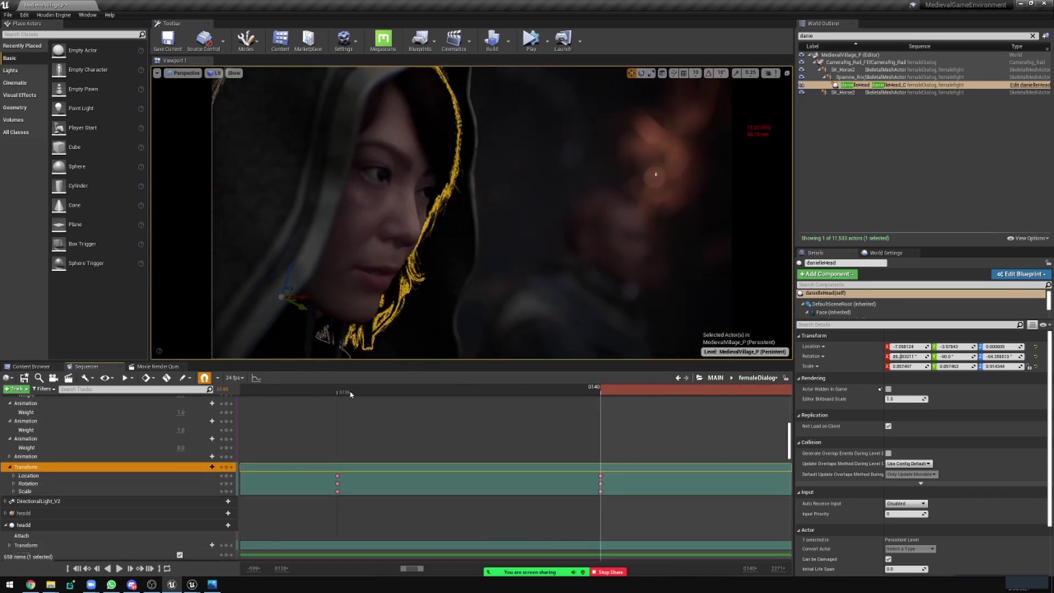
click(341, 390)
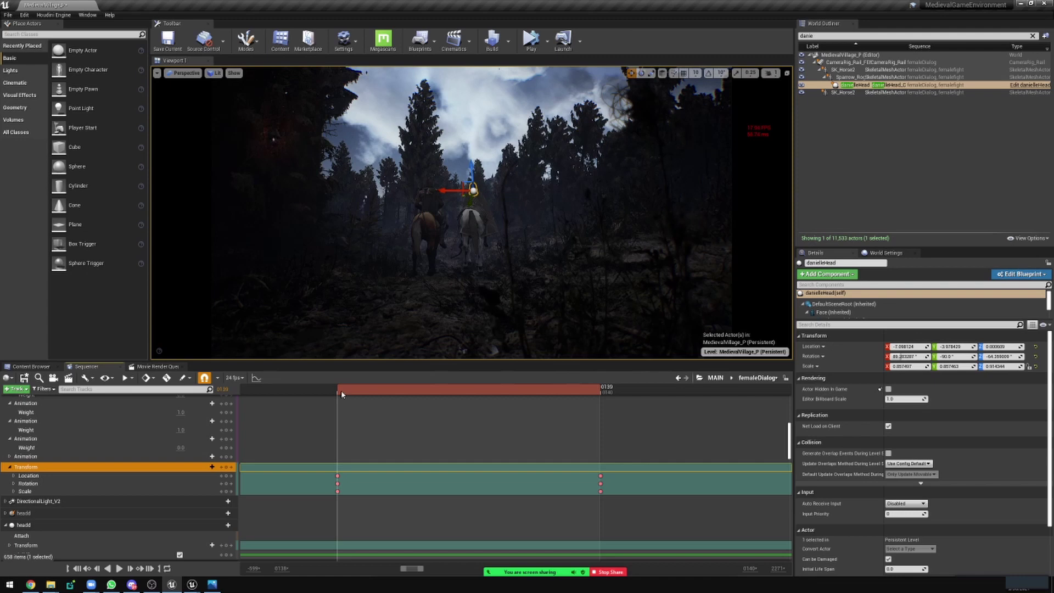
click(562, 390)
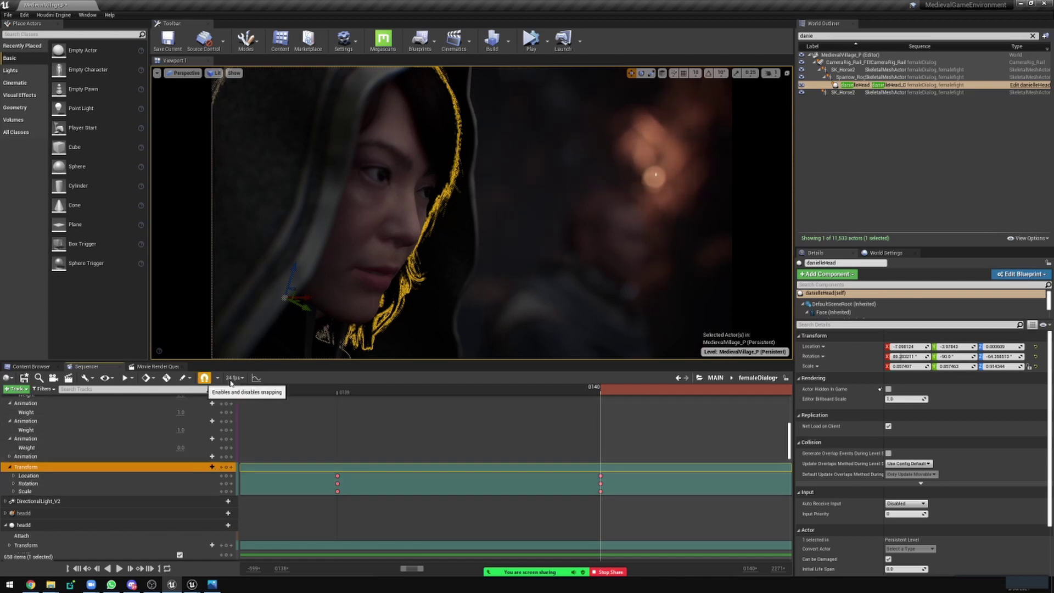
drag(326, 467, 351, 506)
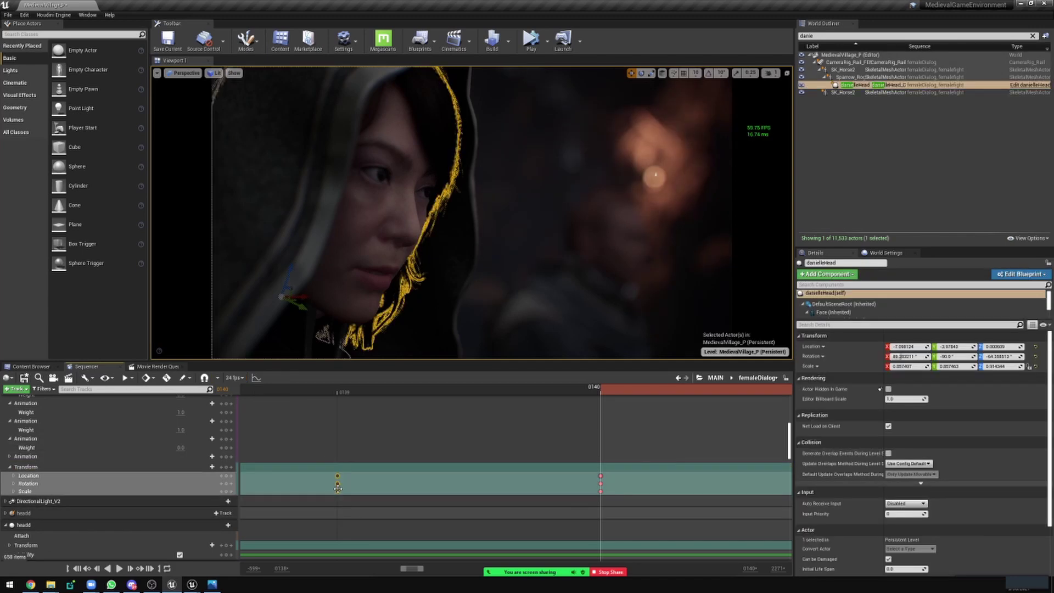
drag(337, 487, 597, 489)
click(308, 395)
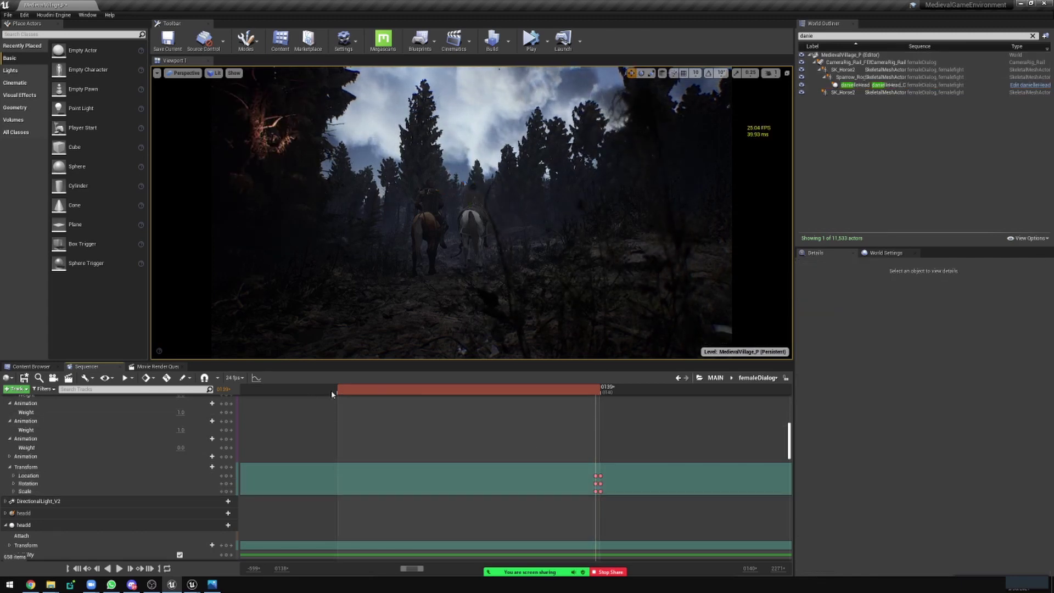
Step: Preview MAIN.0028.png from the v19 folder again, then close Photos
click(299, 390)
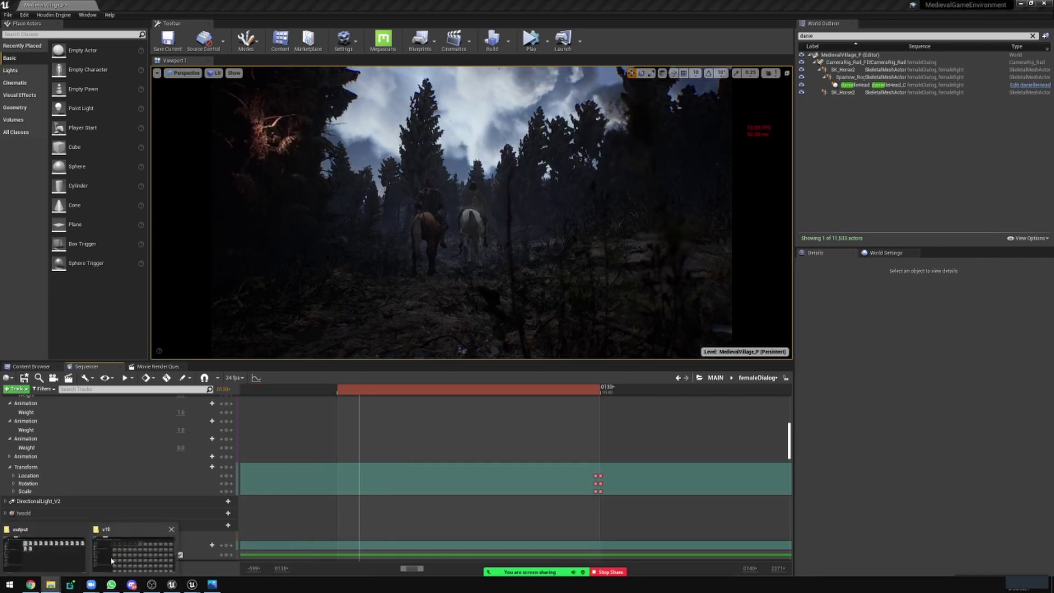
click(61, 585)
double_click(654, 260)
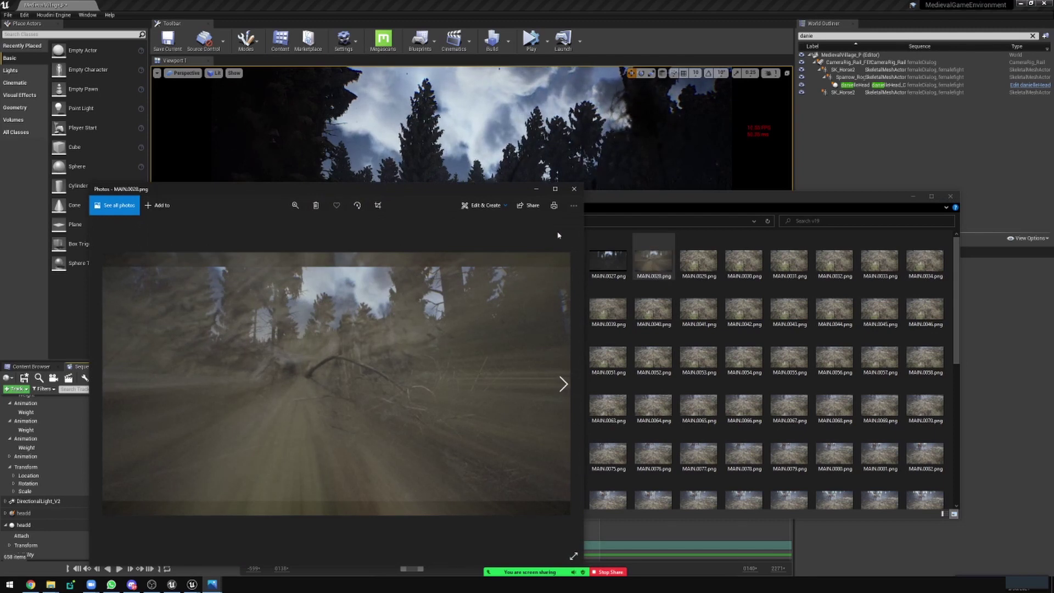
click(575, 190)
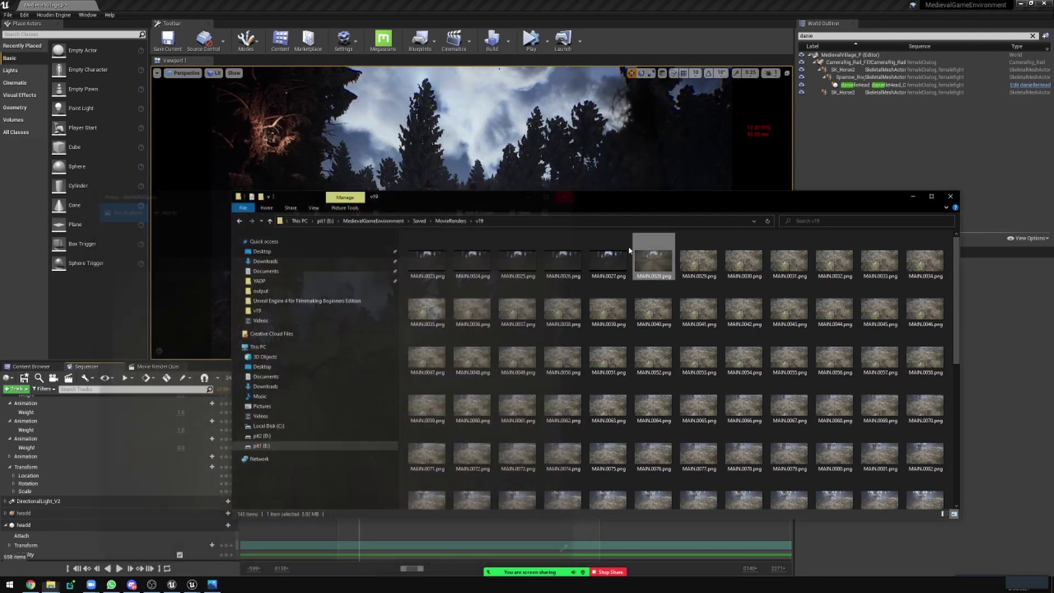
Step: Go up to MovieRenders and open the v21 render folder
scroll(659, 379, down, 5)
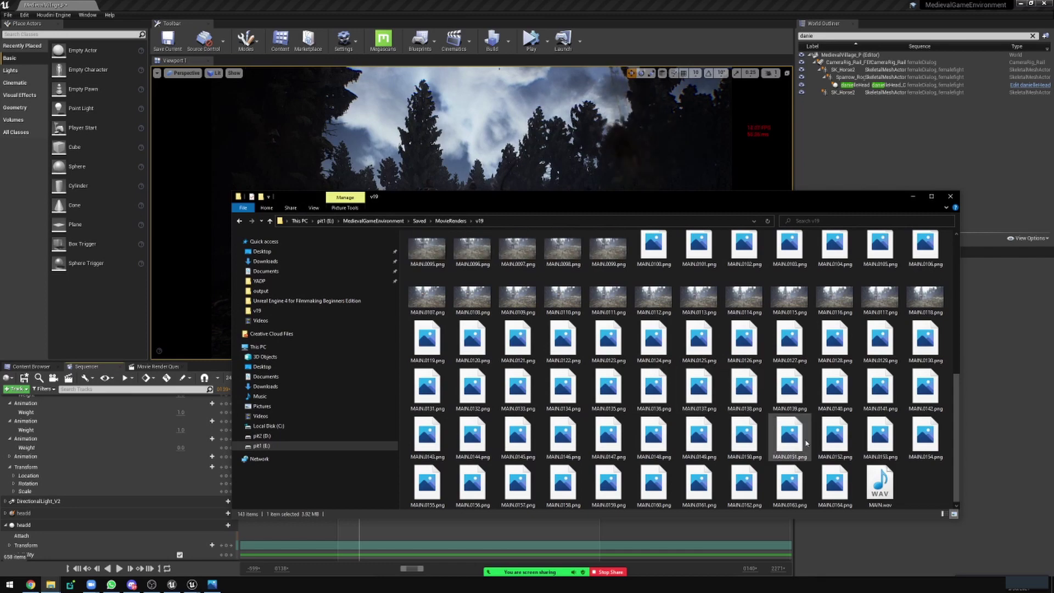
key(alt+Up)
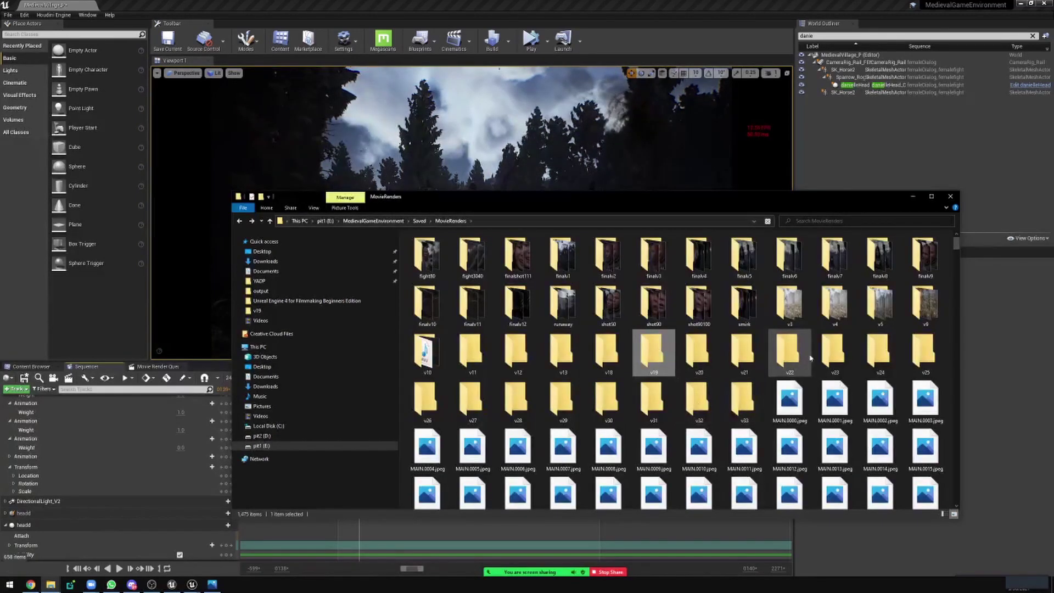
click(738, 357)
double_click(738, 357)
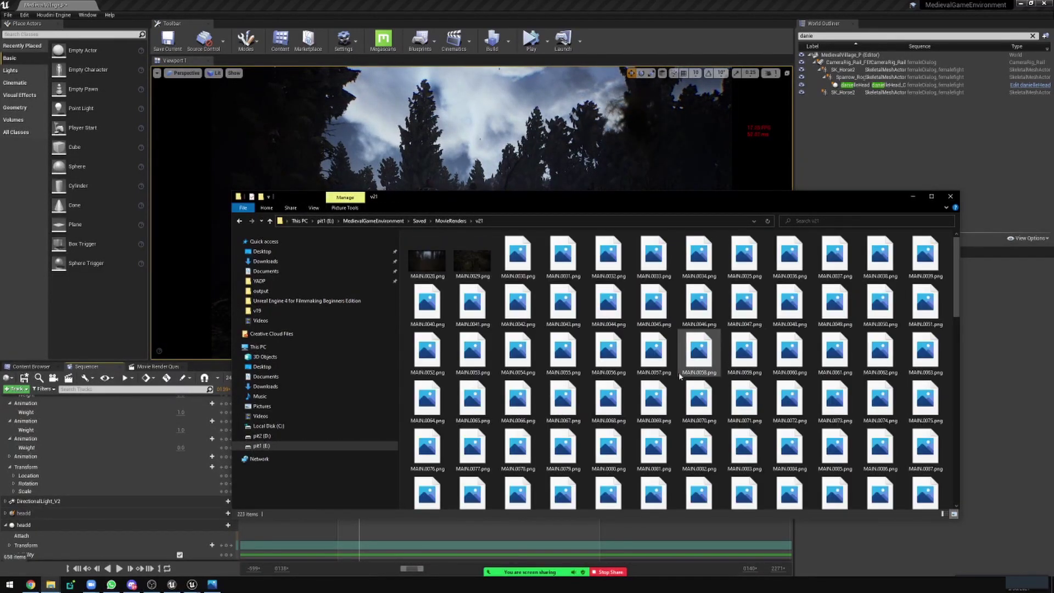
scroll(702, 373, down, 5)
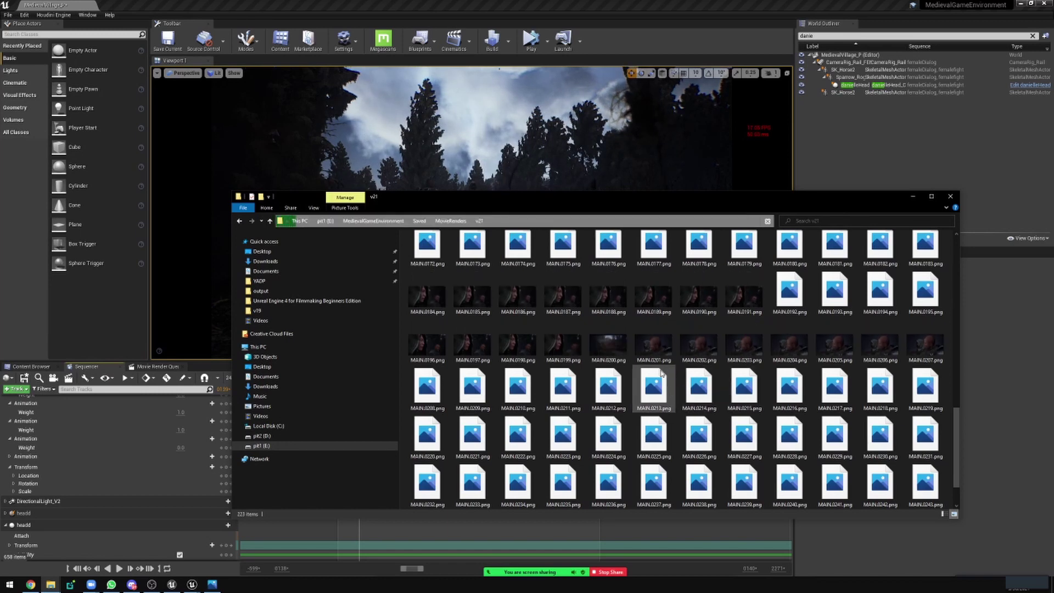
Step: Open MAIN.0199.png from v21 and step through frames 0198 to 0201 around the cut
double_click(568, 350)
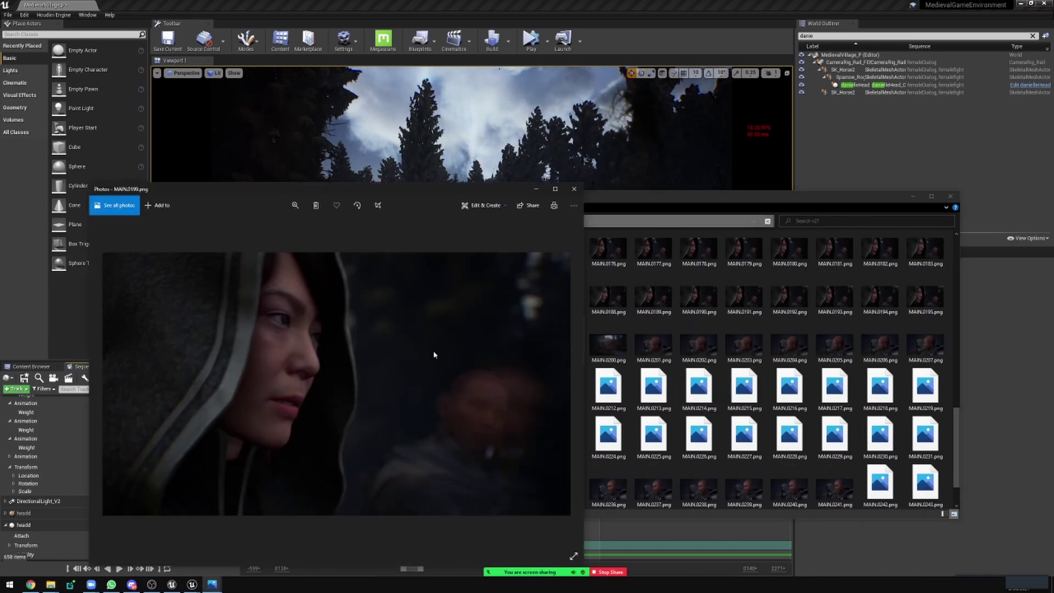
key(Left)
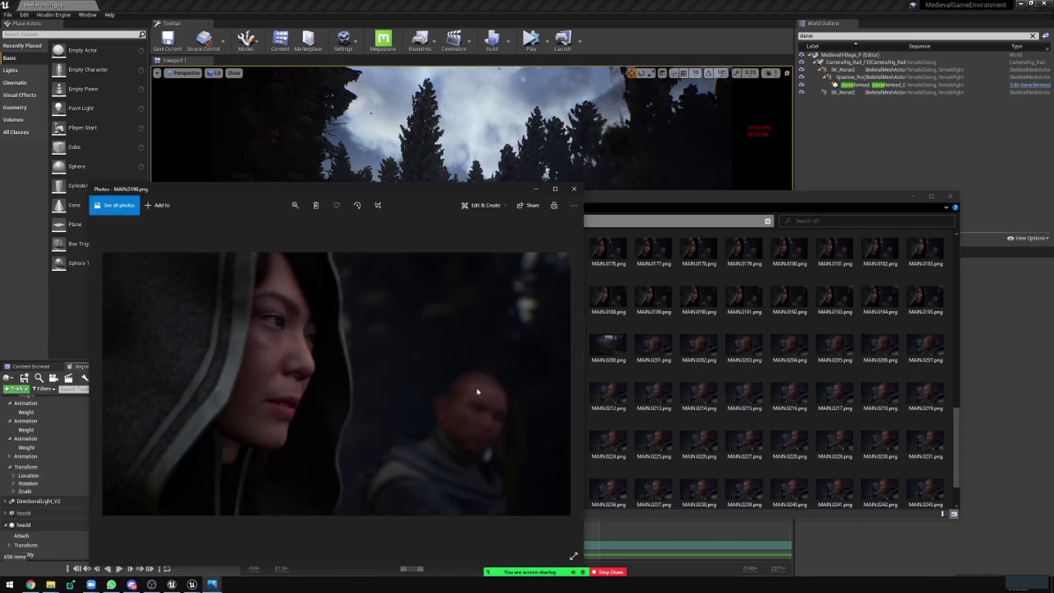
key(Right)
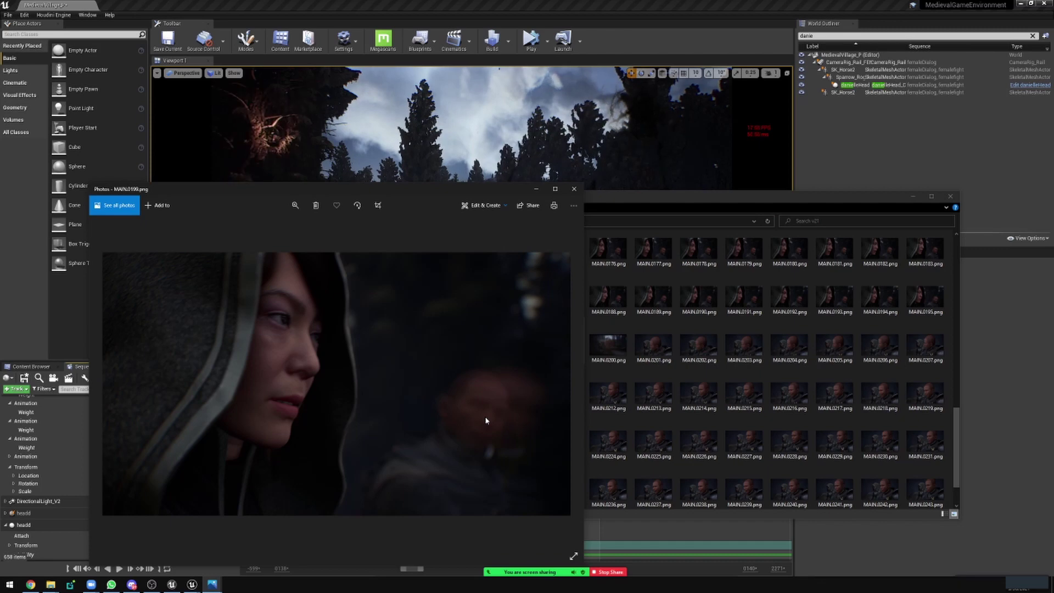
key(Right)
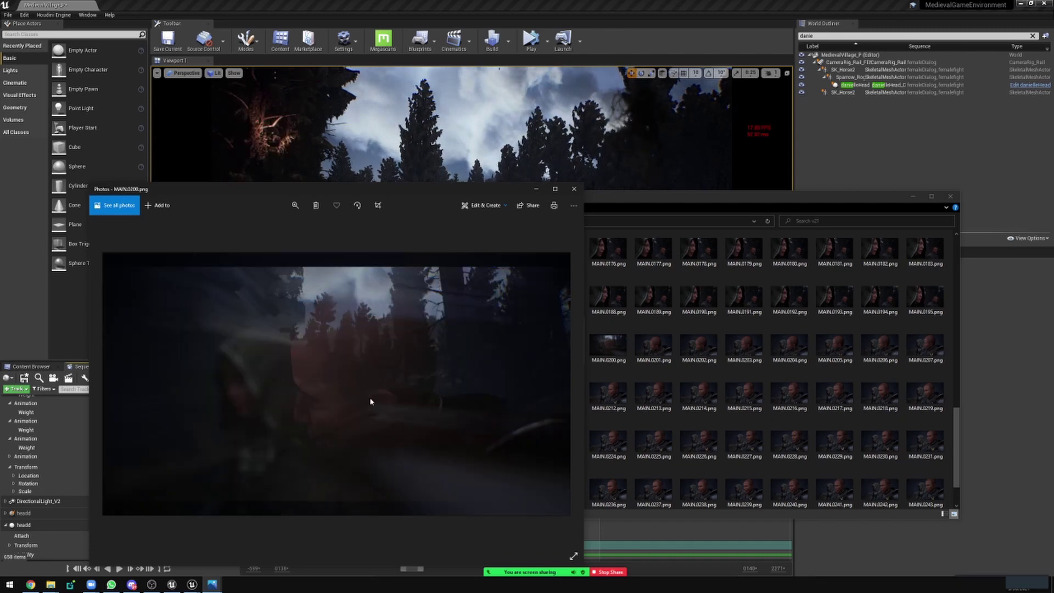
key(Left)
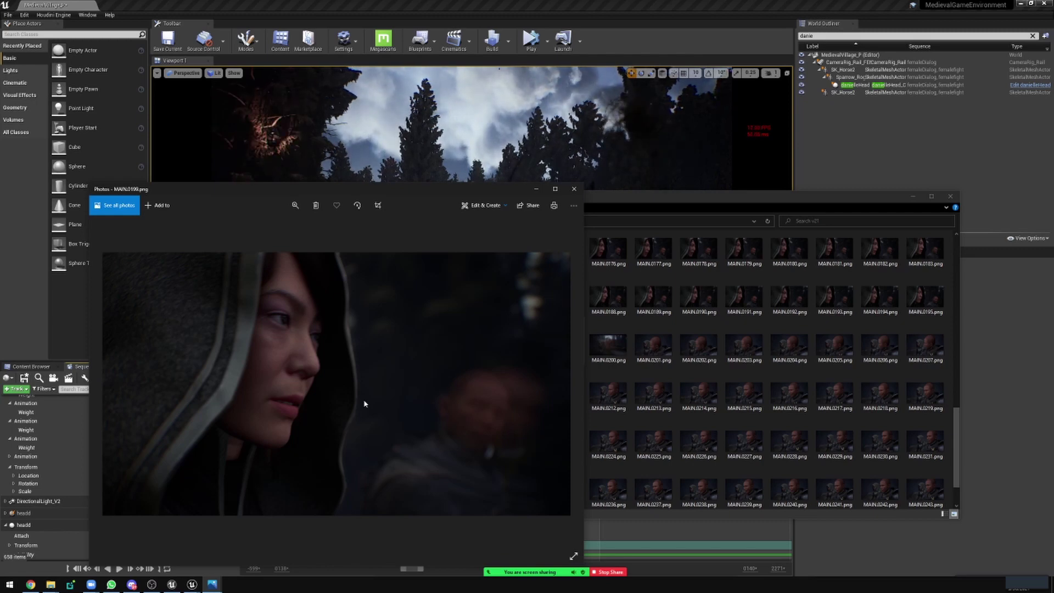
key(Right)
key(Right)
key(Left)
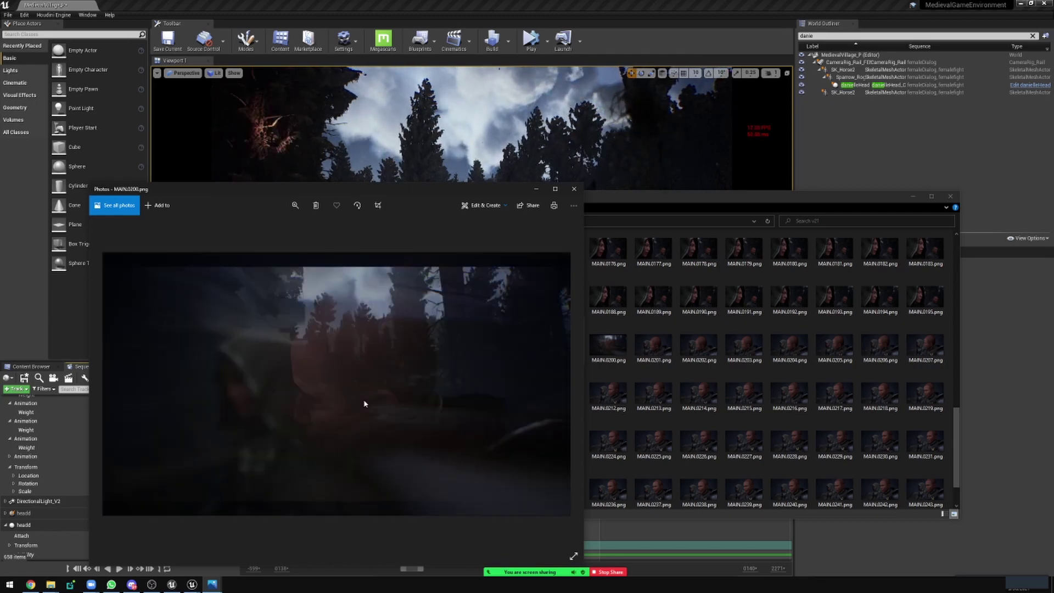
key(Left)
key(Right)
key(Right)
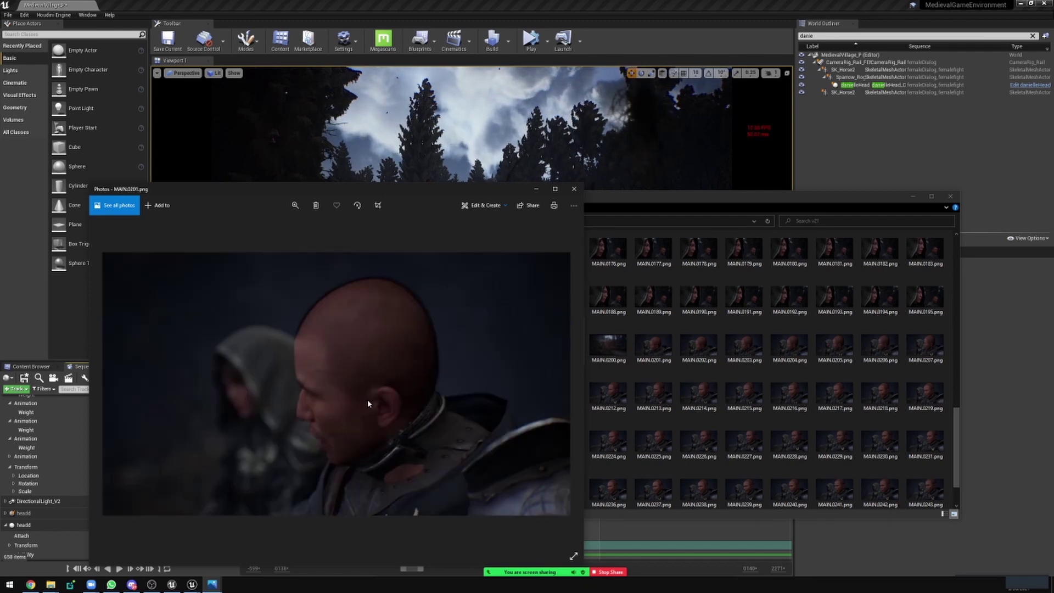
Step: Close Photos and File Explorer, return to Unreal, and move the render settings dialog aside
click(574, 189)
click(461, 186)
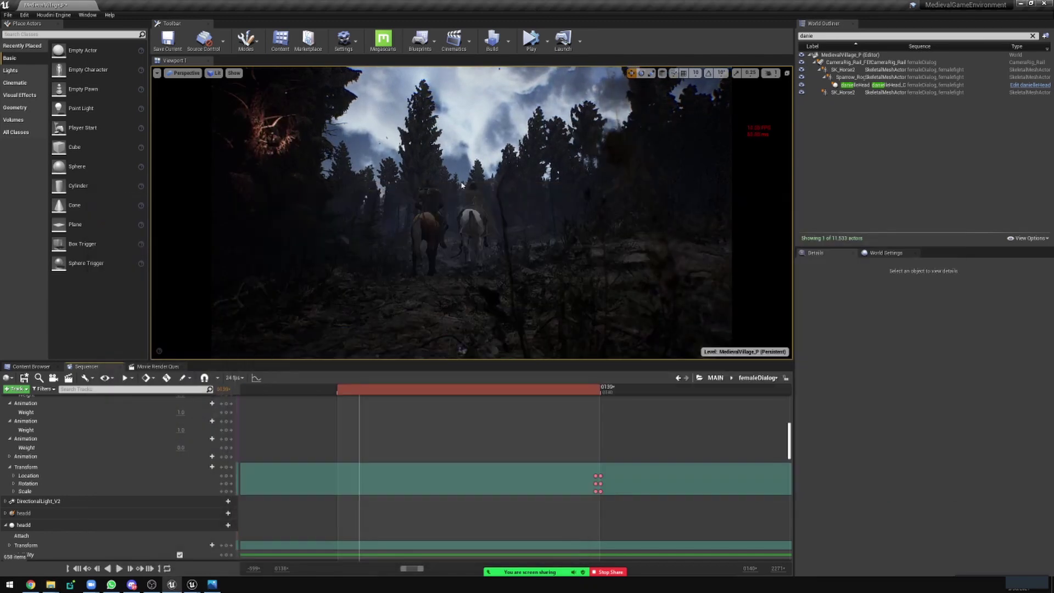
click(191, 584)
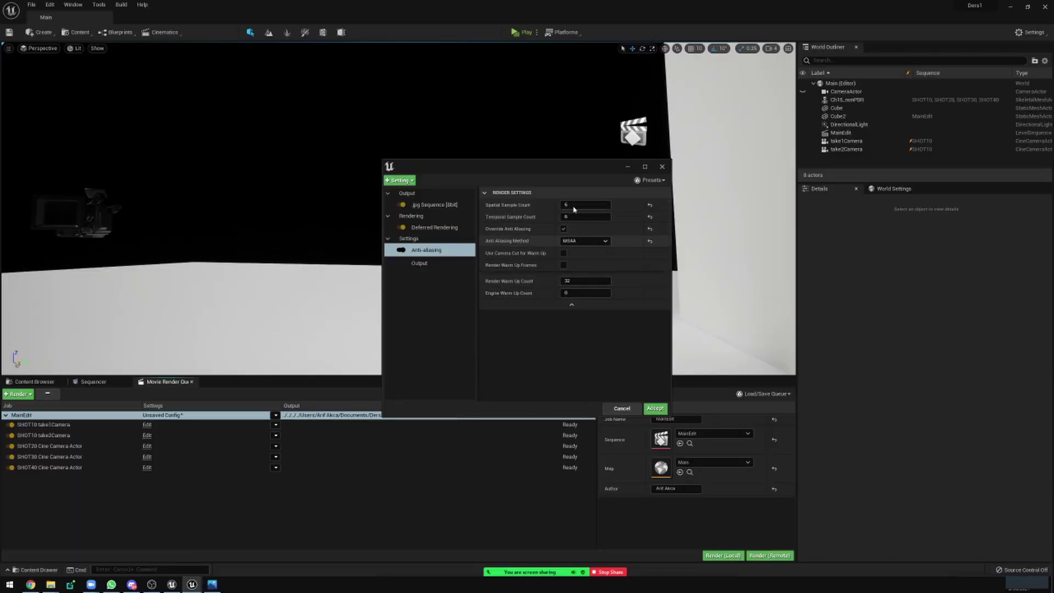
mouse_move(555, 166)
mouse_down()
mouse_move(421, 193)
mouse_move(323, 241)
mouse_up()
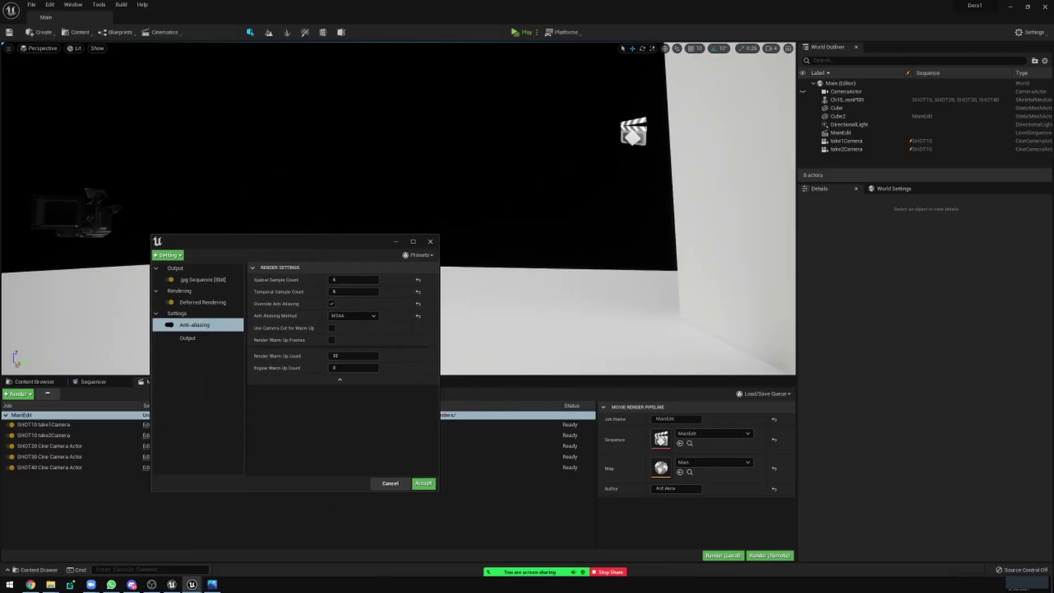
mouse_move(541, 212)
right_down()
mouse_move(581, 230)
mouse_move(511, 203)
right_up()
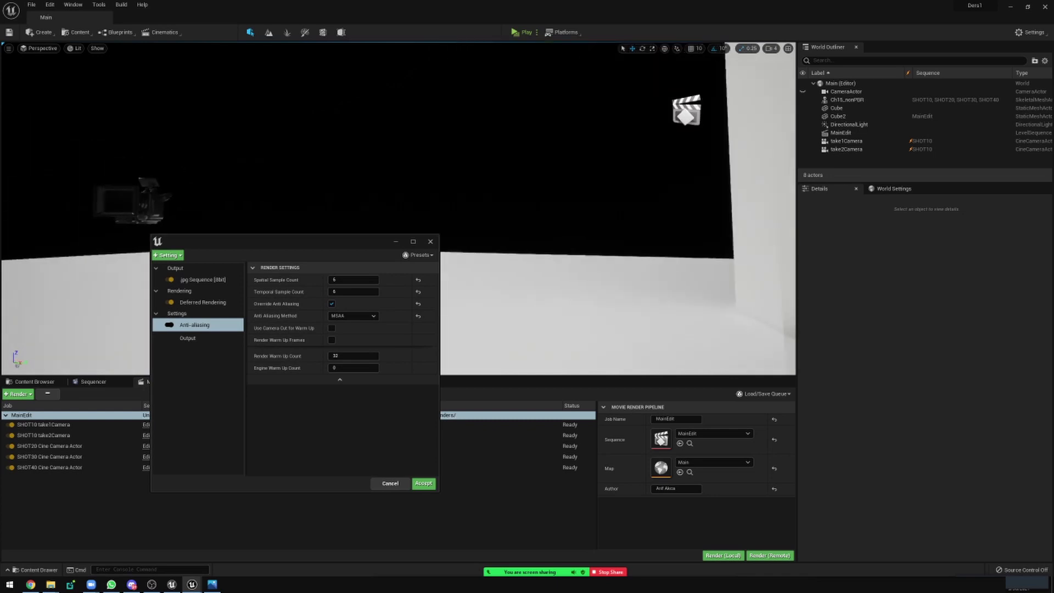
right_drag(527, 262, 472, 265)
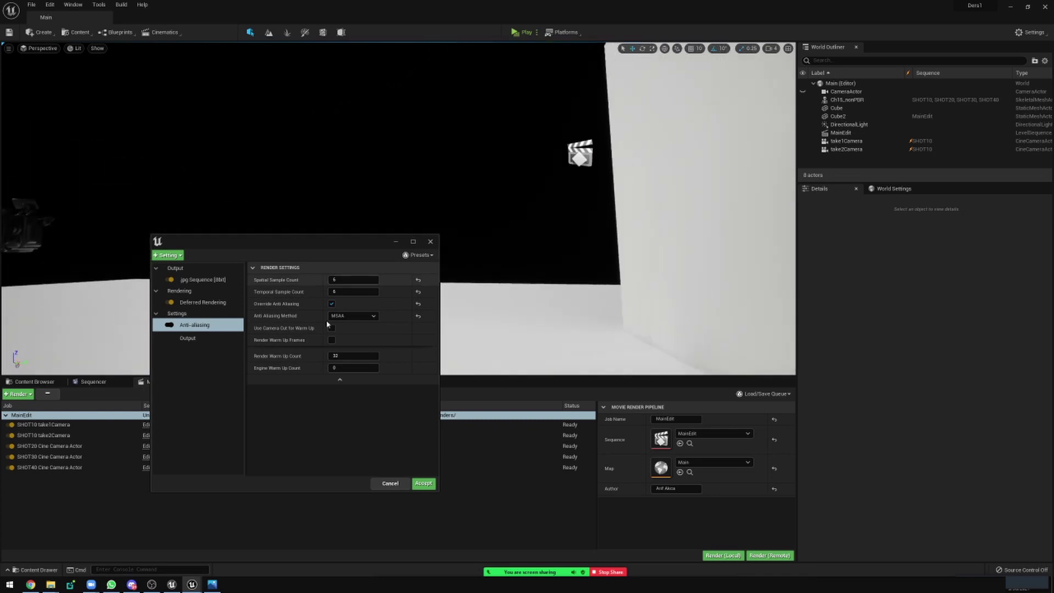
Step: Add the Camera setting and review its Shutter Timing, left at Frame Center
click(178, 256)
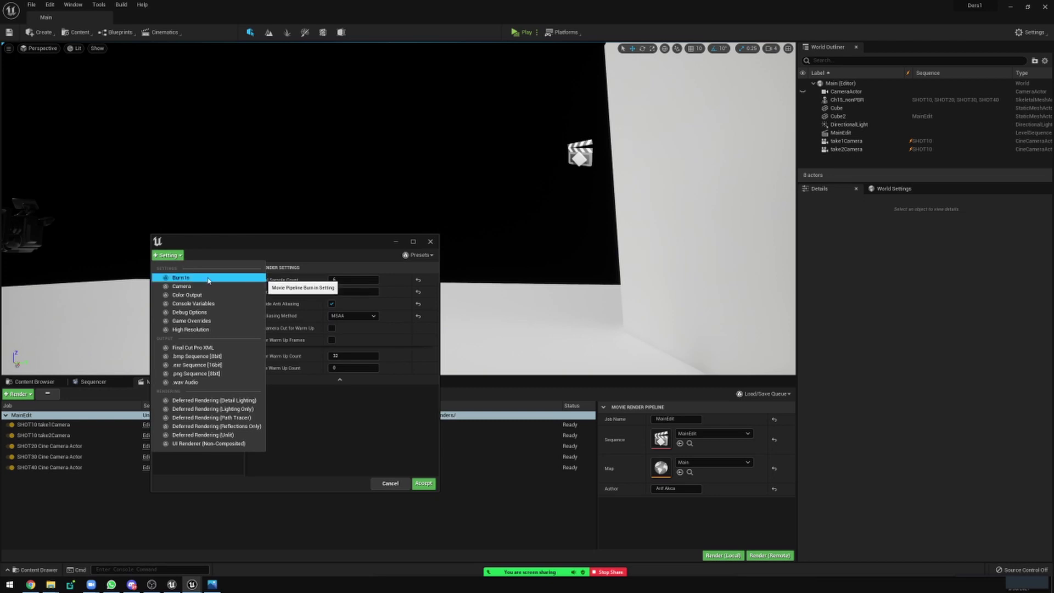
click(201, 286)
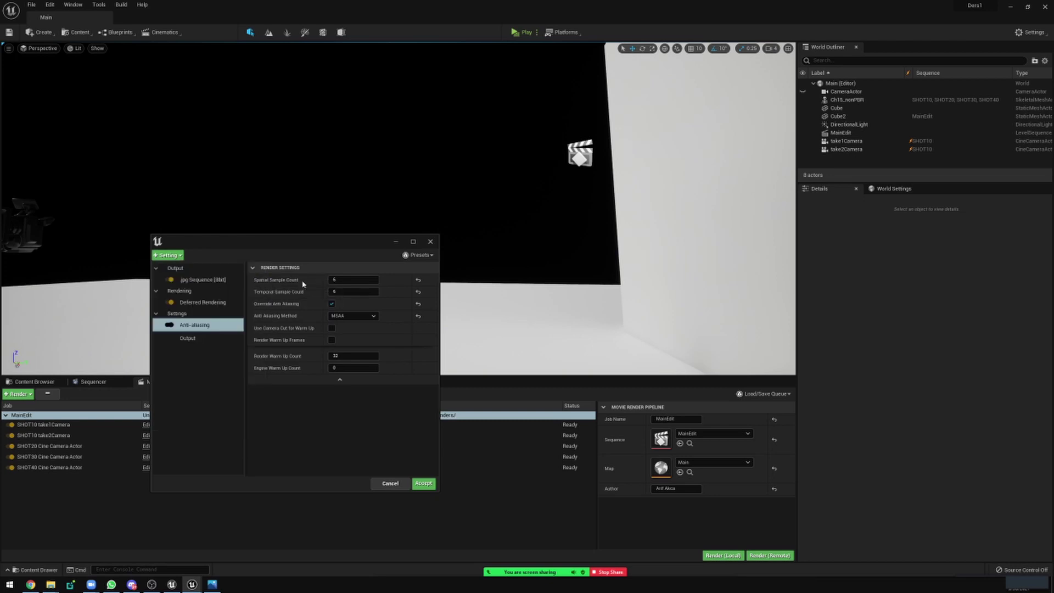
click(189, 338)
click(337, 280)
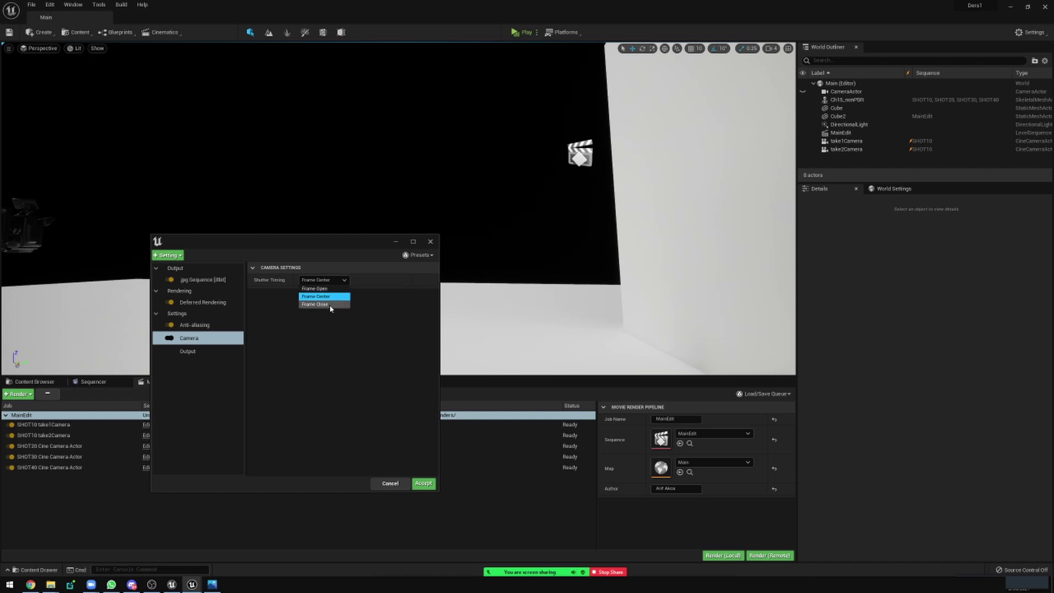
mouse_move(332, 282)
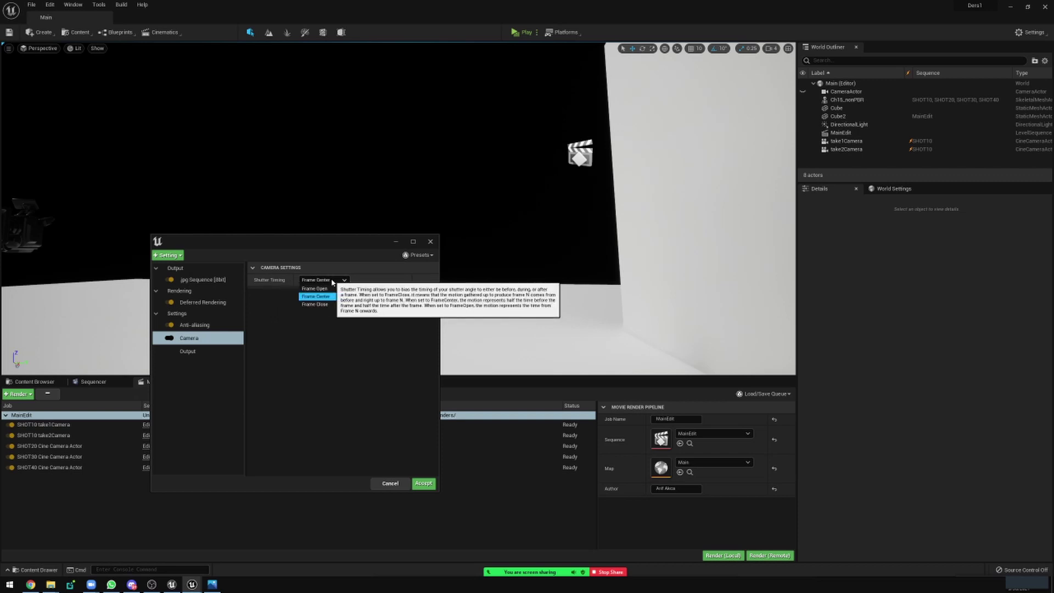
click(181, 255)
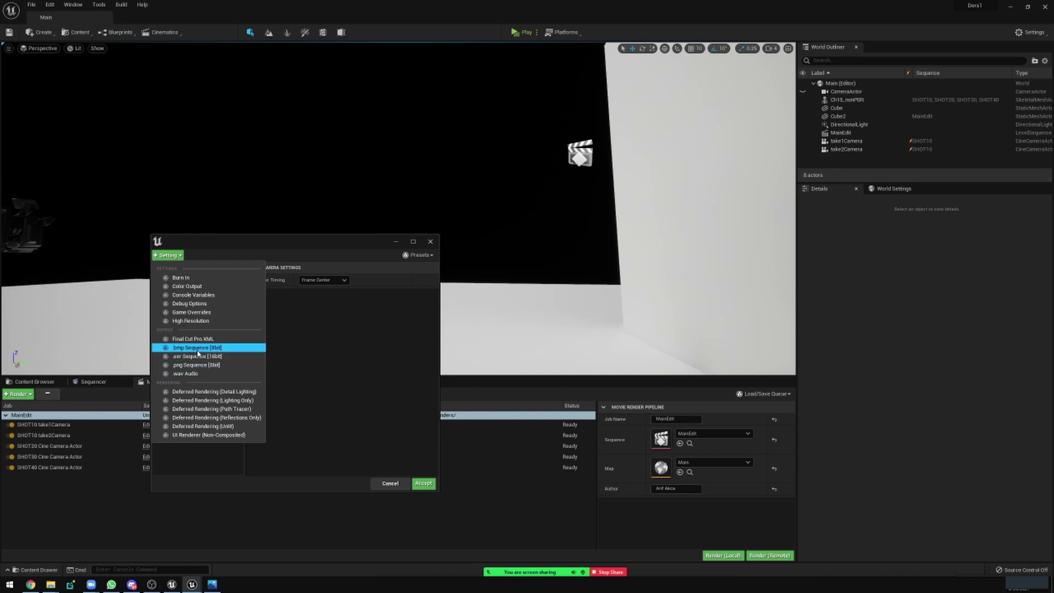
click(328, 351)
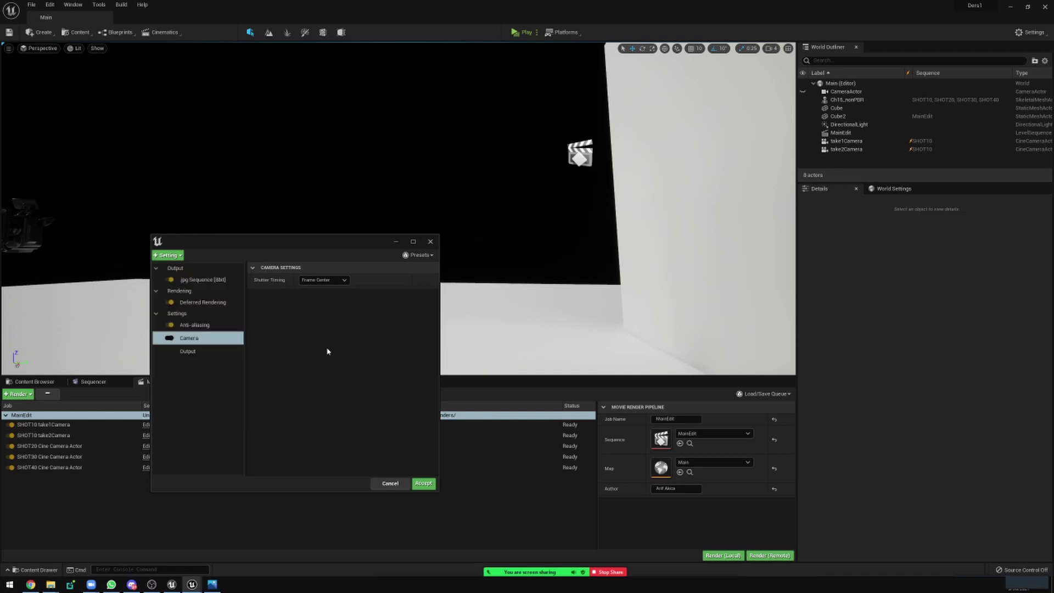
click(198, 281)
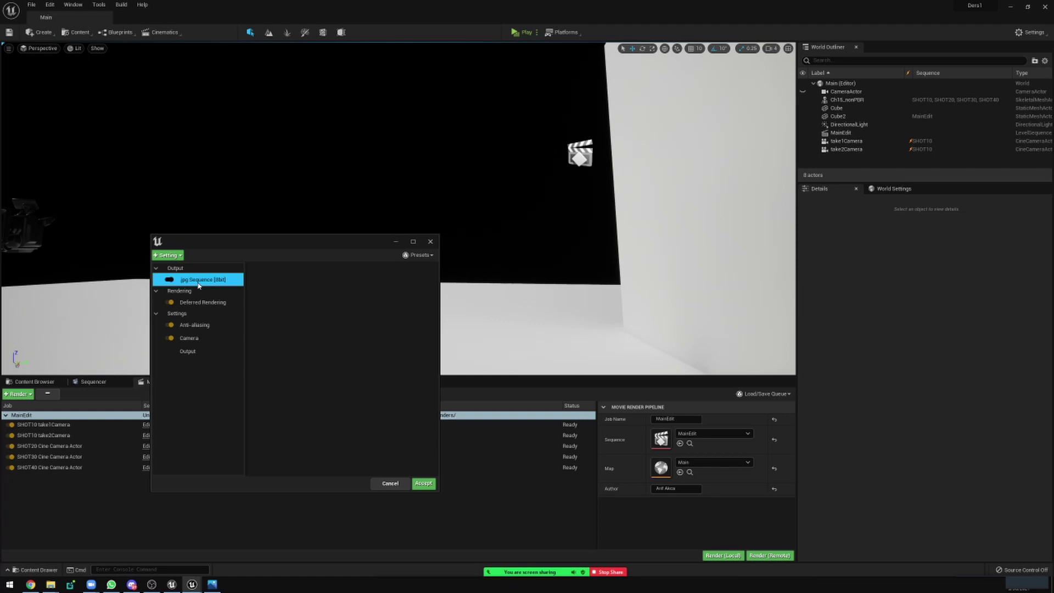
Step: Set the Output Resolution to 2047 × 1080 and accept the render settings
click(189, 352)
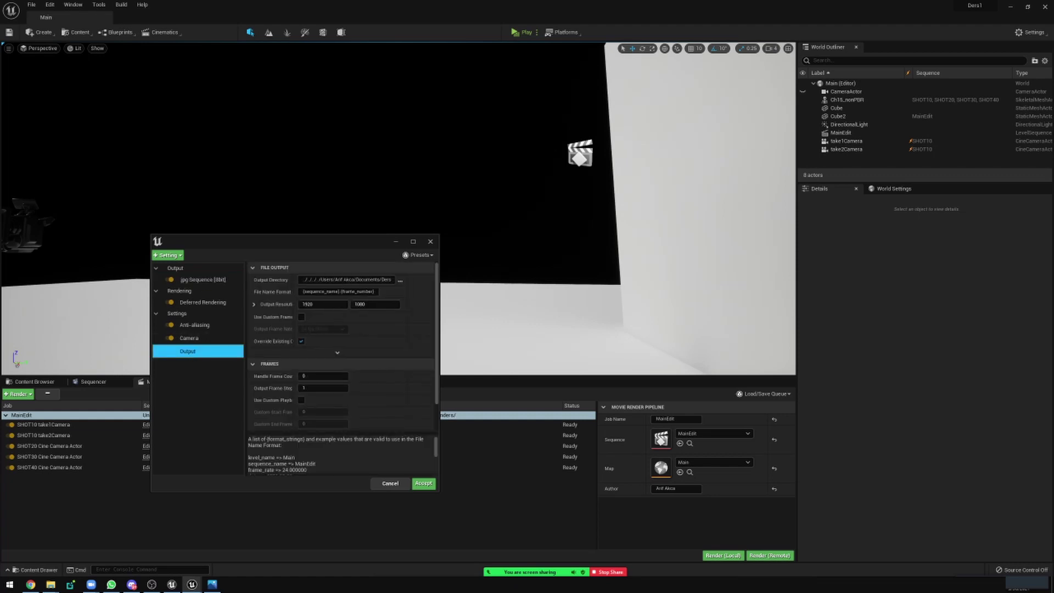
drag(344, 279, 374, 279)
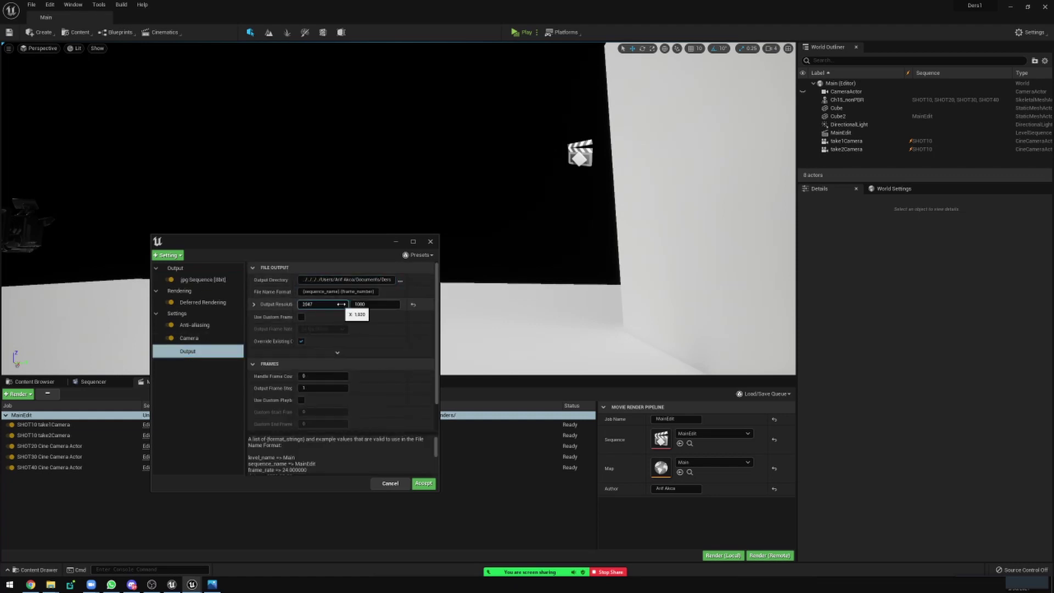
scroll(382, 351, down, 3)
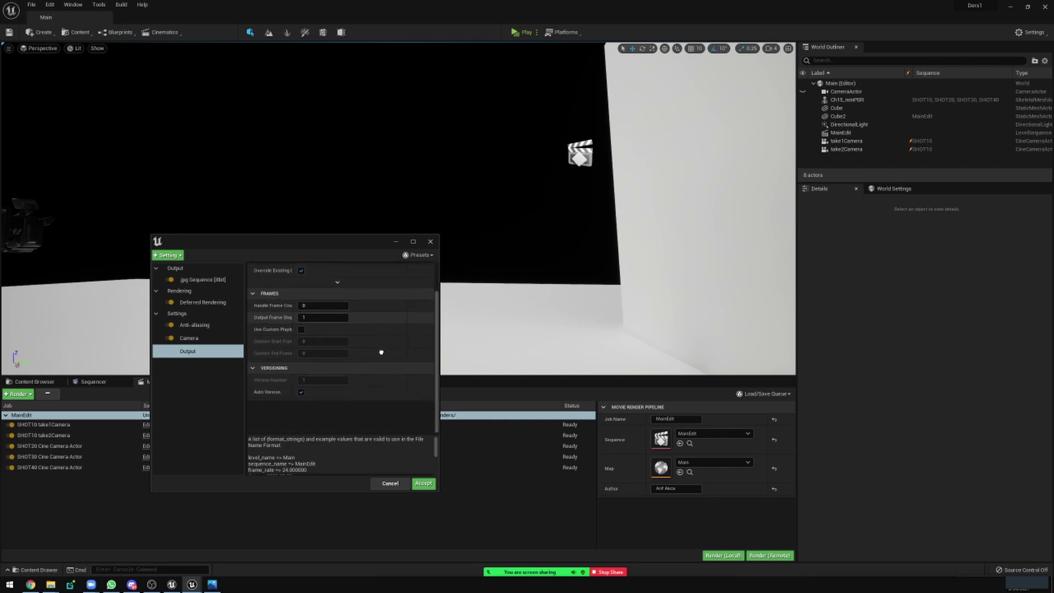
scroll(357, 366, up, 2)
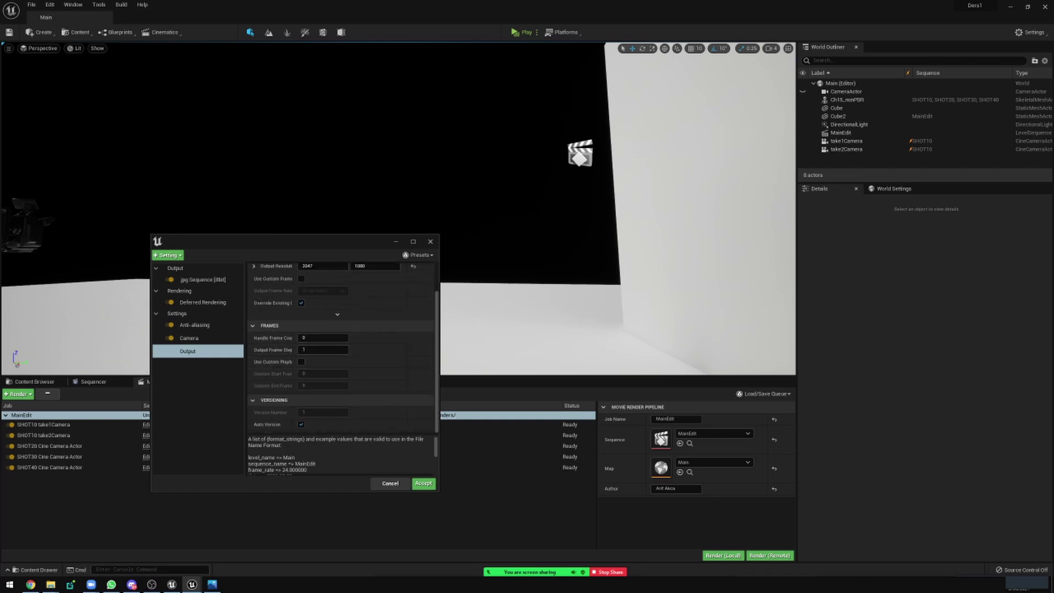
scroll(370, 364, up, 2)
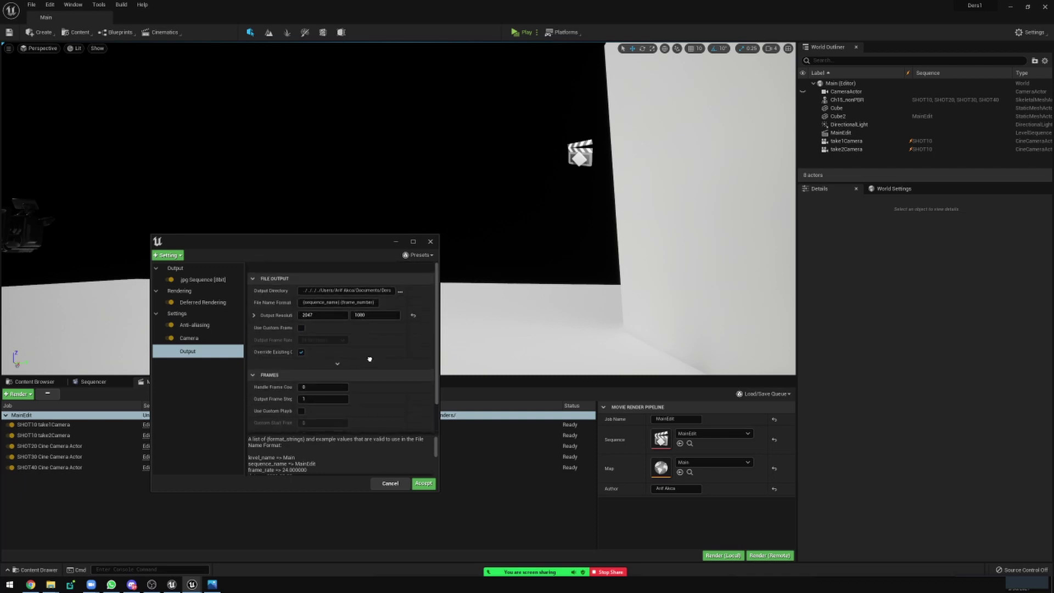
click(422, 484)
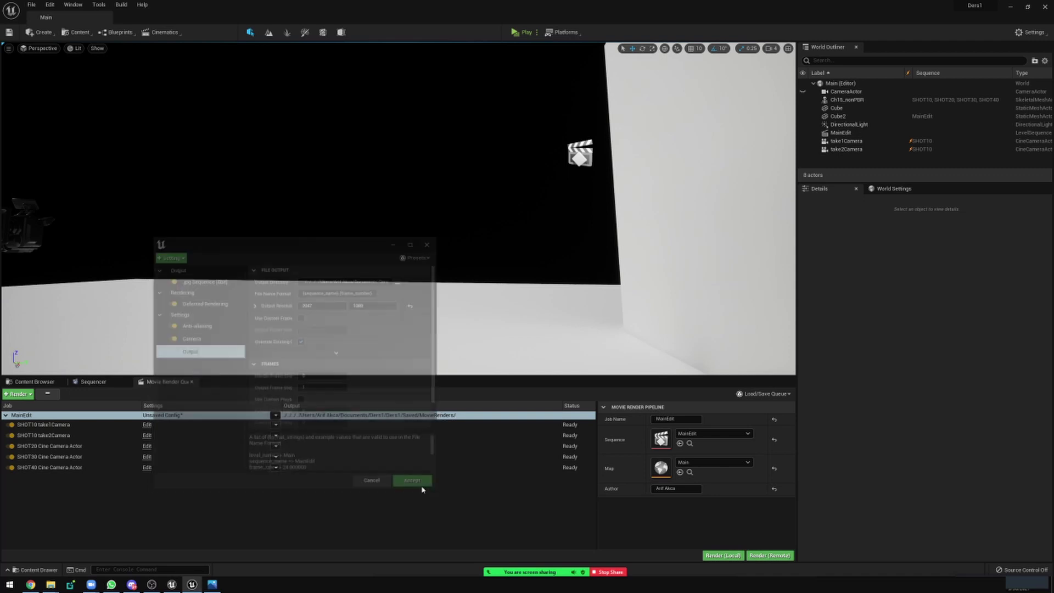
Step: Reopen the config, check the output folder path without changing it, and accept again
click(154, 415)
click(420, 277)
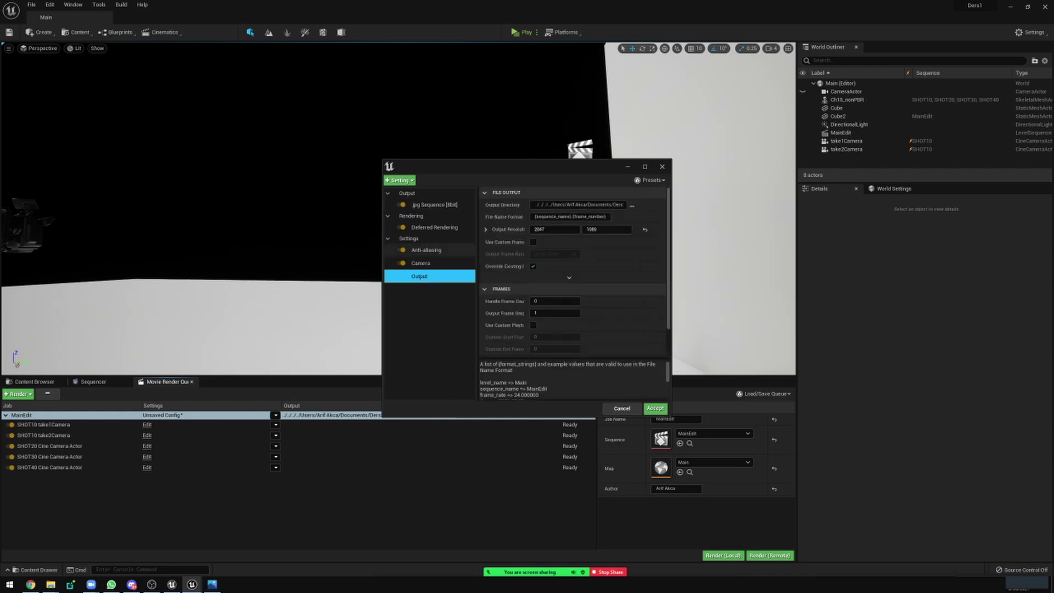
click(631, 206)
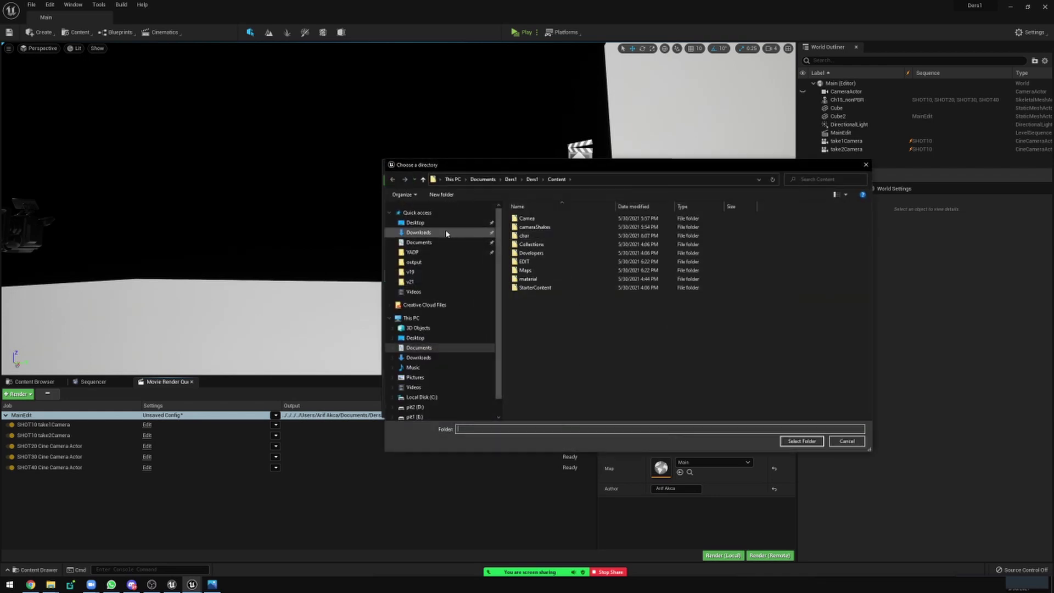
click(586, 179)
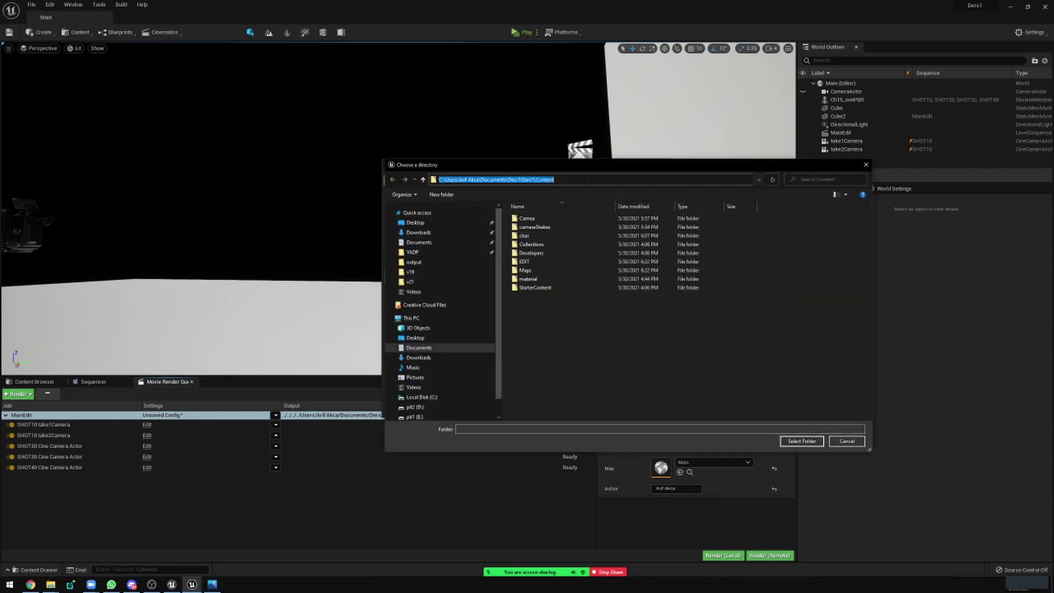
click(847, 441)
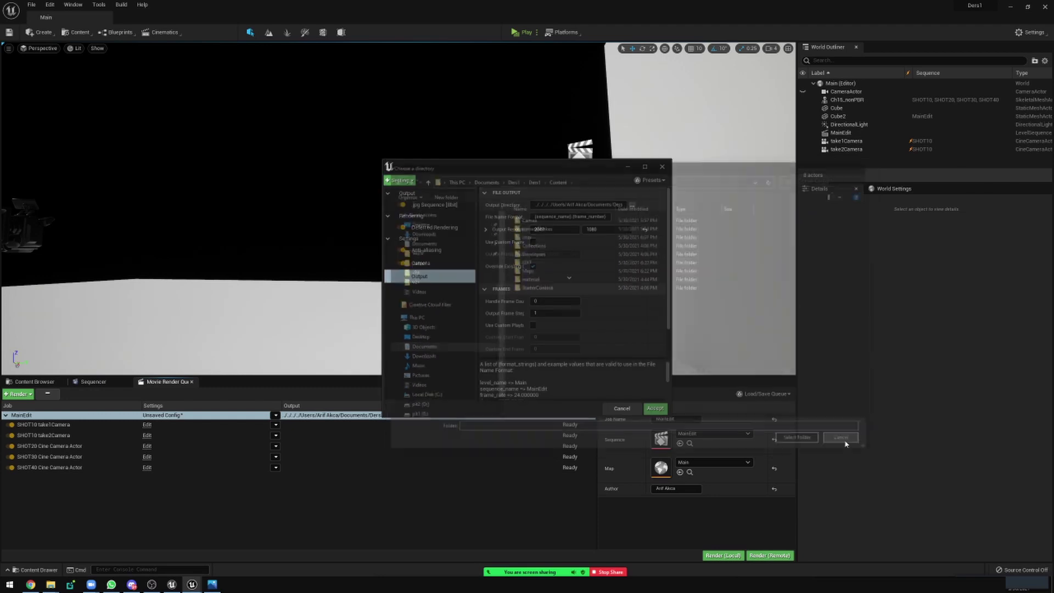
click(655, 410)
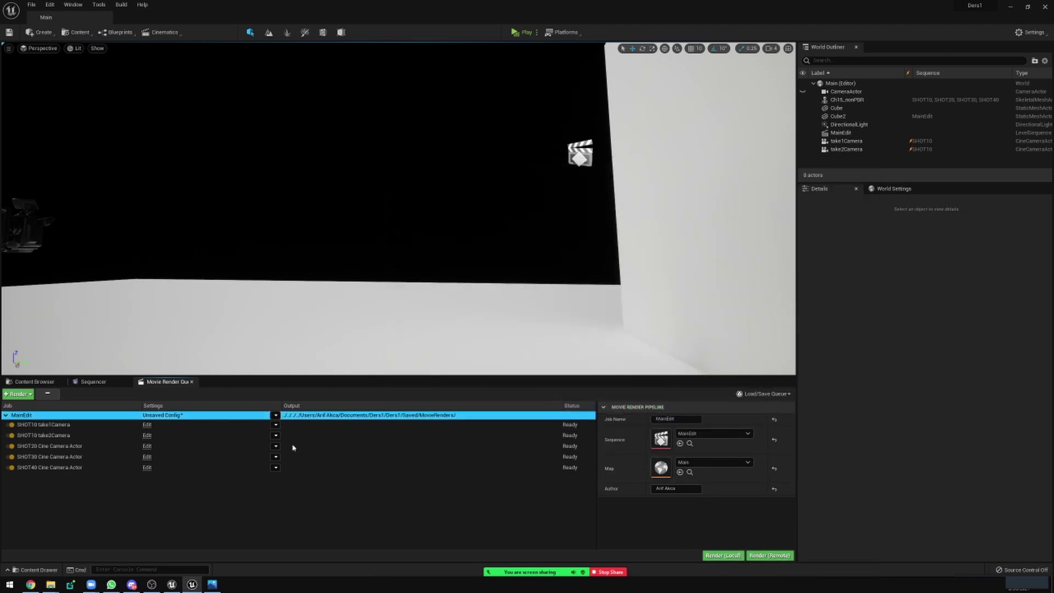
click(95, 382)
right_drag(407, 483, 417, 486)
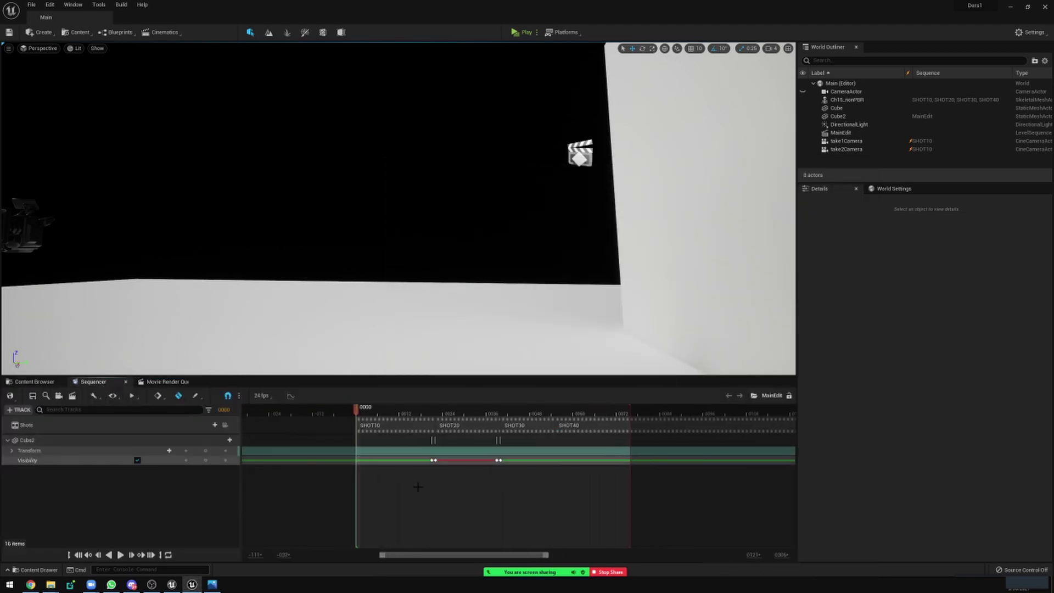
key(space)
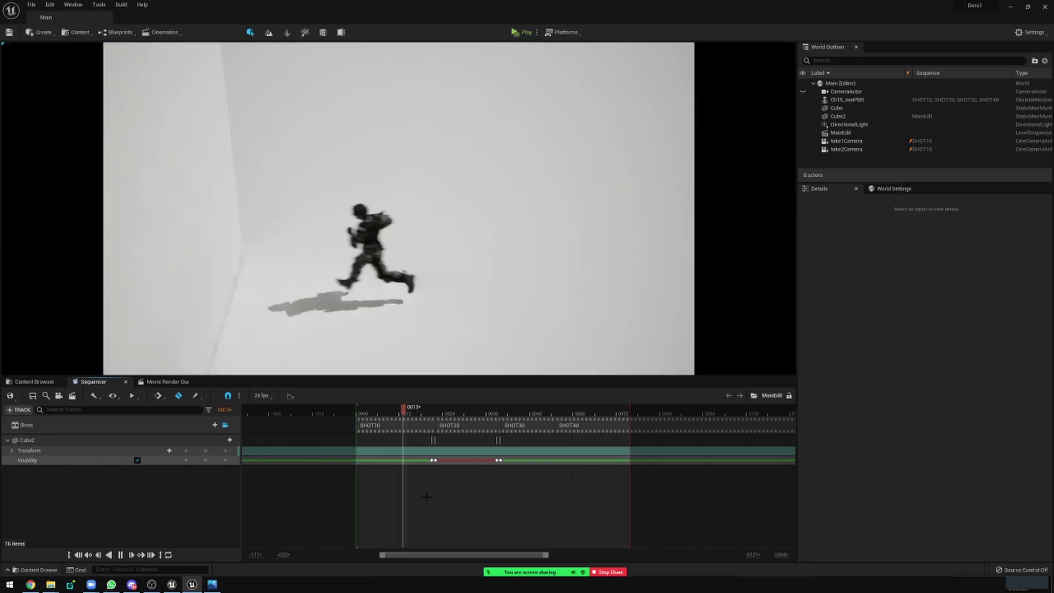
key(space)
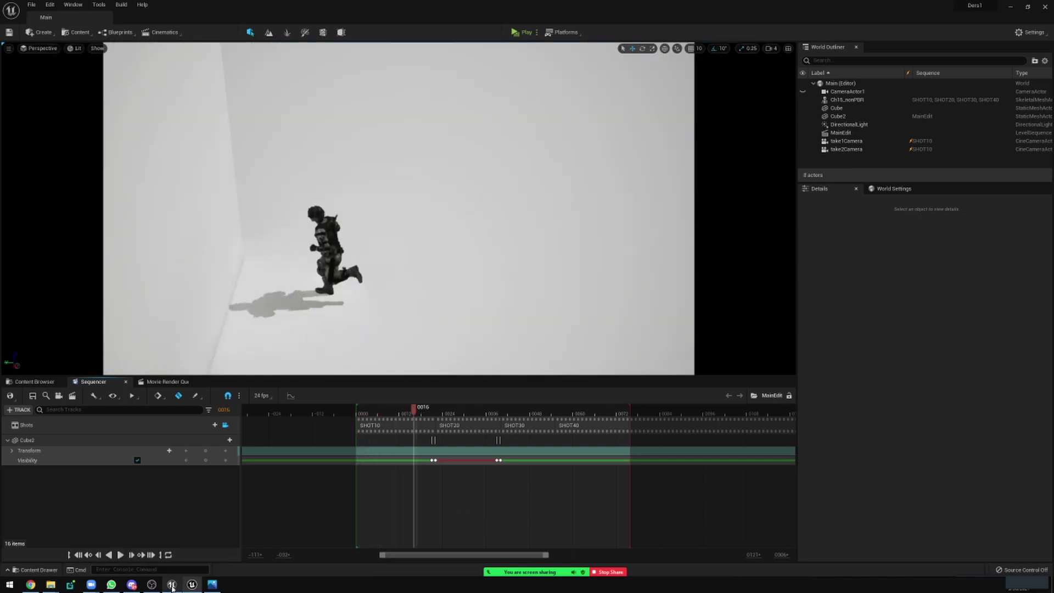
click(166, 382)
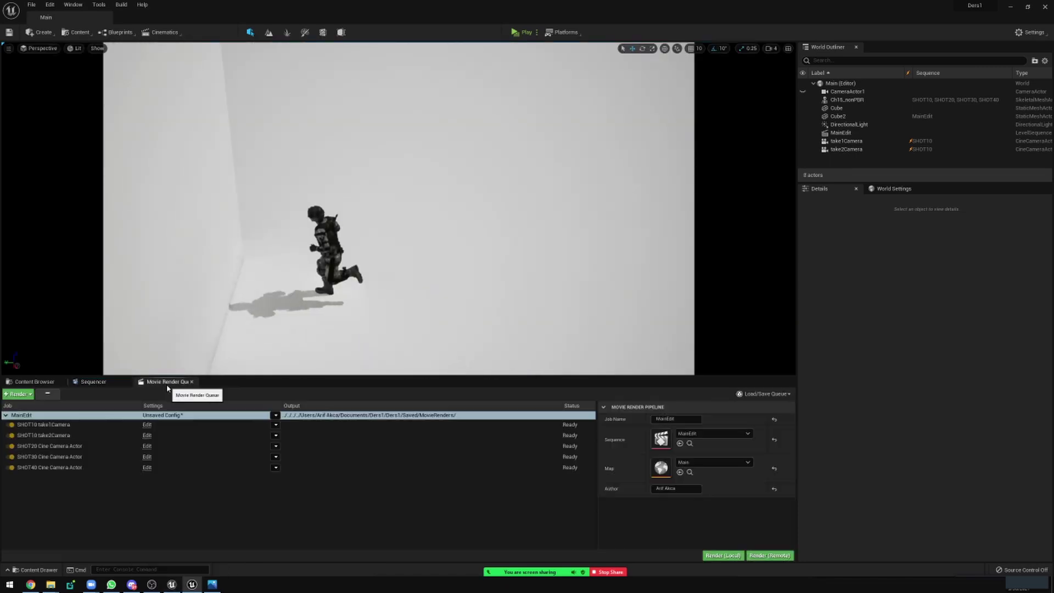
Step: Start a local render of the MainEdit queue and watch the Render Preview progress
click(727, 556)
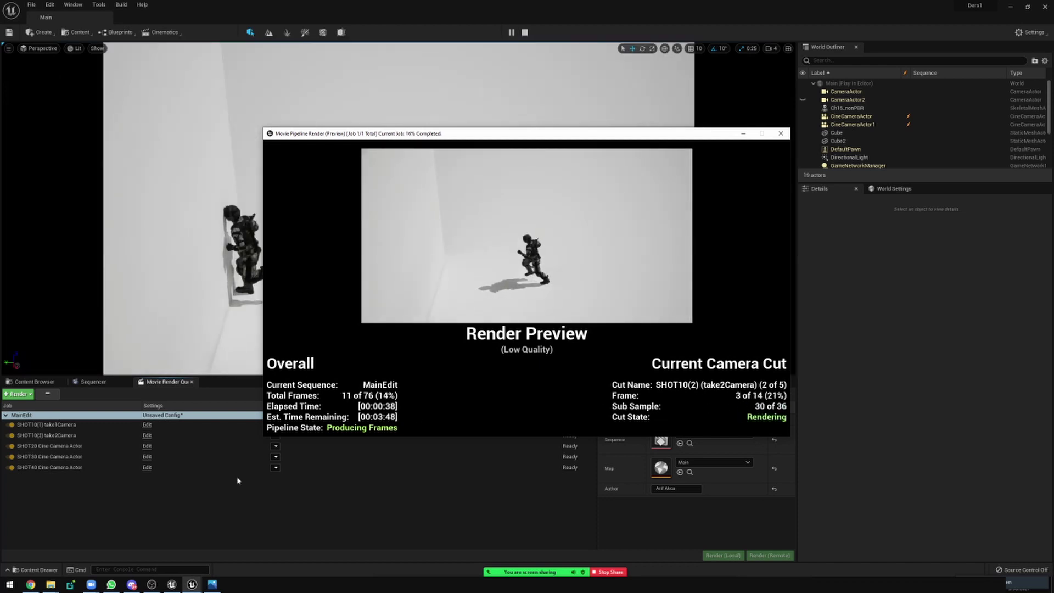
mouse_move(50, 584)
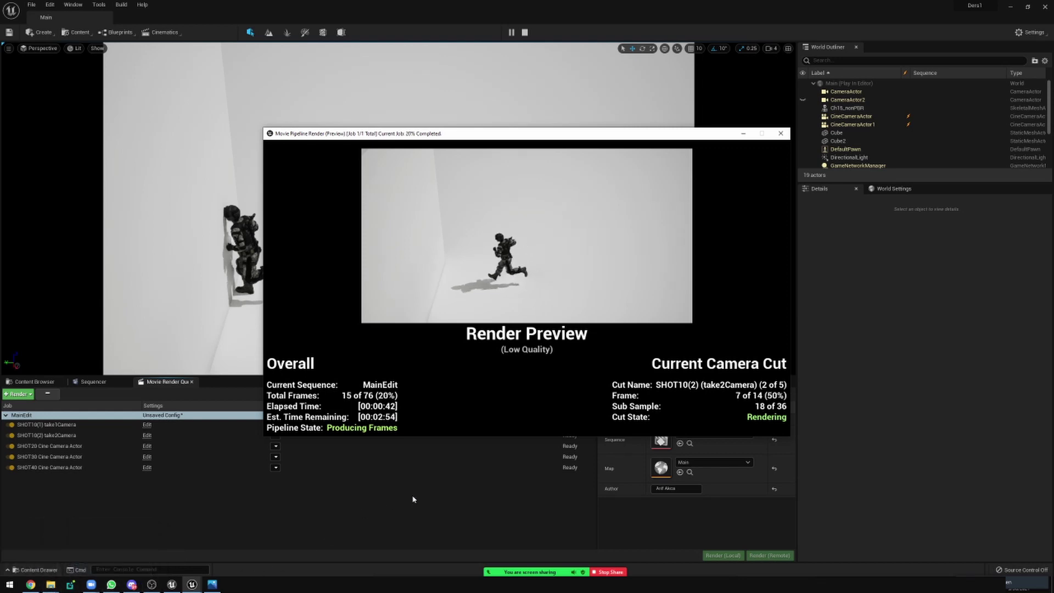
mouse_move(169, 586)
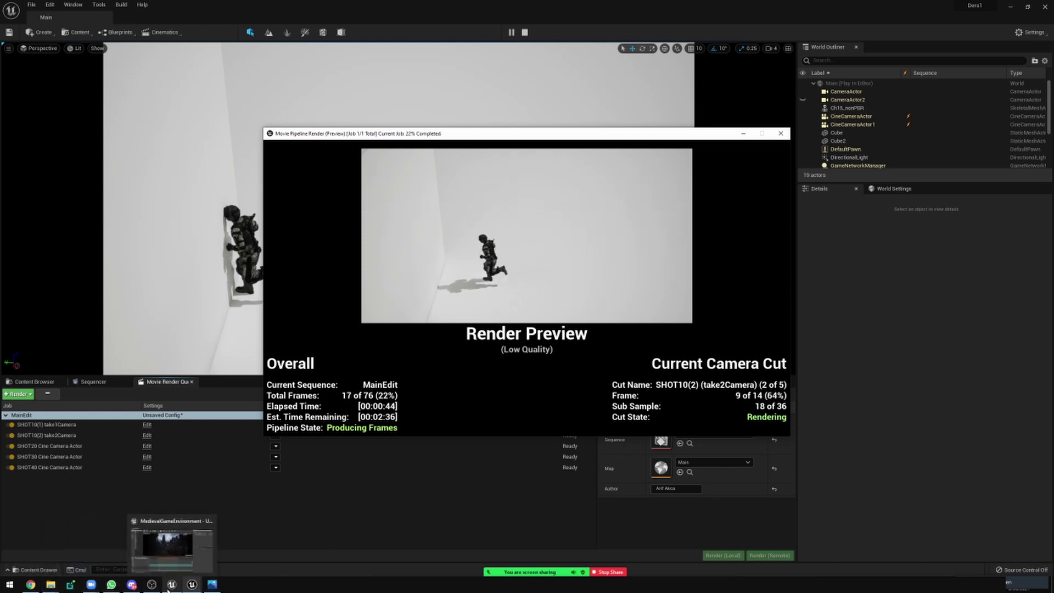
click(171, 544)
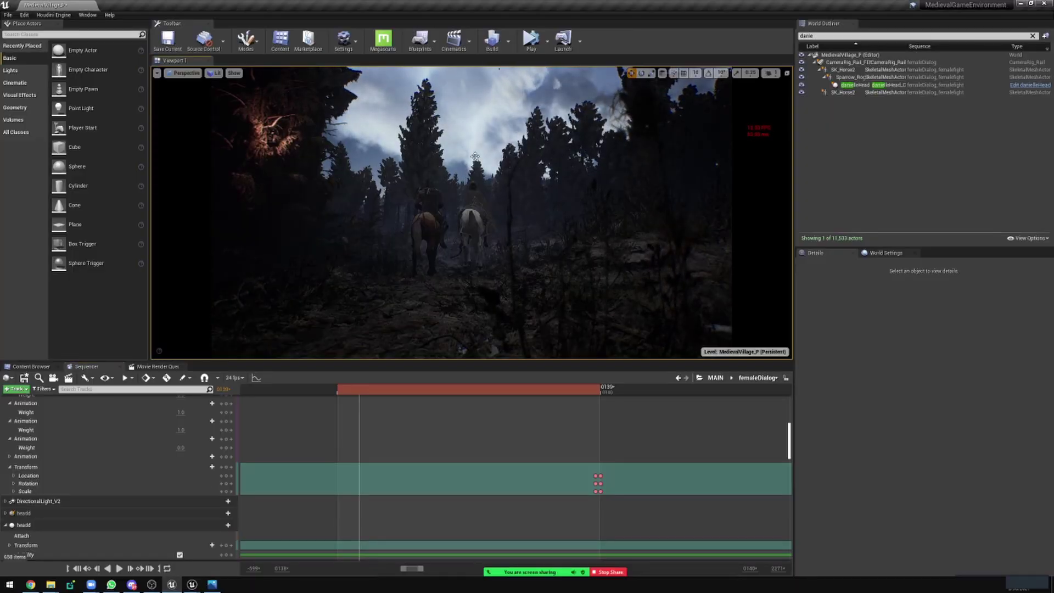
click(1019, 4)
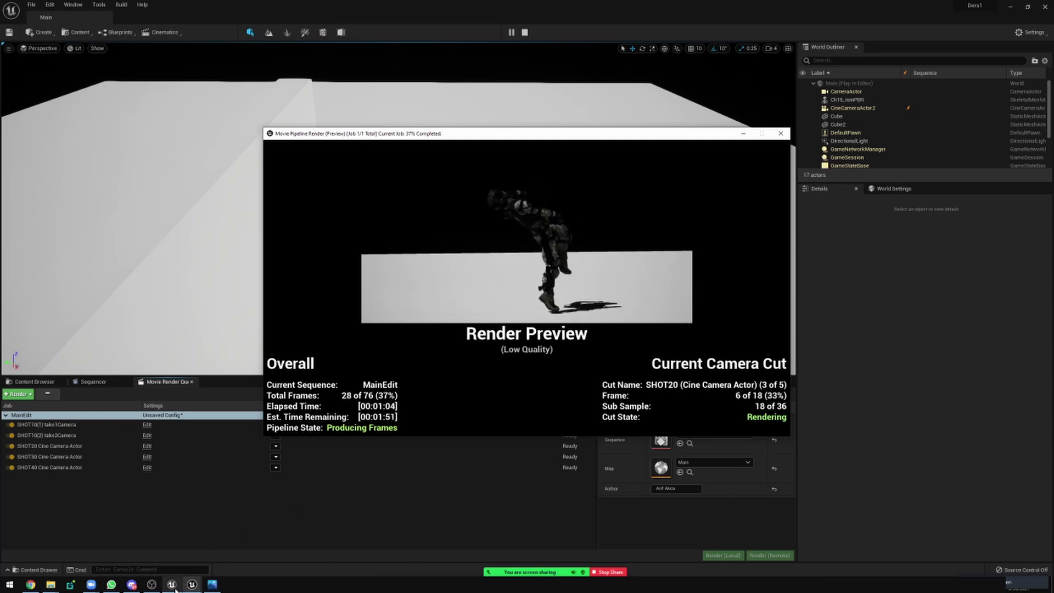
mouse_move(175, 587)
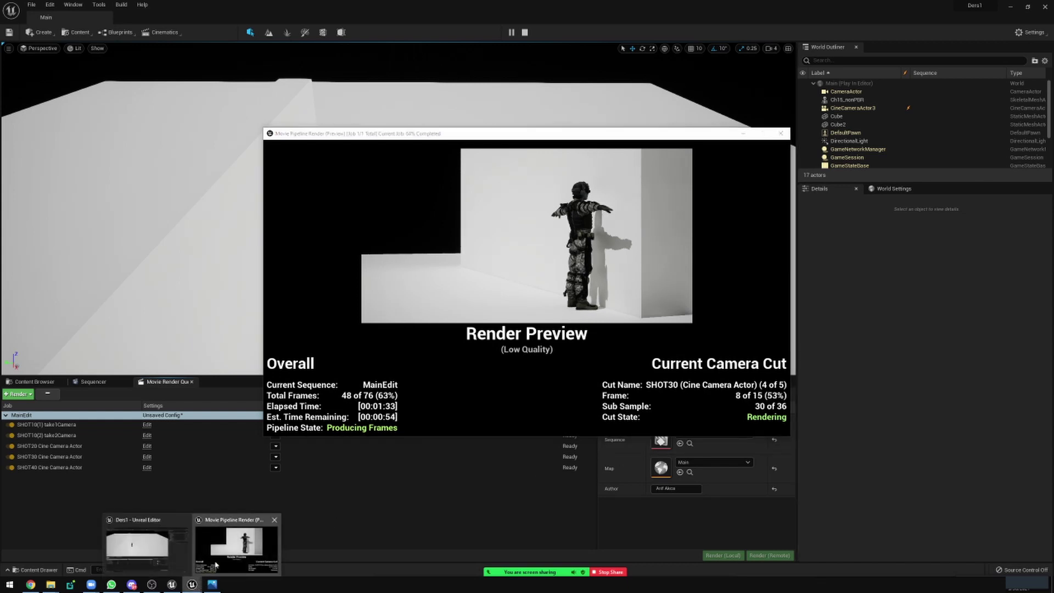
Step: Return to the MAIN sequence and move the playhead via 0490 to frame 0623, the armored man close-up
click(172, 584)
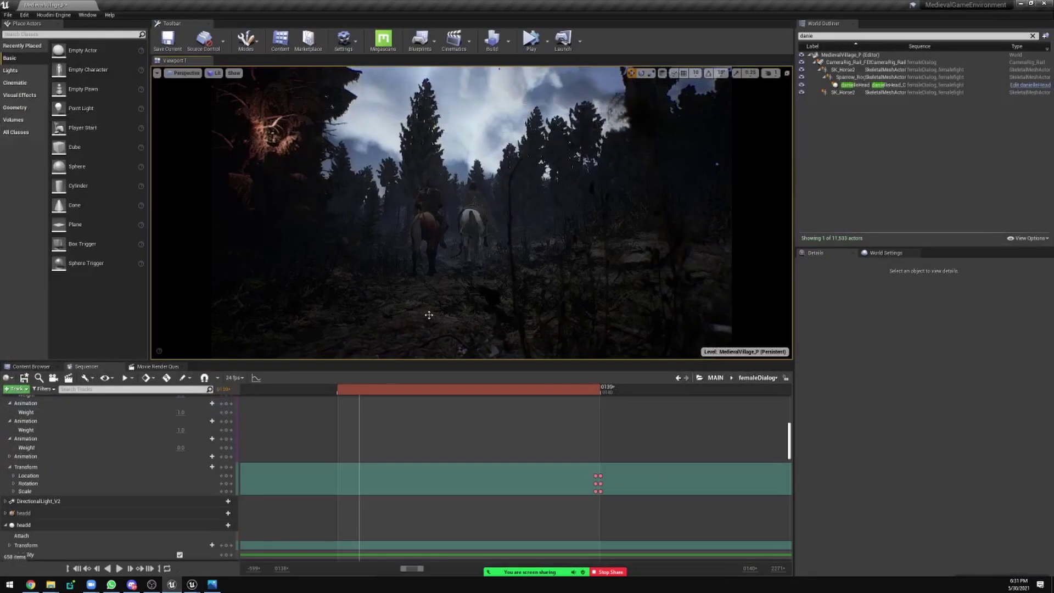
click(715, 377)
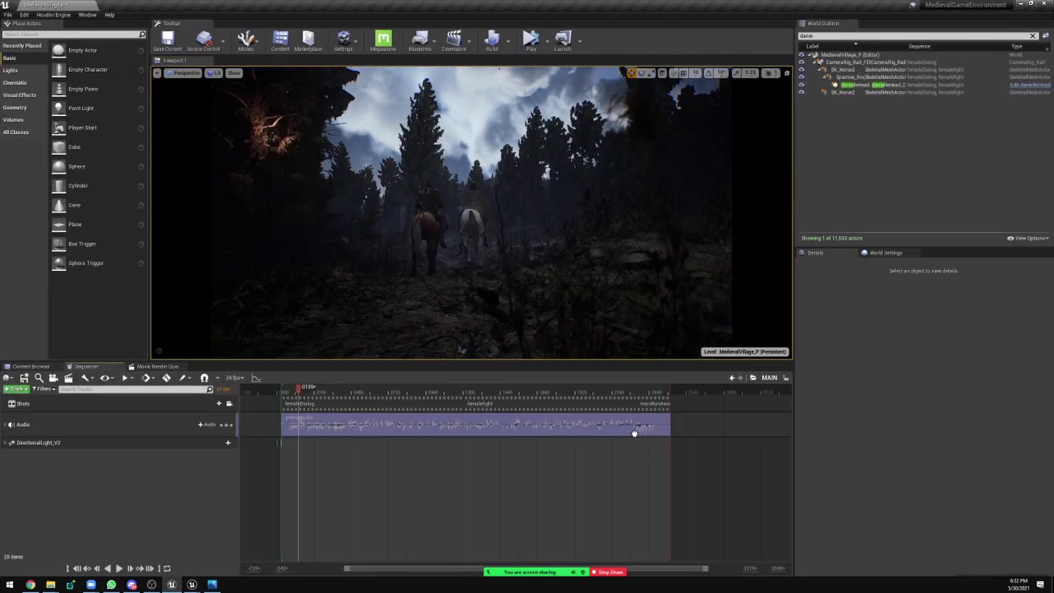
click(372, 391)
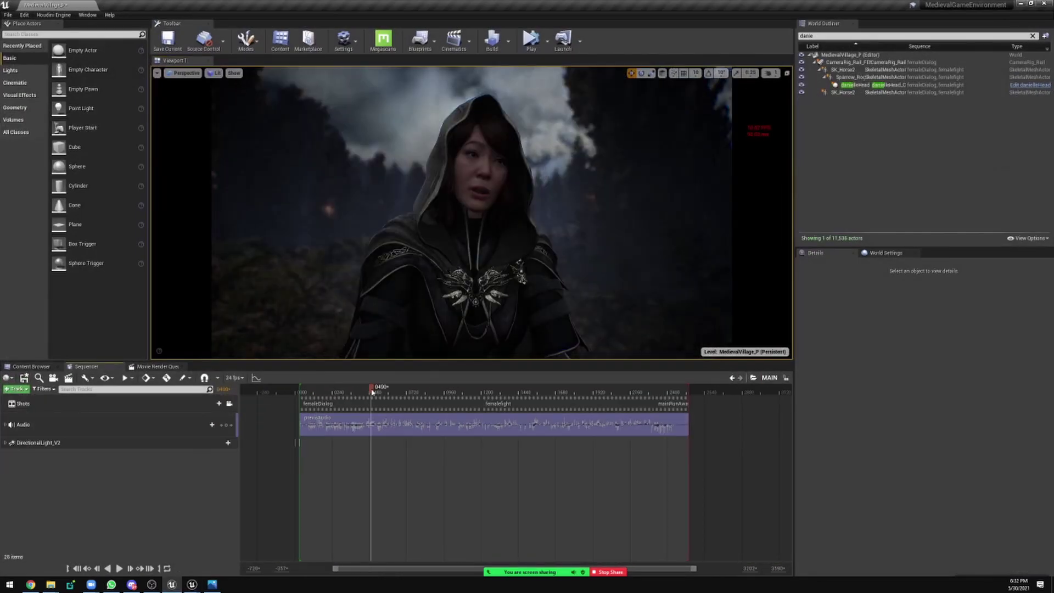
click(393, 391)
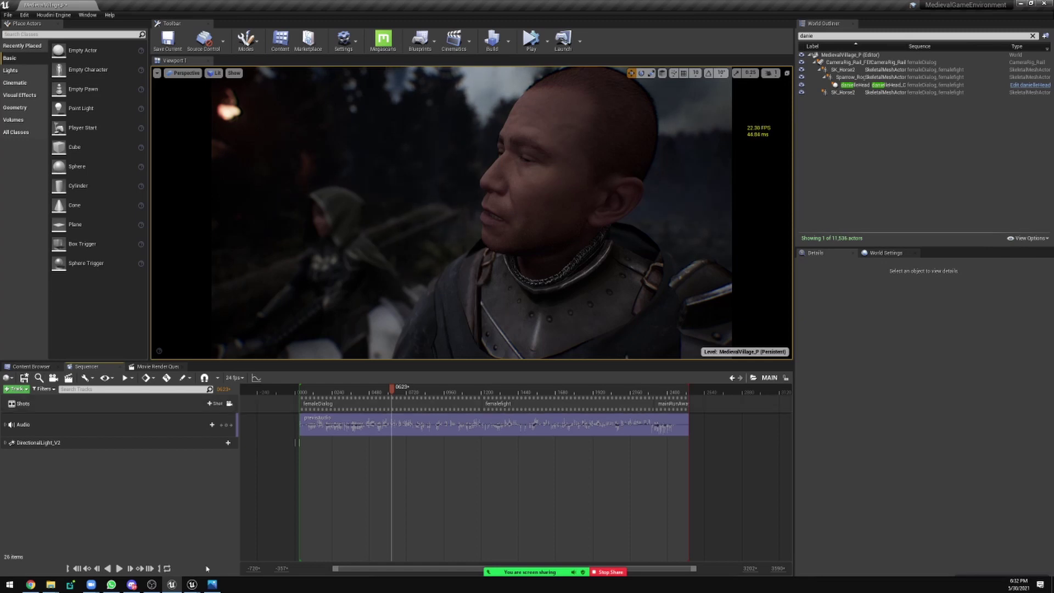
Step: Bring the v21 render frames folder forward and go up to the MovieRenders folder
mouse_move(51, 584)
click(122, 545)
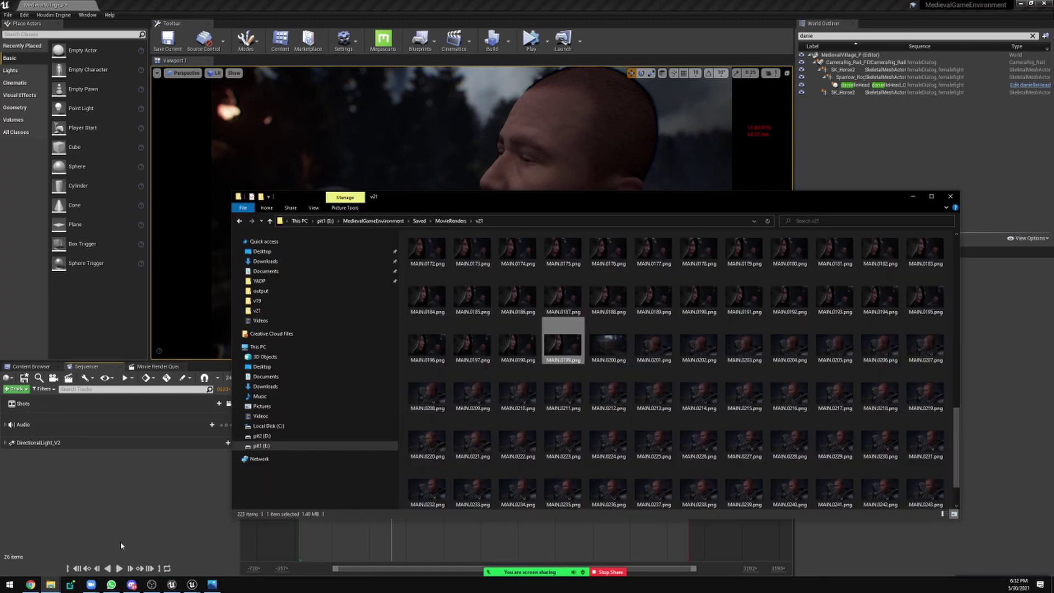
click(450, 221)
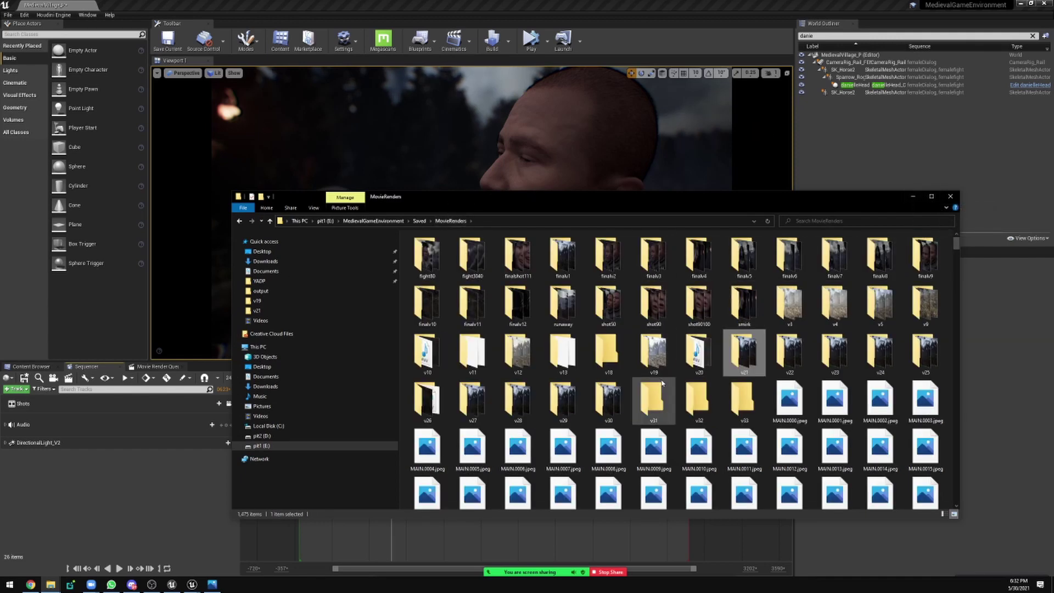
Step: Launch DaVinci Resolve by searching 'davinci' in Start, then minimize File Explorer
text(davinci)
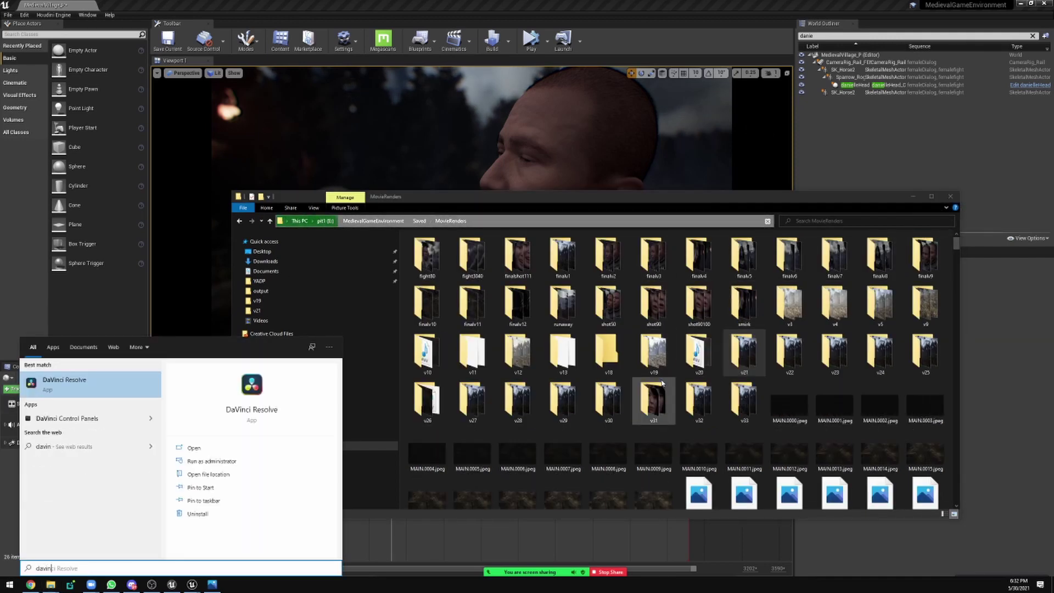
key(Return)
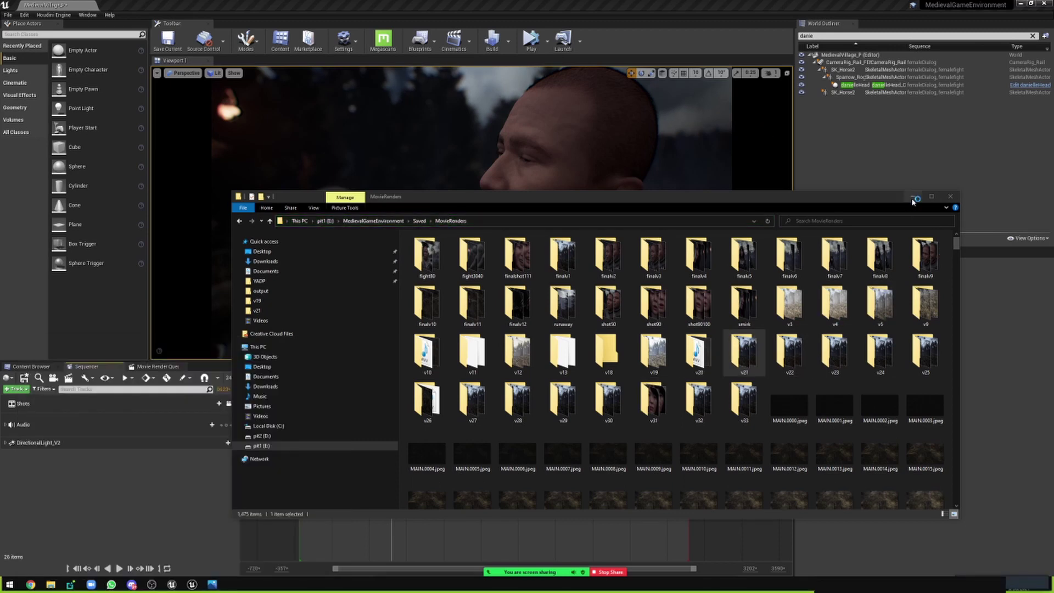
click(912, 196)
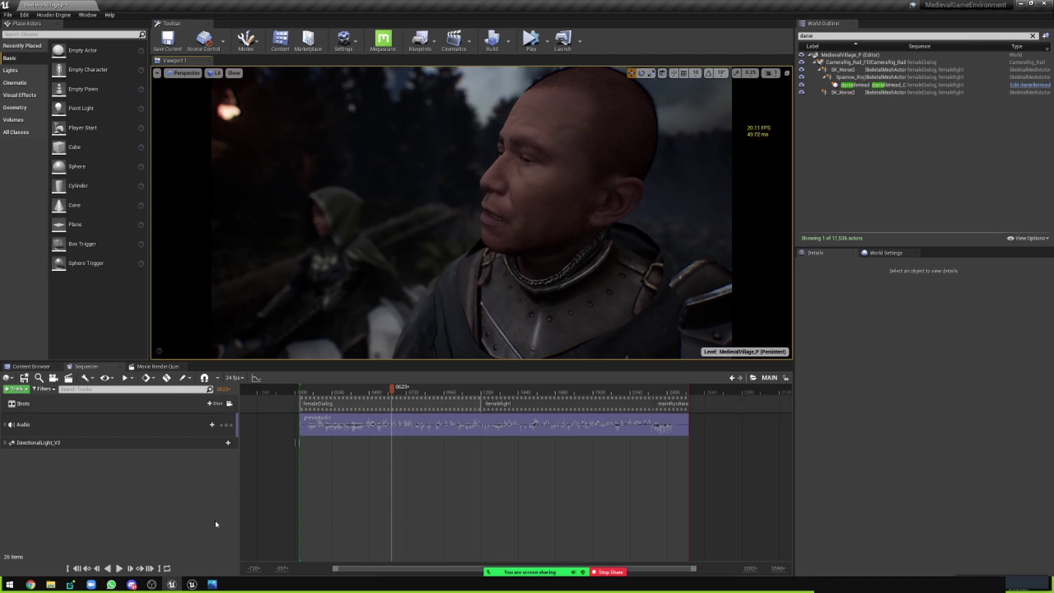
Step: Bring the Movie Pipeline Render preview forward to check the MainEdit render progress
mouse_move(192, 585)
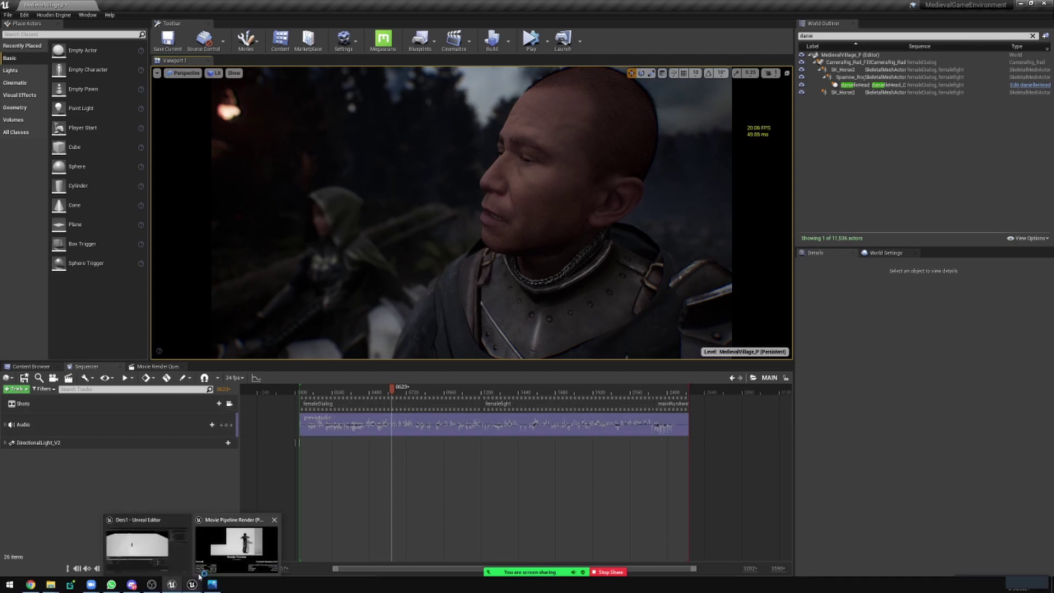
click(274, 530)
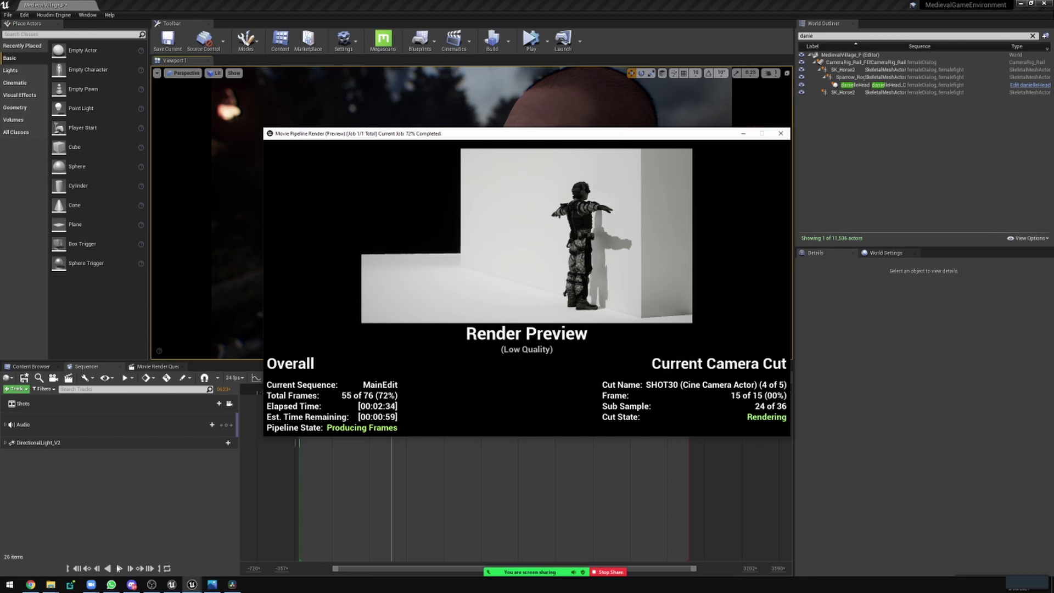
Step: Bring the output Explorer window forward and open the output folder on the Desktop
mouse_move(51, 584)
click(75, 555)
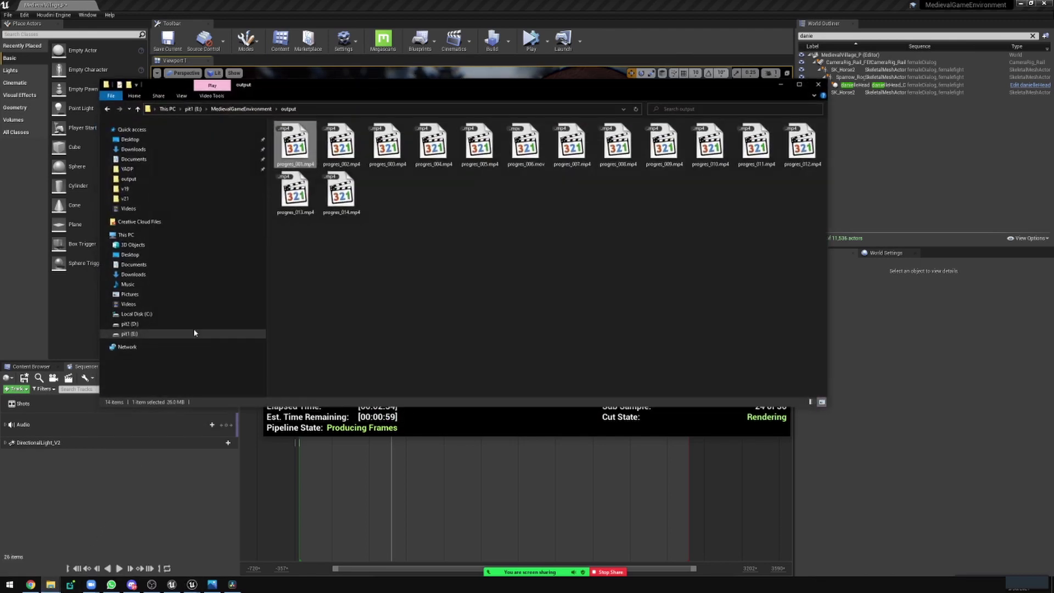
click(148, 141)
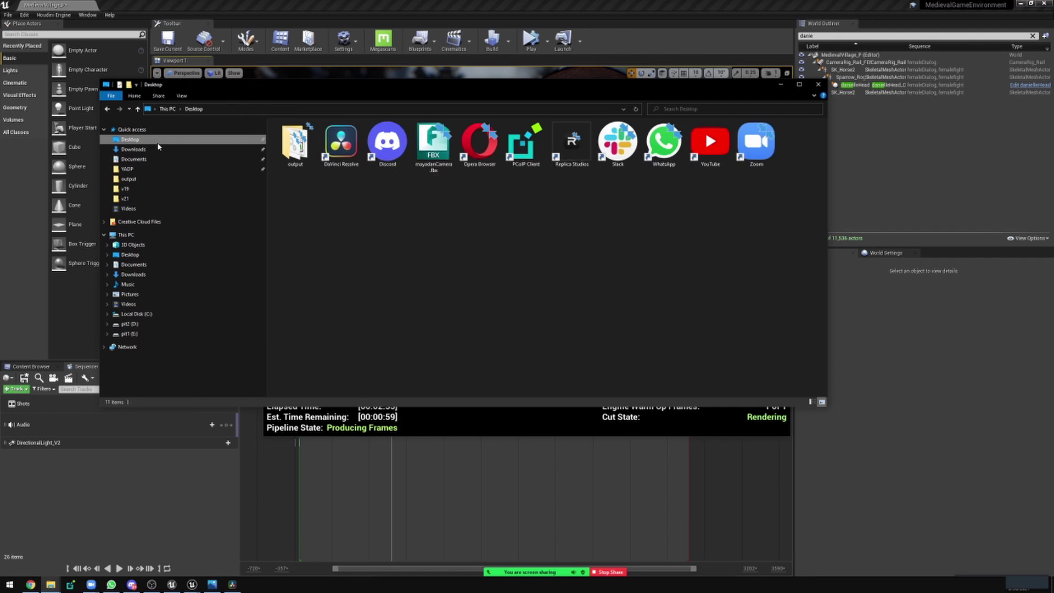
double_click(296, 143)
Step: Play output_v101.avi, then close the media player and minimize File Explorer
click(301, 172)
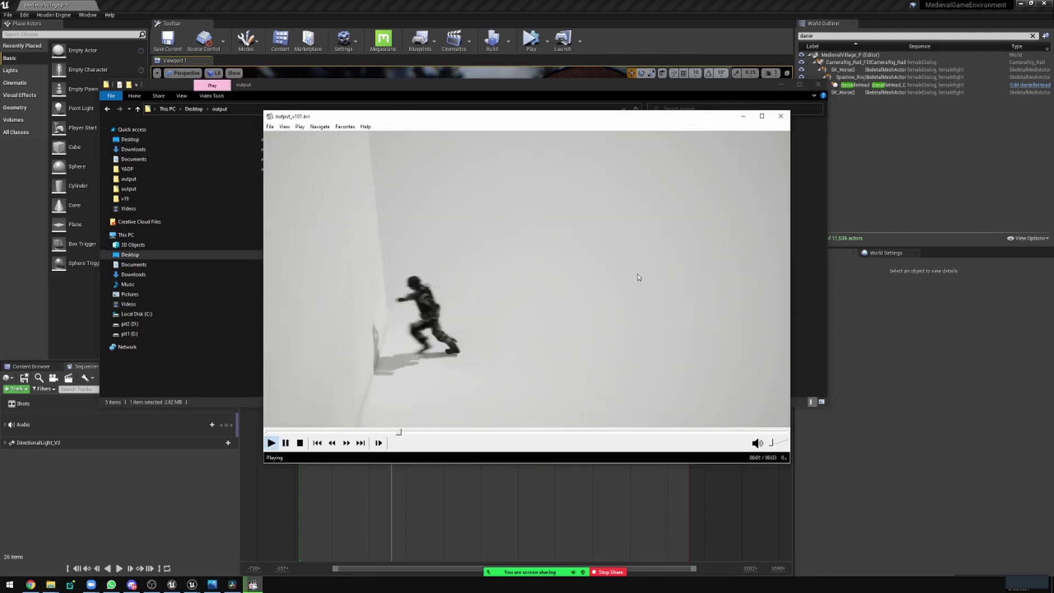
click(785, 117)
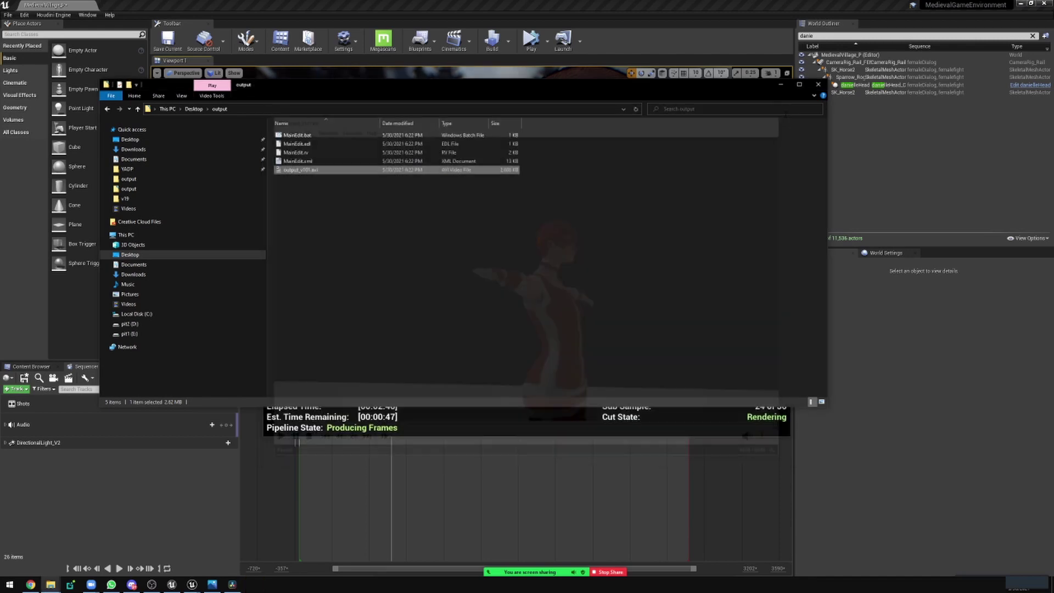
click(782, 84)
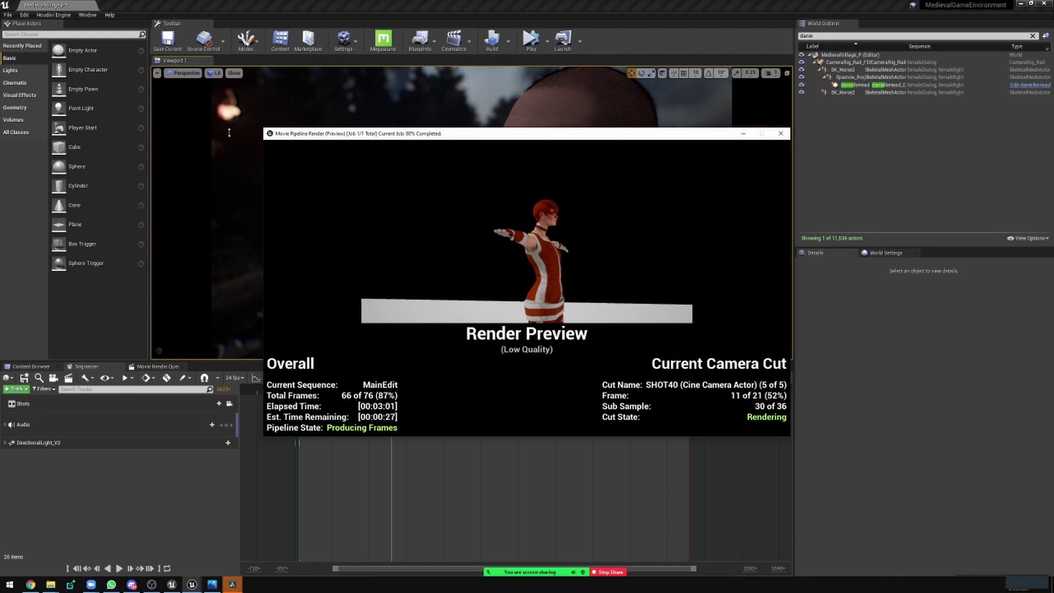
Step: Bring the main editor in front of the render preview, showing the armored man at frame 0623
click(230, 586)
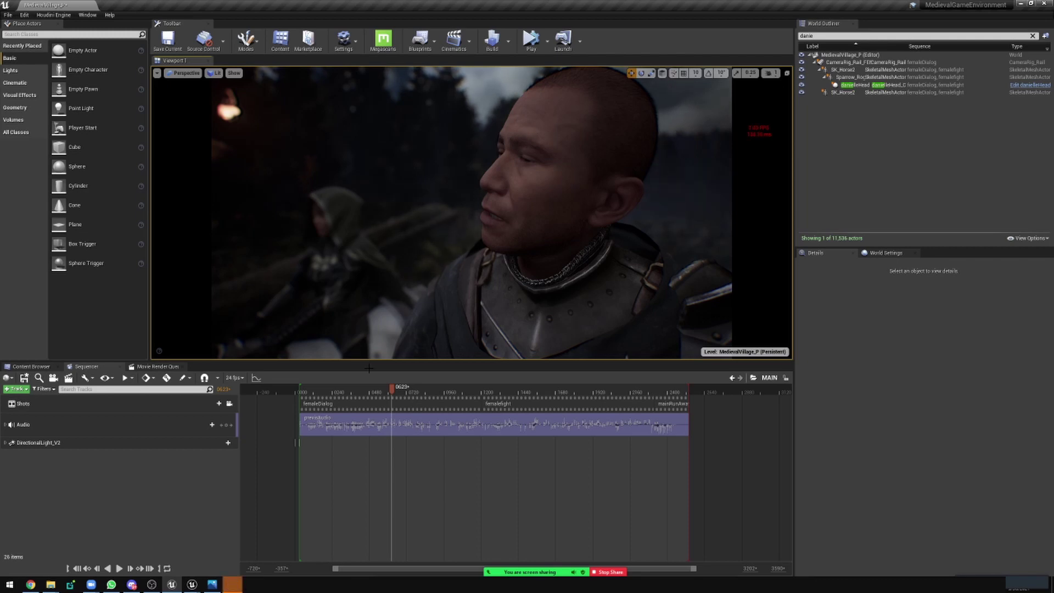
Step: Glance at the render preview, then play MAIN and pause at frame 0659 on the hooded woman
mouse_move(189, 586)
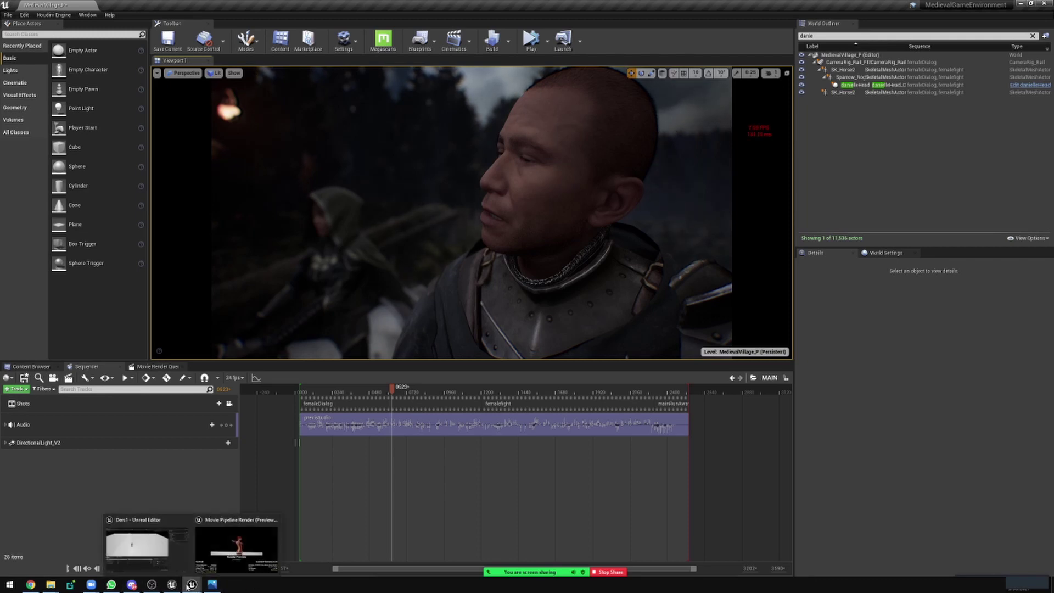
click(230, 557)
click(430, 490)
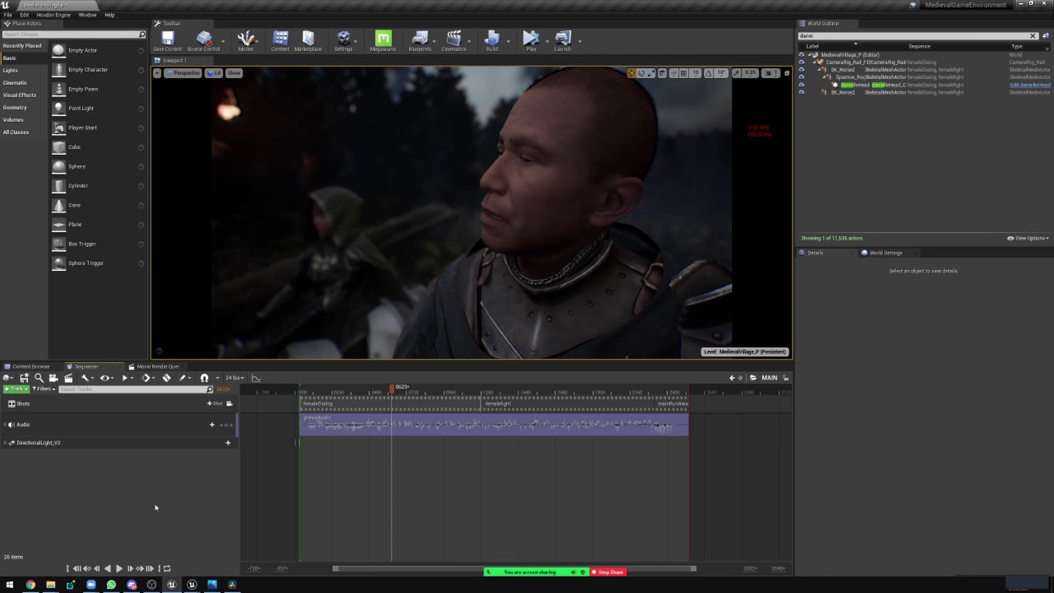
click(120, 569)
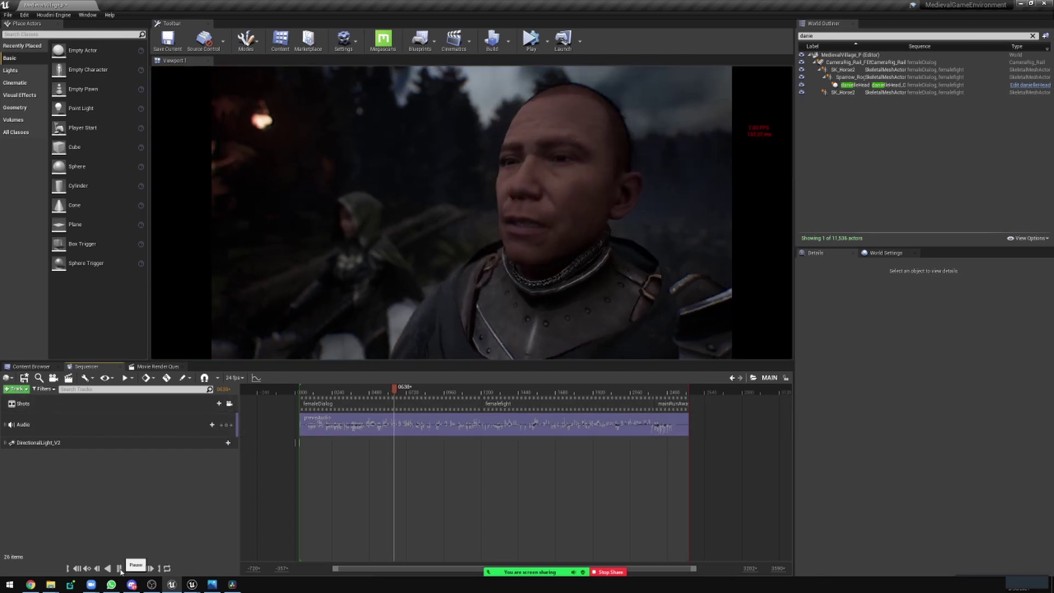
key(space)
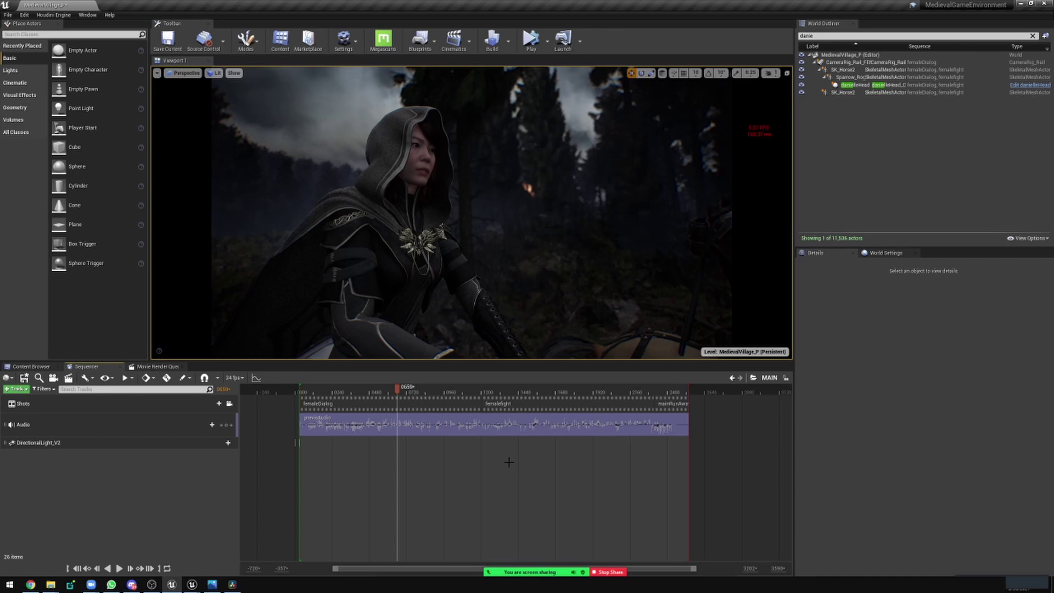
click(231, 585)
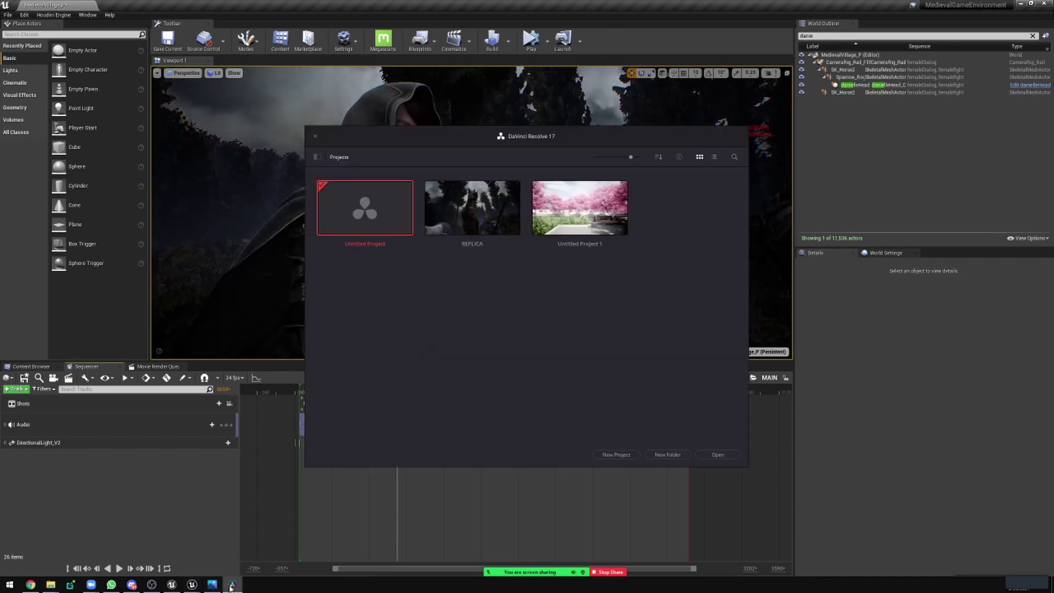
mouse_move(191, 585)
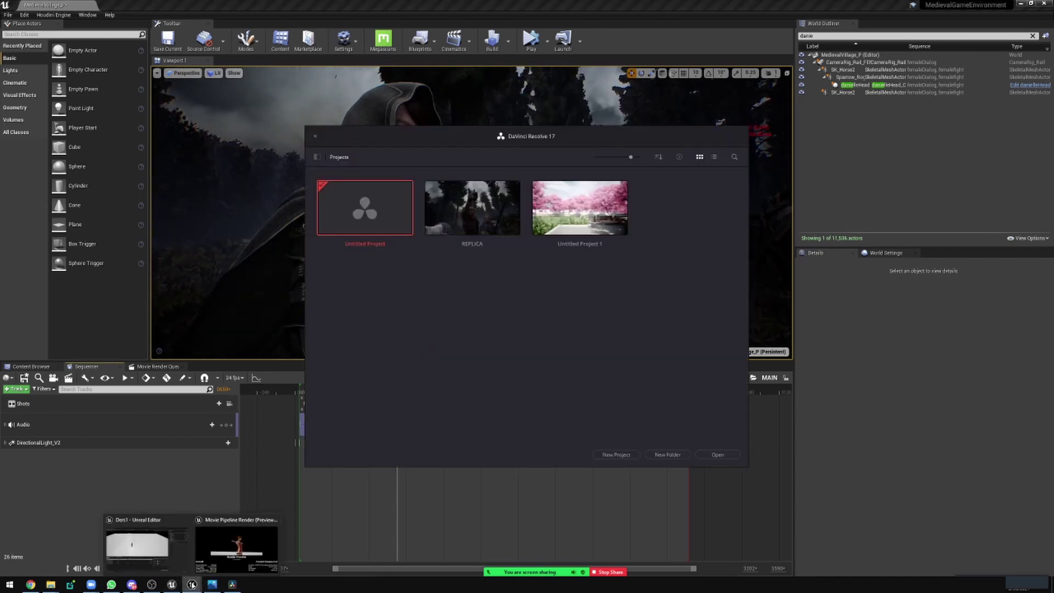
click(236, 543)
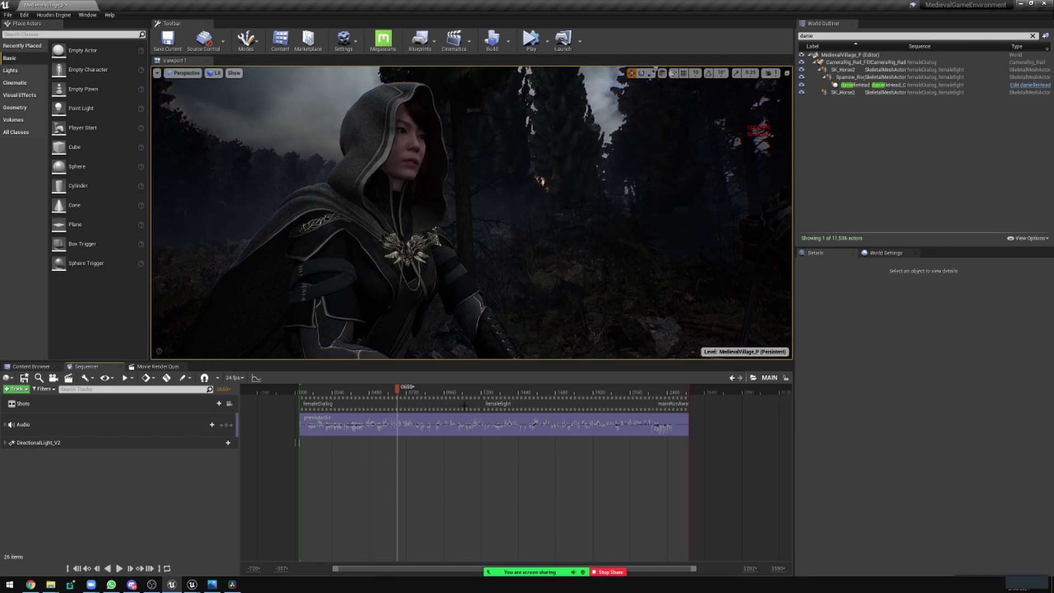
Step: Shift the timeline view, select and deselect Sparrow_Rogue, and play the medieval cinematic
right_drag(433, 479, 448, 483)
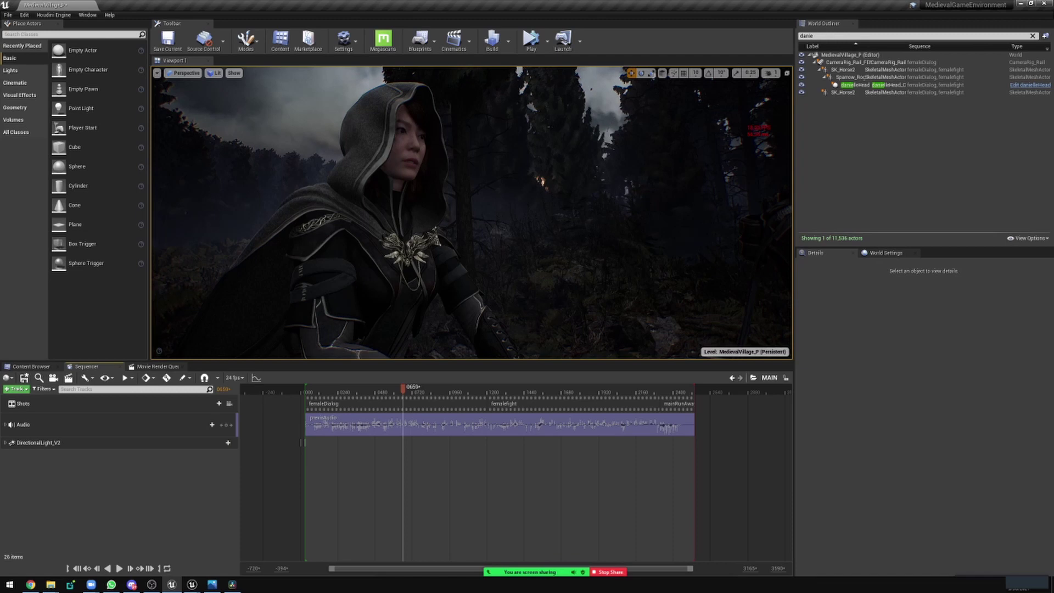
click(343, 269)
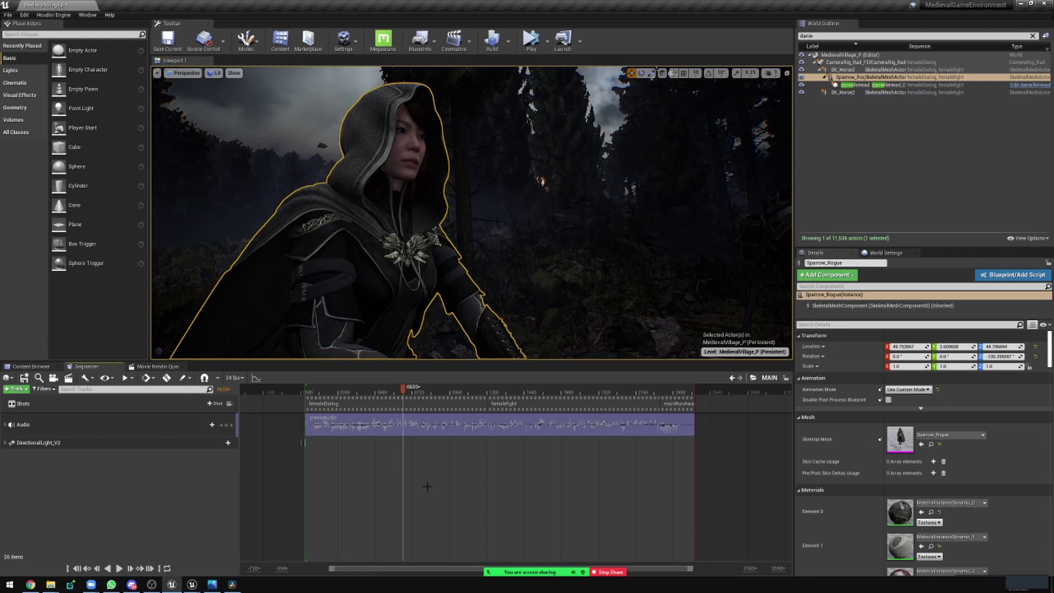
click(478, 479)
key(space)
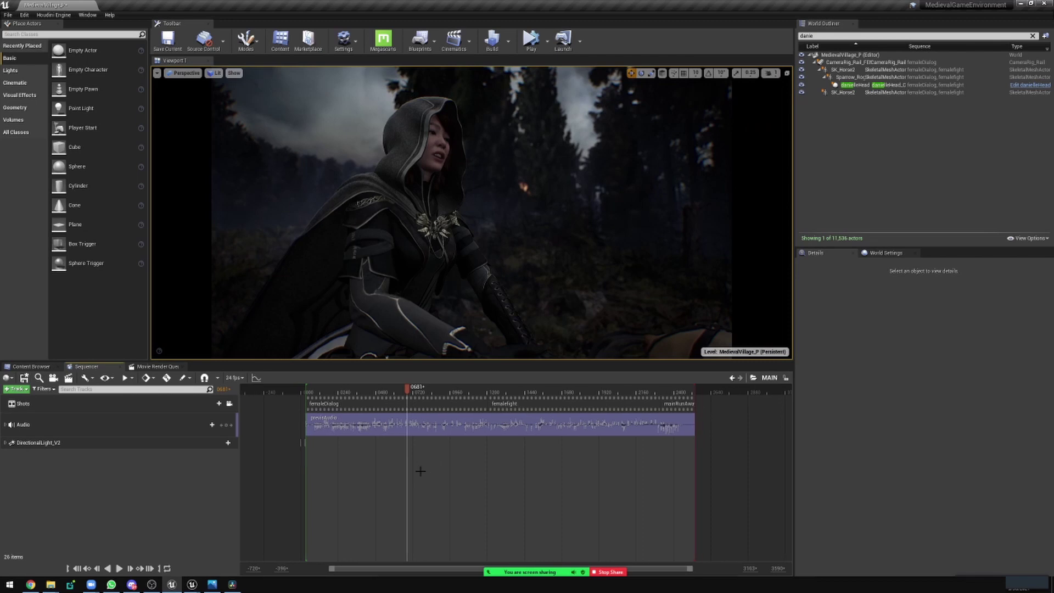
key(space)
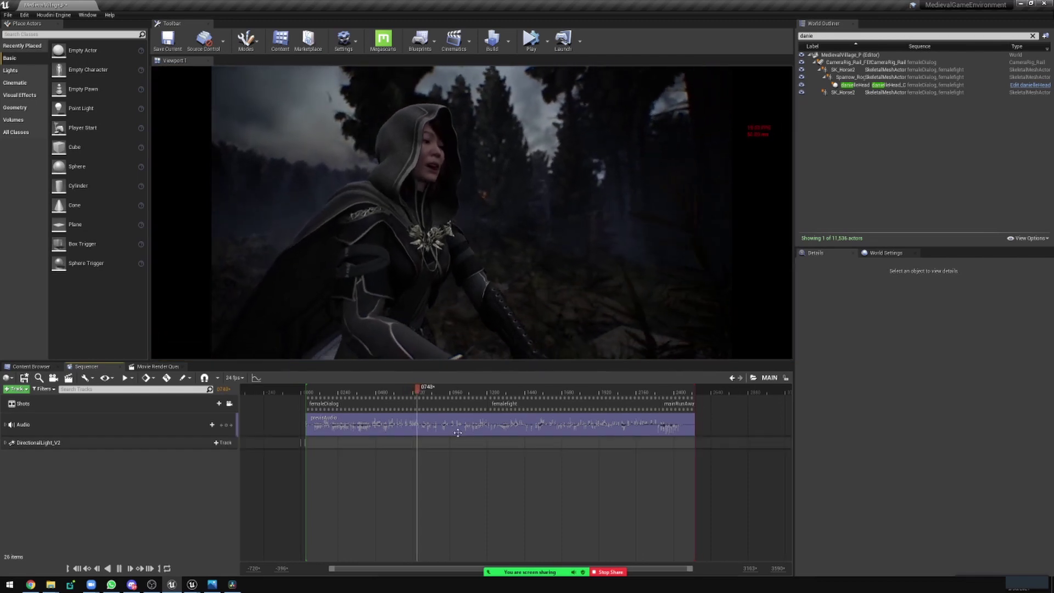
Step: Select the Audio track and choose an option from its right-click menu
click(62, 433)
right_click(62, 433)
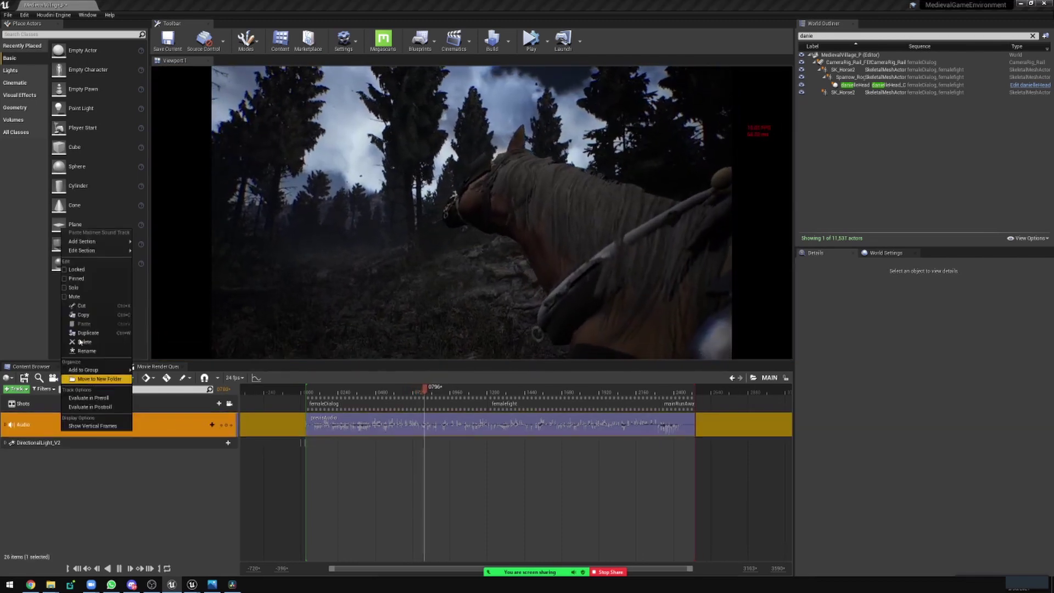
click(86, 298)
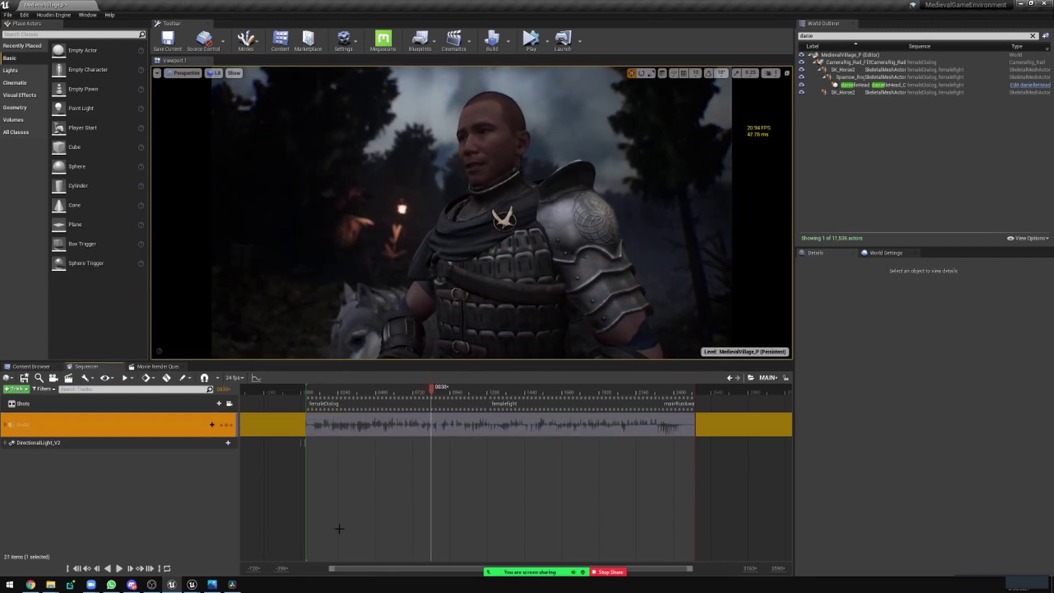
Step: Switch to the Ders1 editor, close the Message Log and select the brush in the level
mouse_move(197, 585)
click(190, 541)
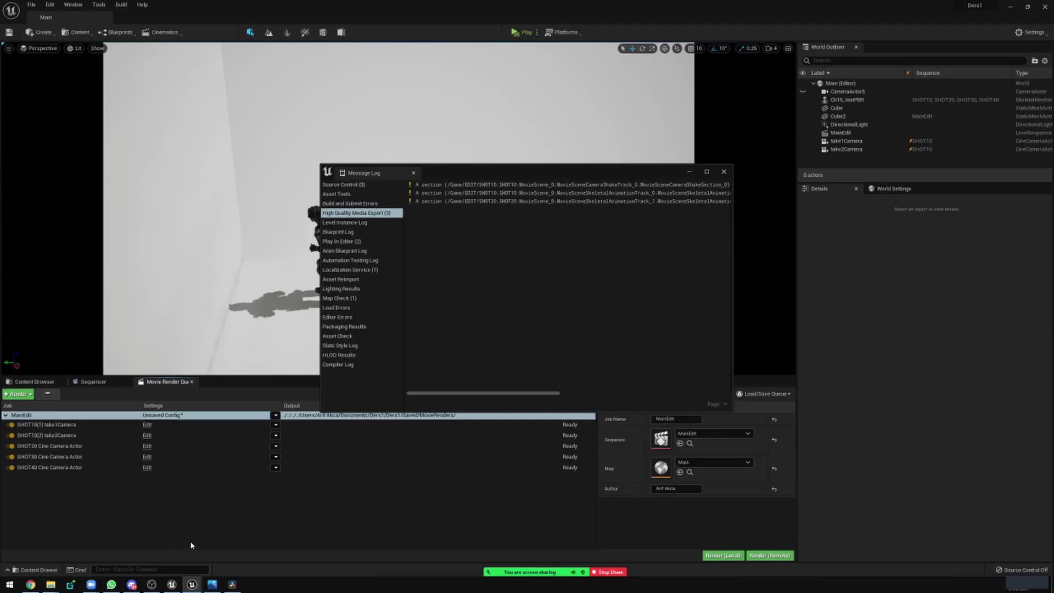
click(723, 171)
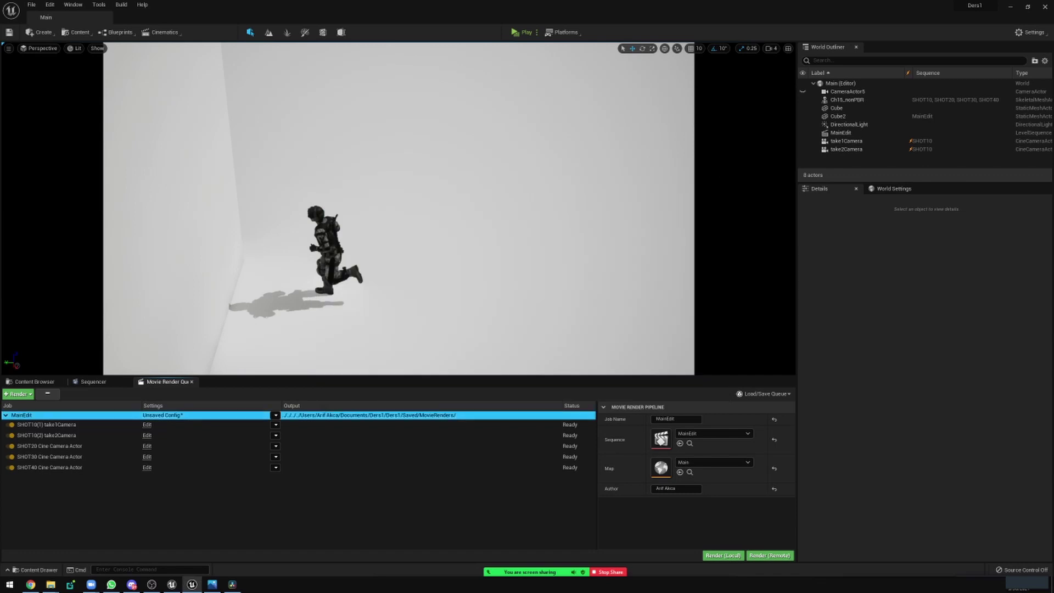
click(487, 293)
Step: In the output Explorer window, paste the project's Content folder path into the address bar
mouse_move(51, 585)
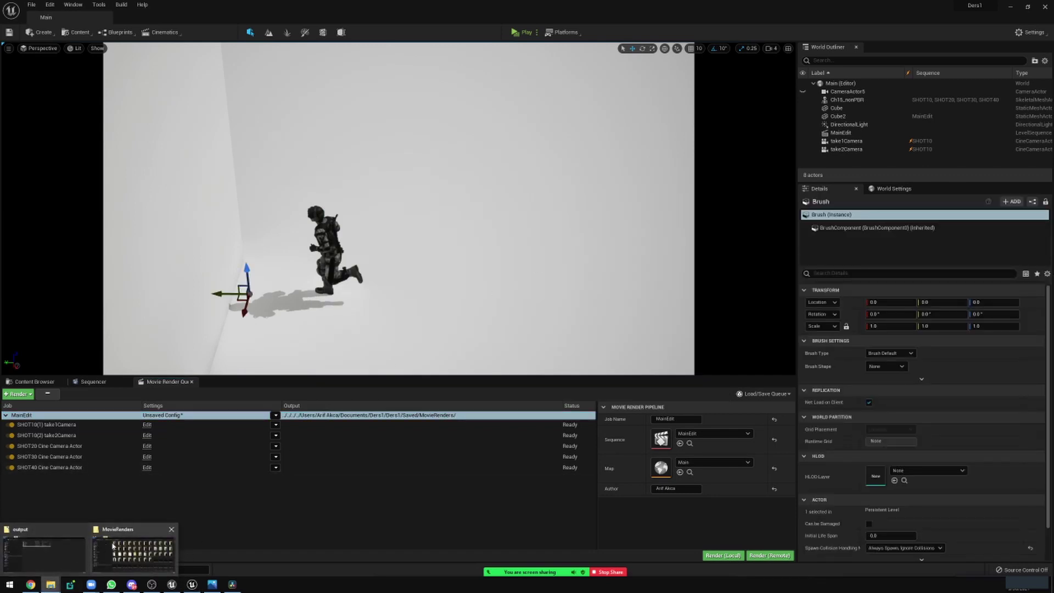
click(66, 551)
click(130, 140)
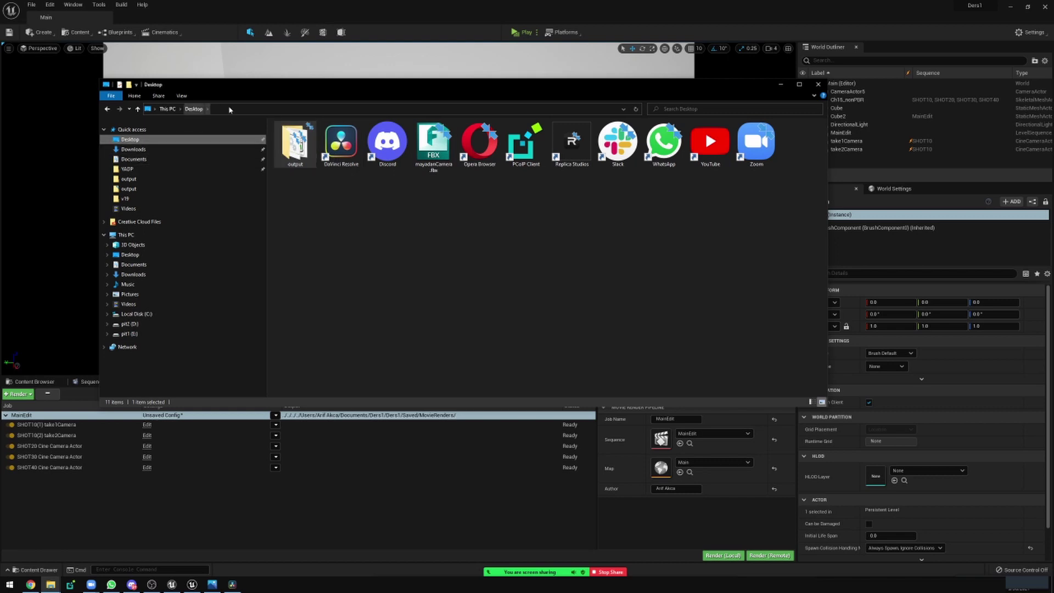
click(202, 109)
text(C:\Users\Arif Akca\Documents\Ders1\Ders1\Content)
key(Return)
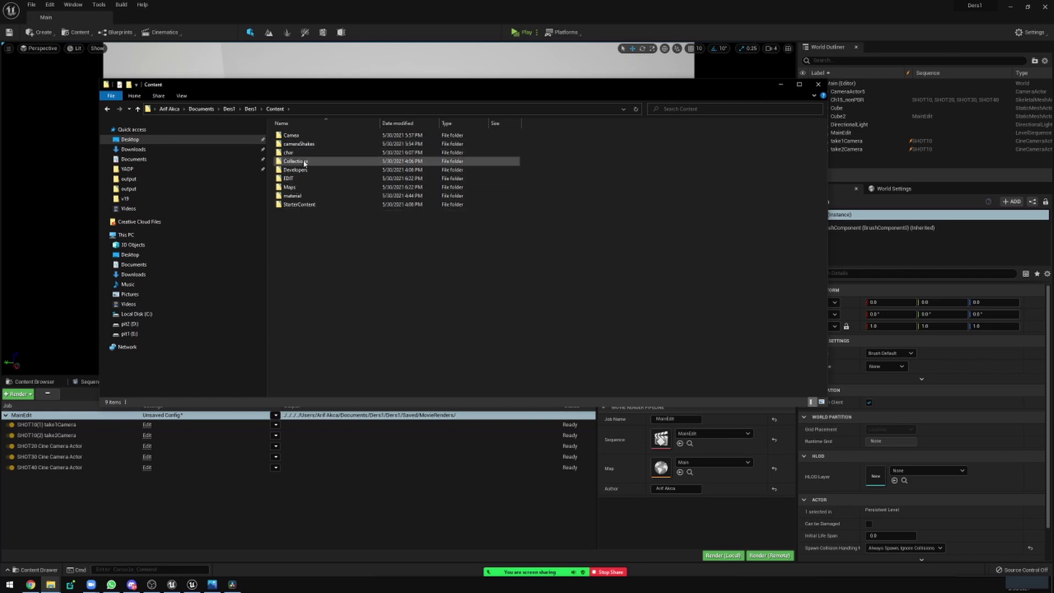
Step: Go up to the Ders1 folder and open Saved > MovieRenders to list the rendered JPEG frames
click(175, 416)
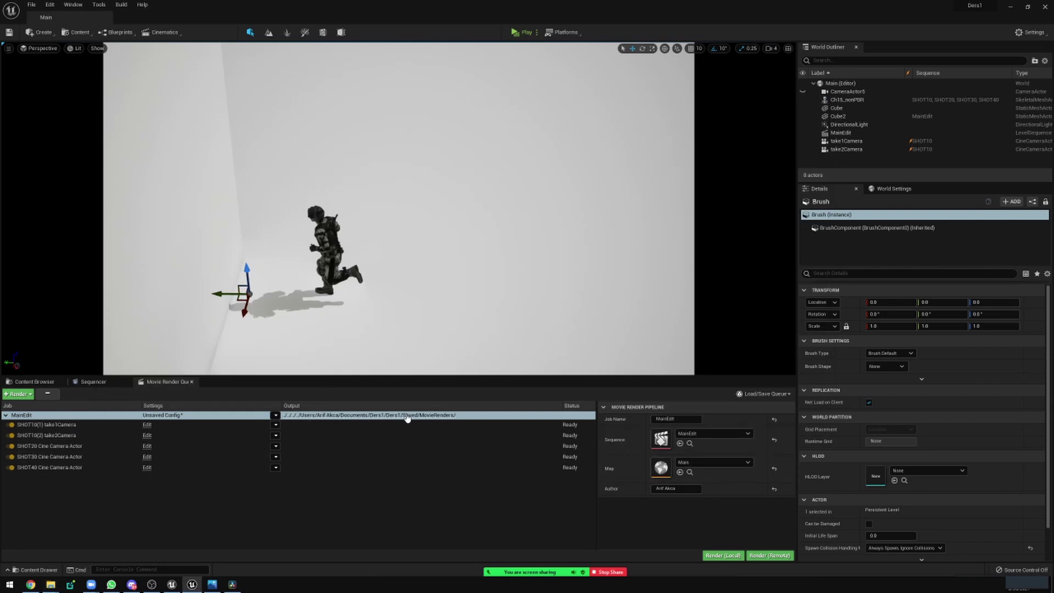
click(445, 419)
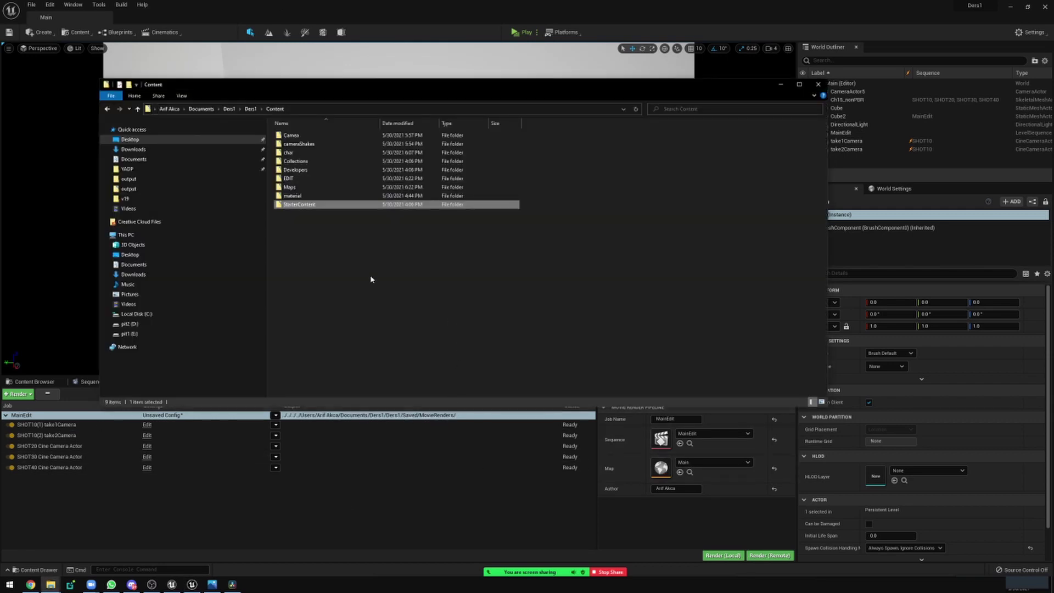
click(252, 110)
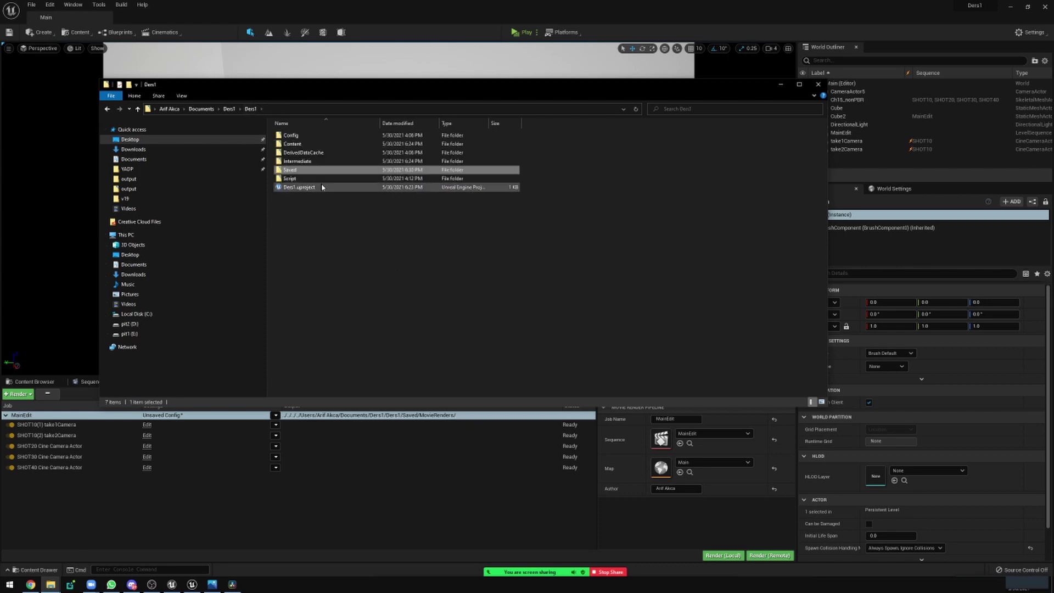
double_click(299, 169)
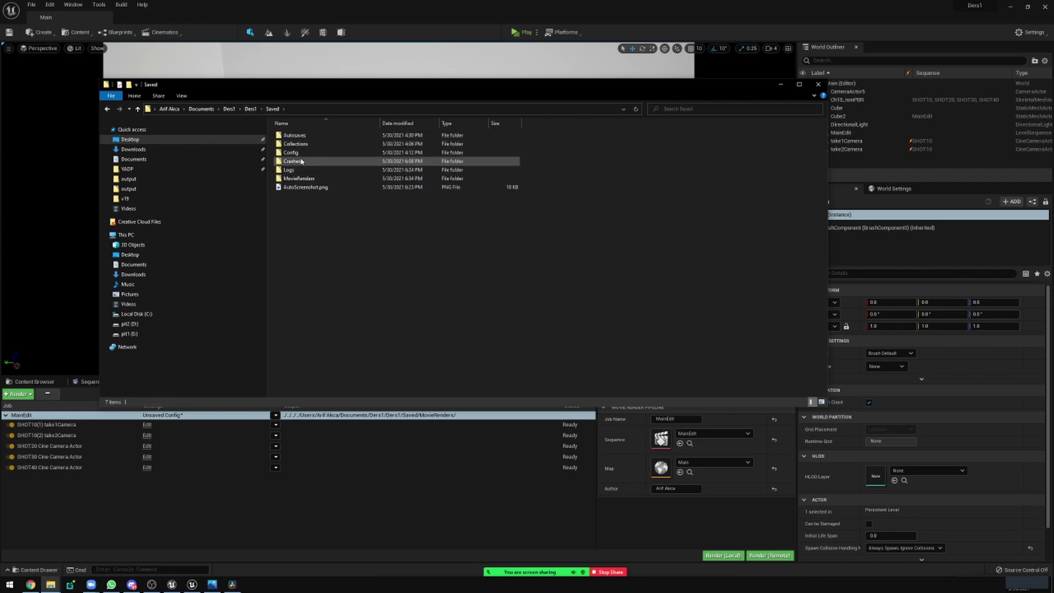
double_click(306, 179)
scroll(306, 182, down, 3)
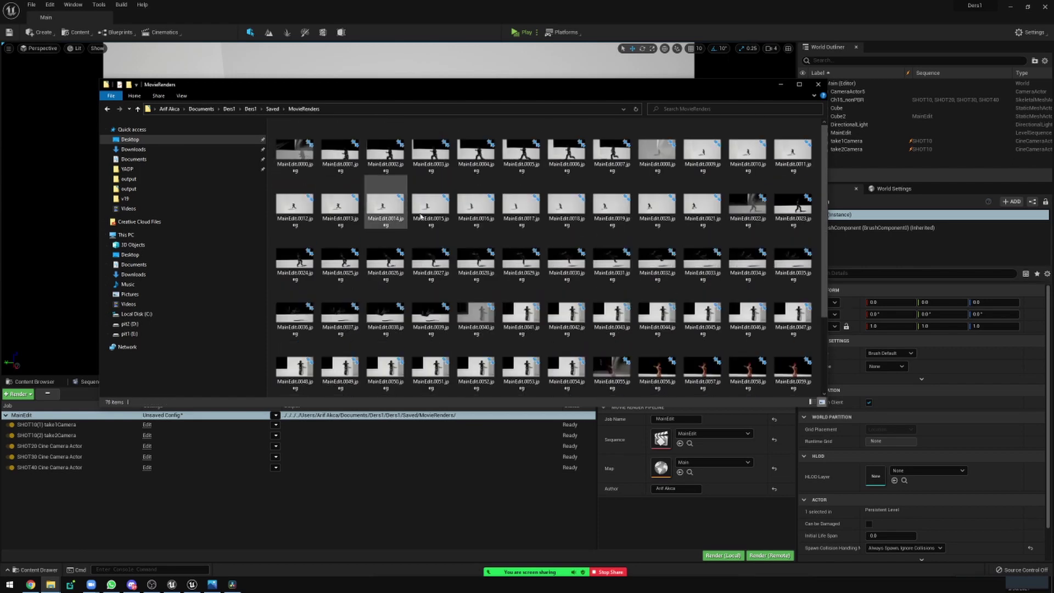
scroll(658, 324, up, 3)
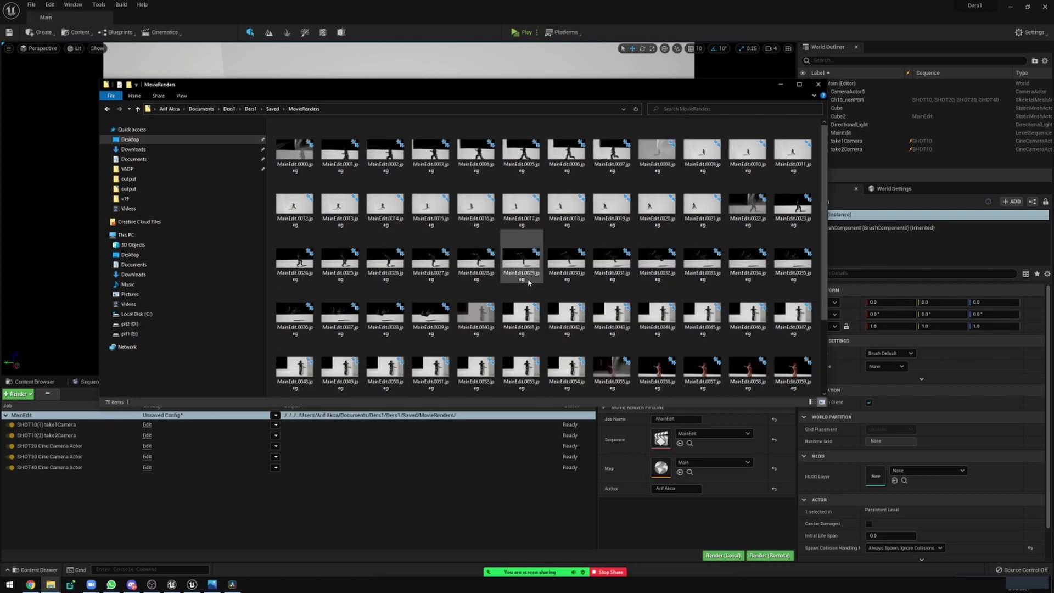
Step: Open MainEdit.0000.jpeg in Photos and step forward through the next rendered frames
double_click(341, 158)
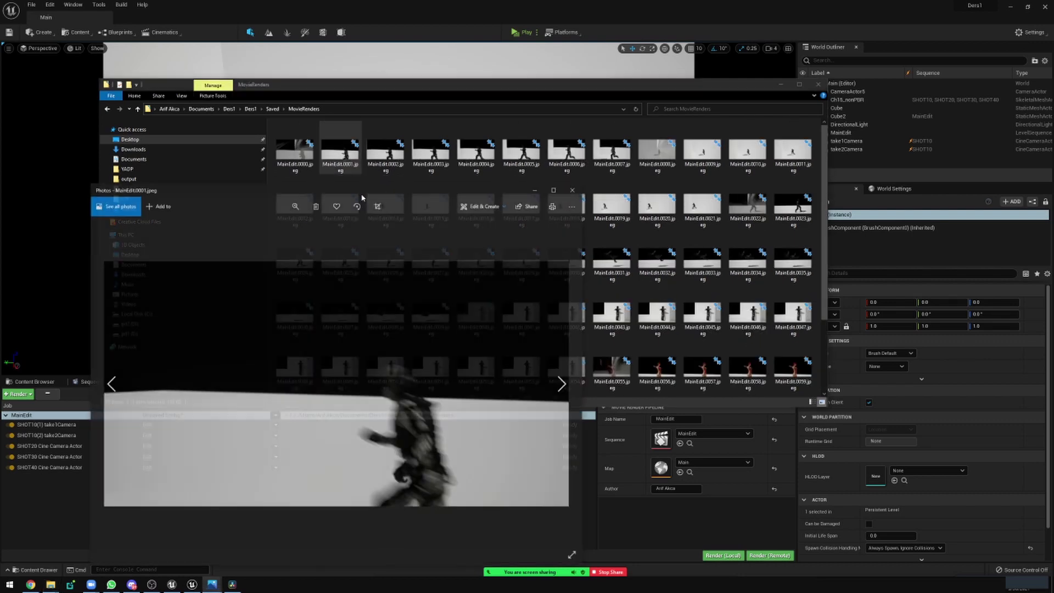
key(Right)
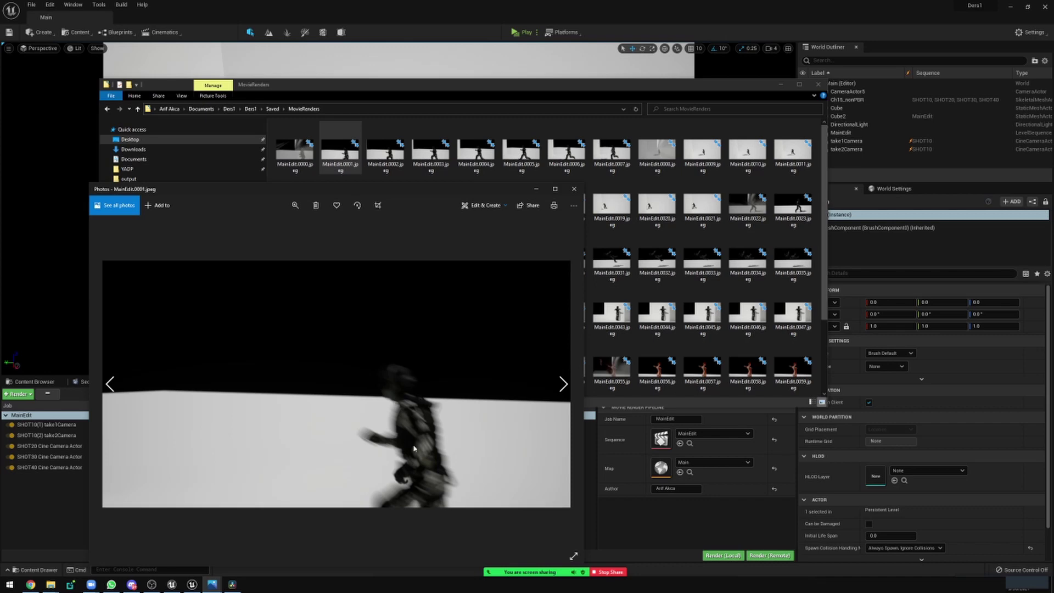
key(Right)
key(Right)
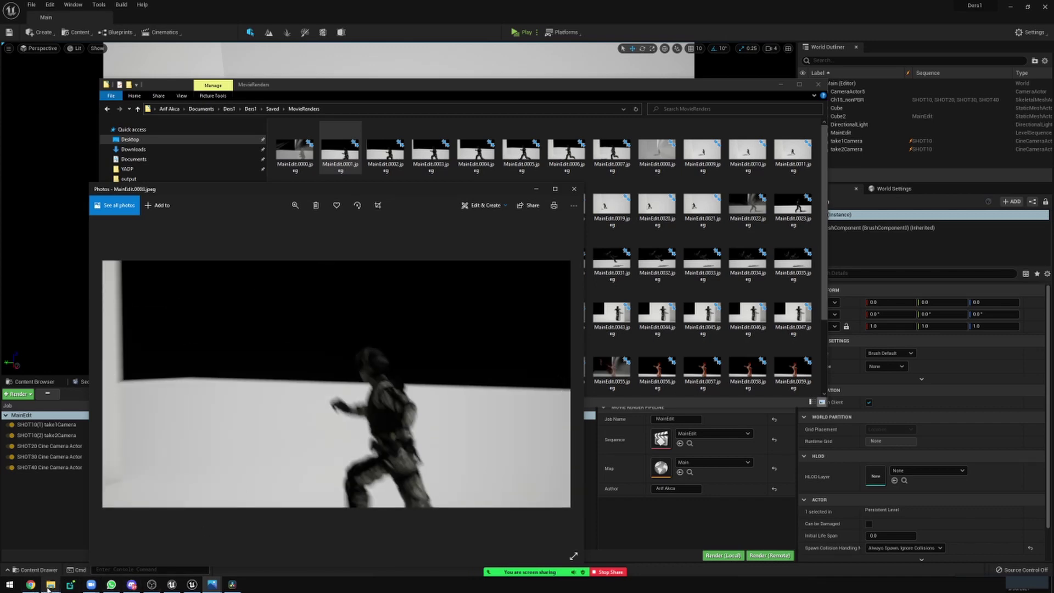
Step: Bring the MovieRenders Explorer window forward and go to the Desktop folder
click(51, 583)
click(85, 545)
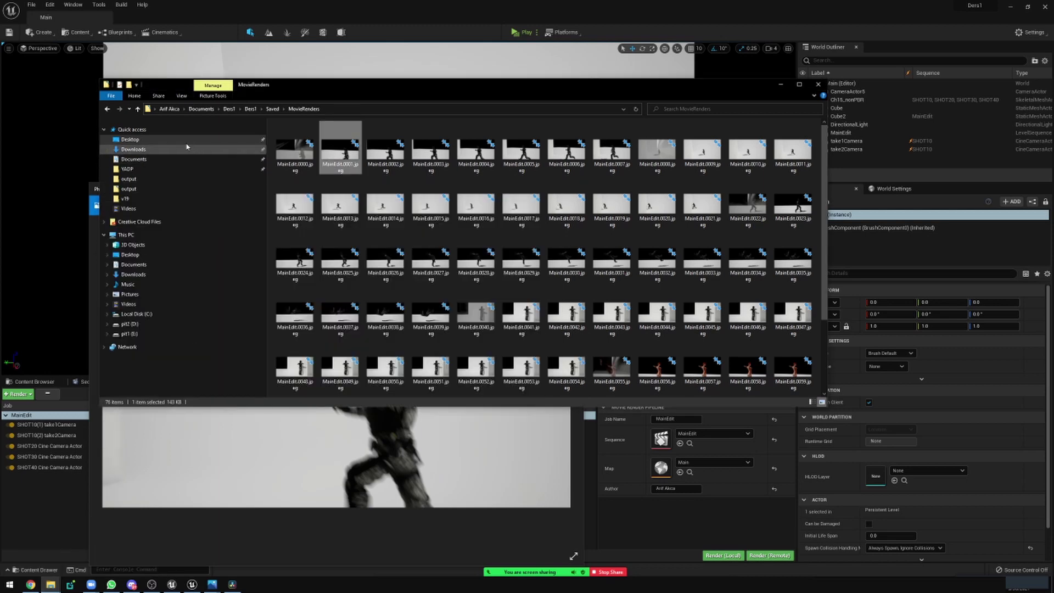
click(130, 139)
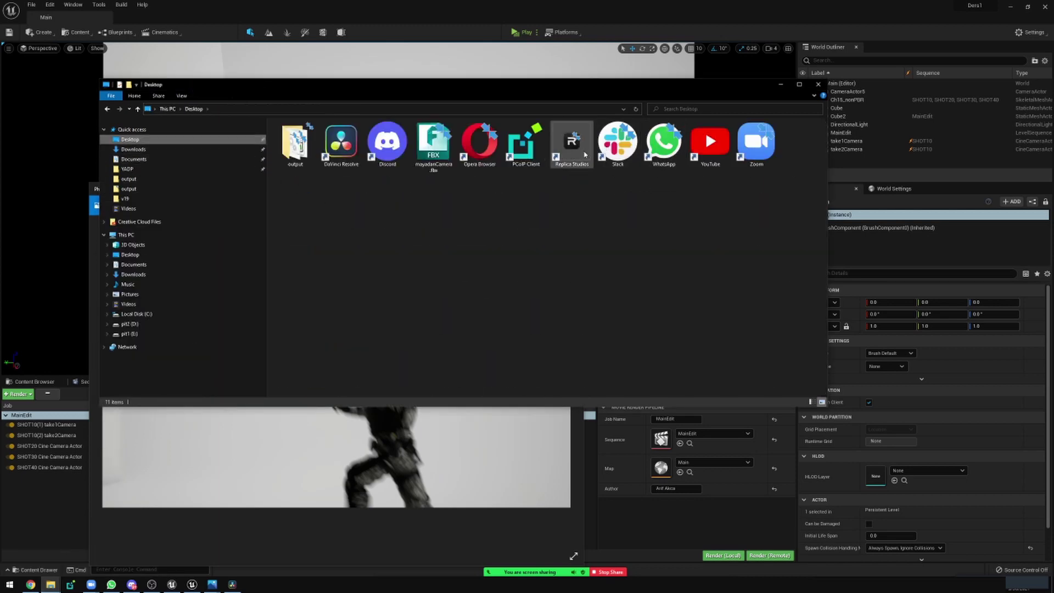
Step: Return to Photos, zoom in and out to inspect the frame up close, then close the viewer
click(430, 447)
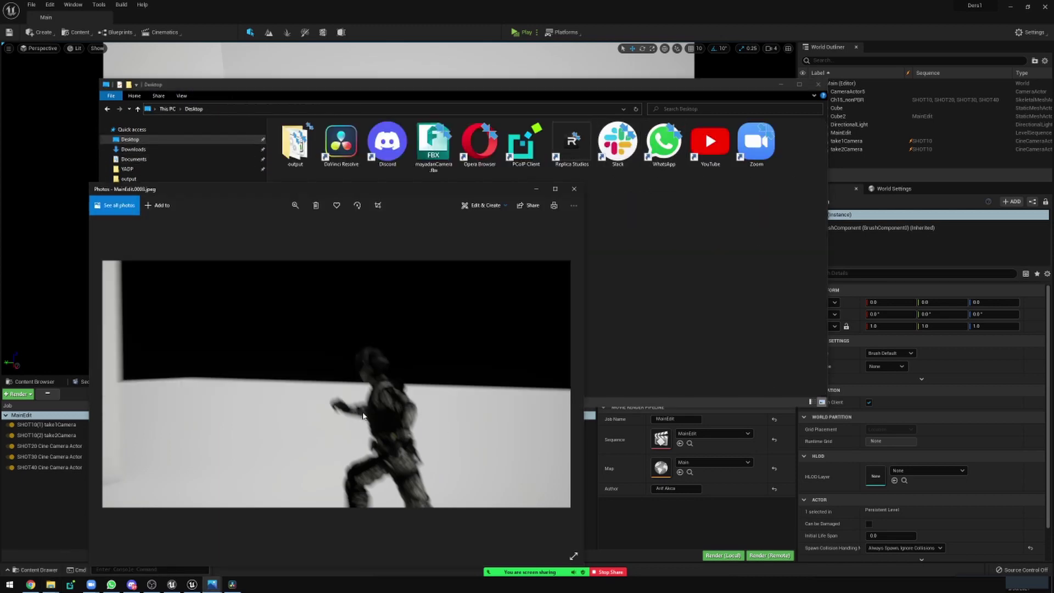
scroll(362, 416, up, 2)
scroll(361, 414, up, 2)
scroll(359, 414, up, 3)
scroll(319, 291, up, 3)
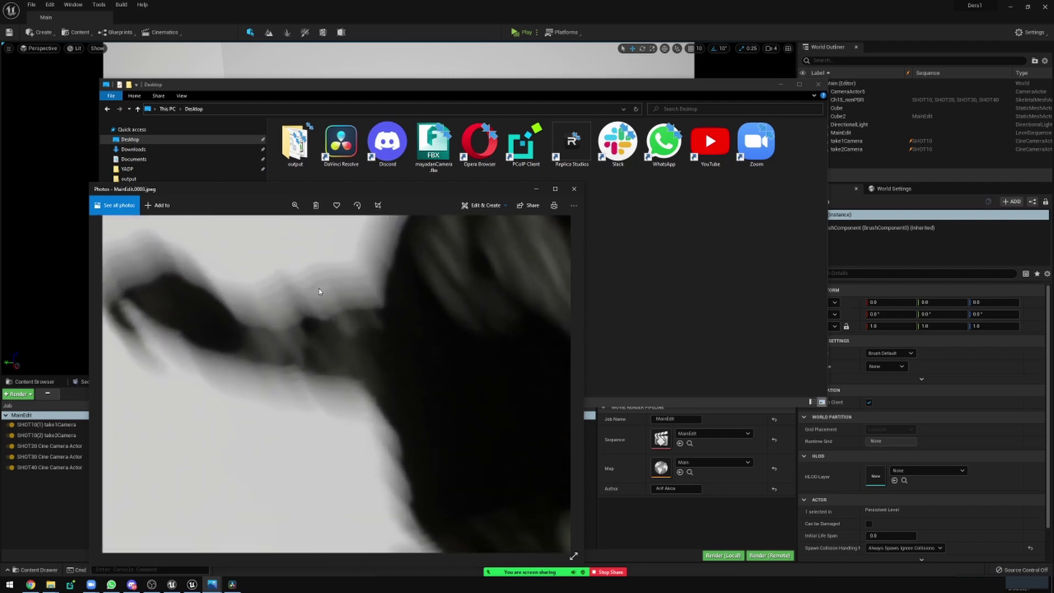
scroll(320, 291, up, 2)
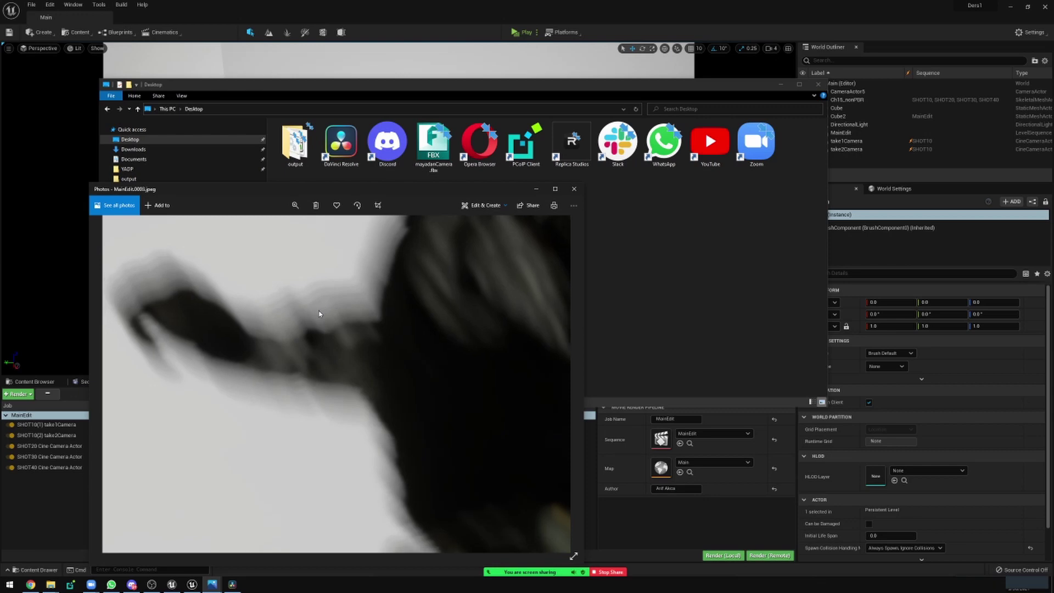
scroll(341, 316, down, 3)
scroll(348, 329, down, 2)
scroll(398, 376, down, 2)
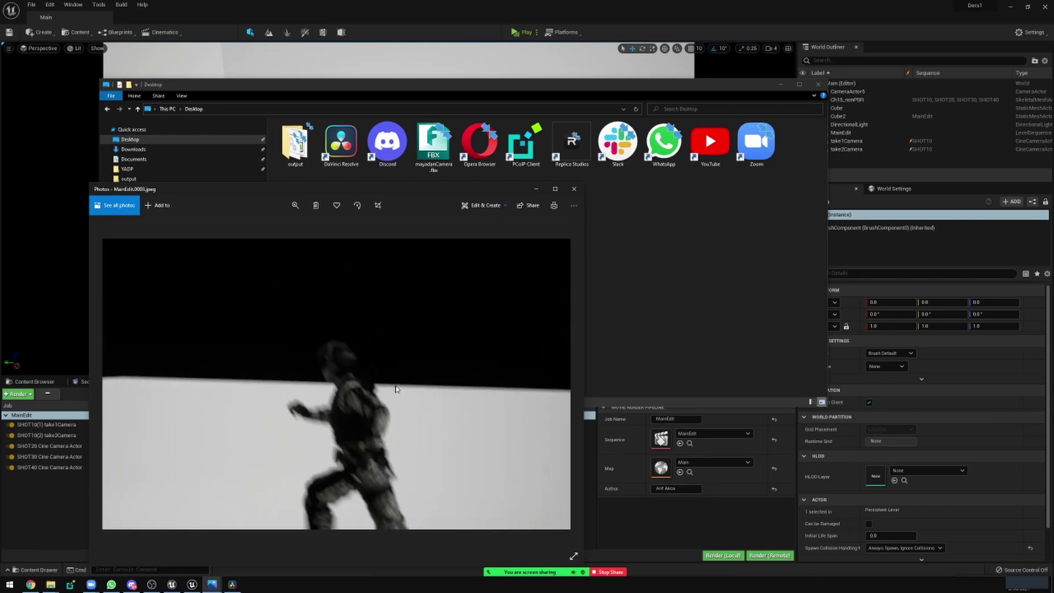
scroll(395, 388, down, 2)
scroll(395, 389, down, 2)
scroll(395, 389, down, 2)
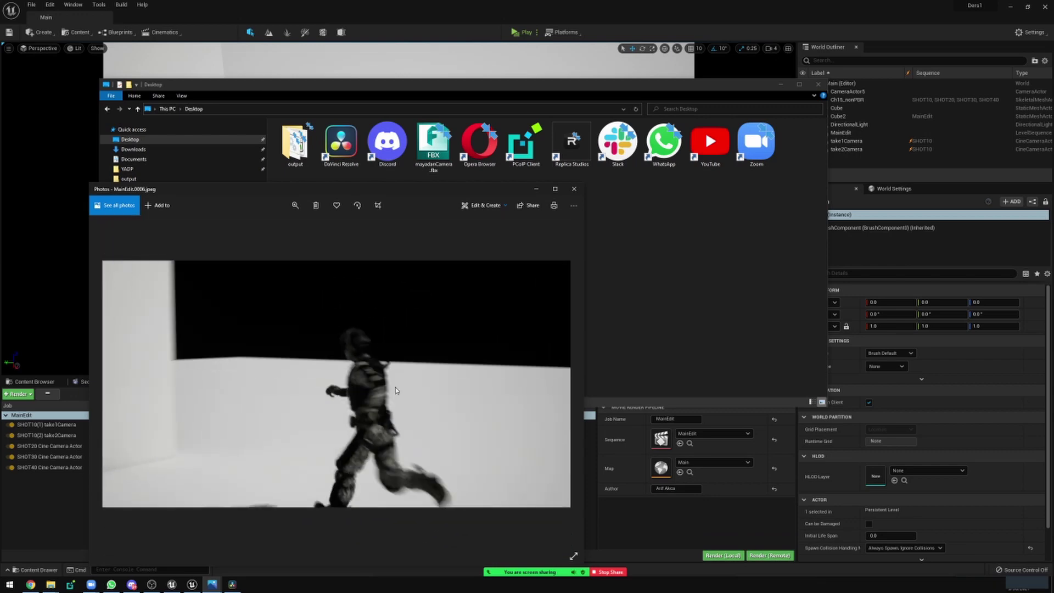
scroll(395, 389, down, 2)
scroll(396, 390, down, 2)
scroll(395, 387, up, 2)
scroll(389, 378, up, 1)
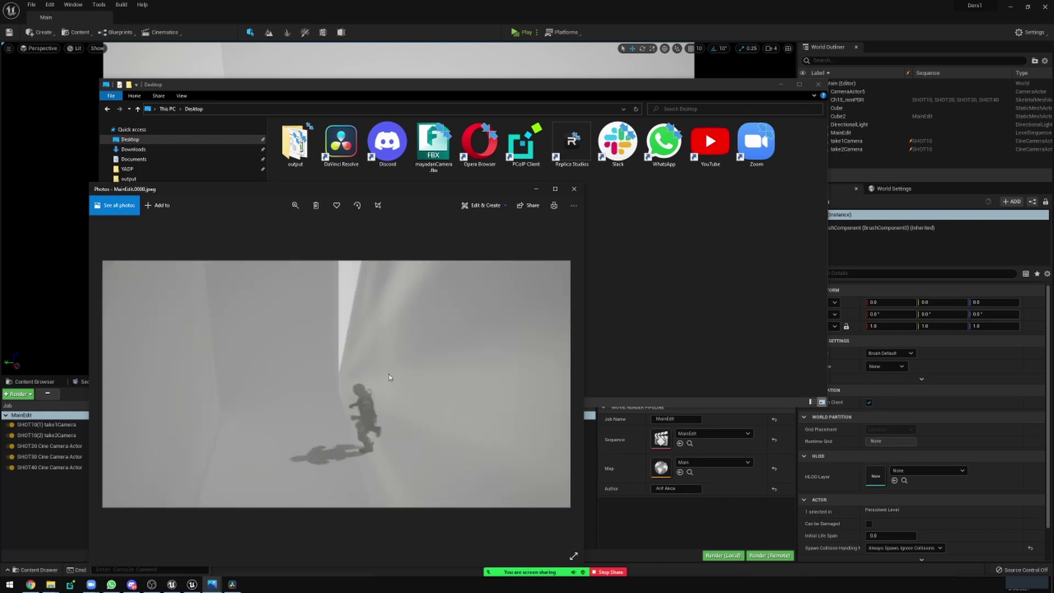
scroll(367, 410, down, 1)
scroll(359, 405, down, 1)
scroll(348, 396, down, 1)
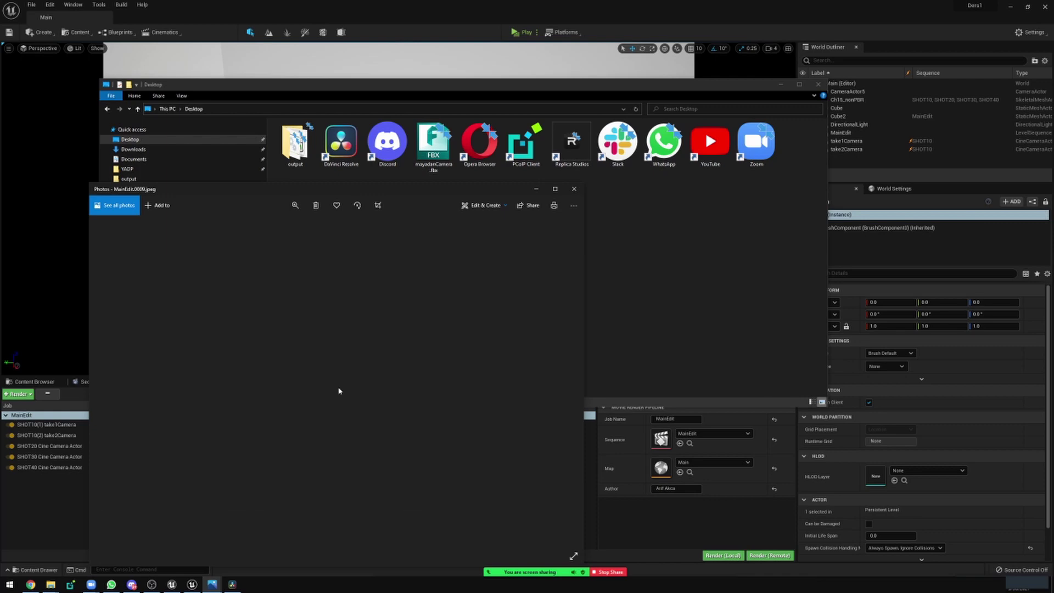
scroll(336, 389, down, 1)
scroll(339, 390, down, 2)
scroll(339, 391, down, 2)
scroll(339, 390, down, 2)
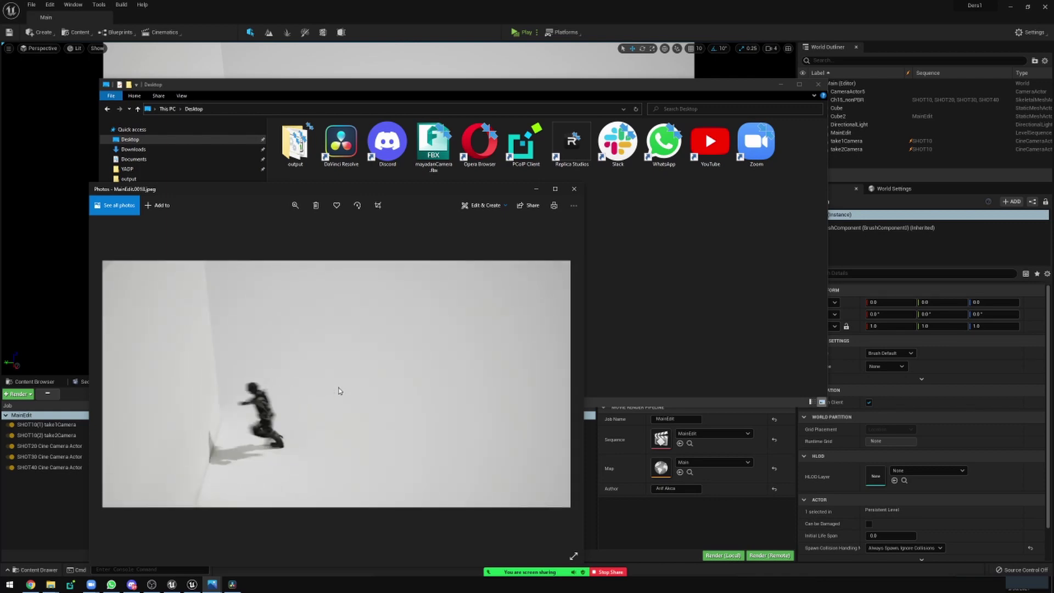
scroll(340, 390, down, 2)
scroll(357, 440, down, 3)
scroll(372, 441, down, 2)
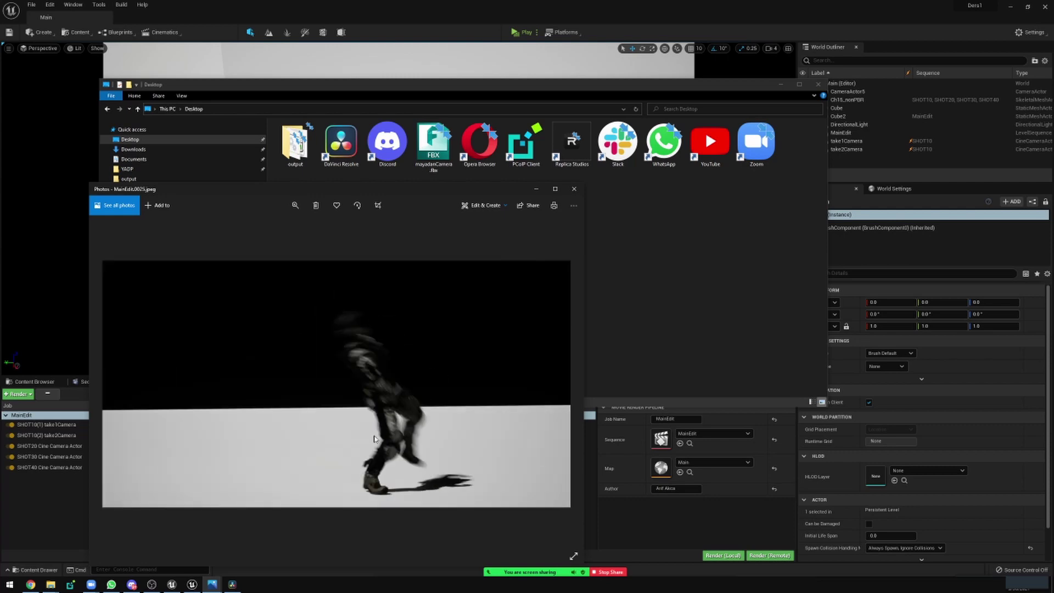
scroll(376, 438, down, 2)
scroll(377, 438, down, 2)
scroll(452, 374, down, 2)
scroll(527, 352, down, 3)
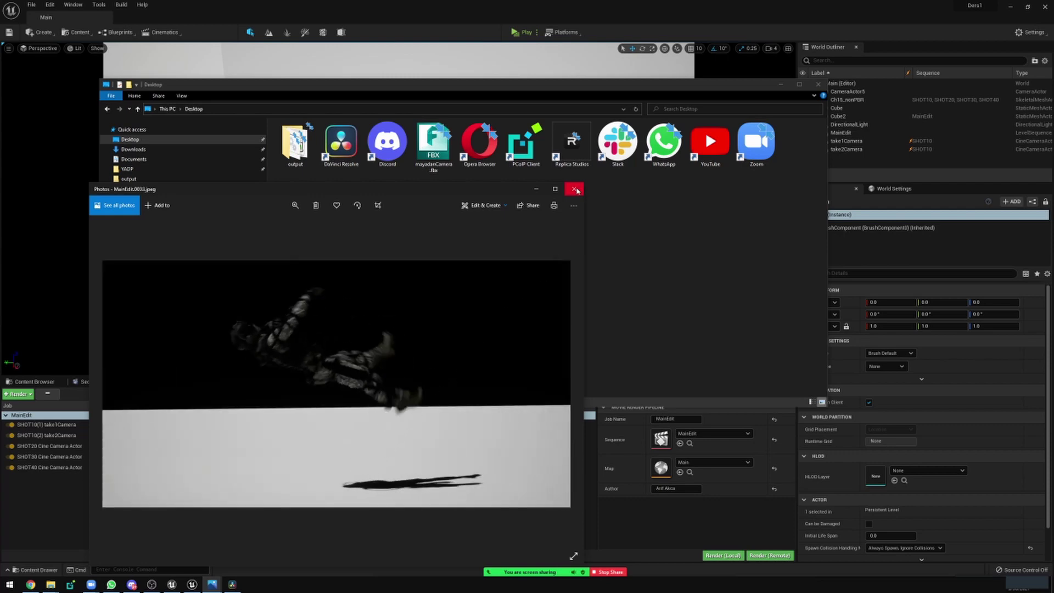
click(574, 191)
Step: Minimize Explorer, show the MainEdit timeline, zoom in and place the playhead at frame 0021
click(780, 84)
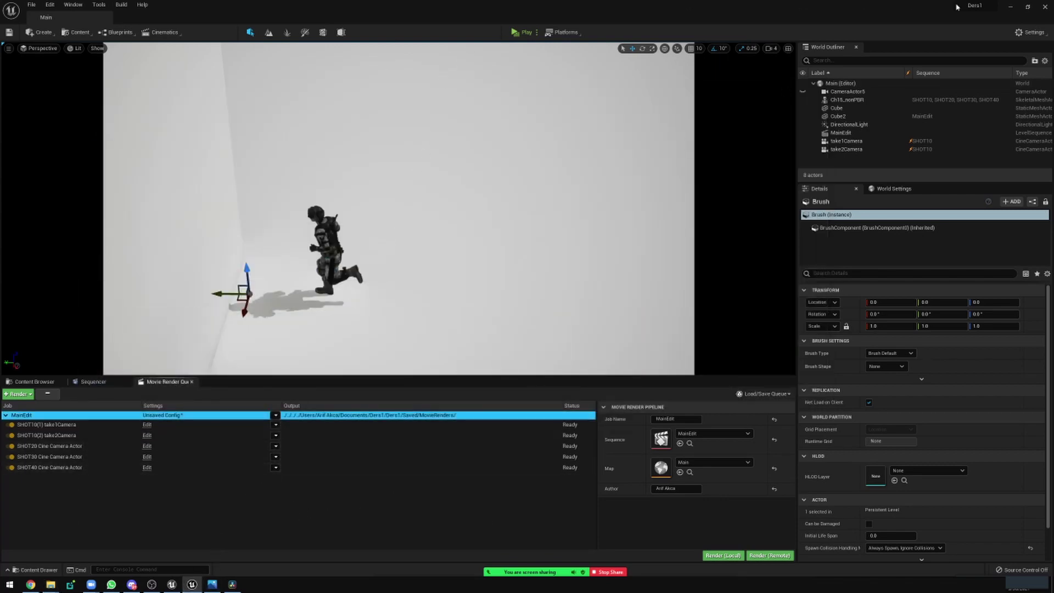
click(93, 382)
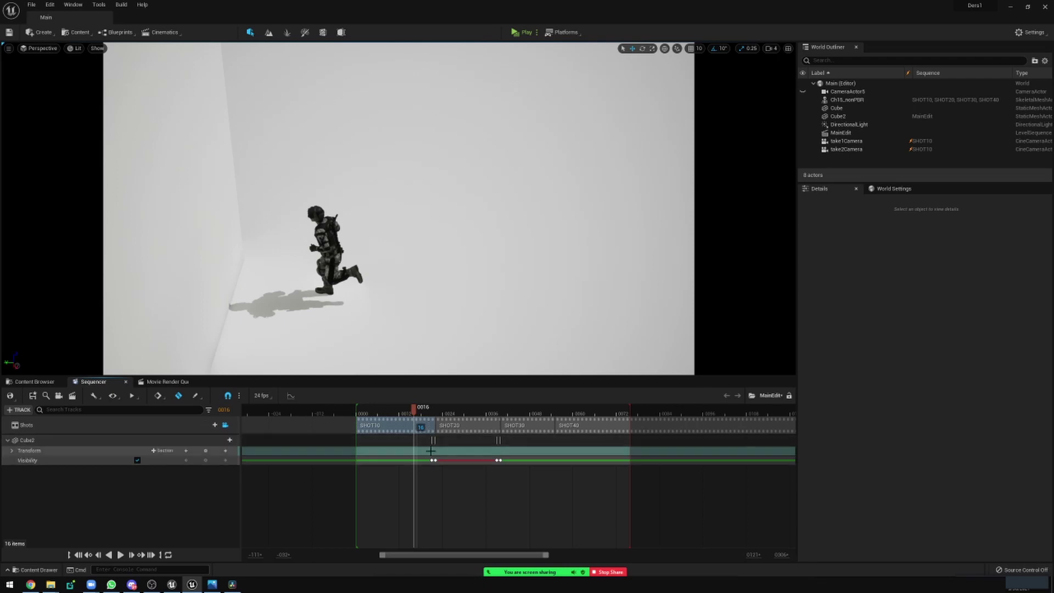
ctrl+scroll(433, 439, up, 4)
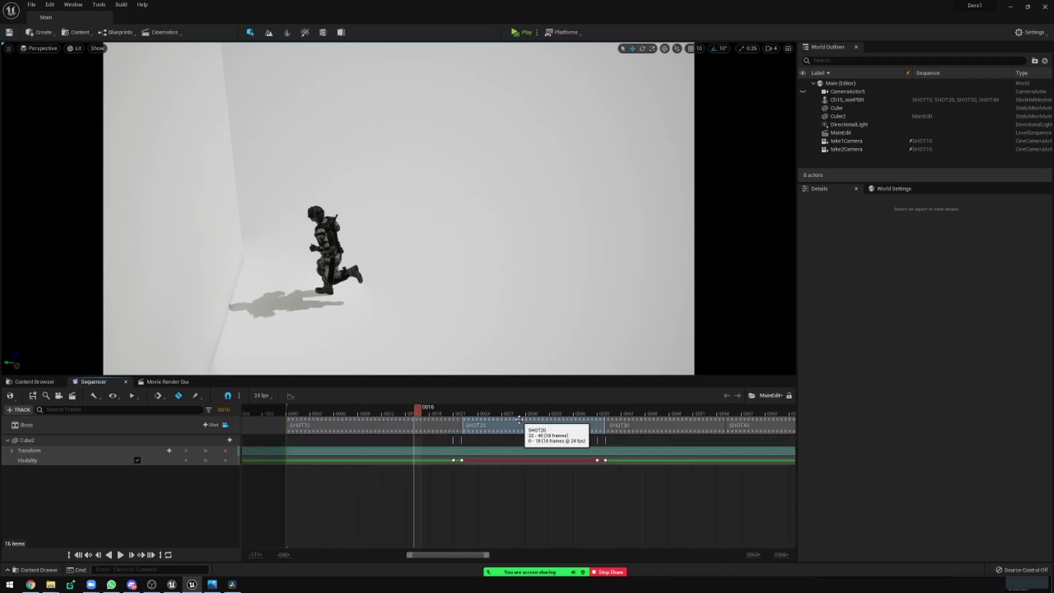
ctrl+scroll(461, 416, up, 1)
click(467, 413)
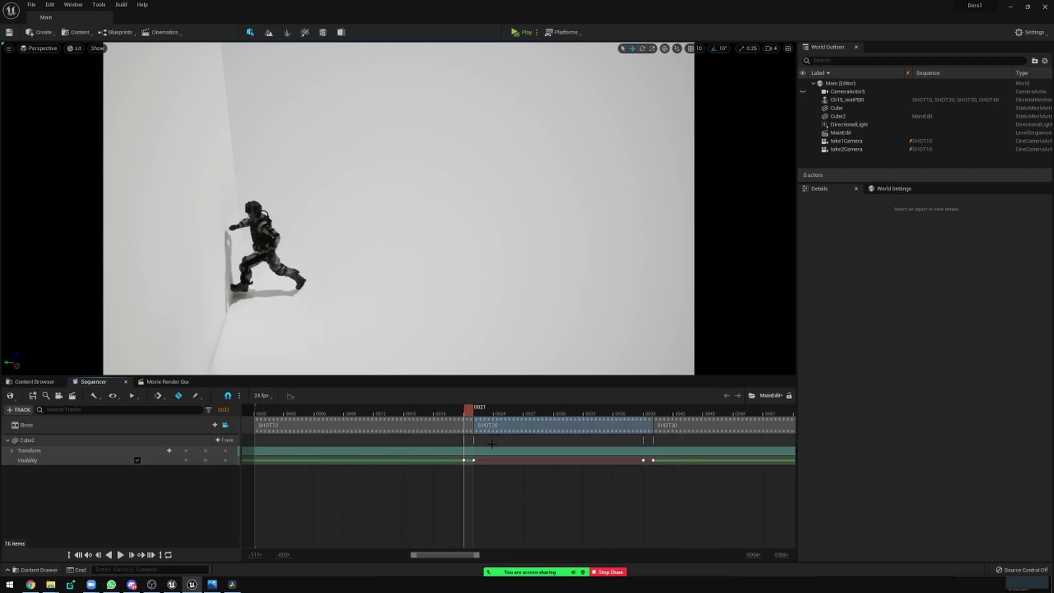